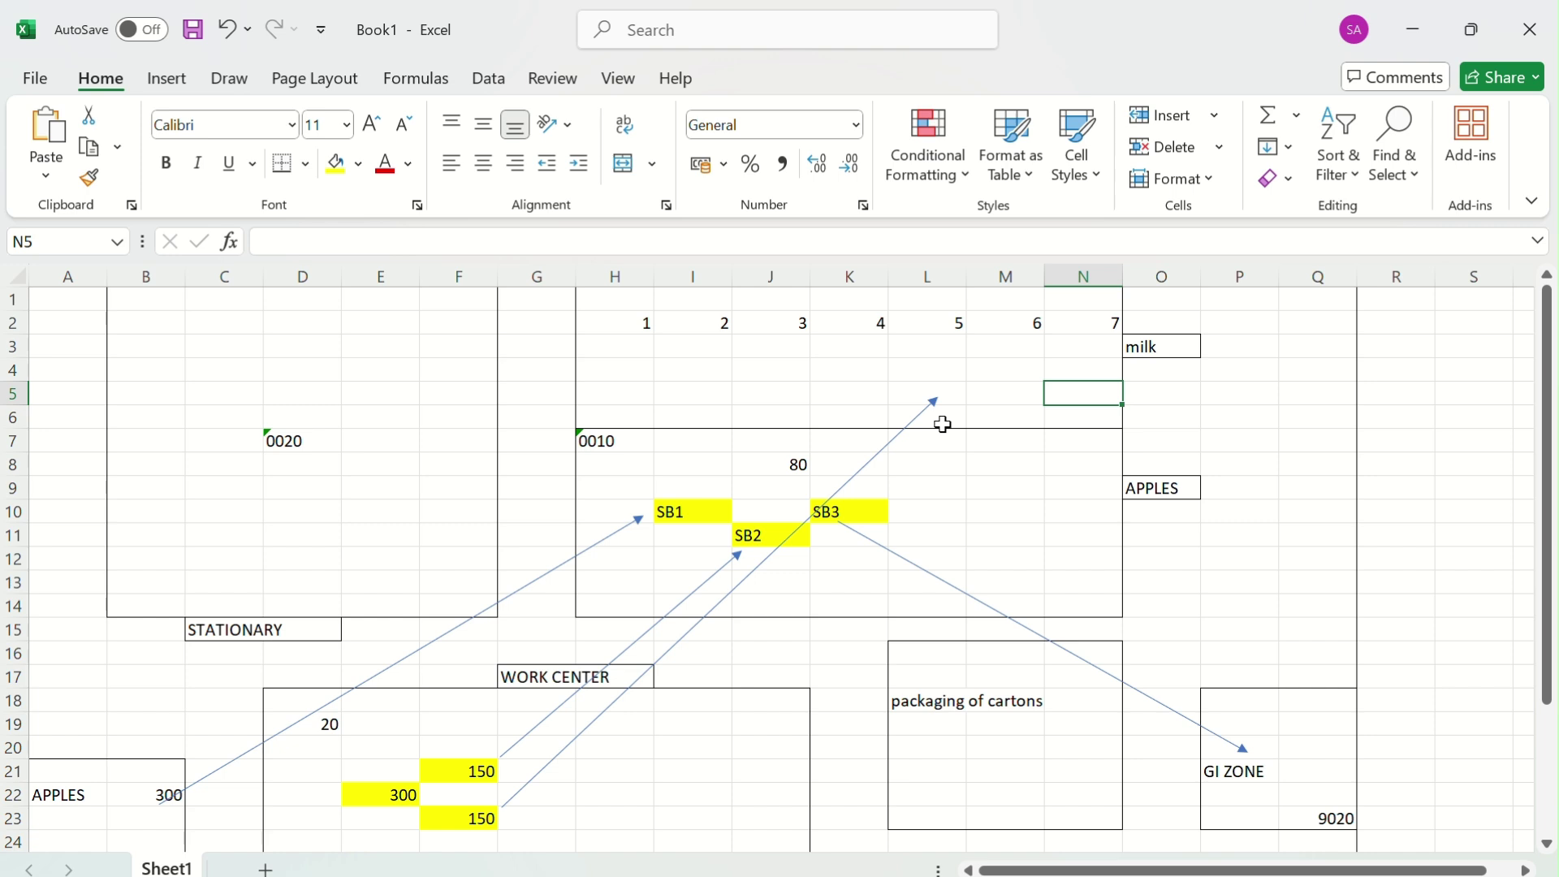
Switch to the SAP Warehouse Management Monitor for warehouse EWM1 and look through its Physical Stock list
click(619, 325)
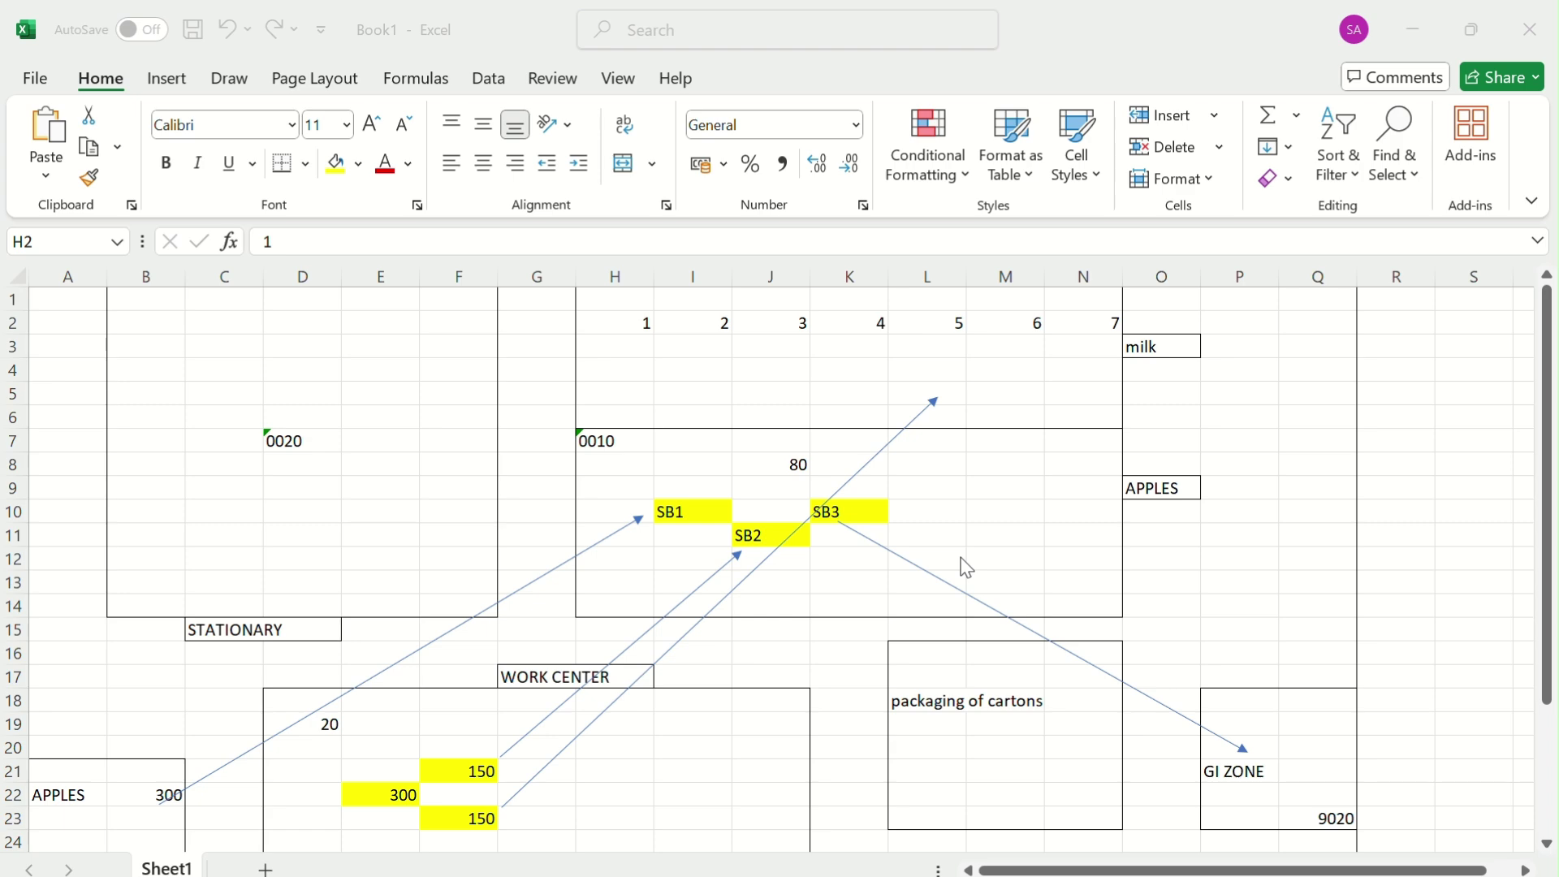
mouse_move(882, 875)
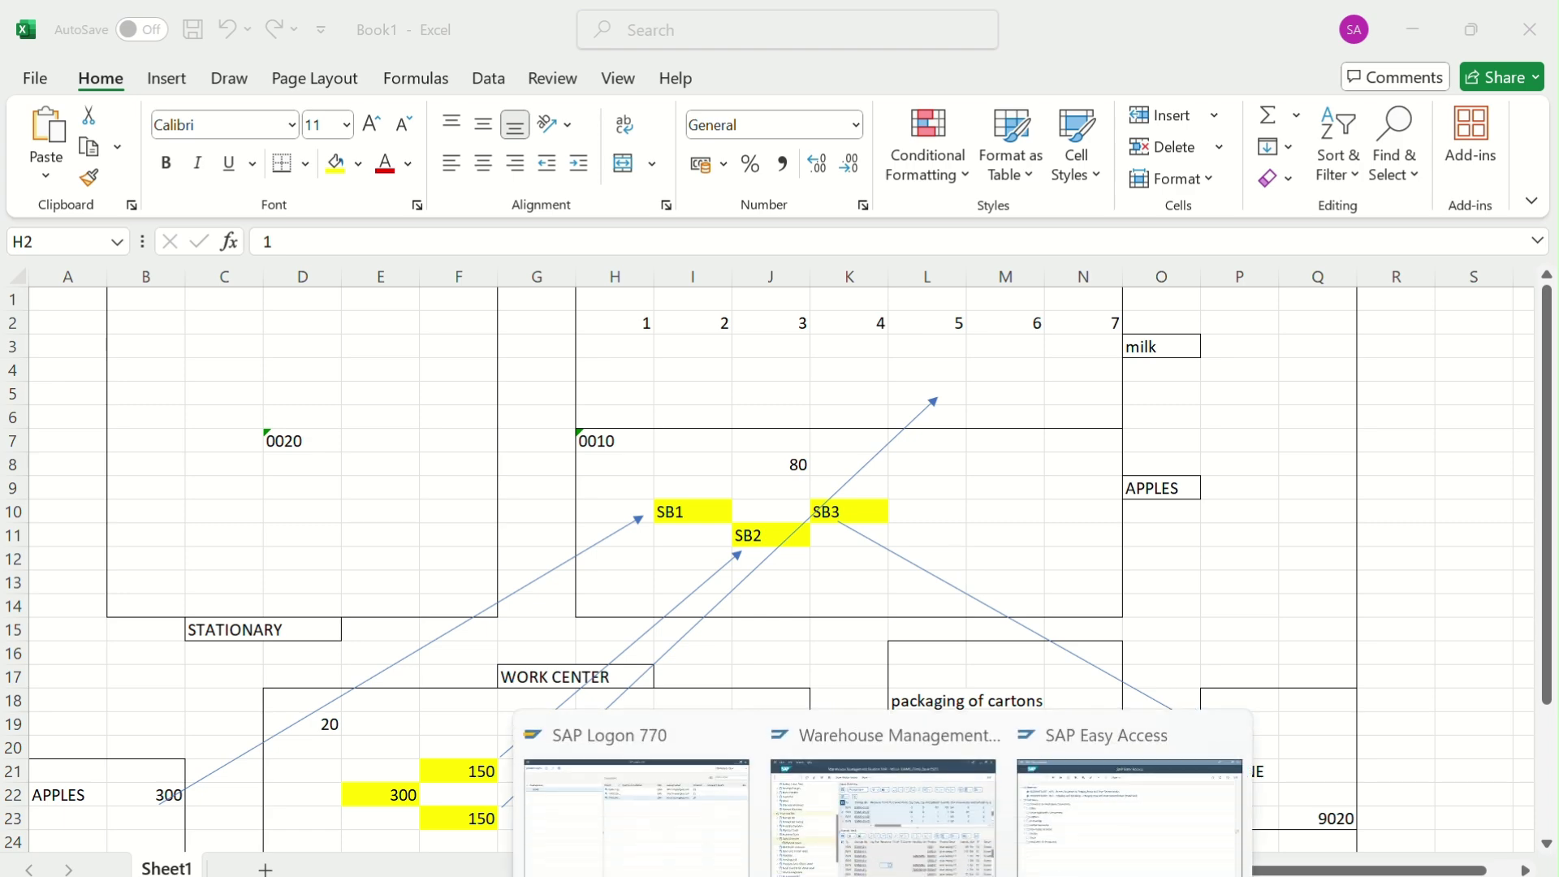
click(883, 820)
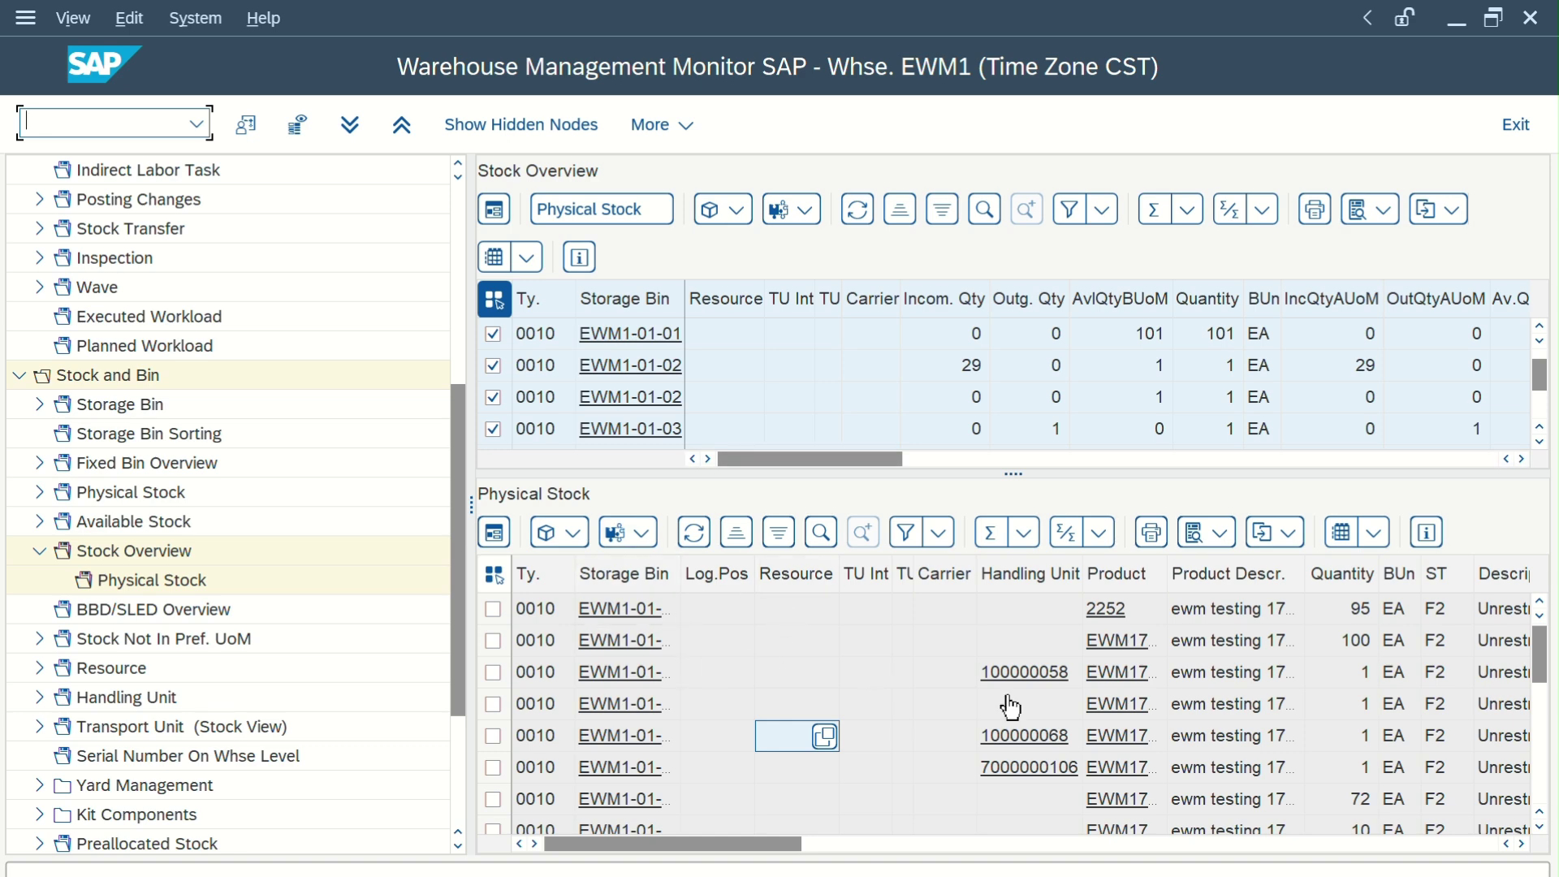
scroll(1042, 724, down, 2)
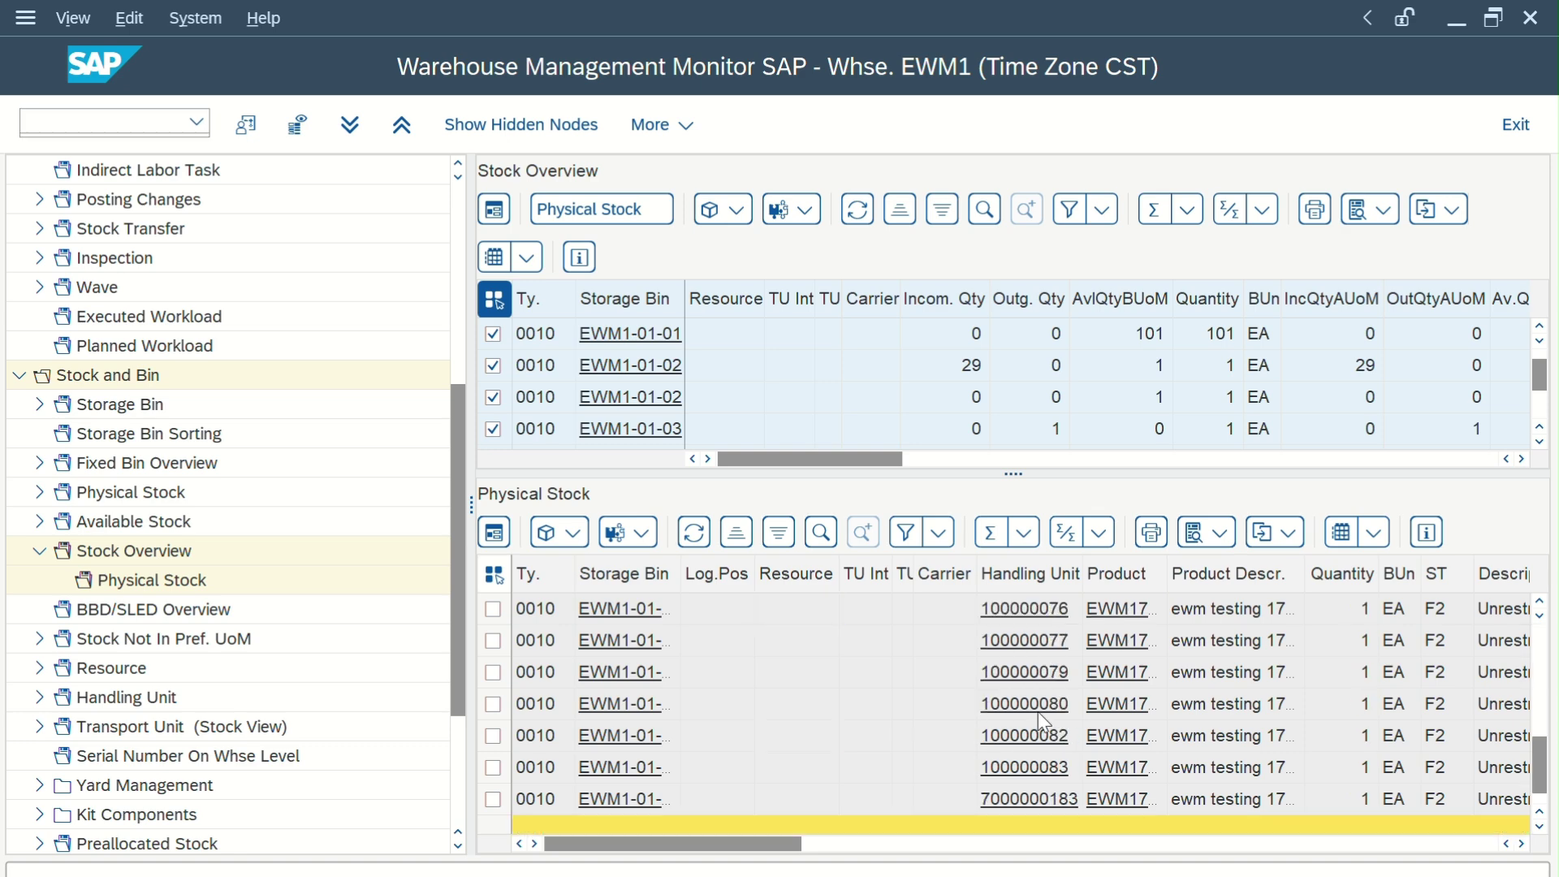
scroll(1042, 724, up, 2)
scroll(1042, 725, down, 5)
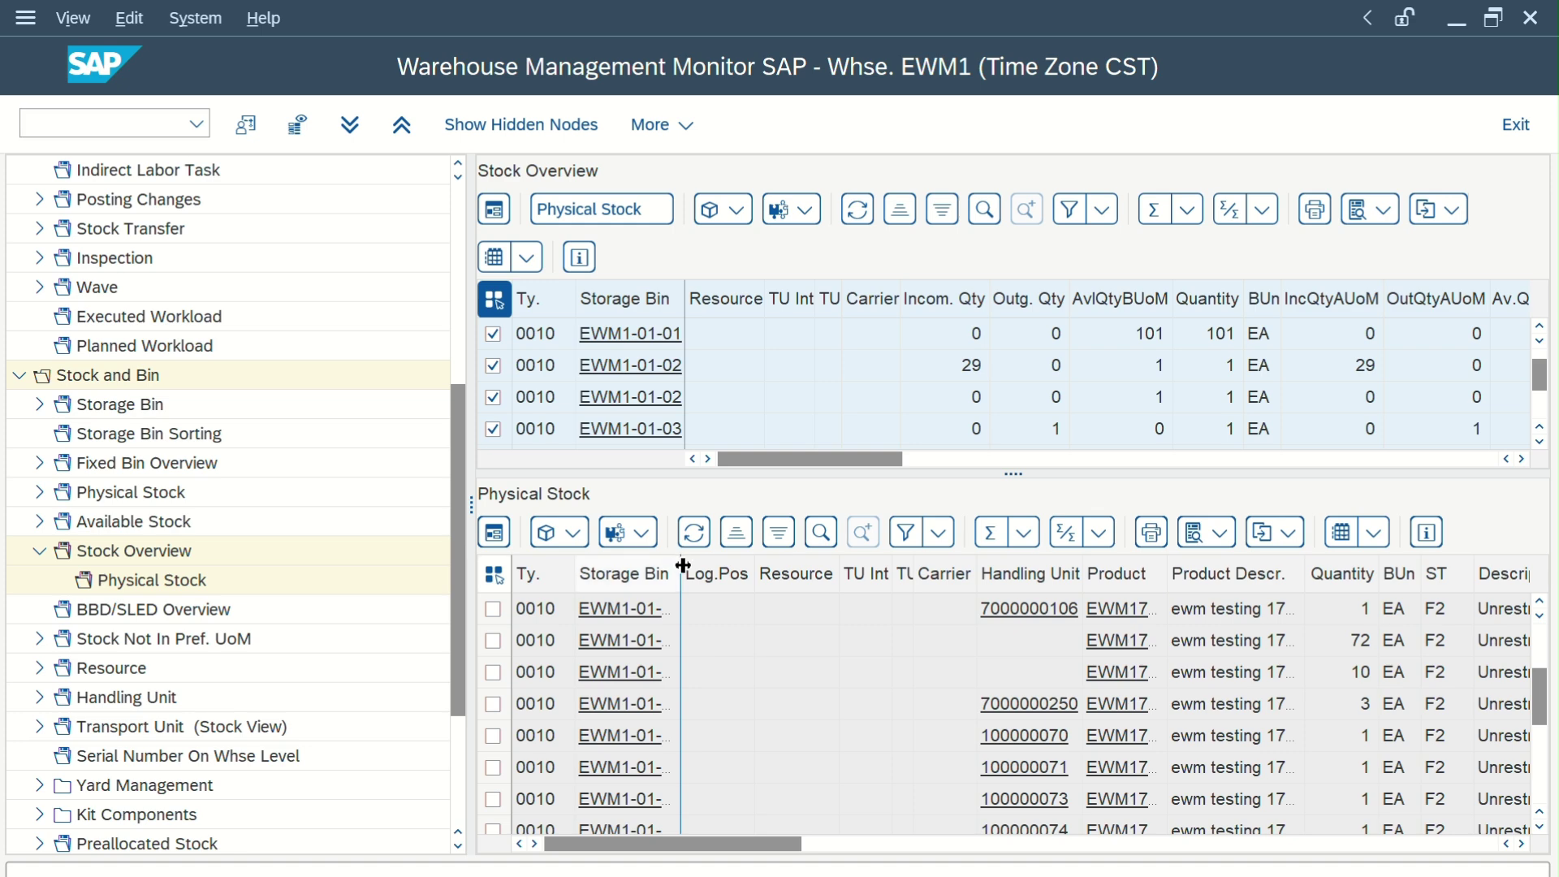
Widen the Storage Bin column in the Physical Stock list, then view the handling unit 100000068 in bin EWM1-01-02 and return to the monitor
drag(682, 569, 744, 568)
scroll(942, 673, up, 5)
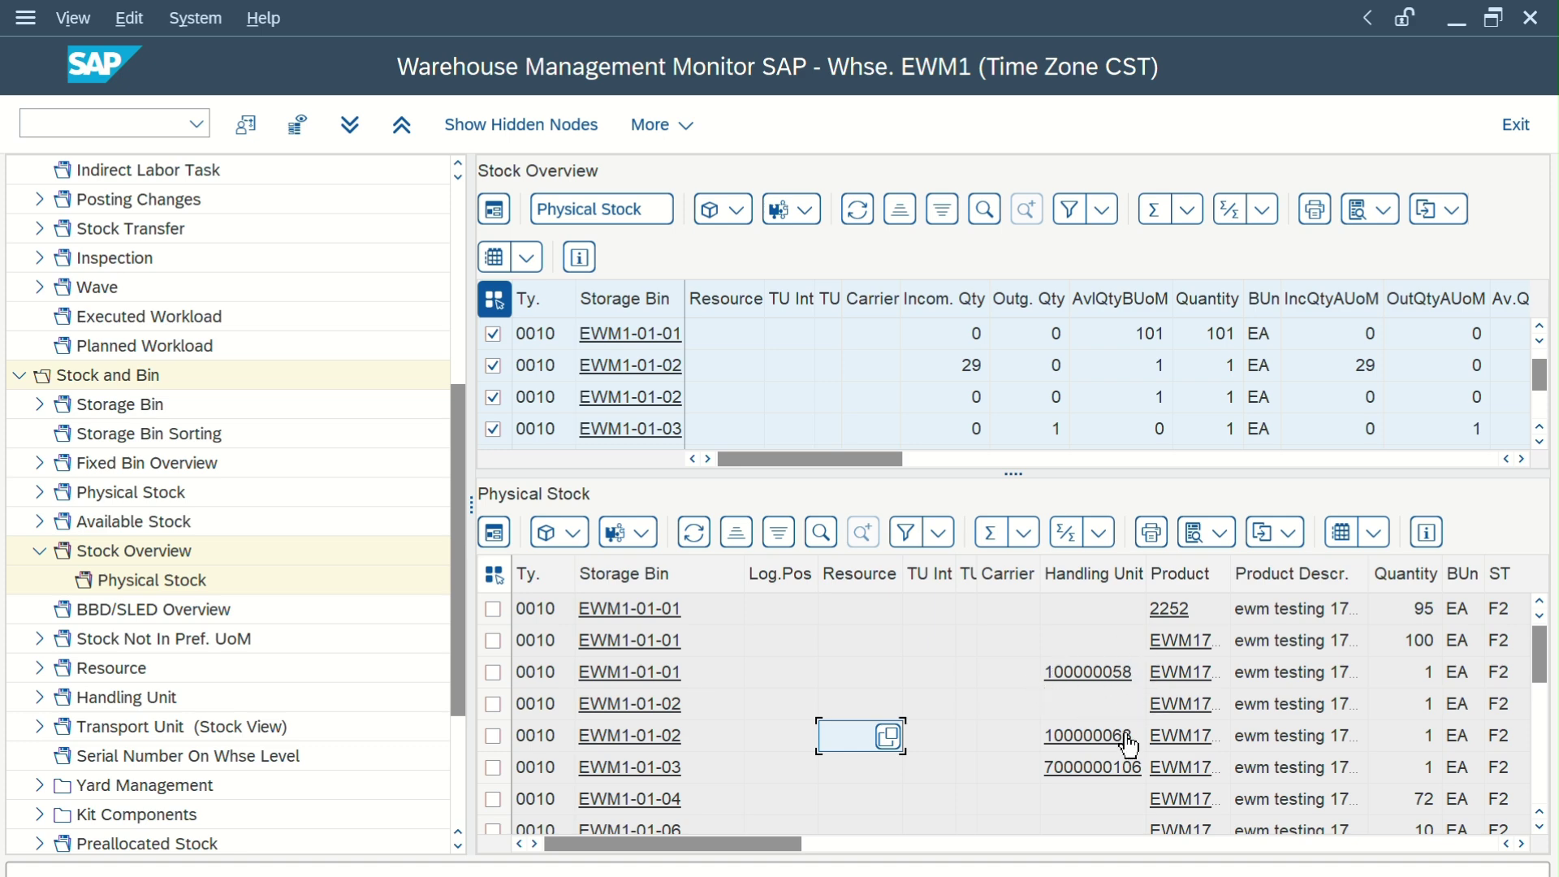
drag(1118, 740, 1066, 748)
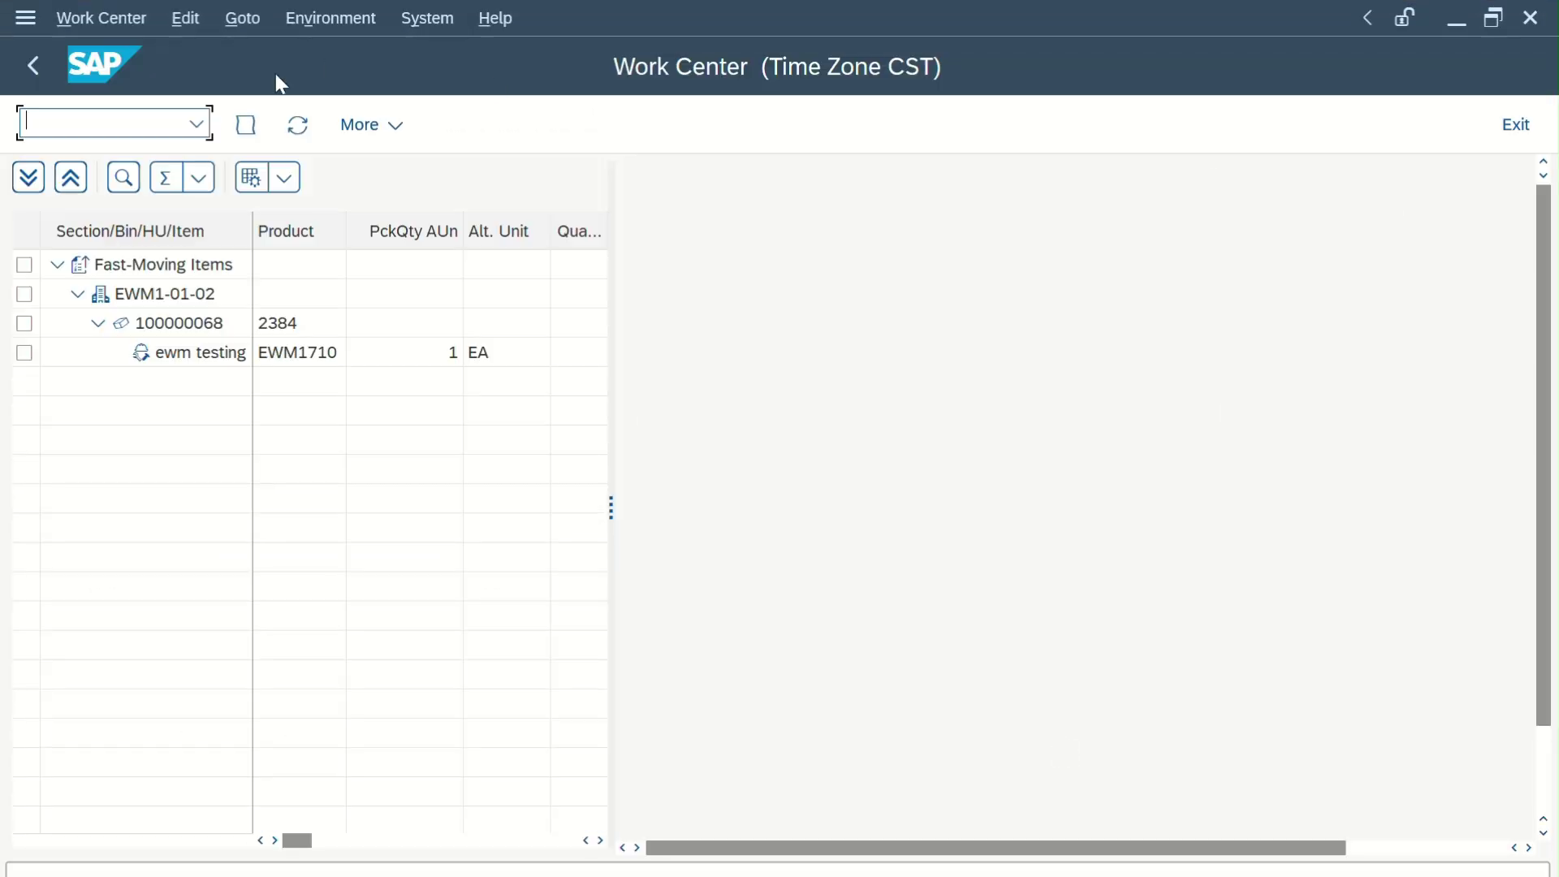
click(29, 69)
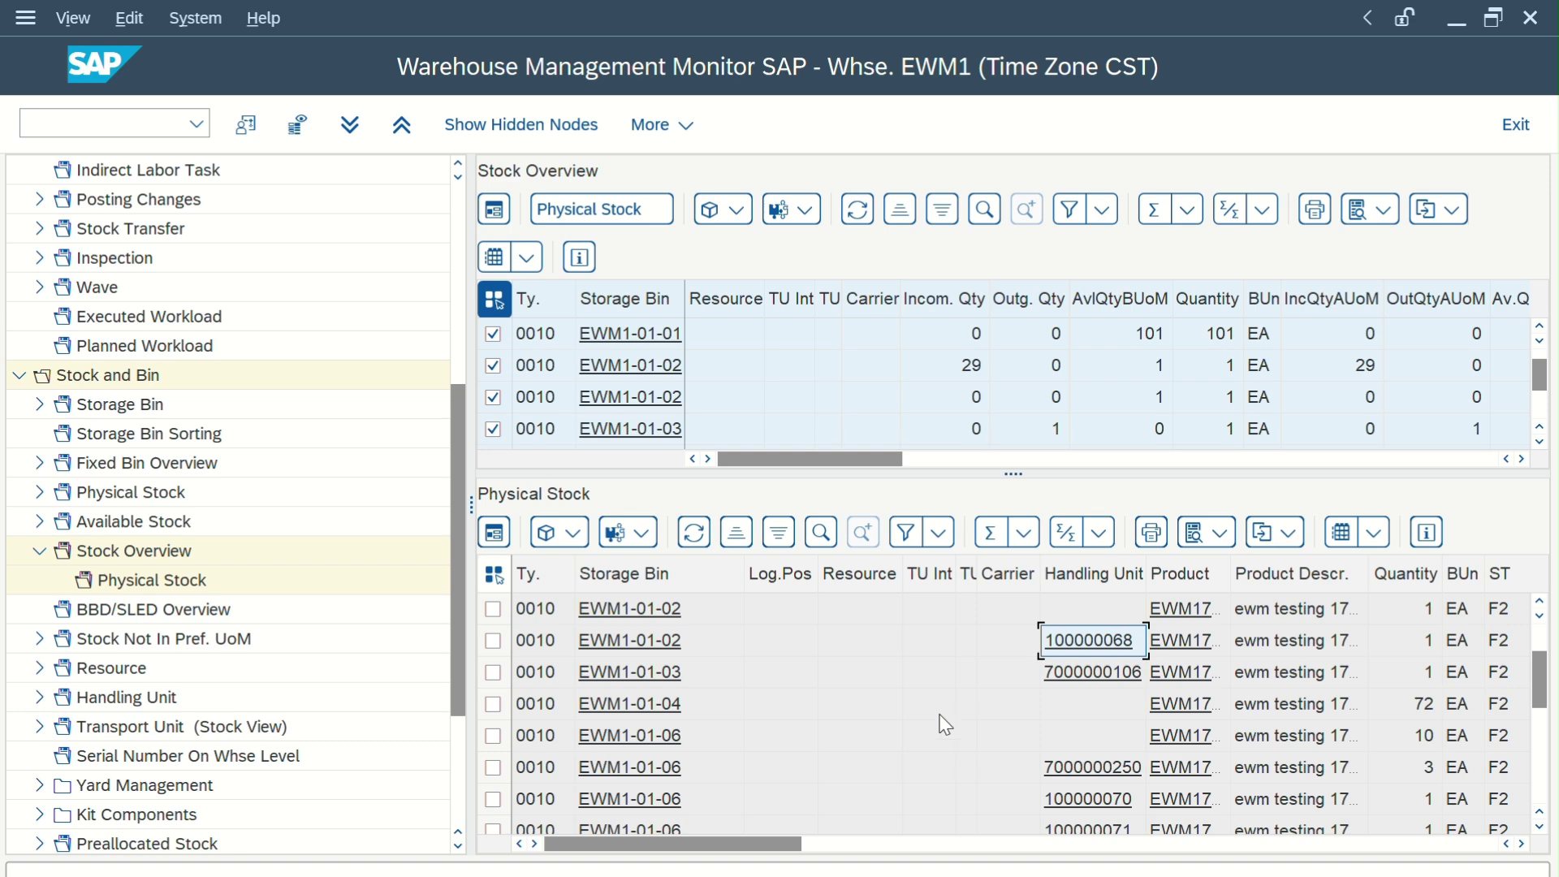
Open a new GUI window, start transaction spro and display the SAP Reference IMG
key(alt+space)
click(96, 292)
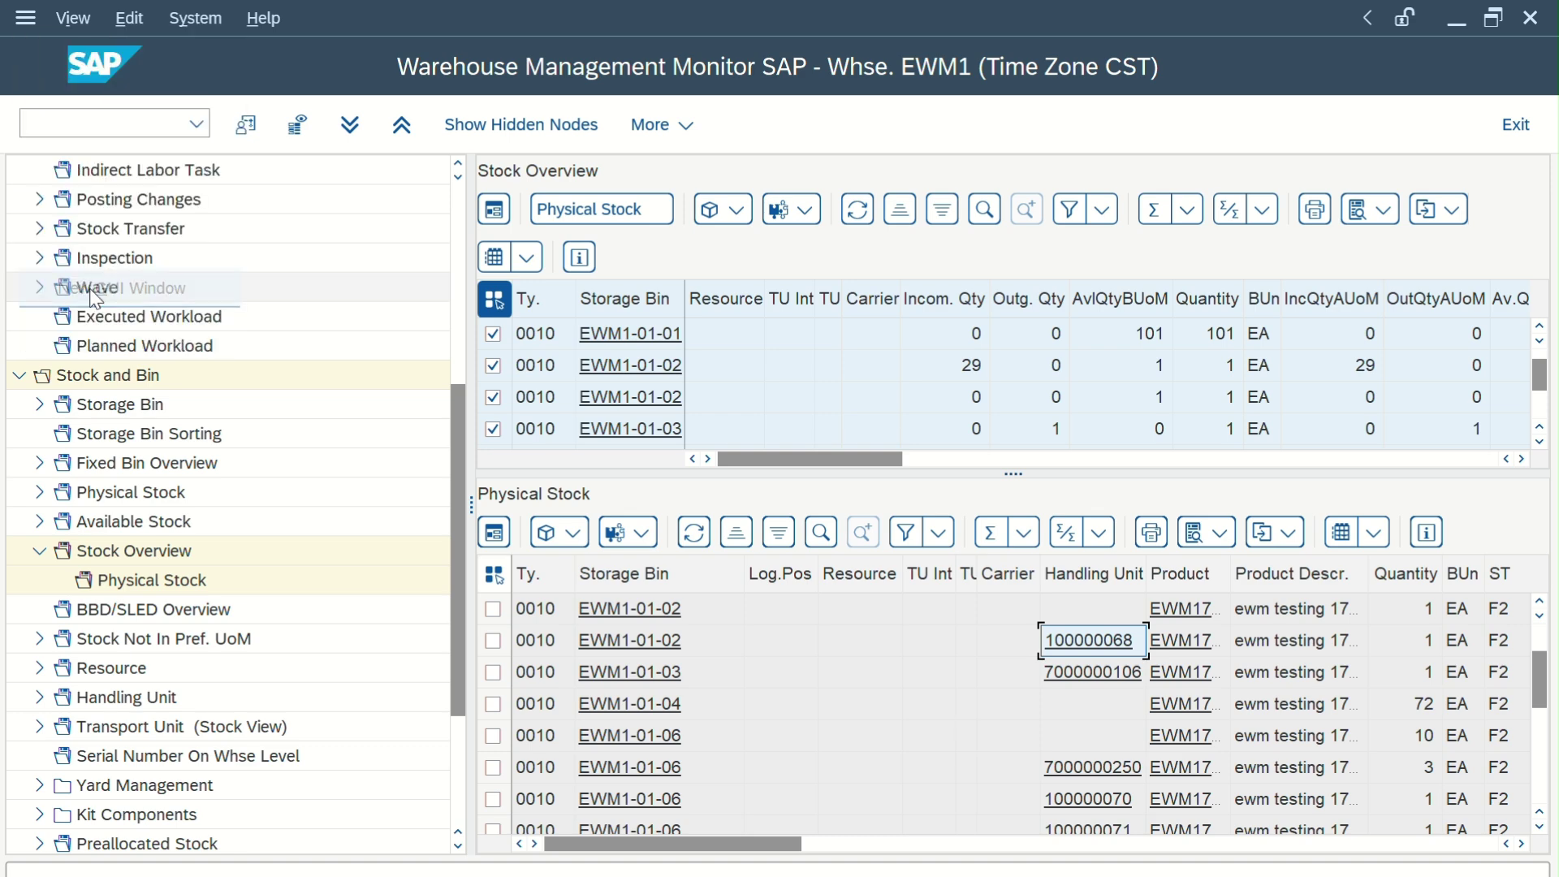
text(spro)
key(Return)
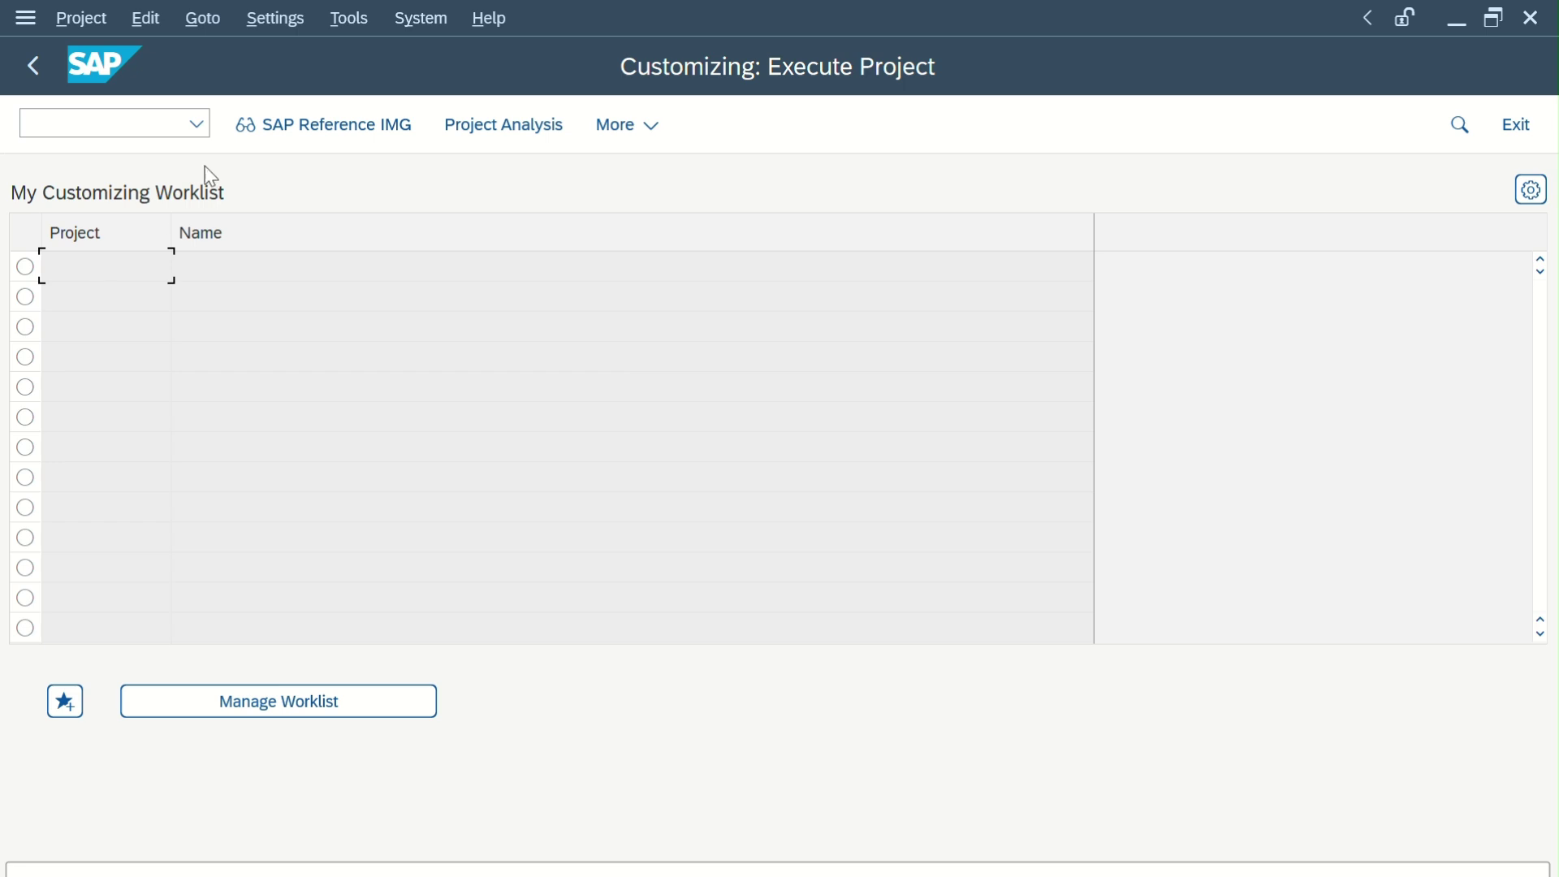
click(336, 126)
Expand SCM Extended Warehouse Management and its Extended Warehouse Management node in the IMG structure
scroll(377, 512, down, 3)
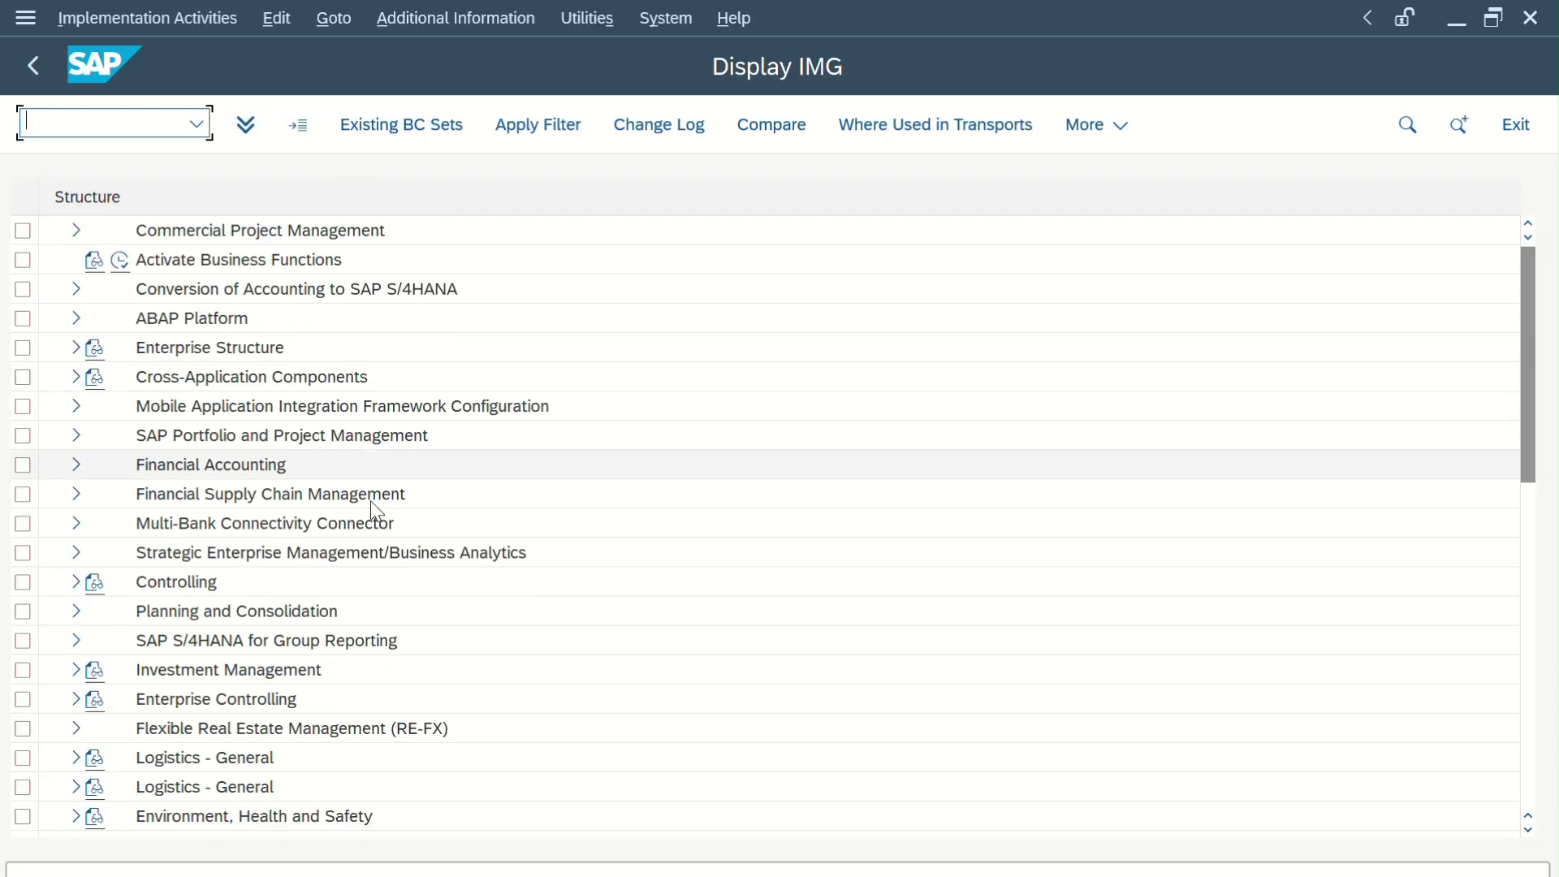
scroll(376, 511, down, 2)
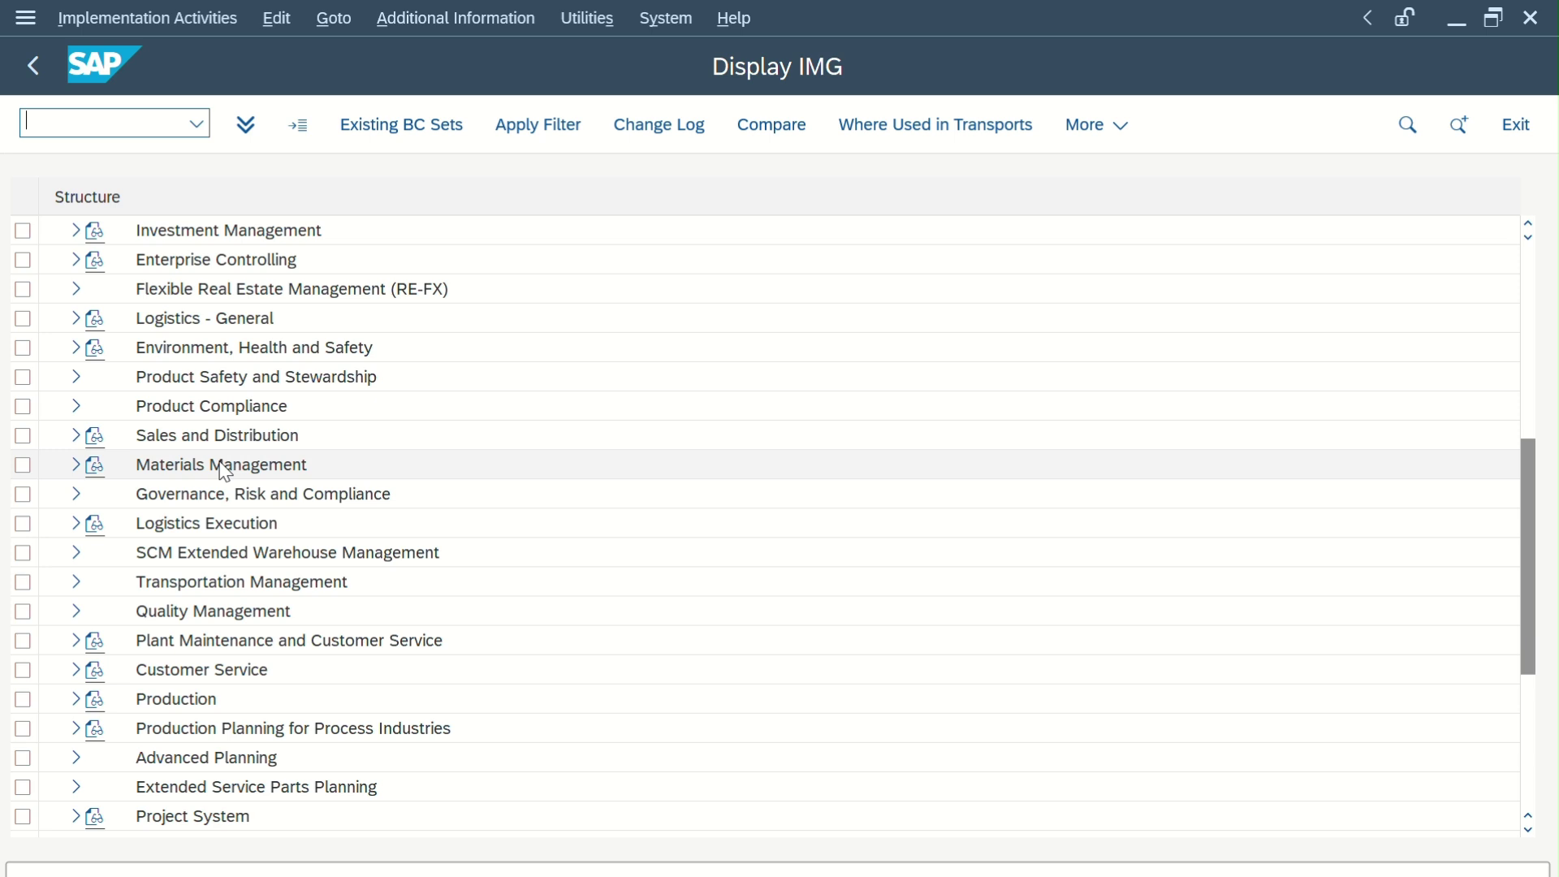
scroll(225, 471, down, 1)
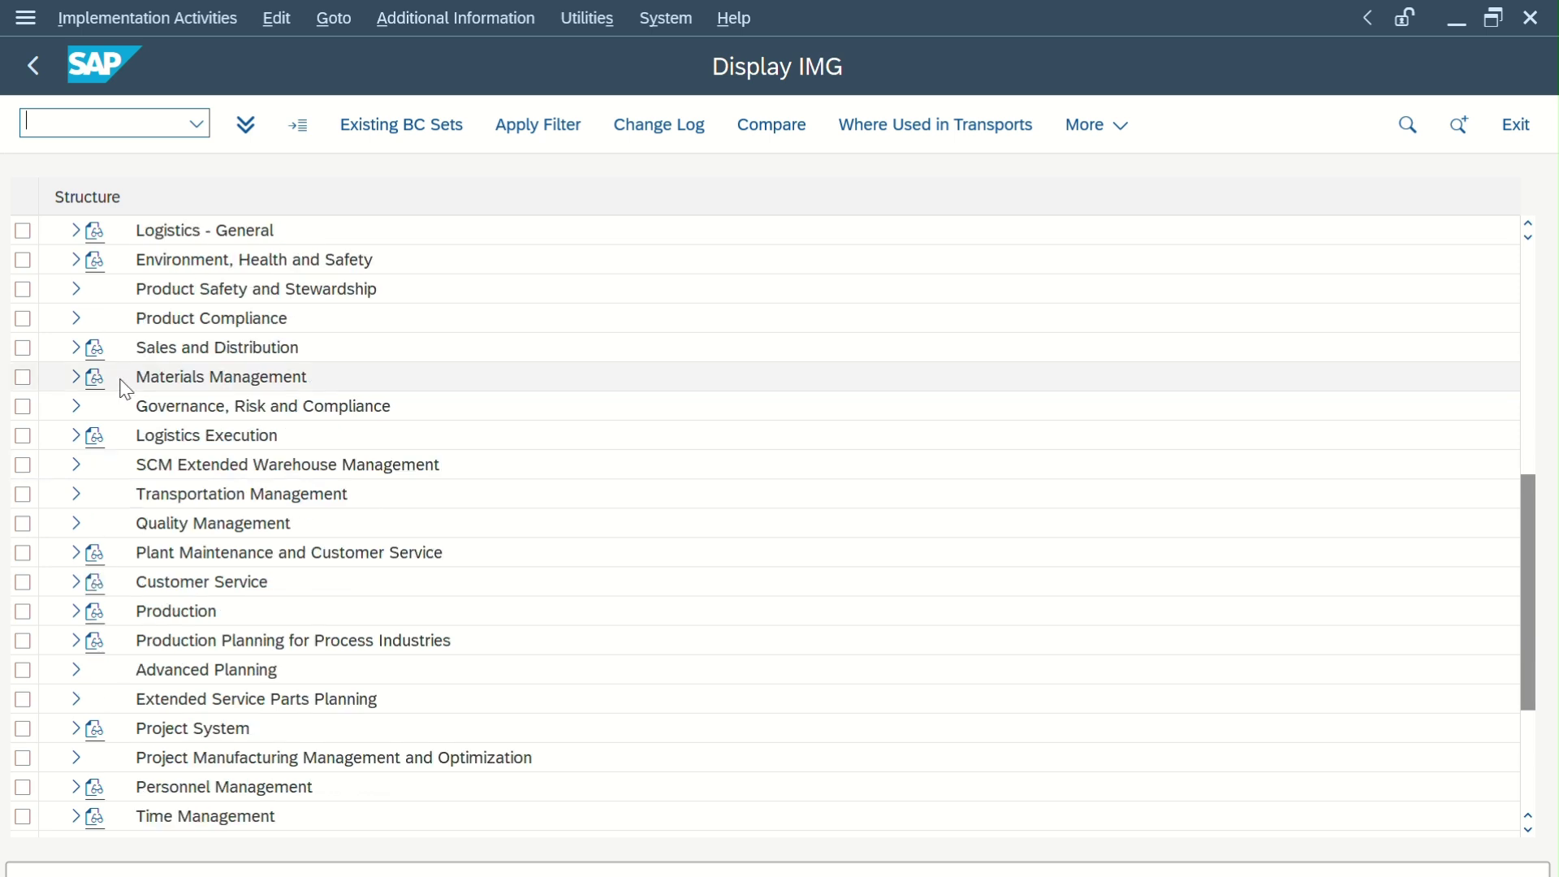
click(76, 464)
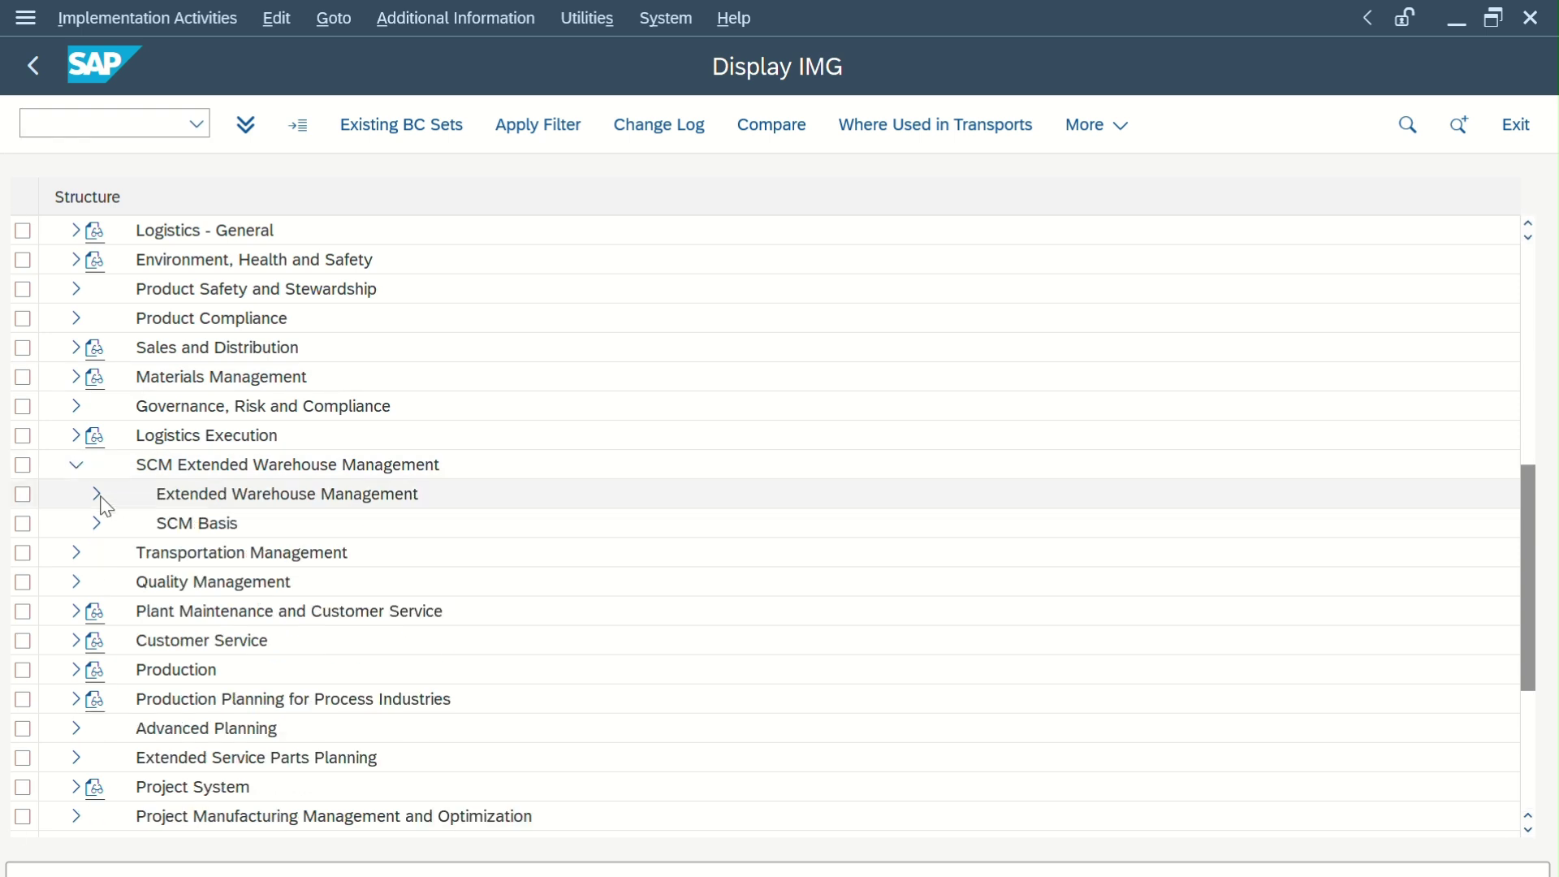
click(96, 494)
Open the Define Warehouse Process Type activity under Cross-Process Settings, Warehouse Task
scroll(134, 527, down, 3)
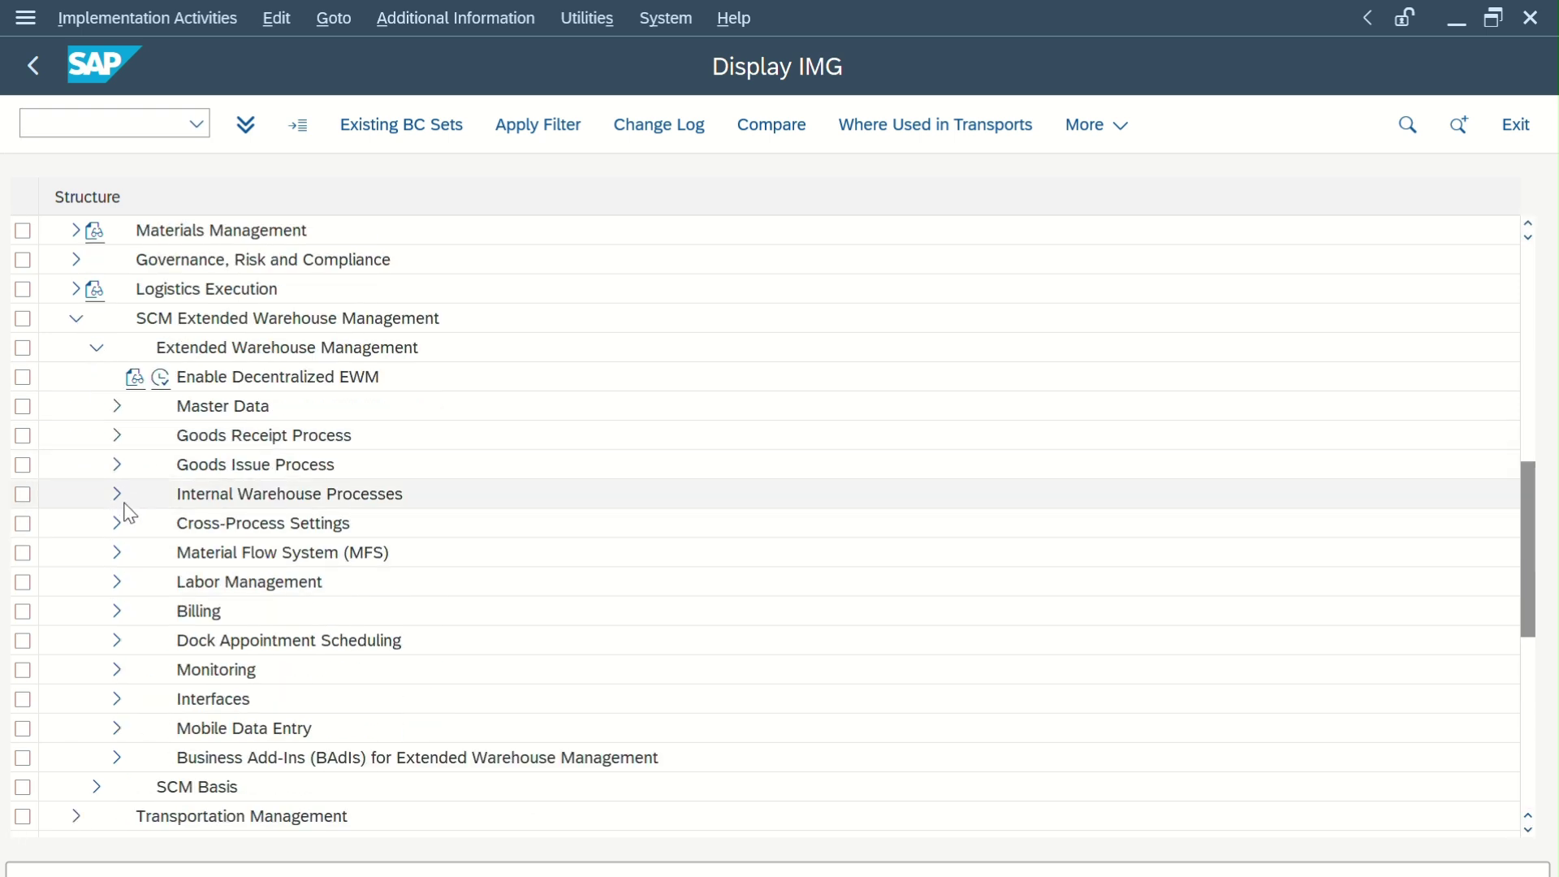
scroll(220, 541, down, 2)
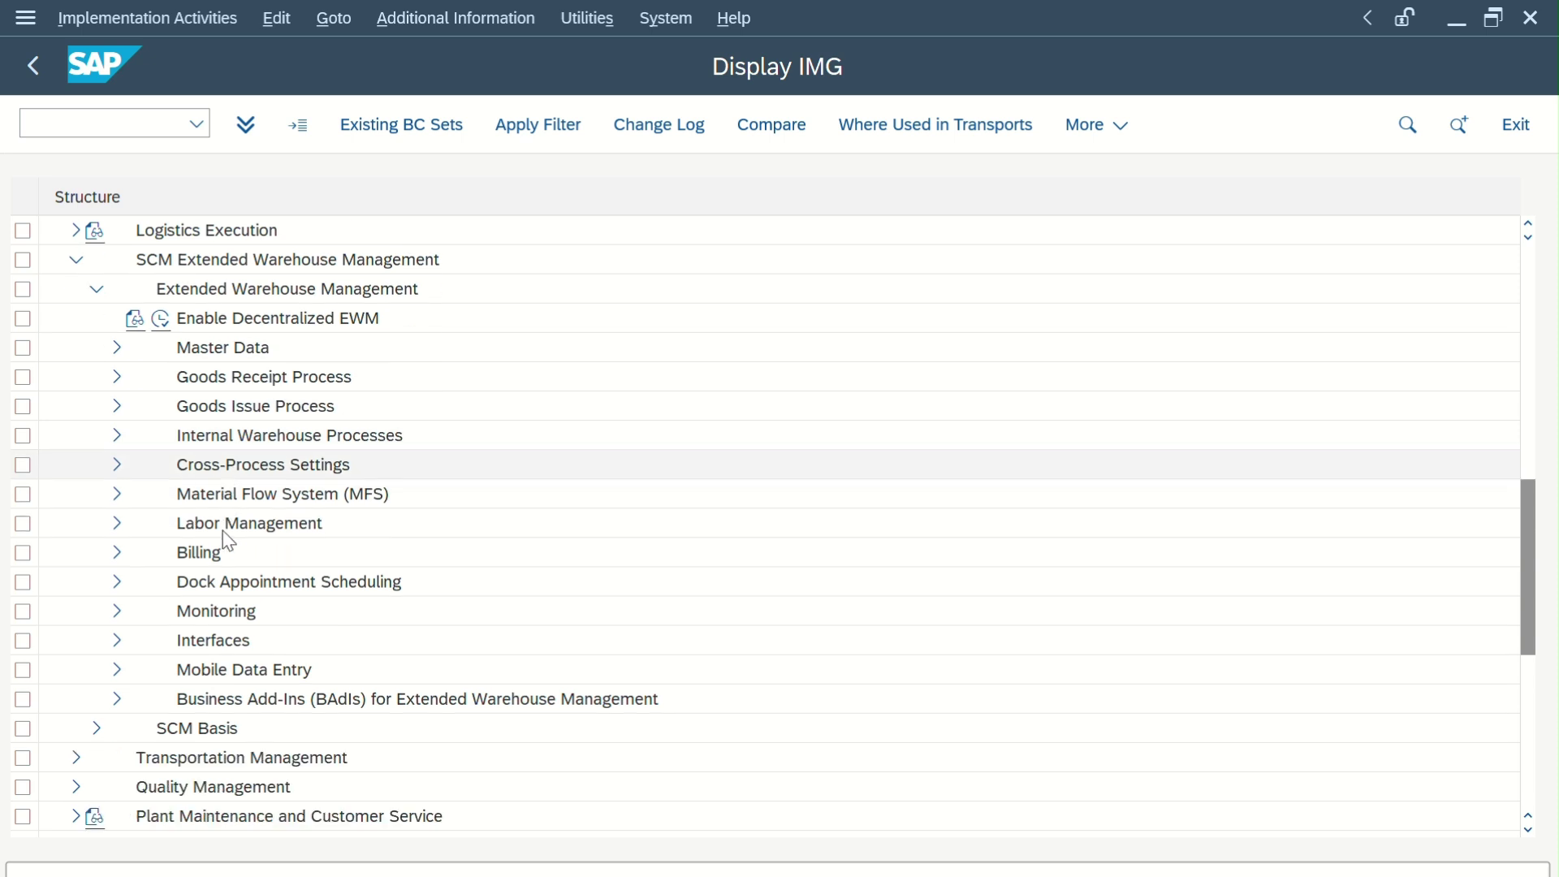
click(117, 464)
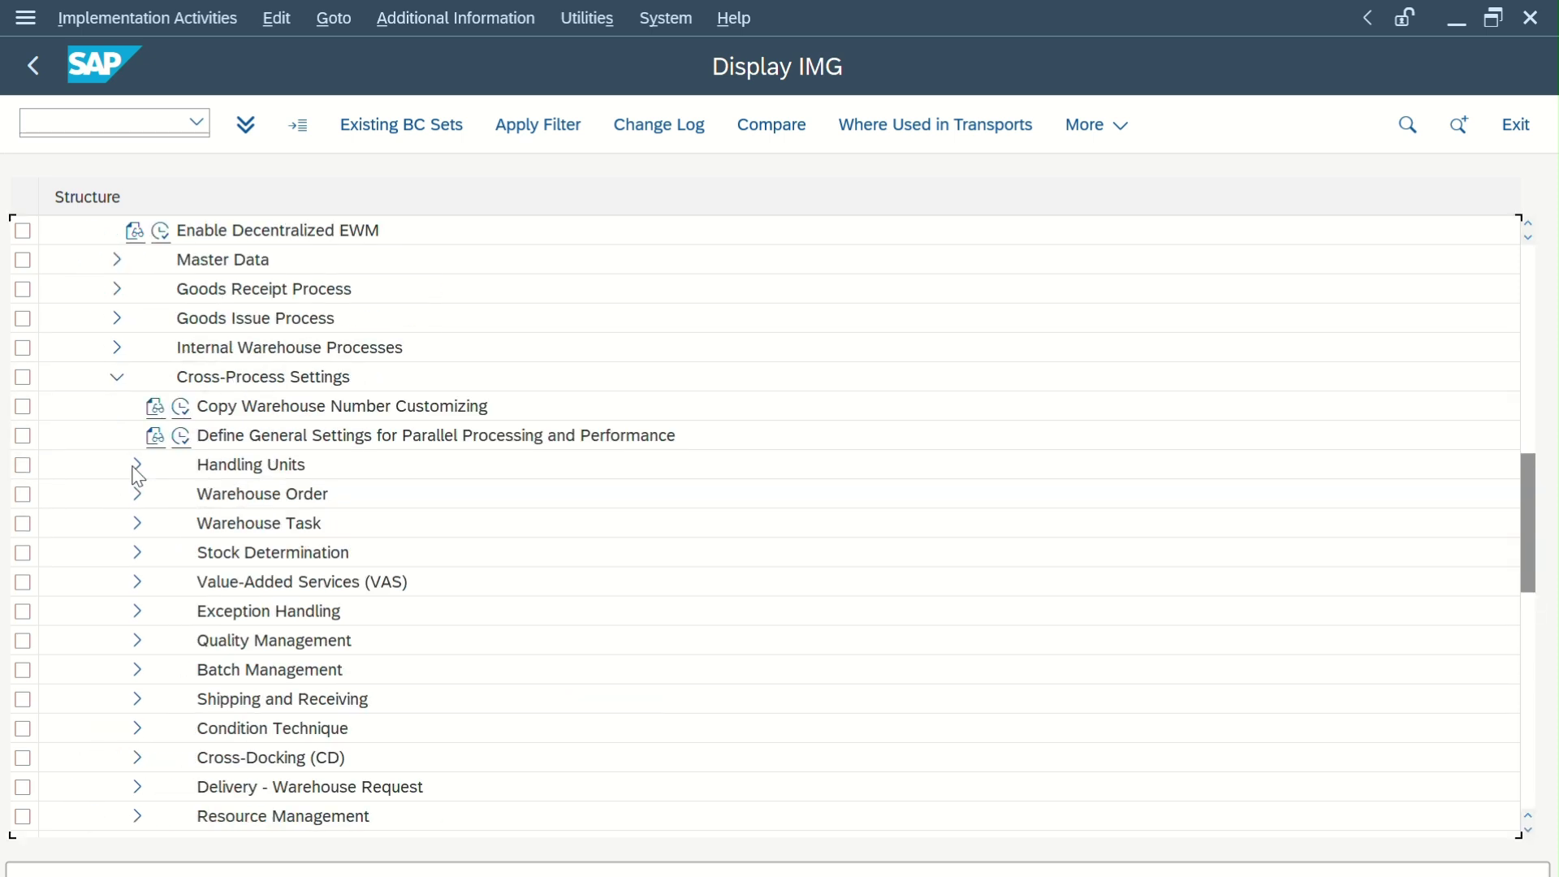
click(137, 524)
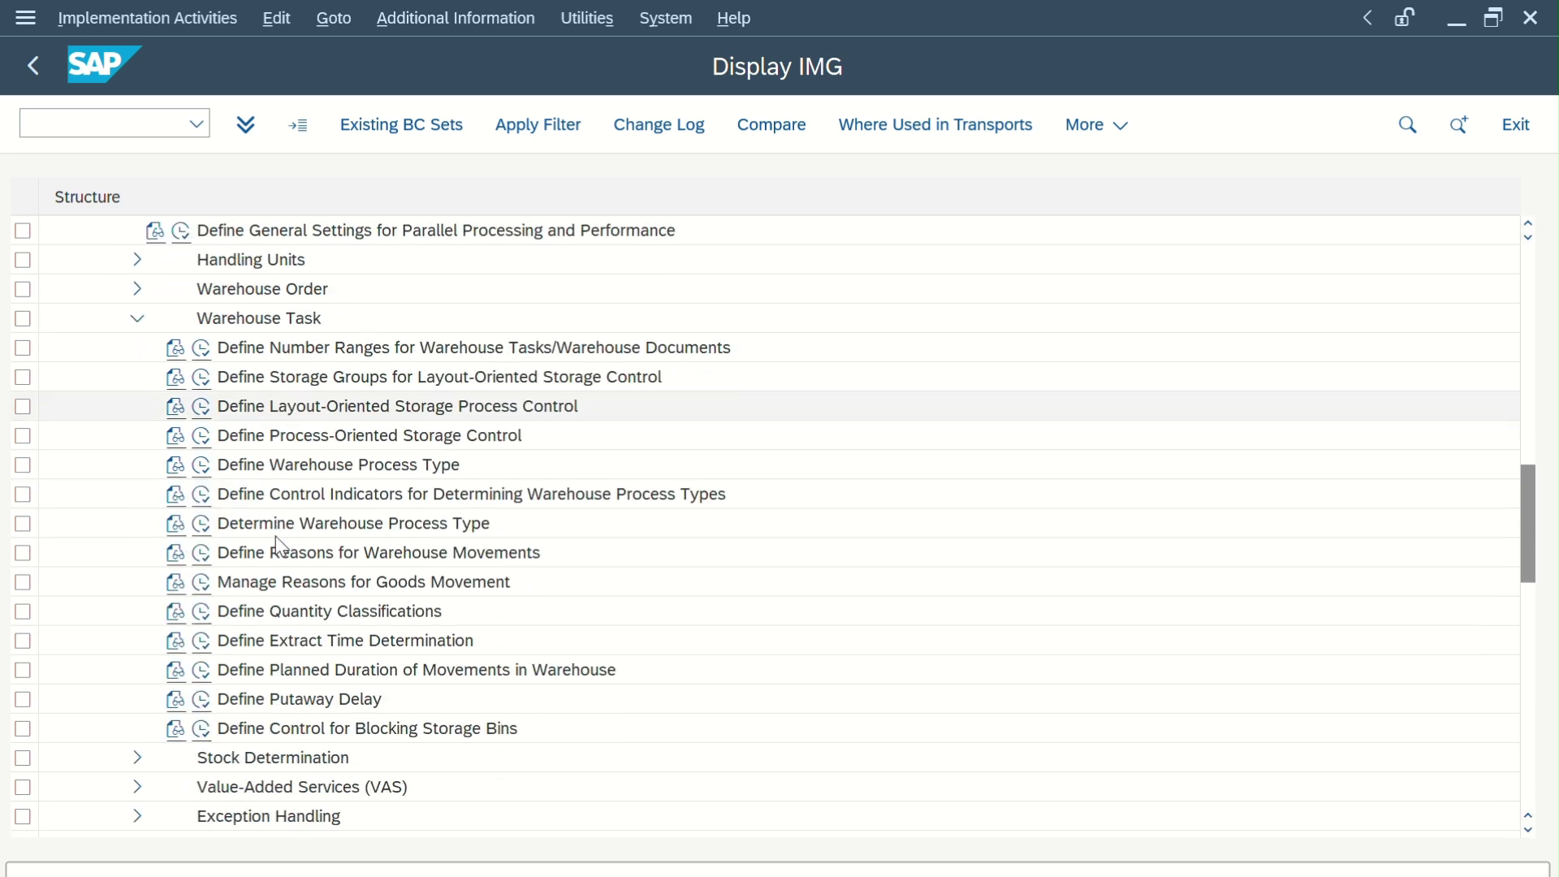
click(201, 467)
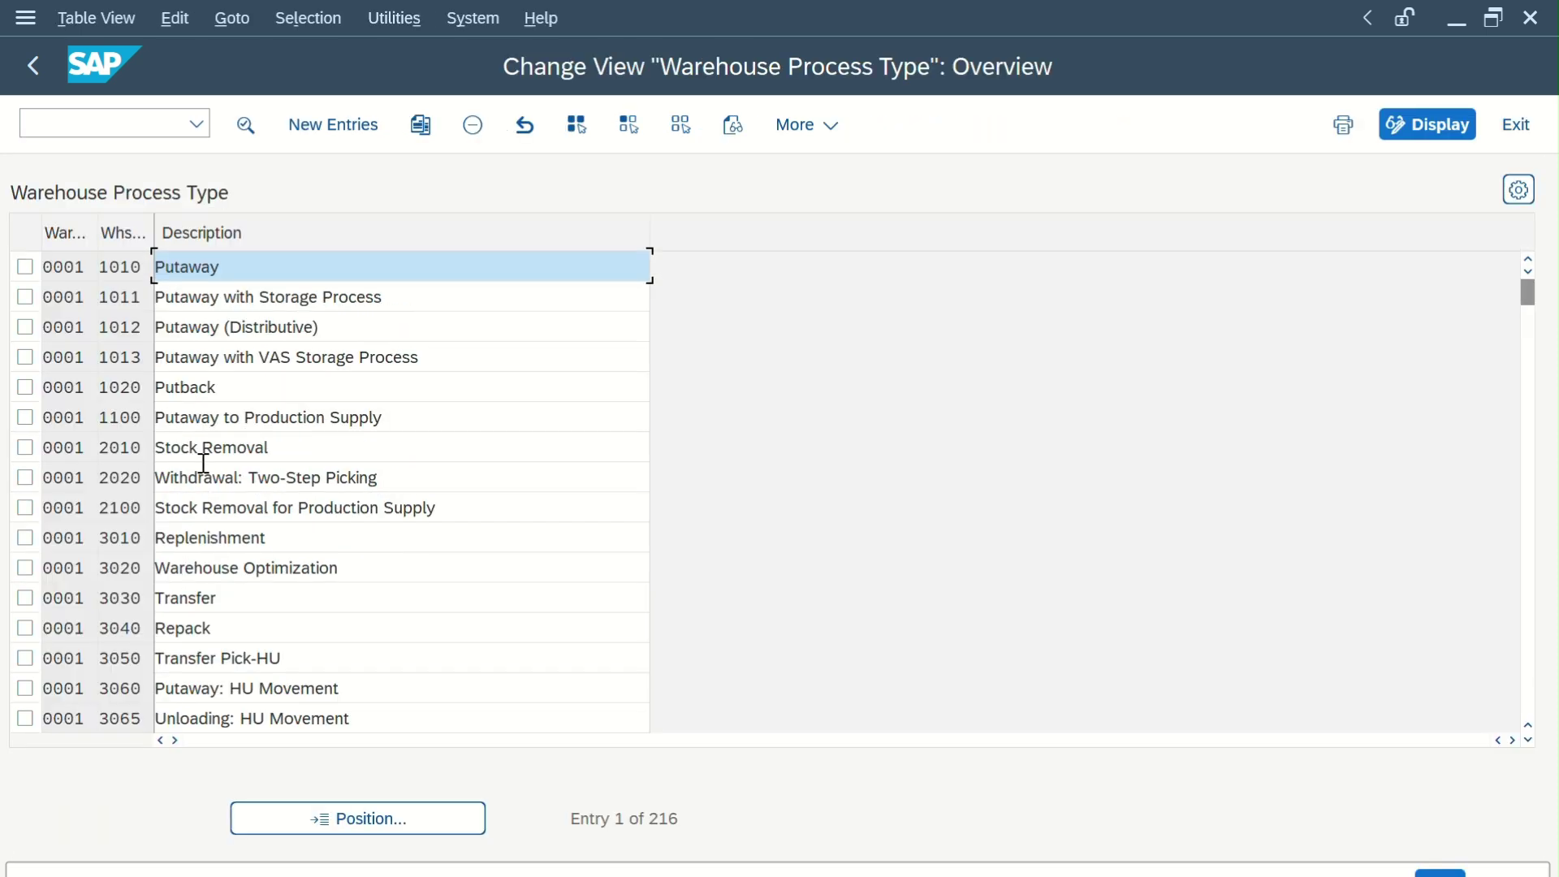
Position the warehouse process type list at the entries for warehouse number EWM1
click(401, 816)
text(ewm1)
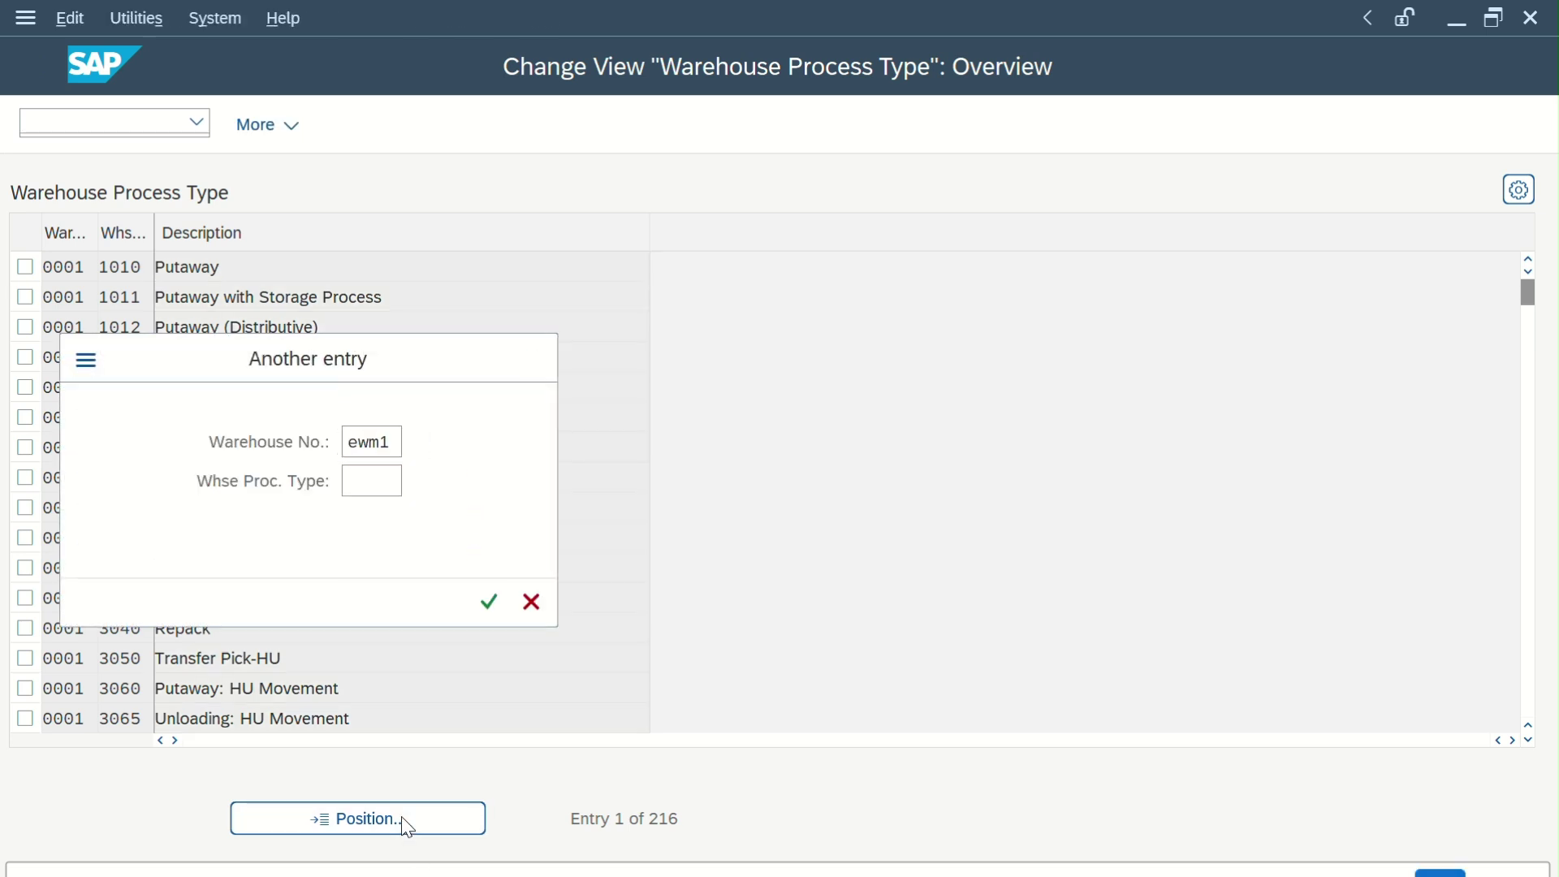
key(Return)
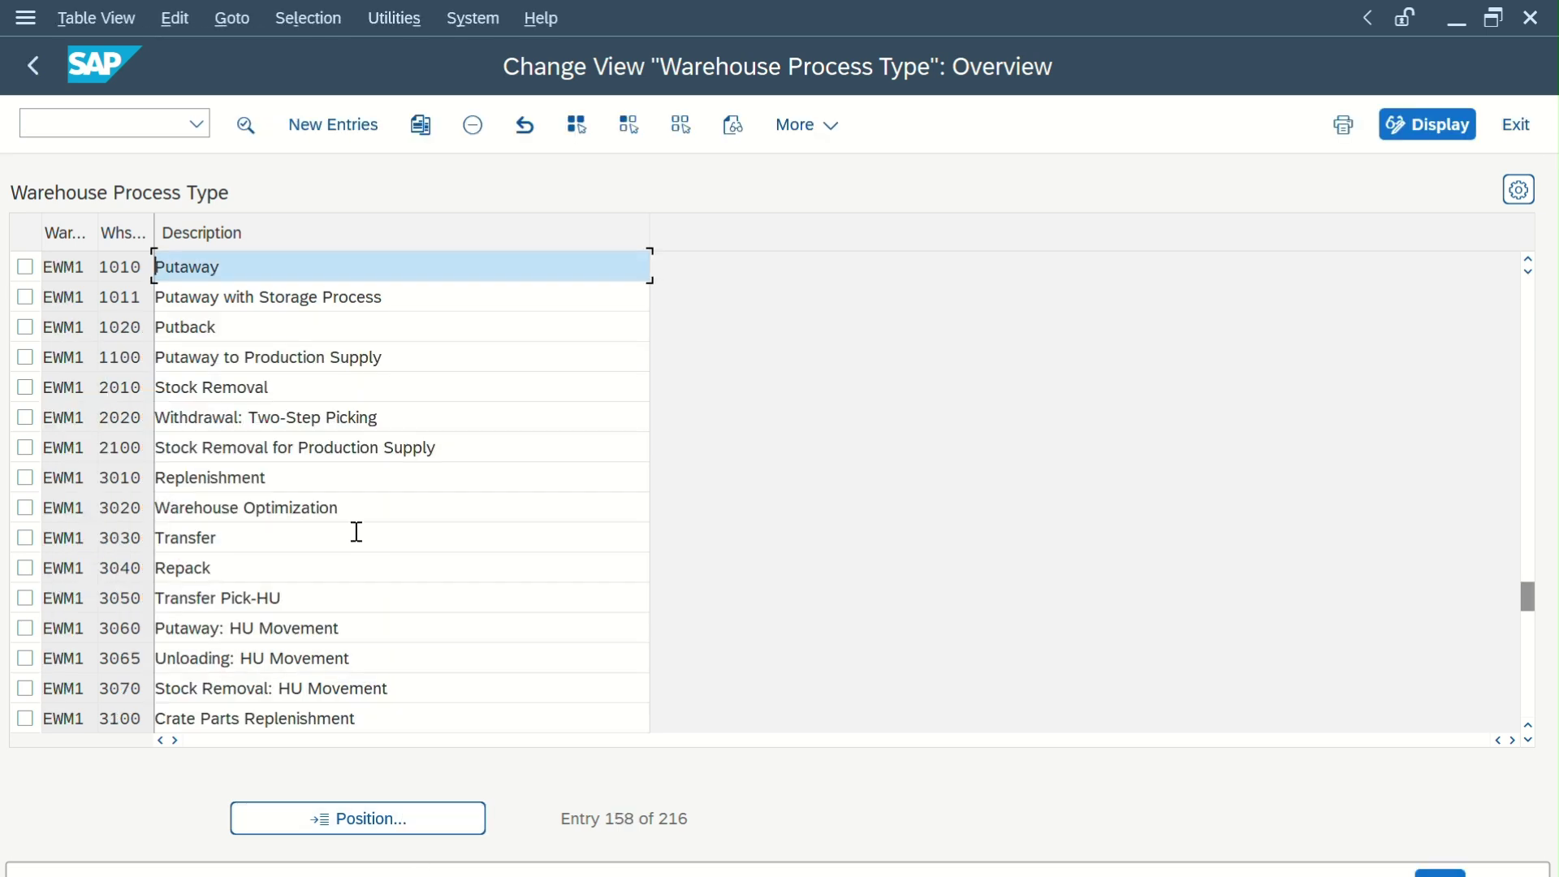
Examine the EWM1 process types Transfer Posting 4010, Scrap 4020 and Warehouse Supervision 9999 in the list
scroll(165, 504, down, 2)
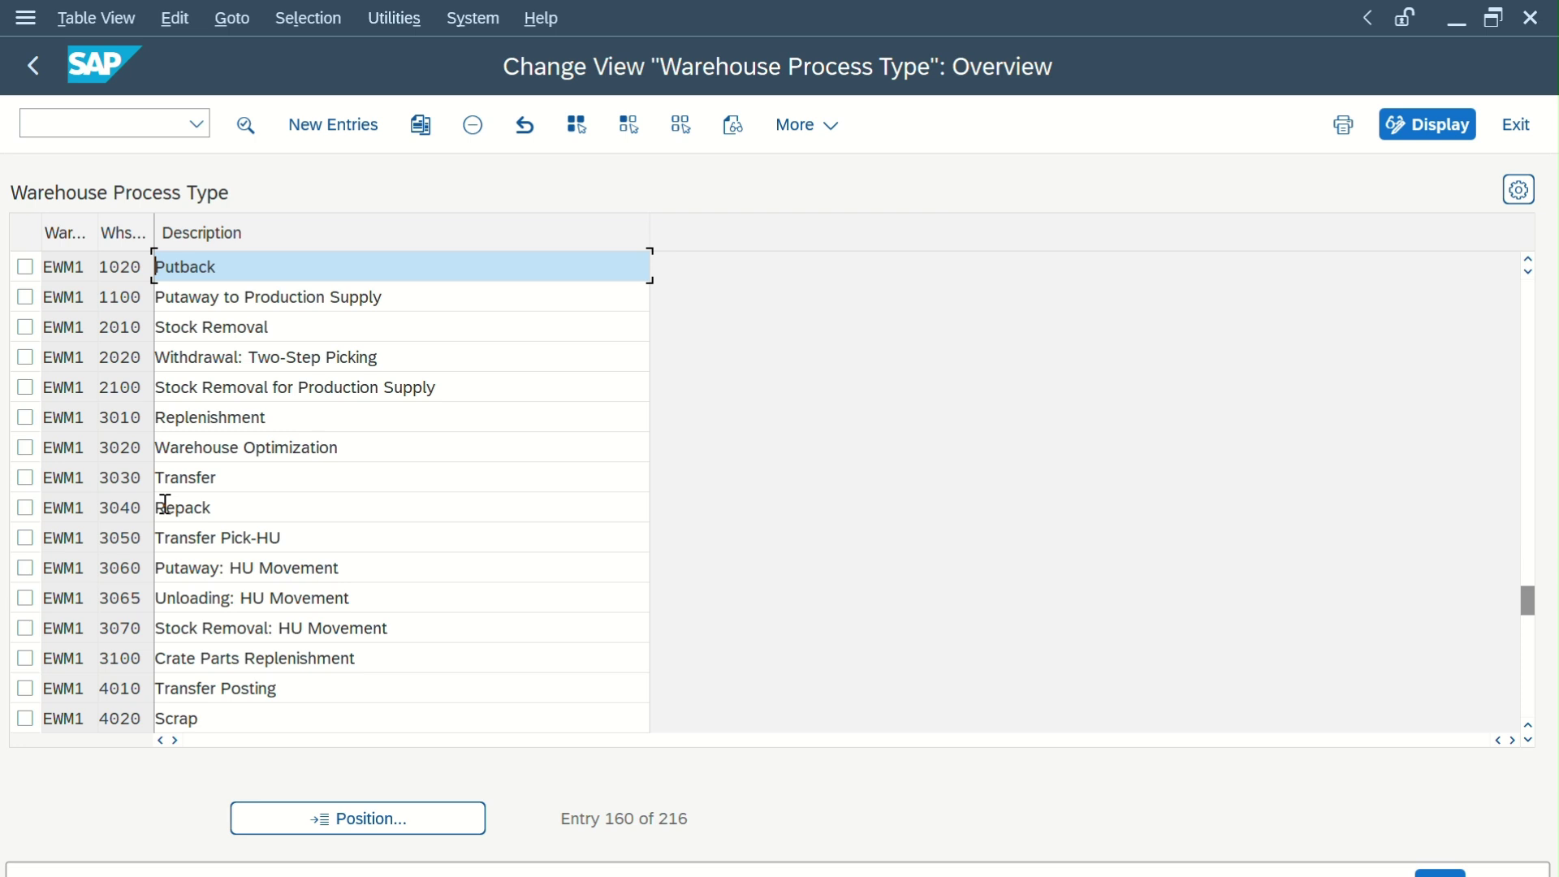
scroll(164, 503, down, 4)
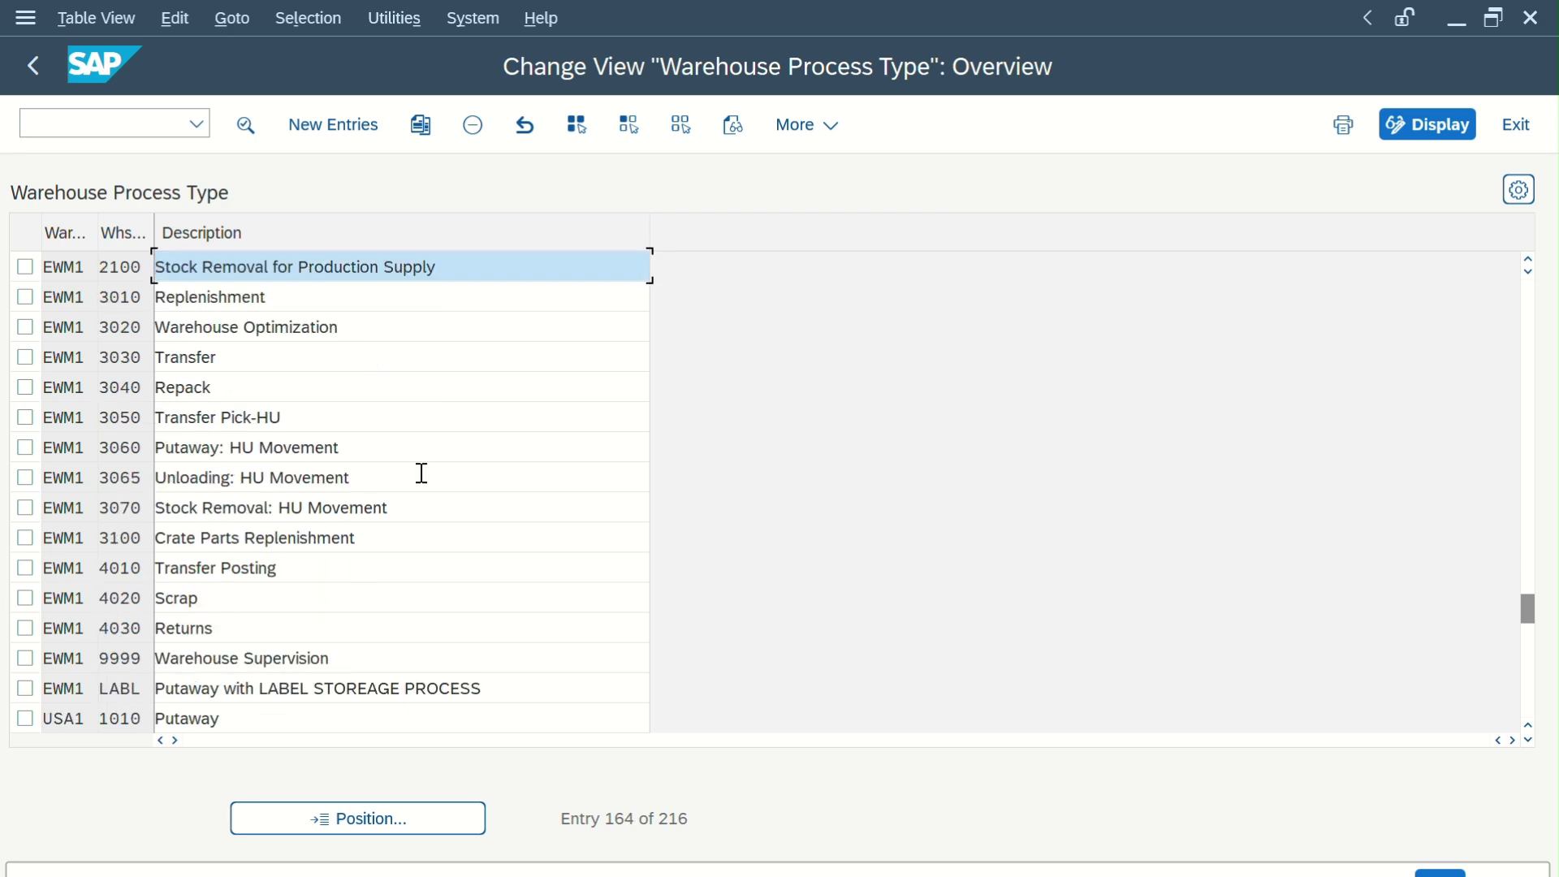
double_click(136, 570)
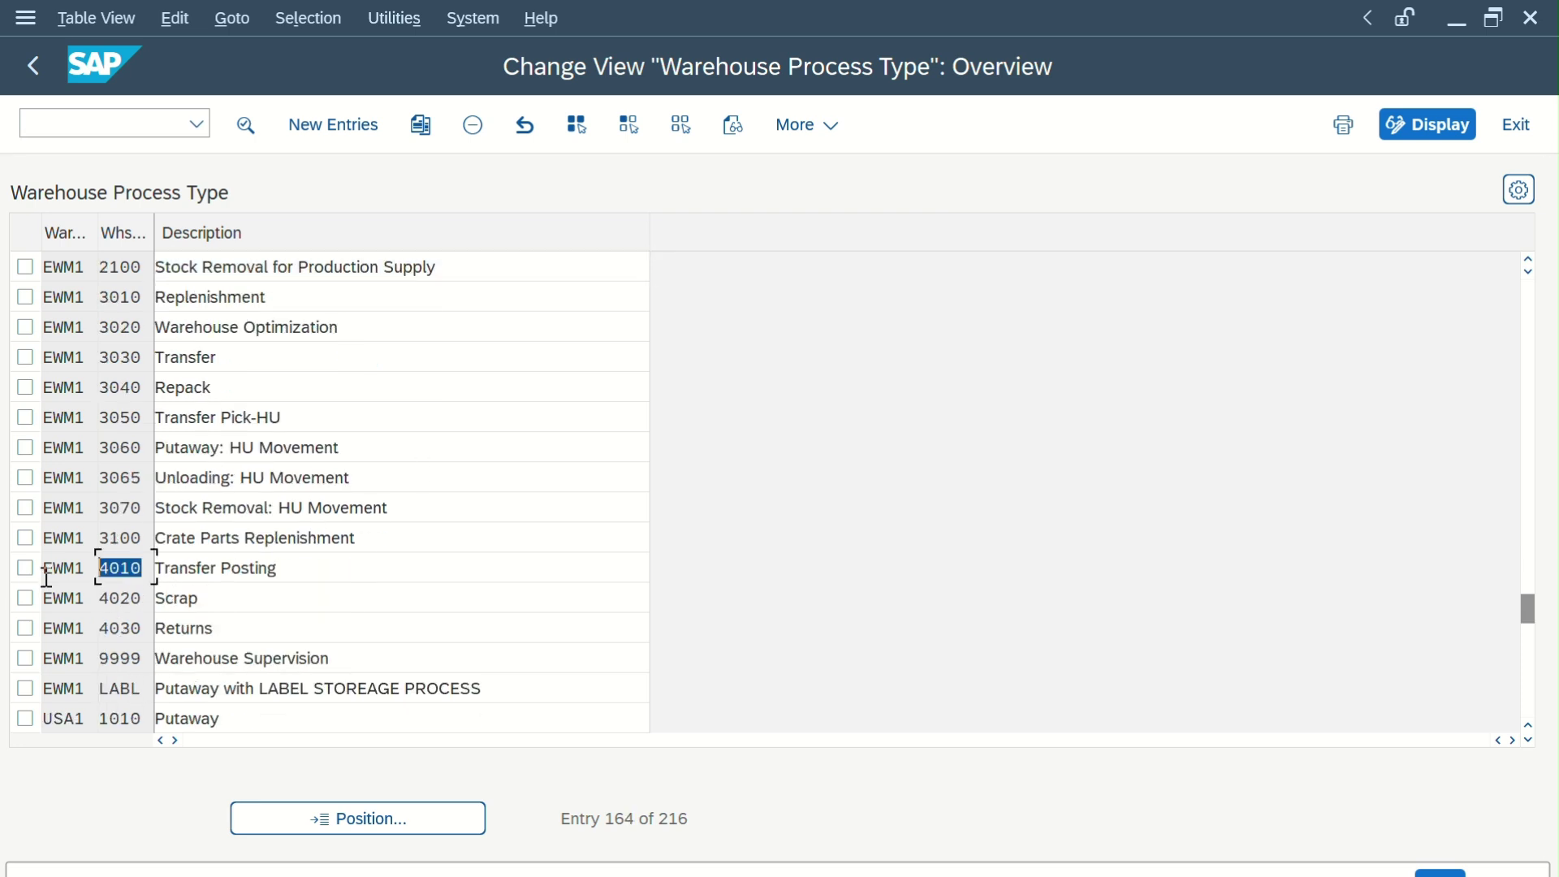
double_click(134, 599)
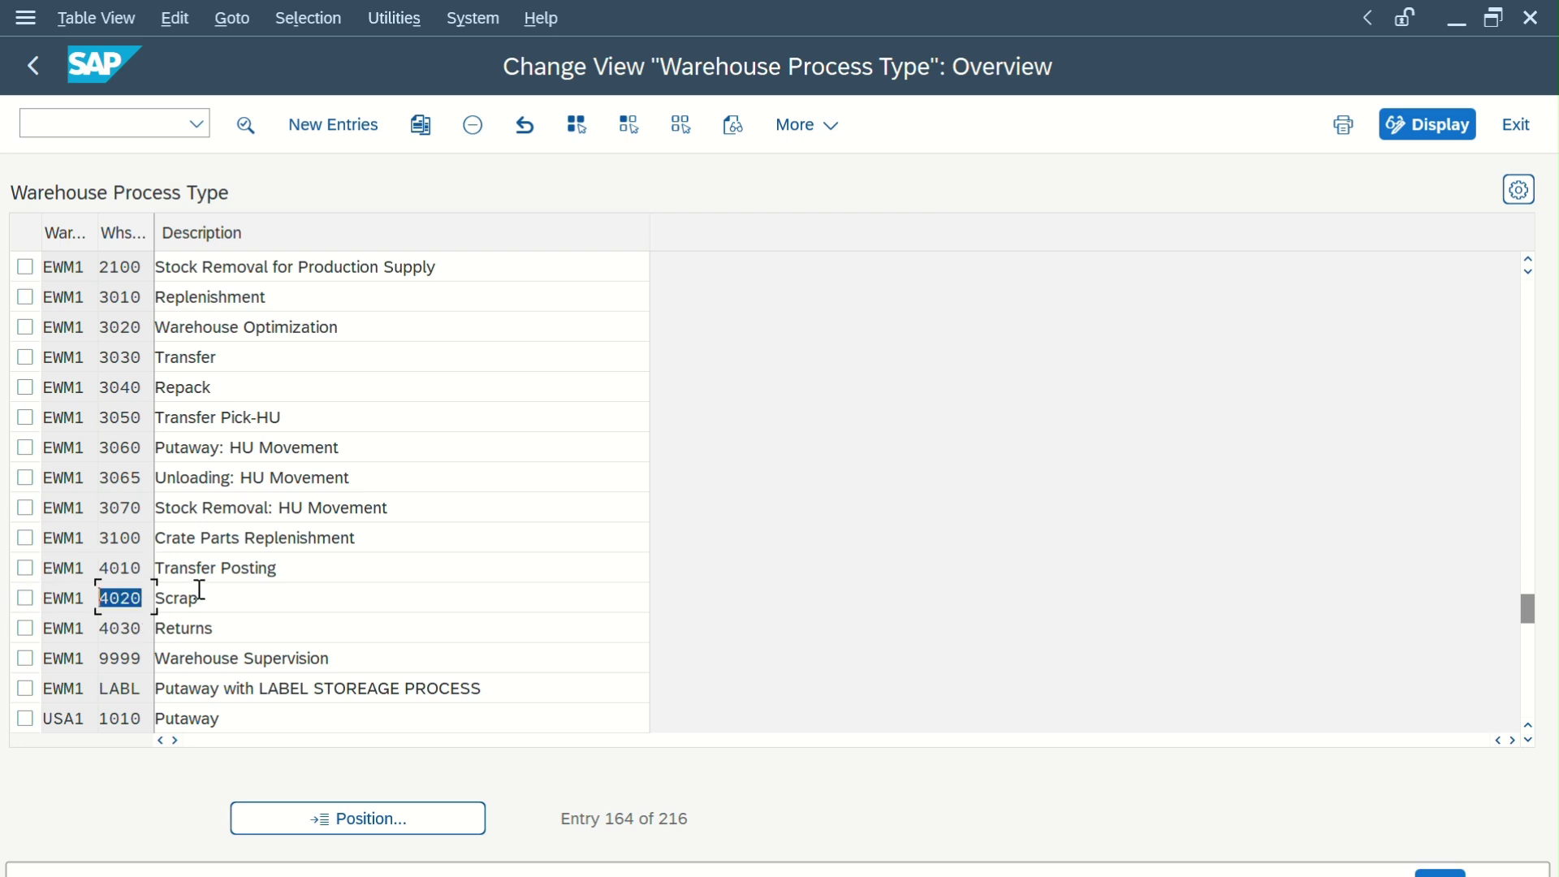
double_click(130, 660)
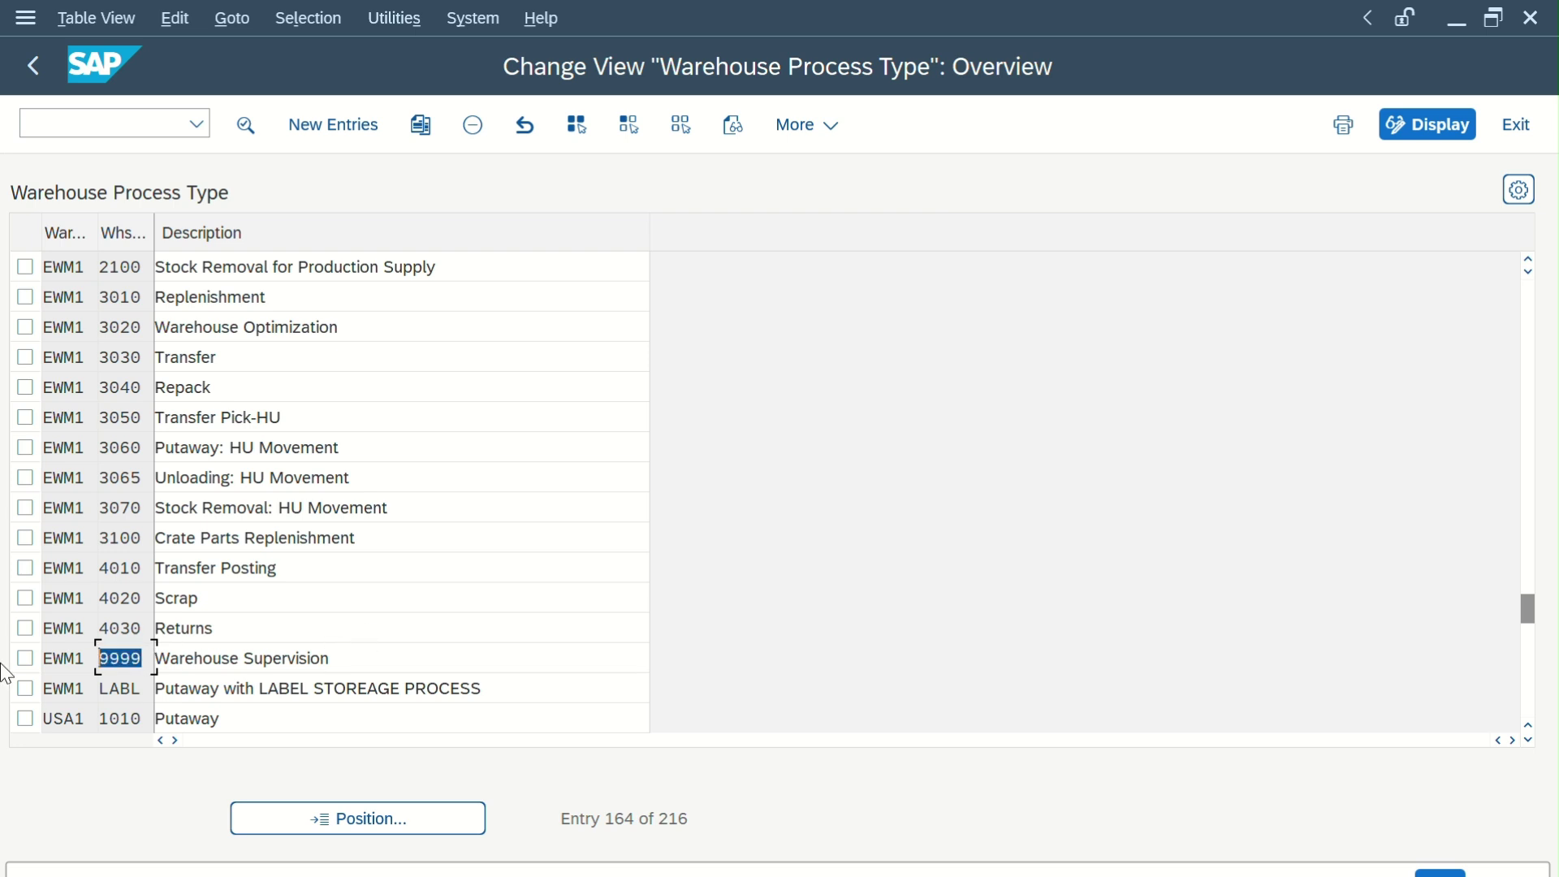
double_click(143, 568)
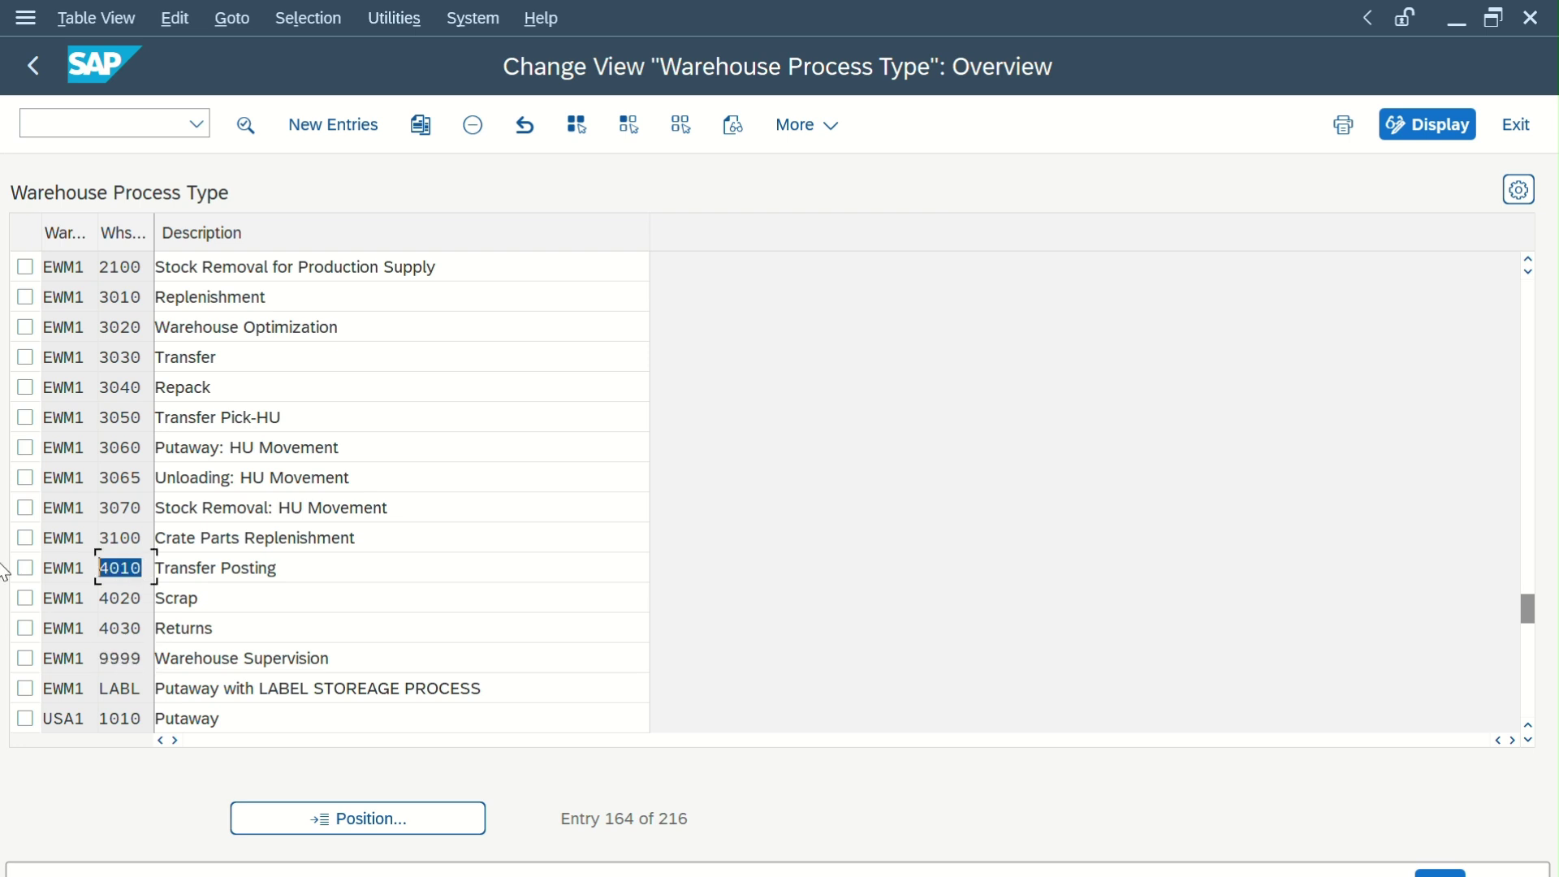
double_click(143, 599)
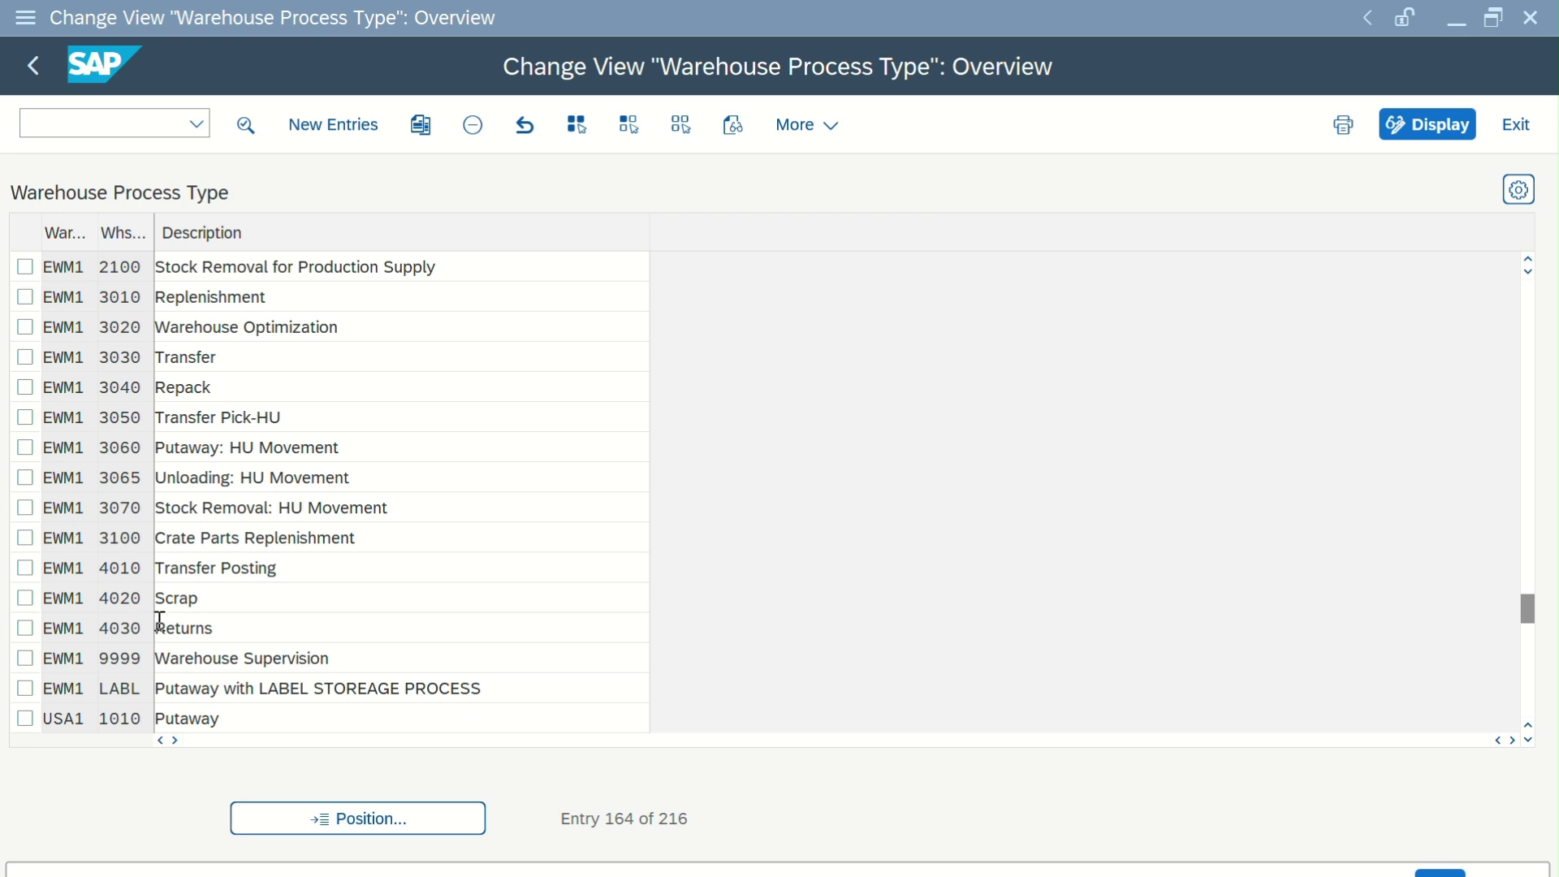
View the details of process type 4010 and the selectable values for its Activity, then return to the overview without changes
double_click(191, 568)
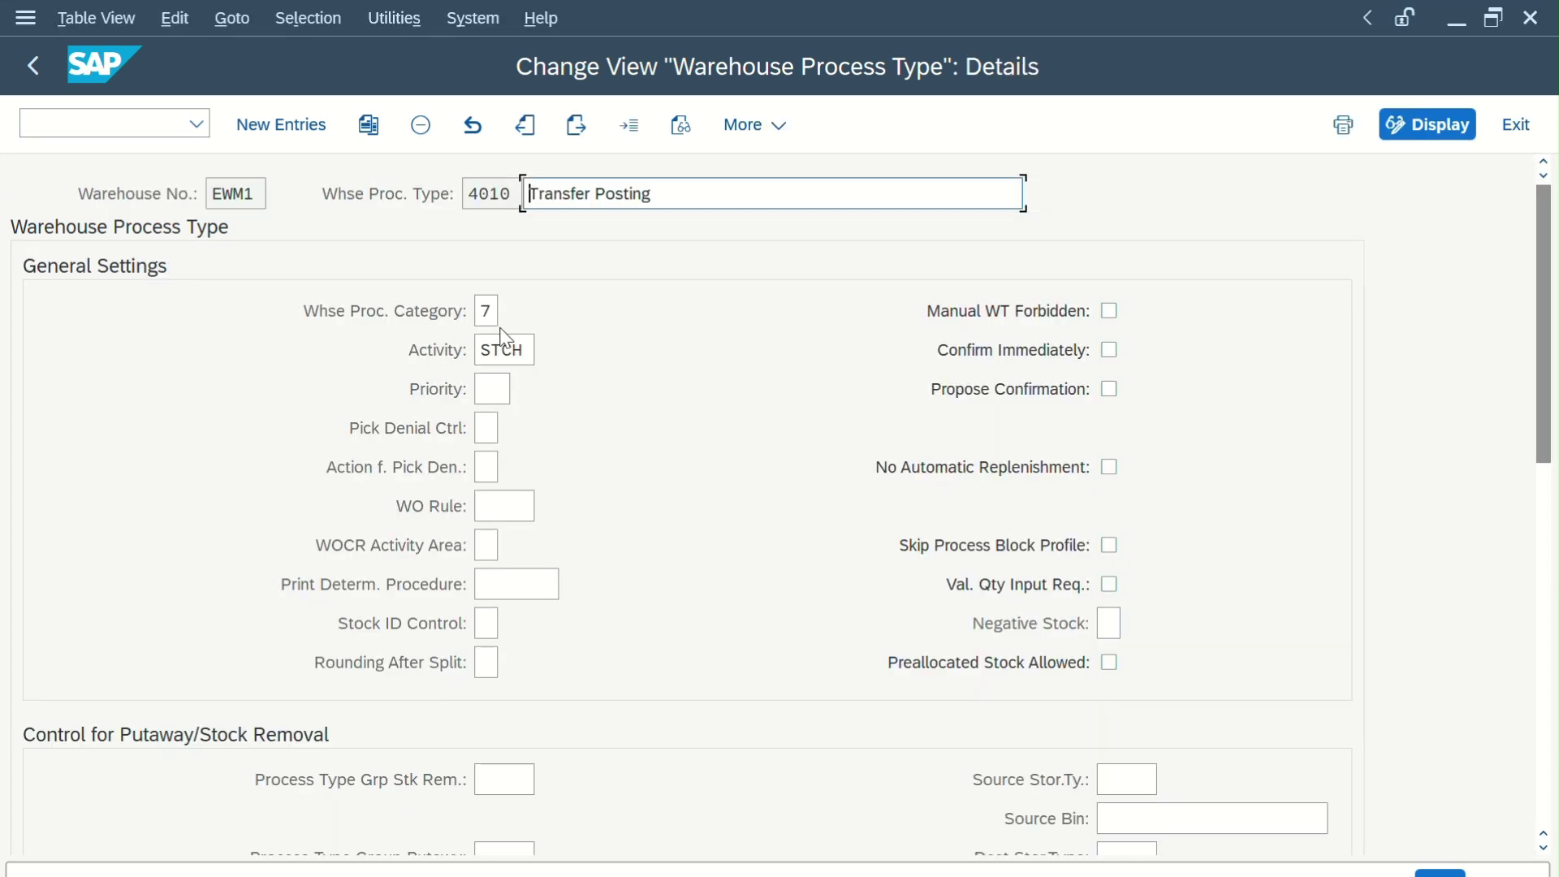
drag(529, 349, 358, 363)
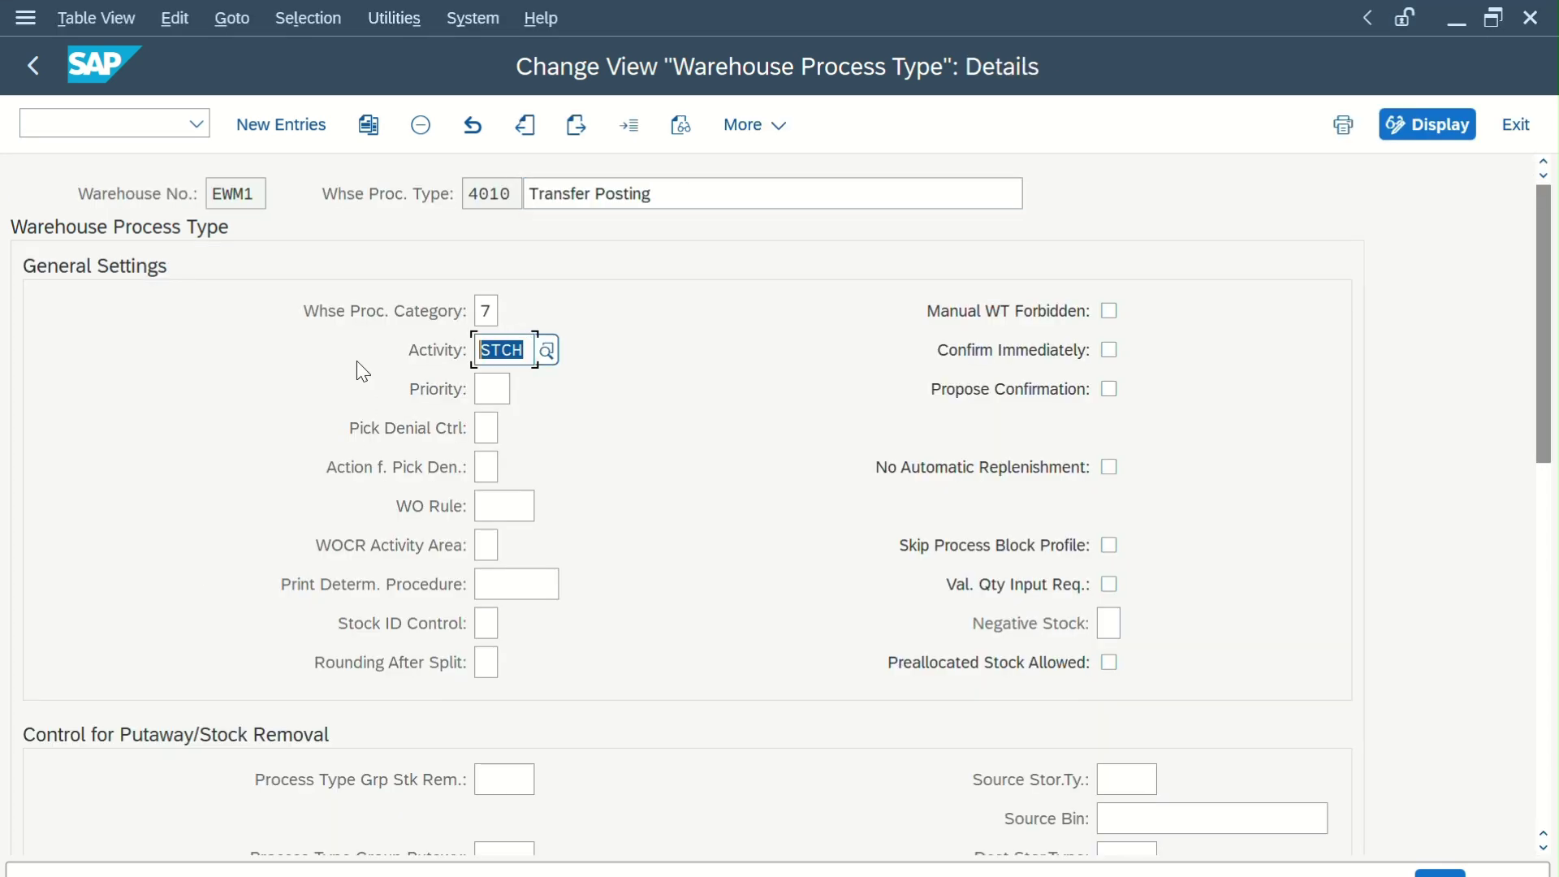
click(550, 353)
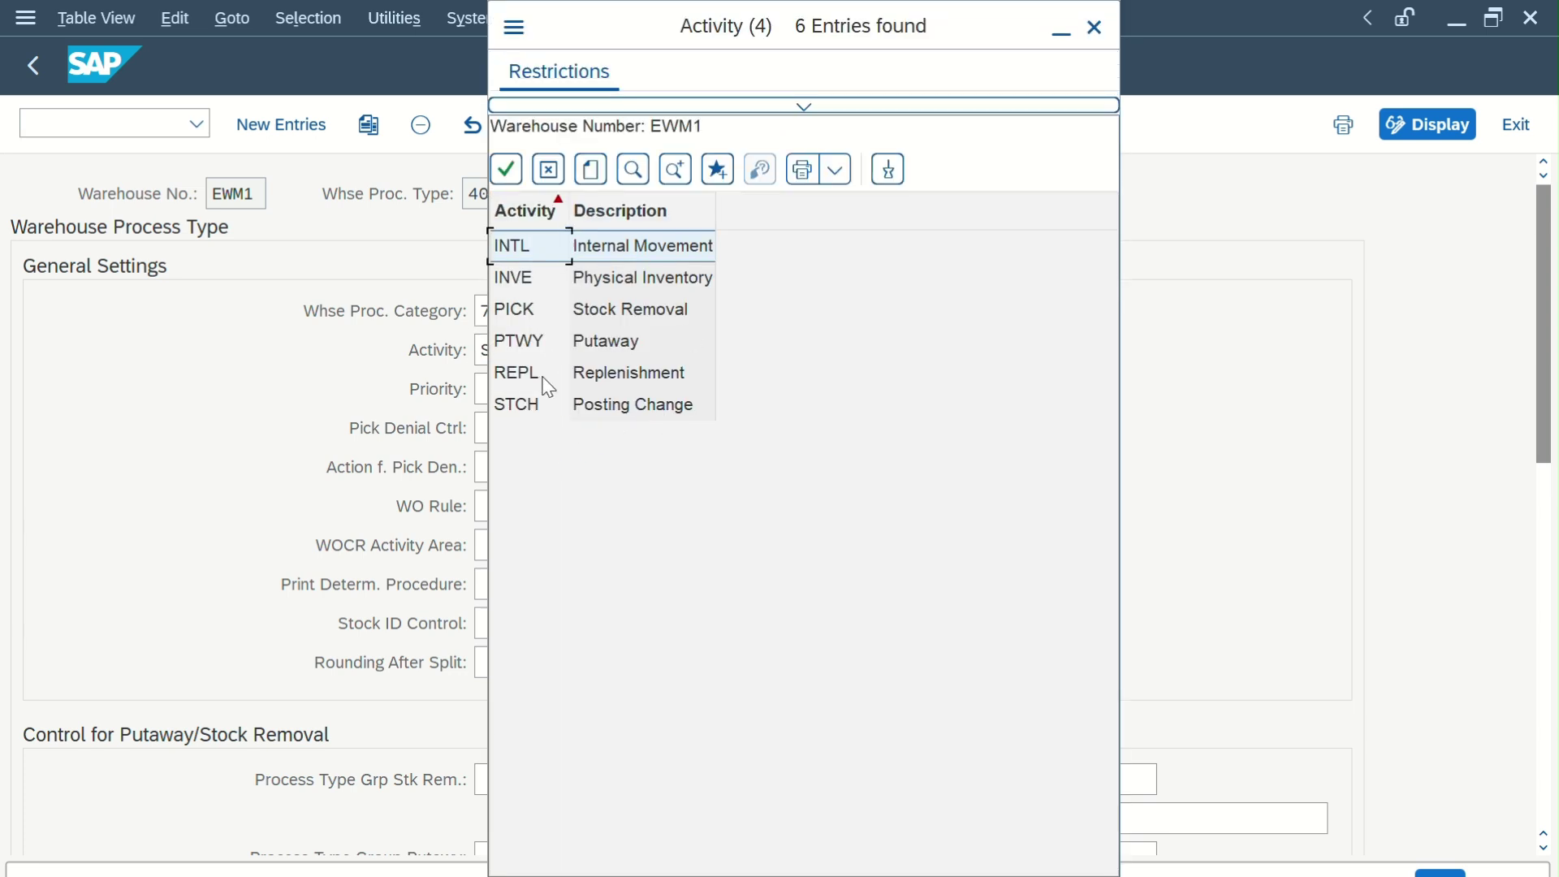
click(1099, 32)
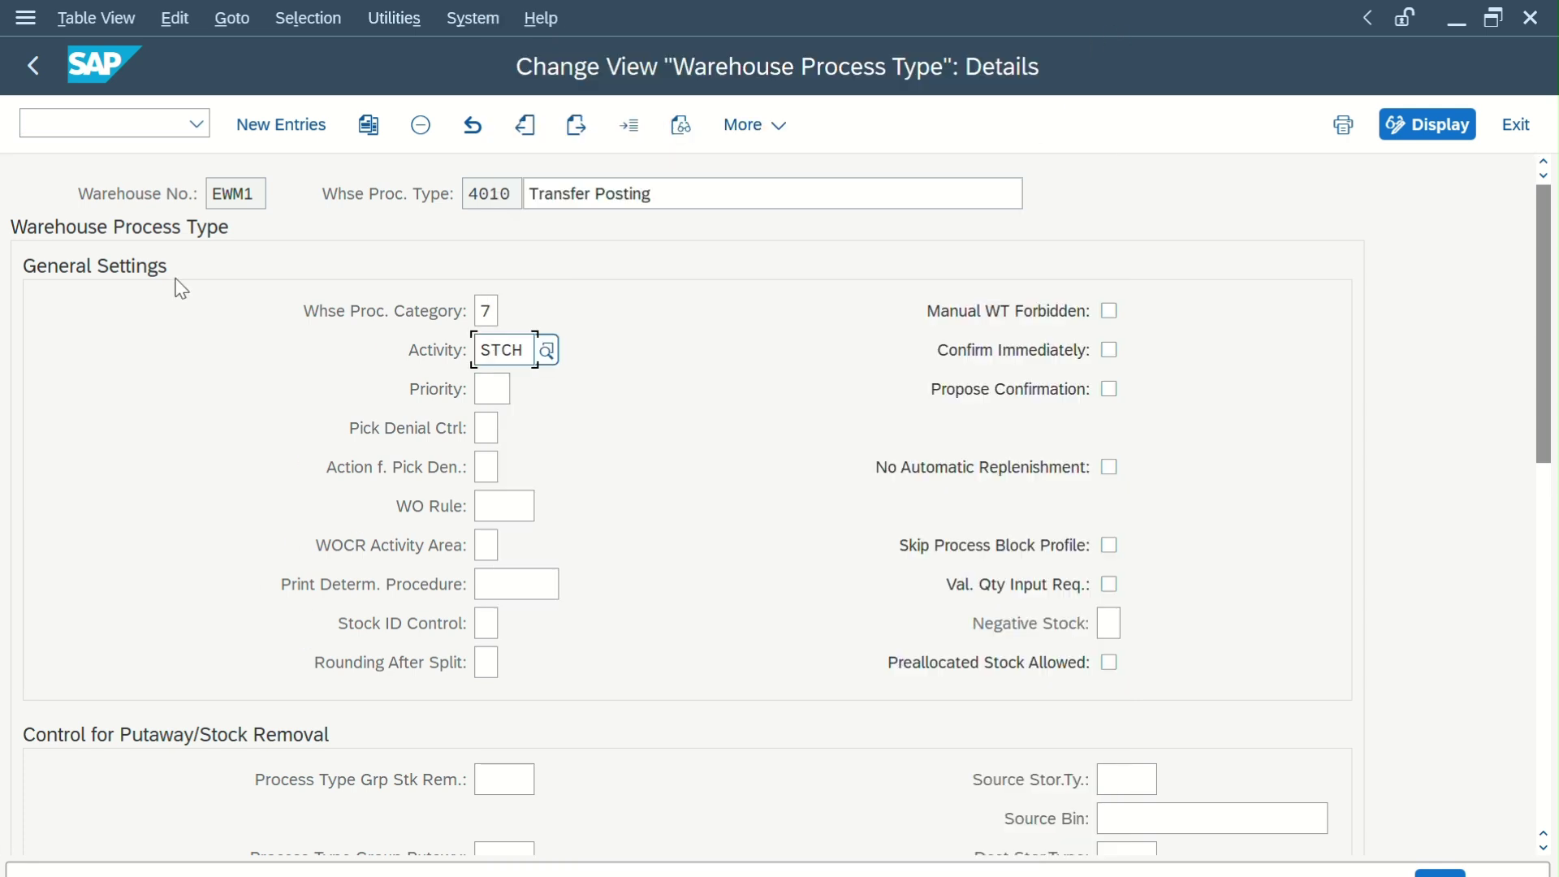
click(37, 72)
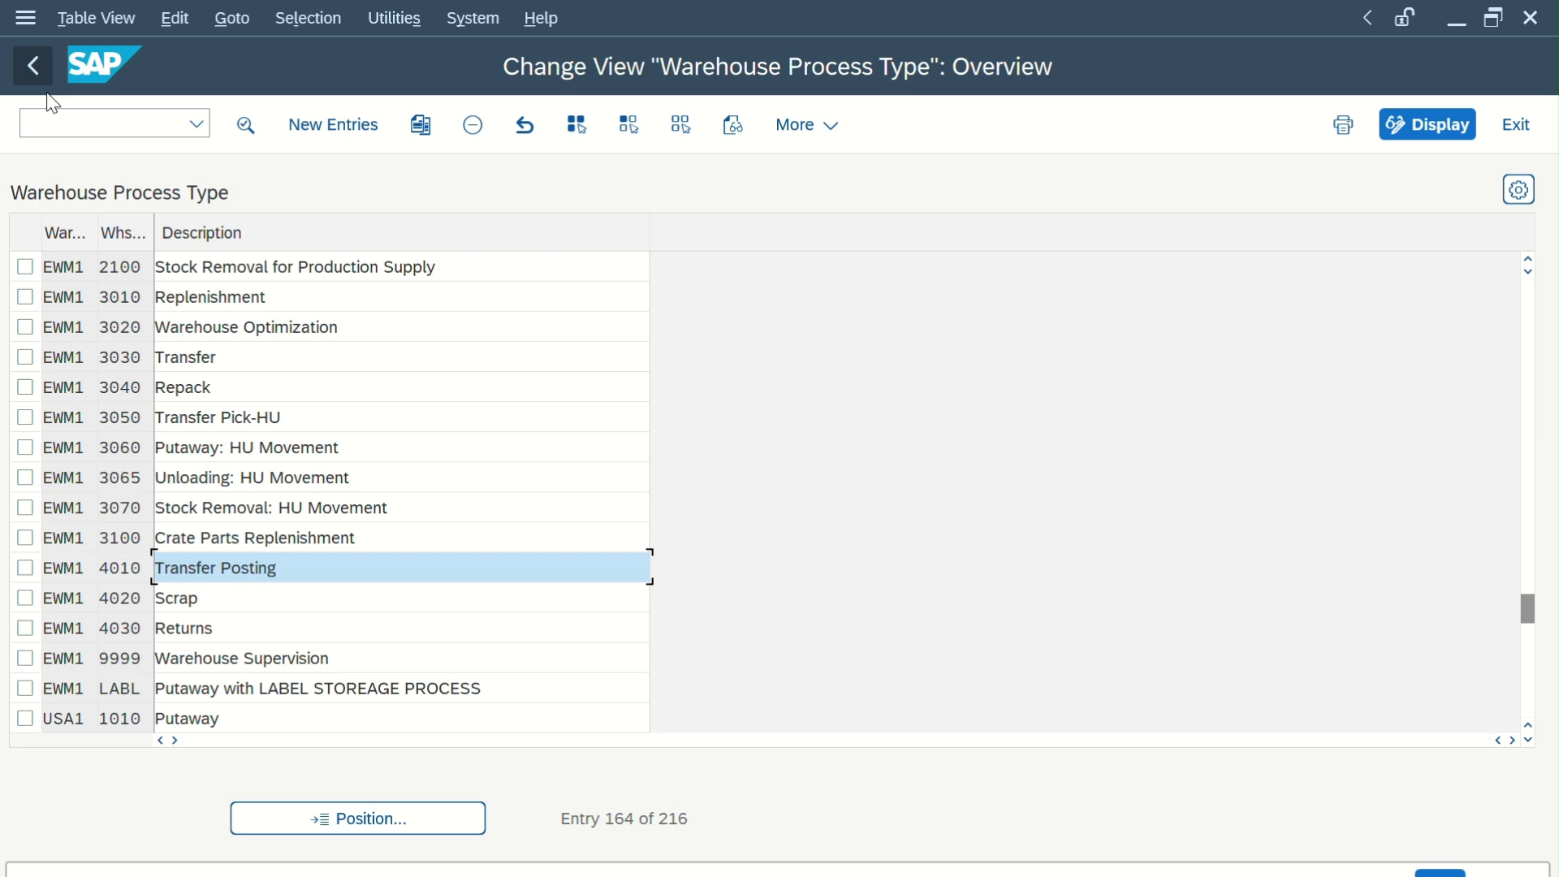
Open the details of process type 9999 Warehouse Supervision for EWM1 and examine its assigned Activity
double_click(177, 626)
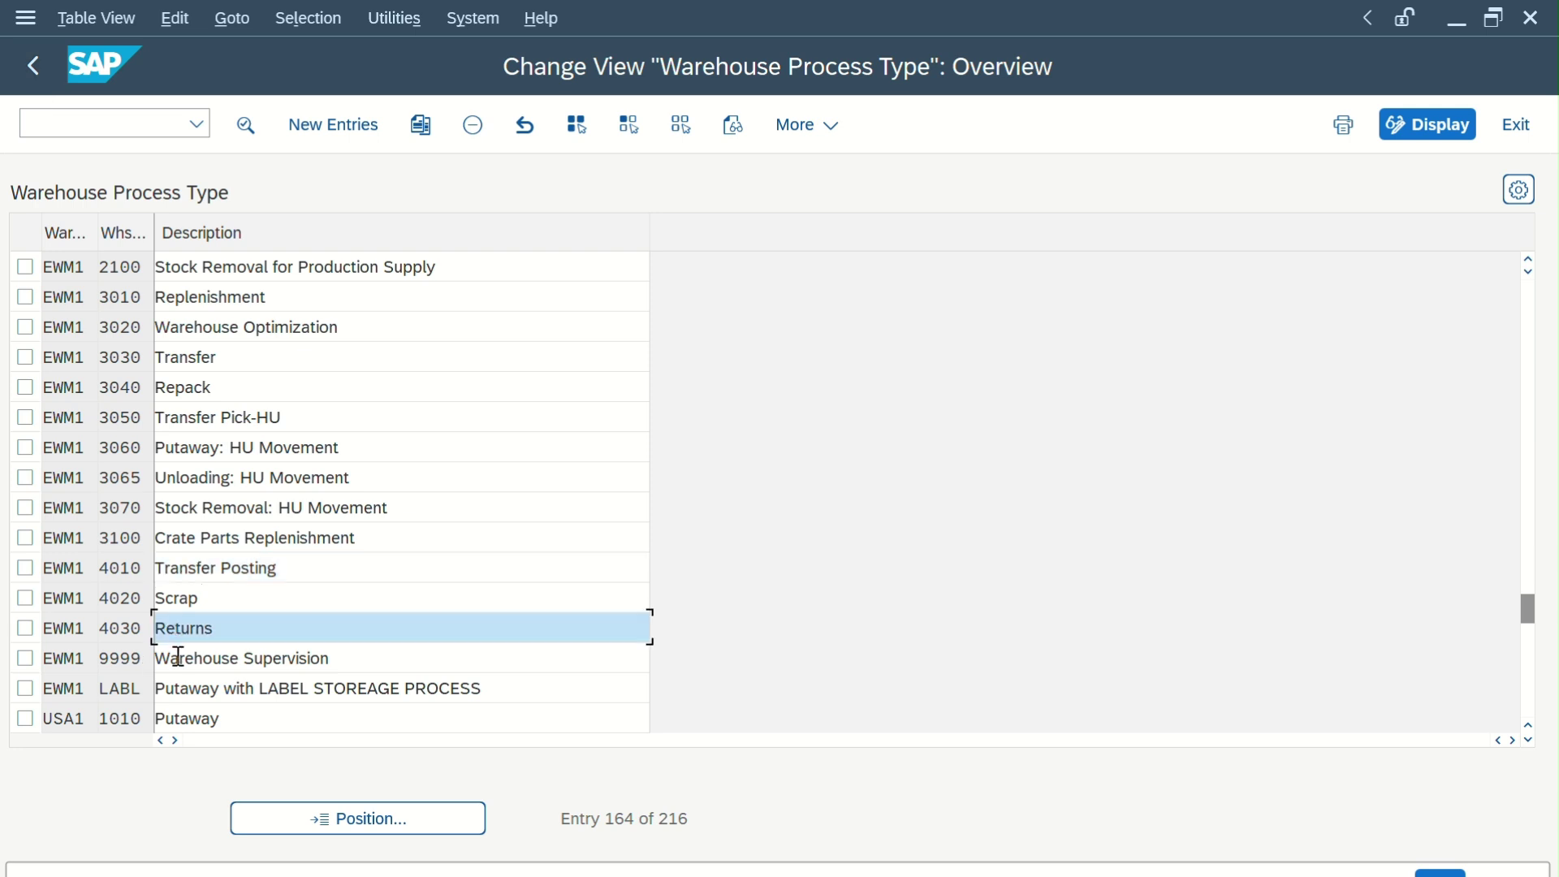
click(517, 350)
drag(516, 350, 384, 351)
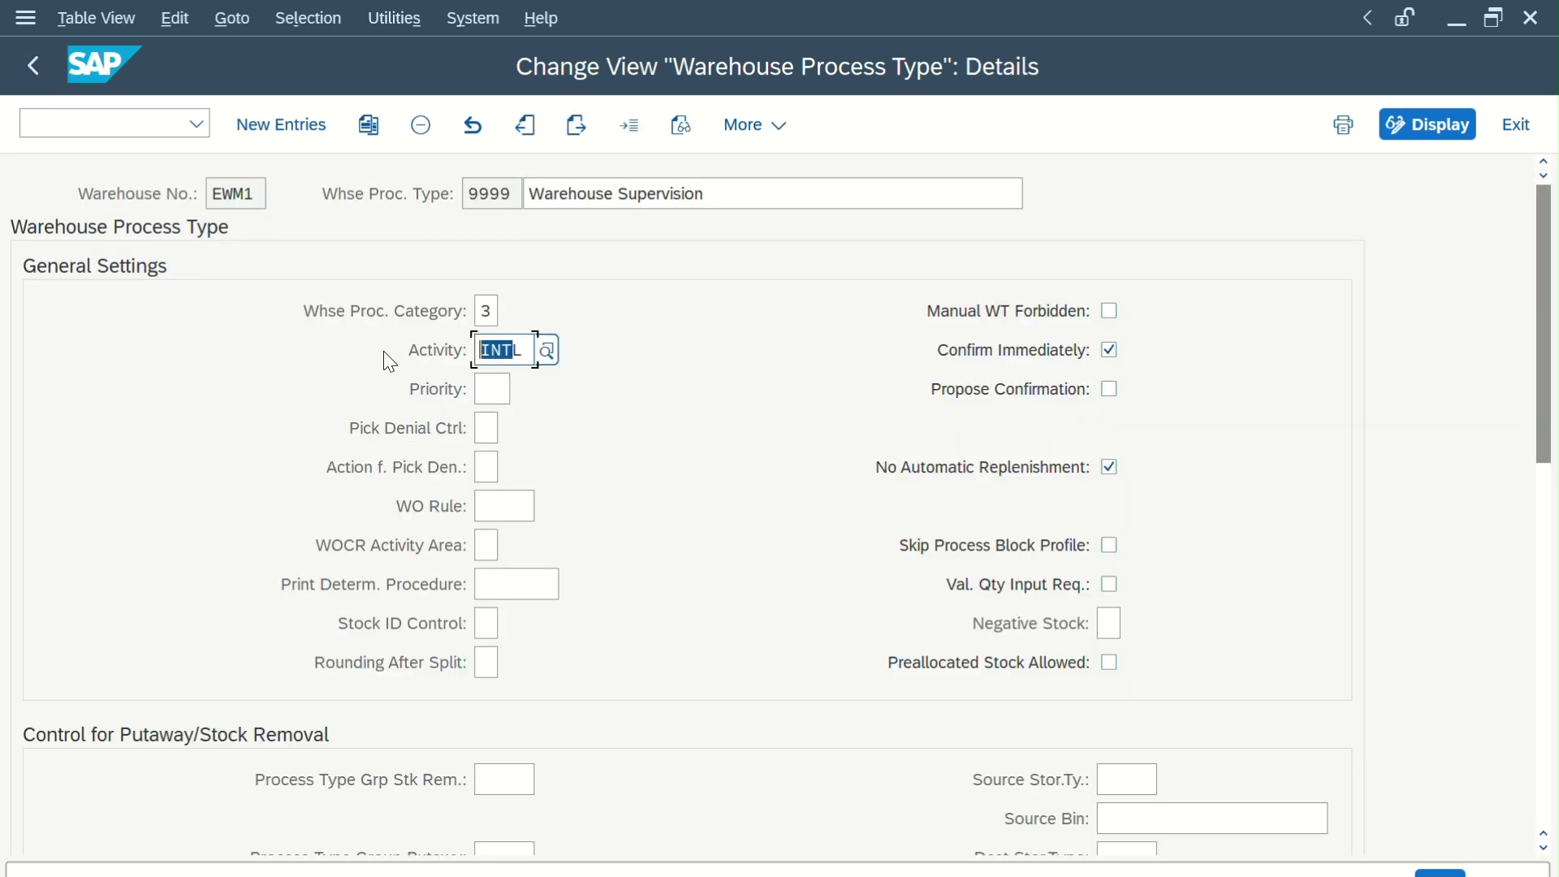
View the selectable Activity values for process type 9999 and return to the warehouse process type overview without changes
click(547, 351)
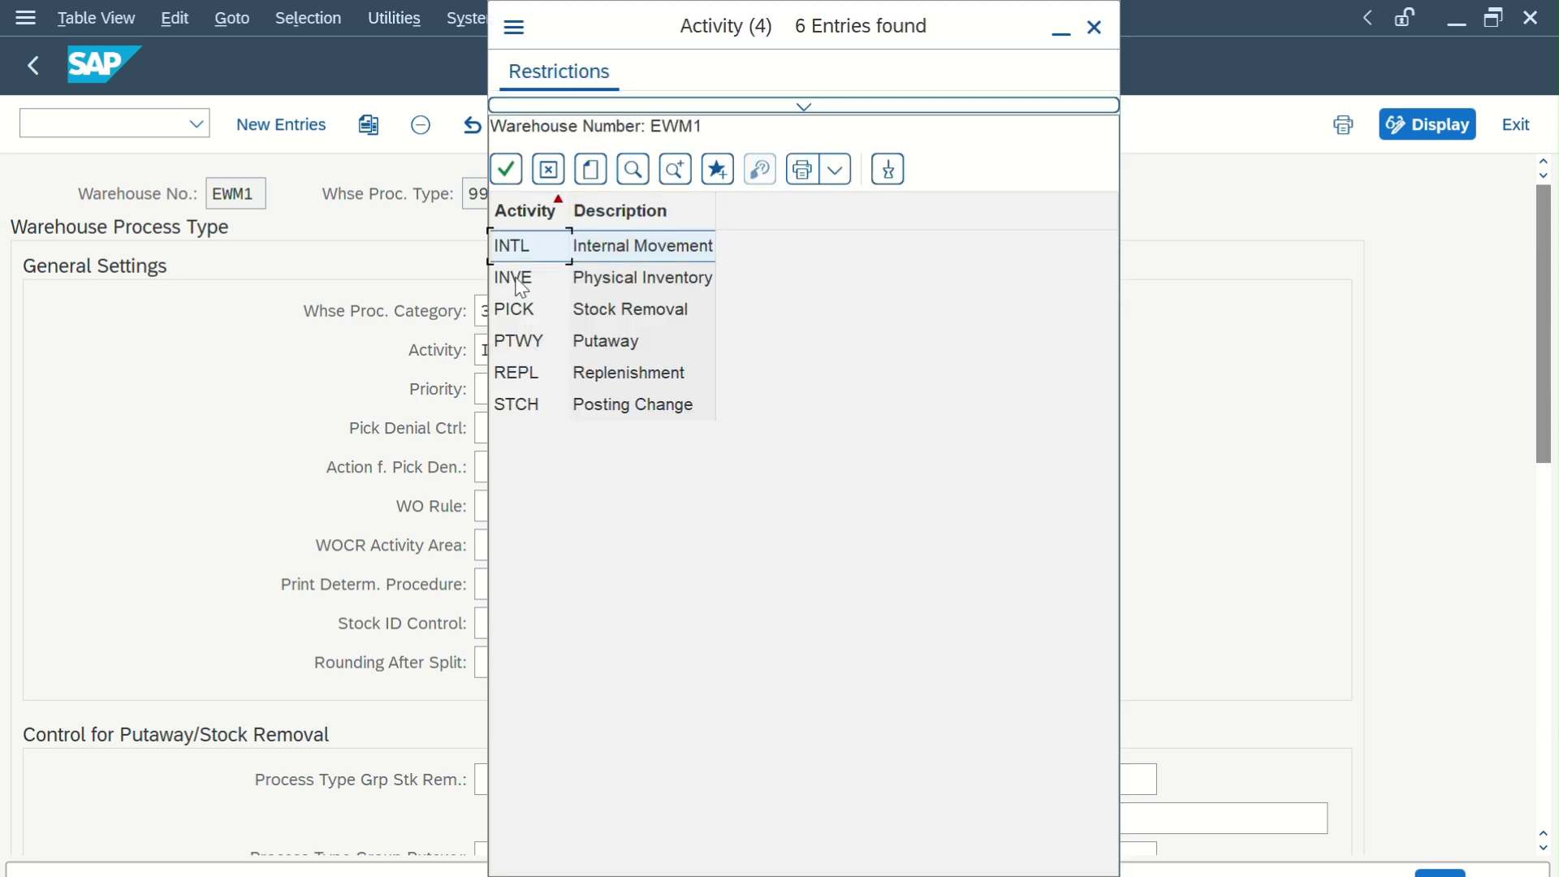
click(1098, 26)
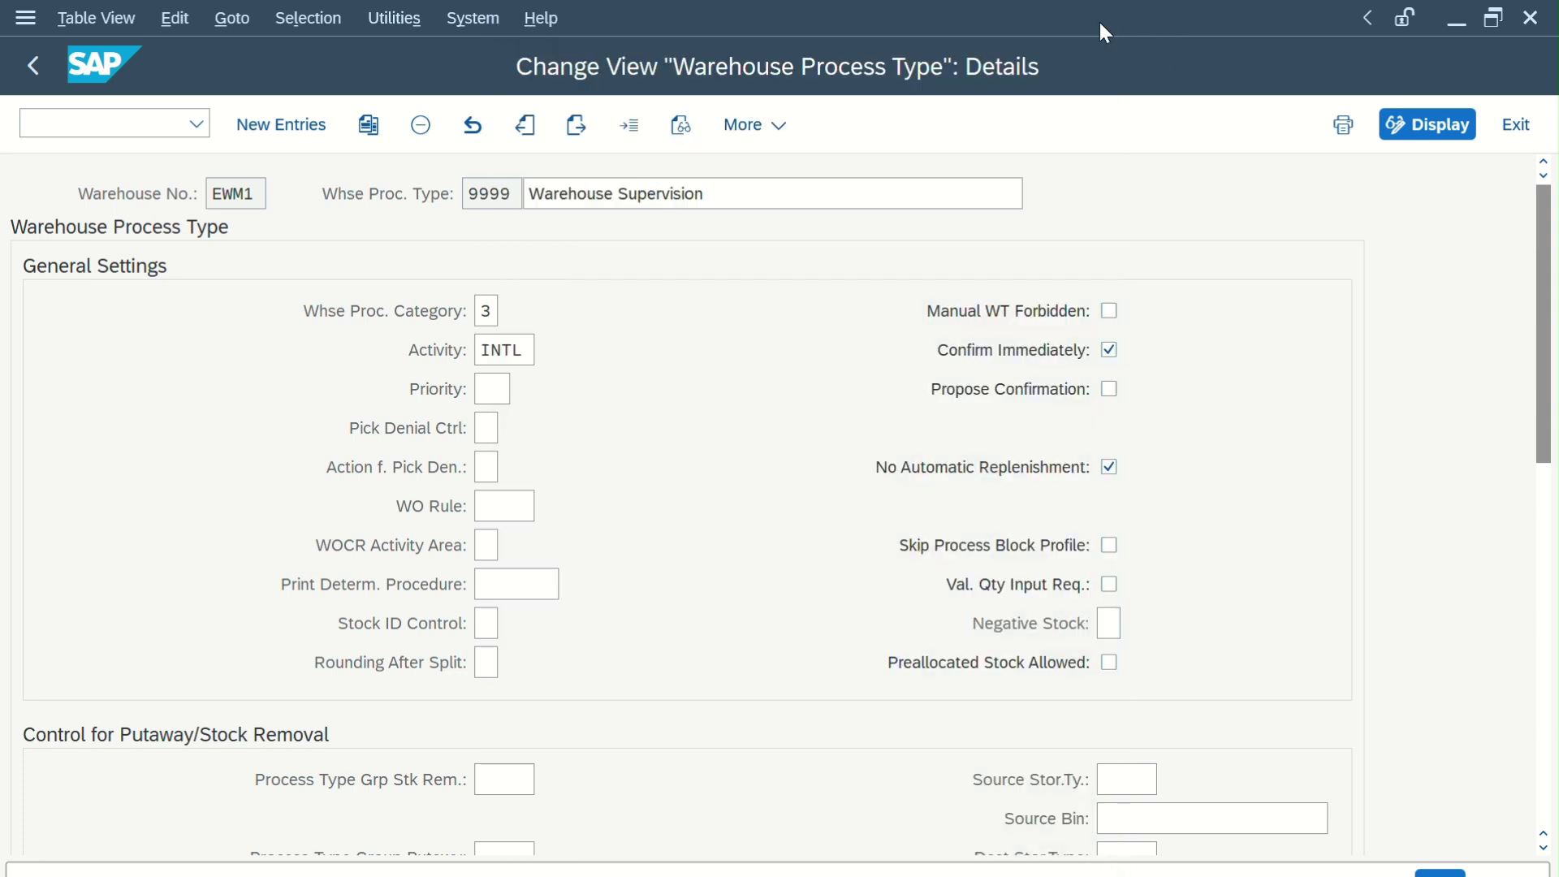
scroll(658, 401, down, 2)
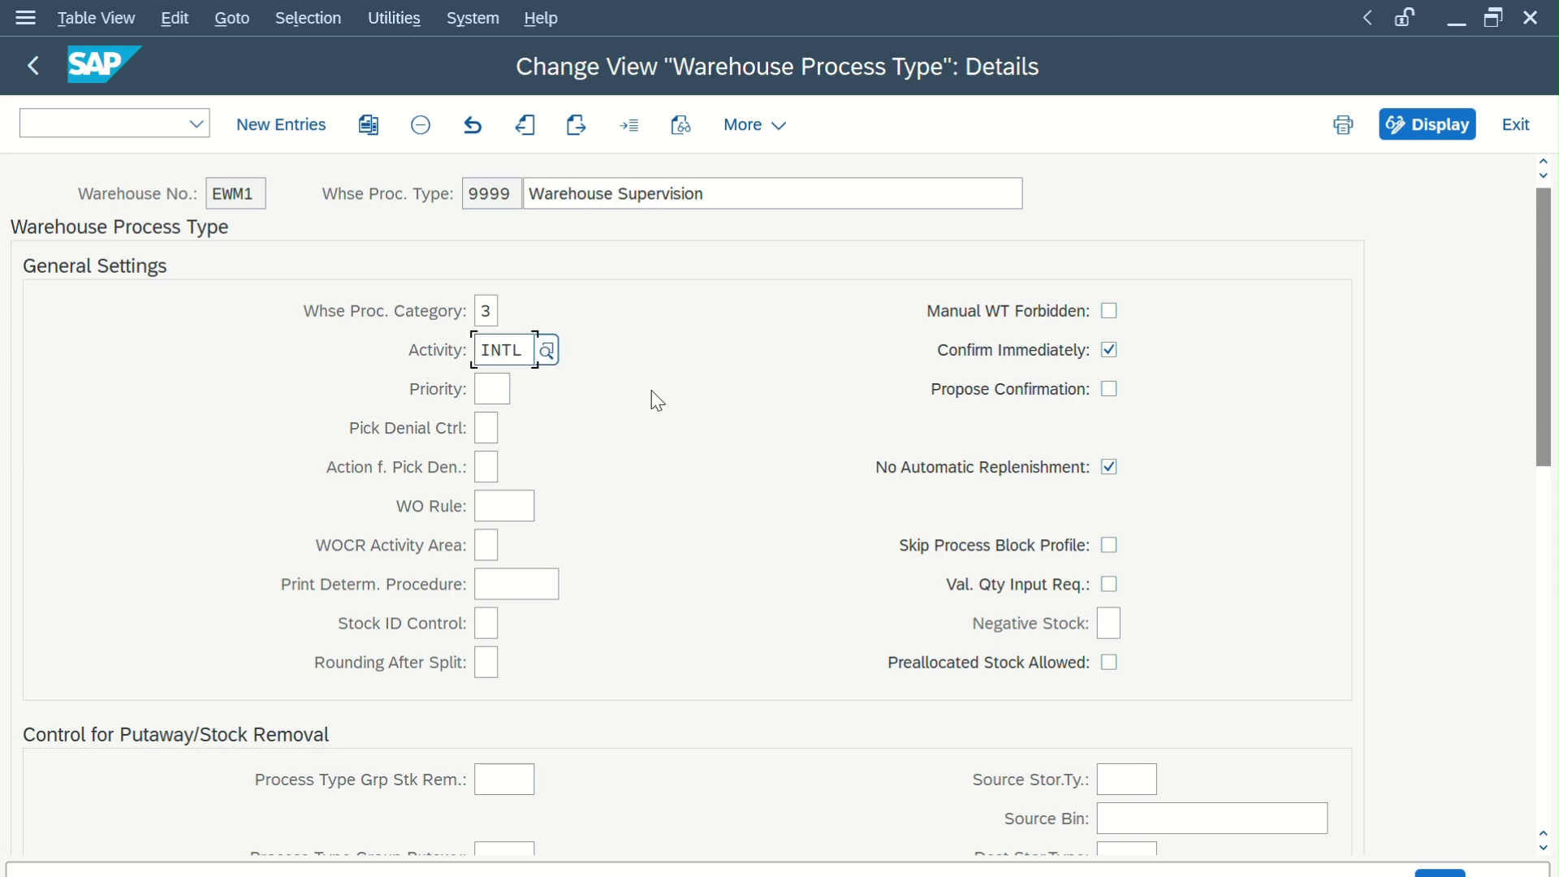
scroll(658, 401, up, 2)
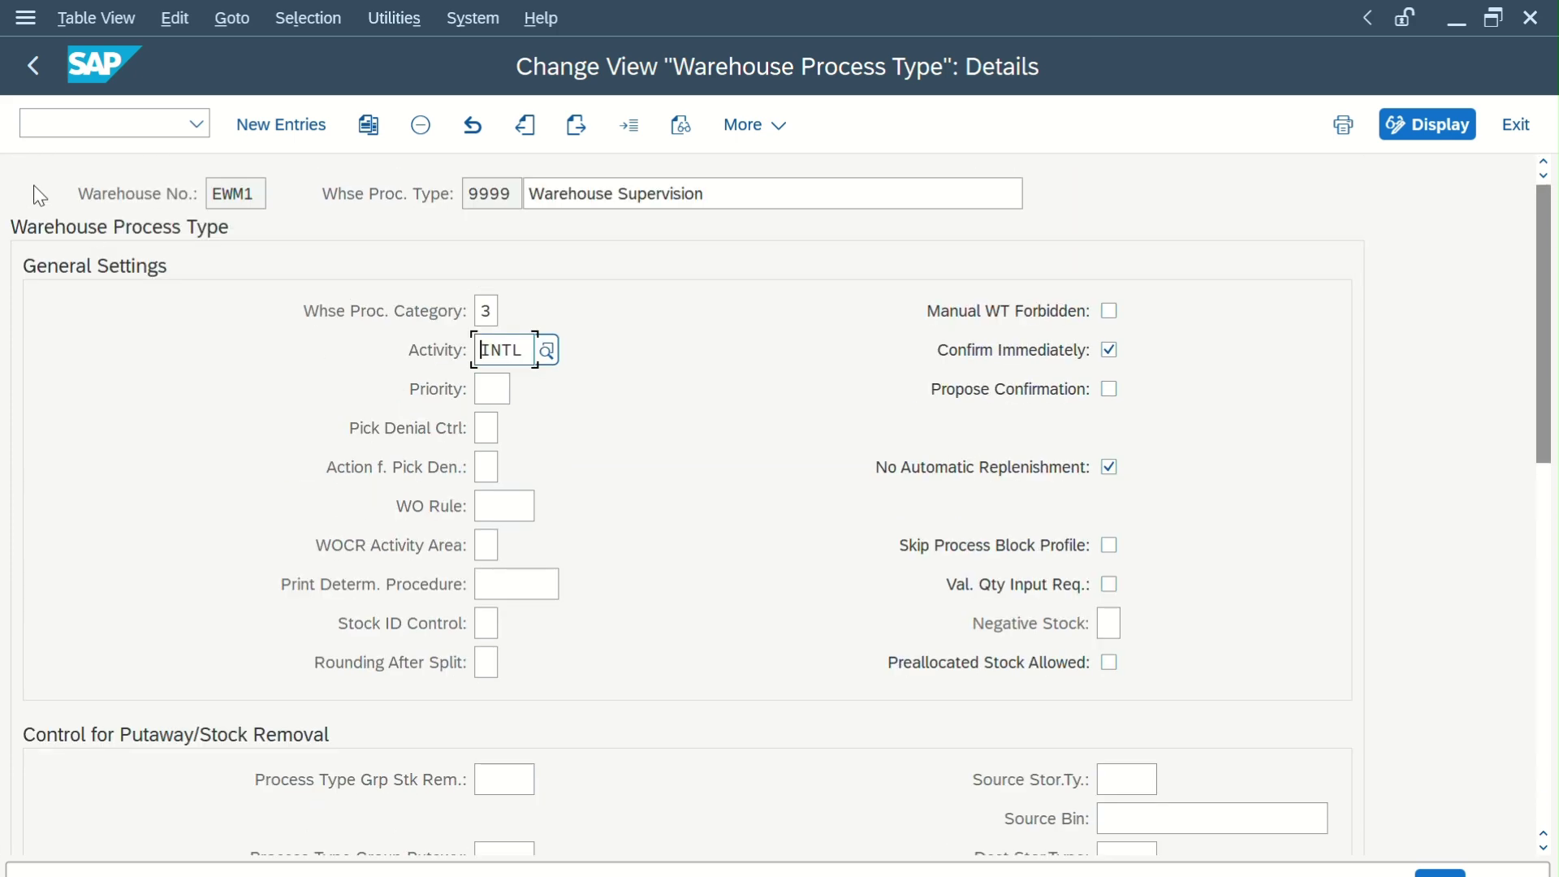
click(47, 82)
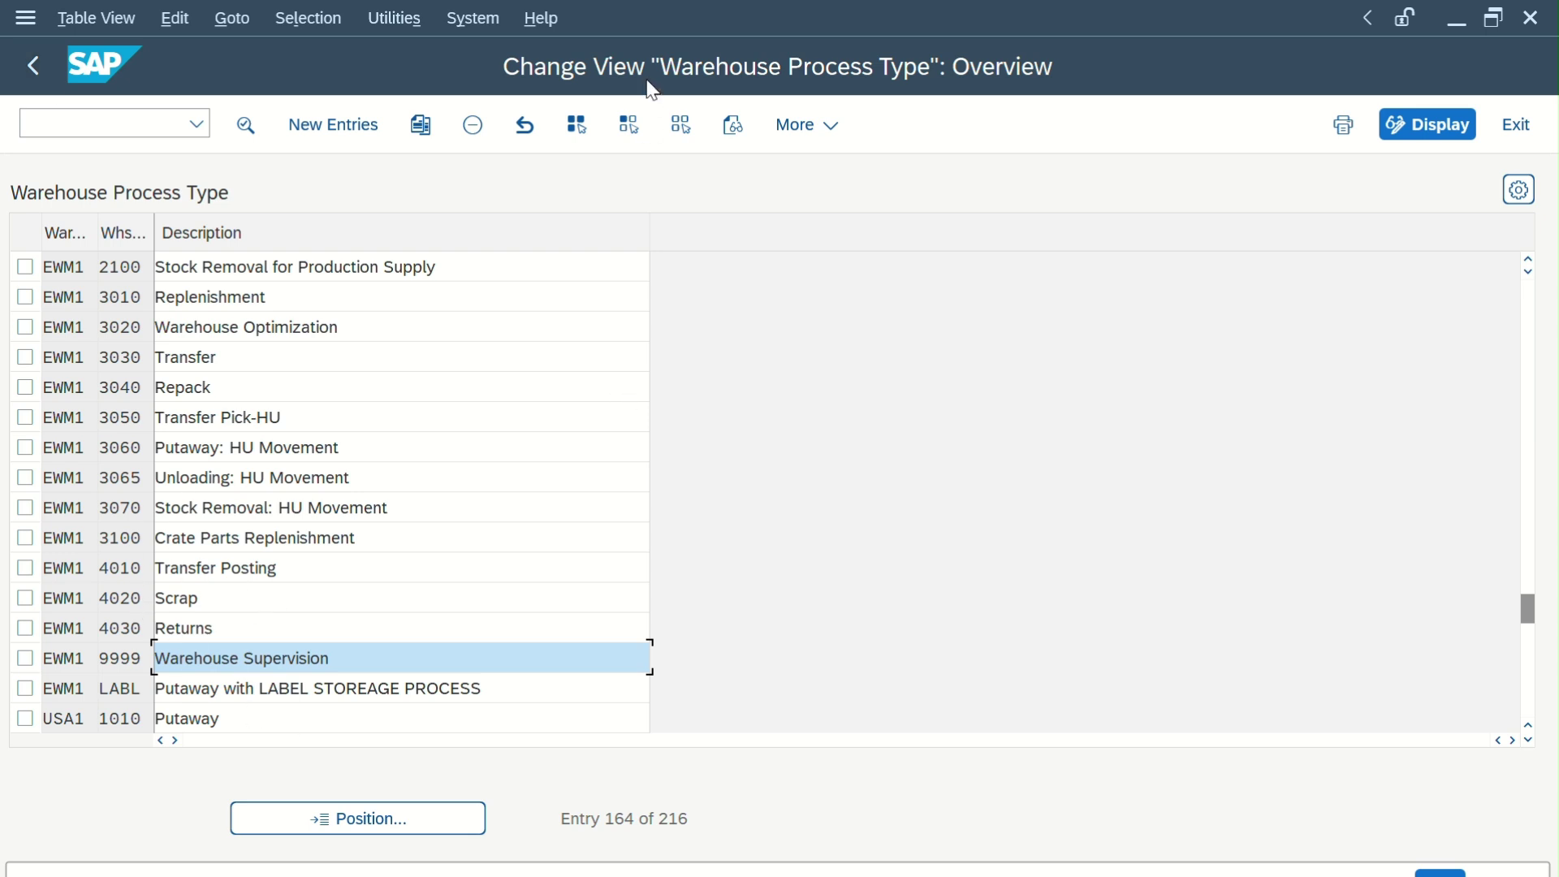
Switch to the Warehouse Management Monitor and select handling unit 100000058 in bin EWM1-01-01 of the Physical Stock list
mouse_move(886, 873)
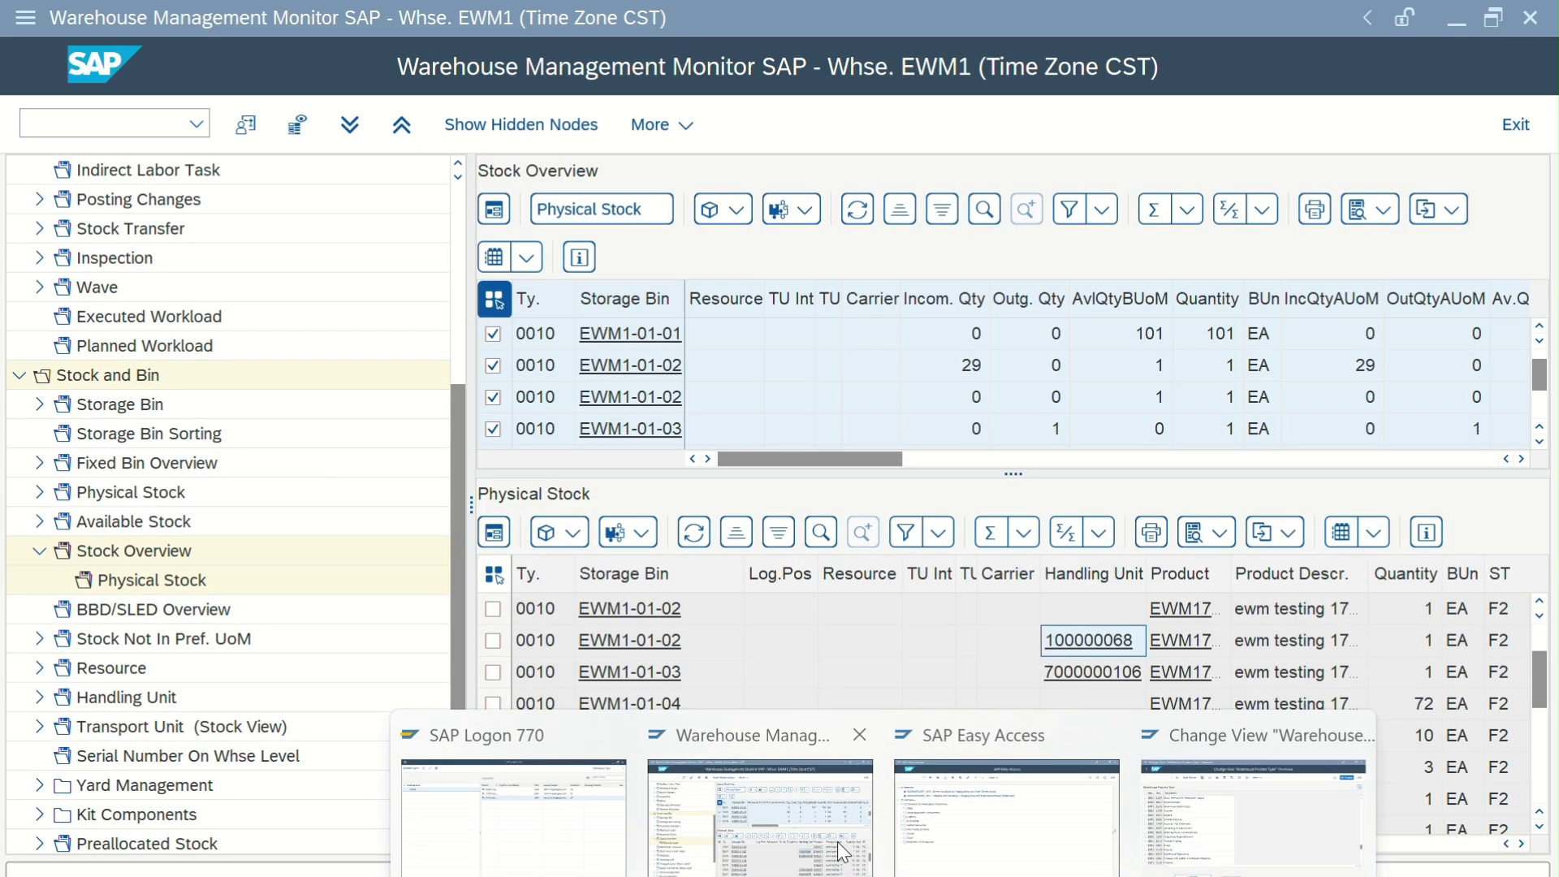
click(837, 841)
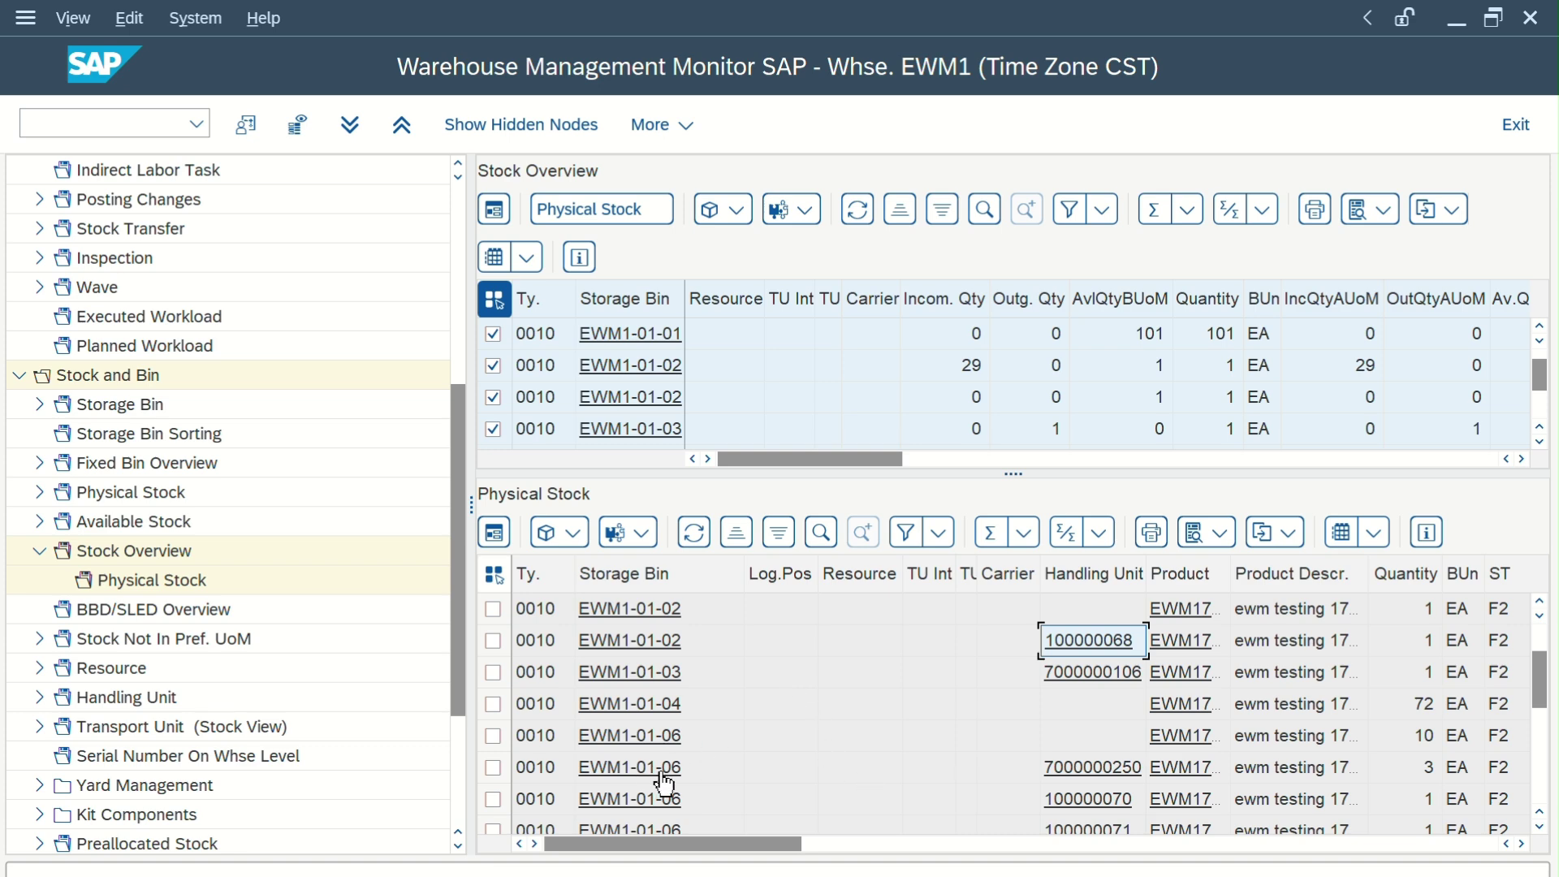
scroll(664, 784, down, 5)
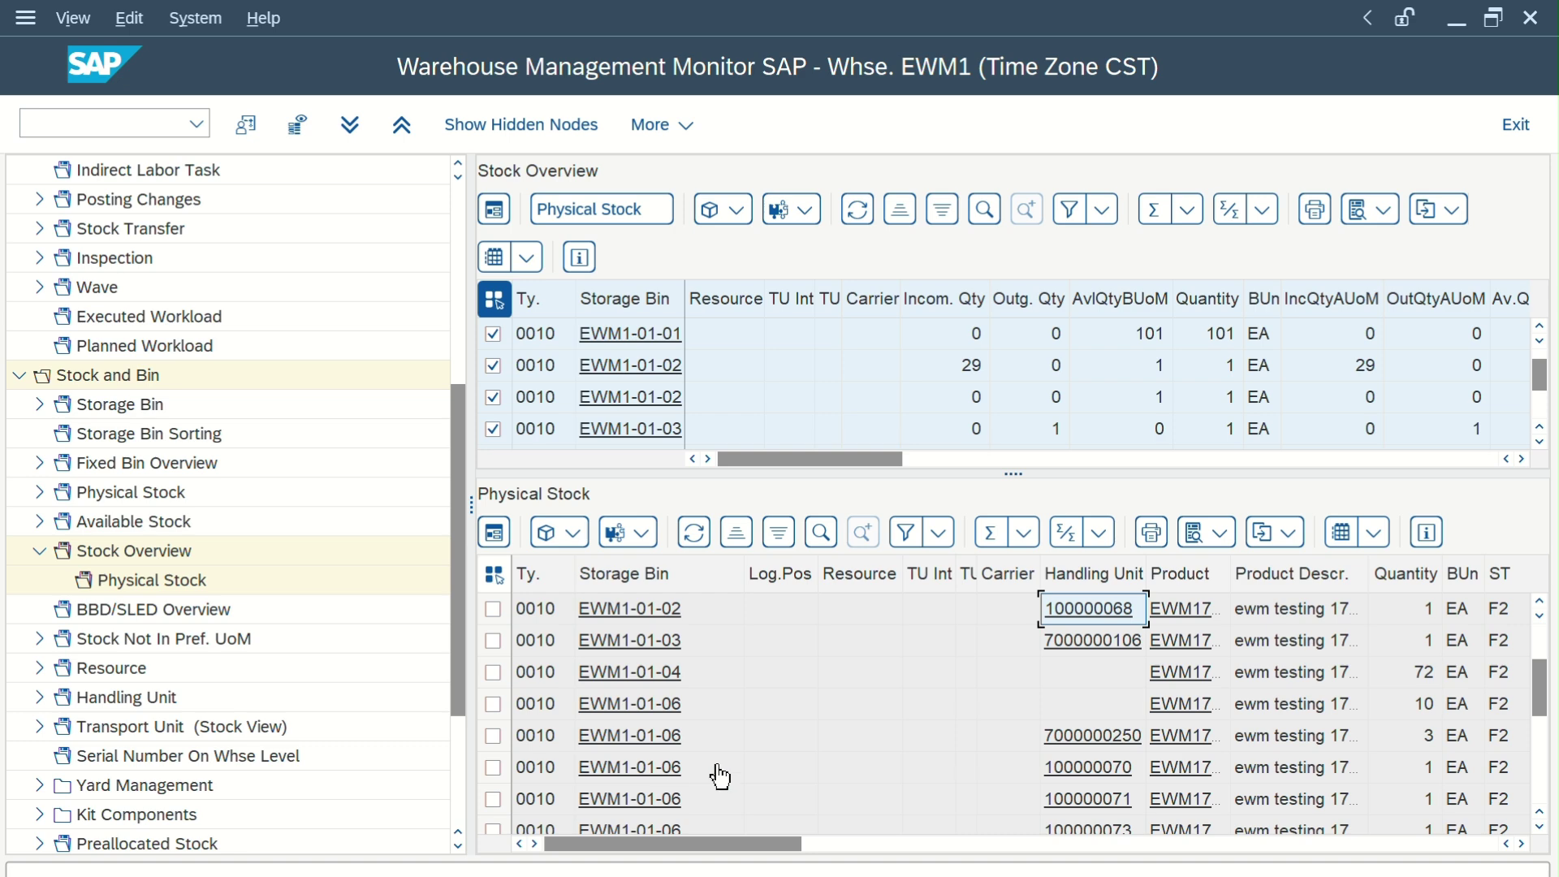
scroll(719, 776, up, 5)
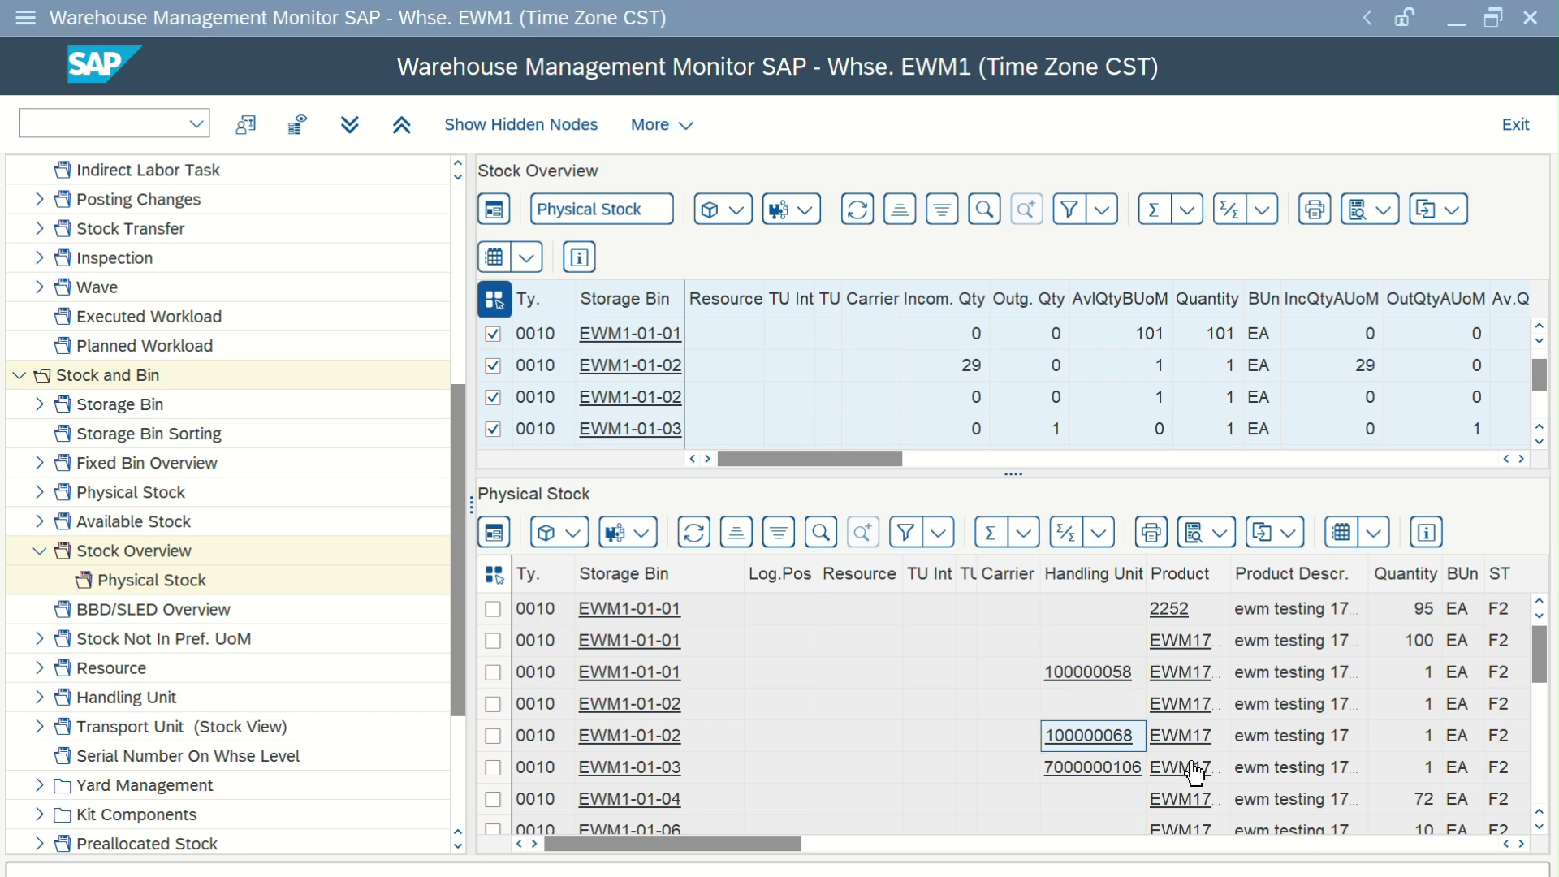
click(1104, 674)
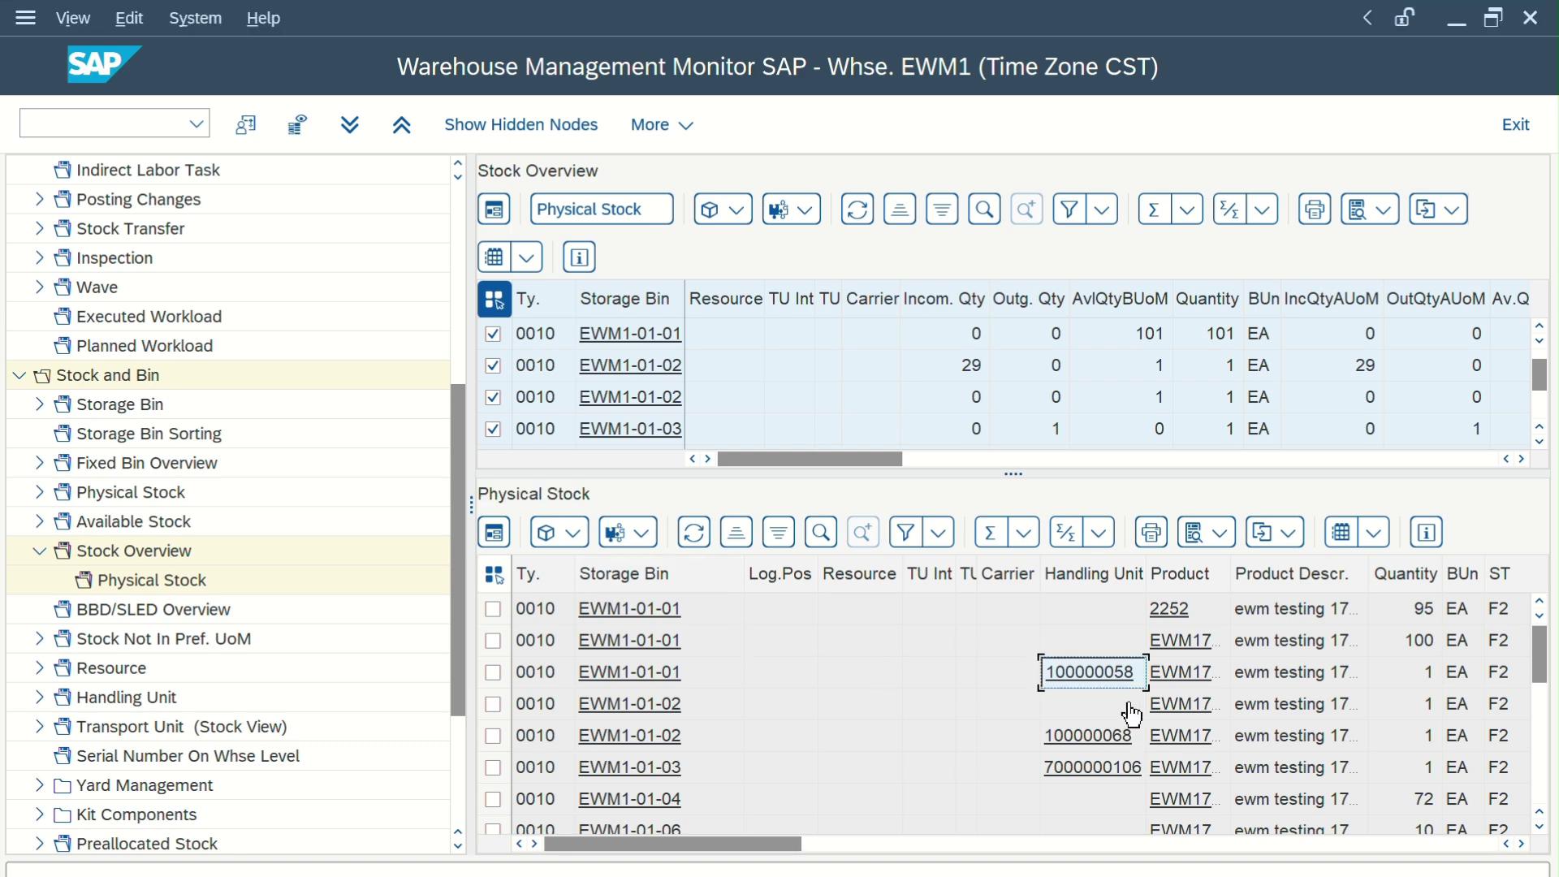
Open a new SAP session and start the HU warehouse task creation with transaction /n/scwm/adhu
click(25, 18)
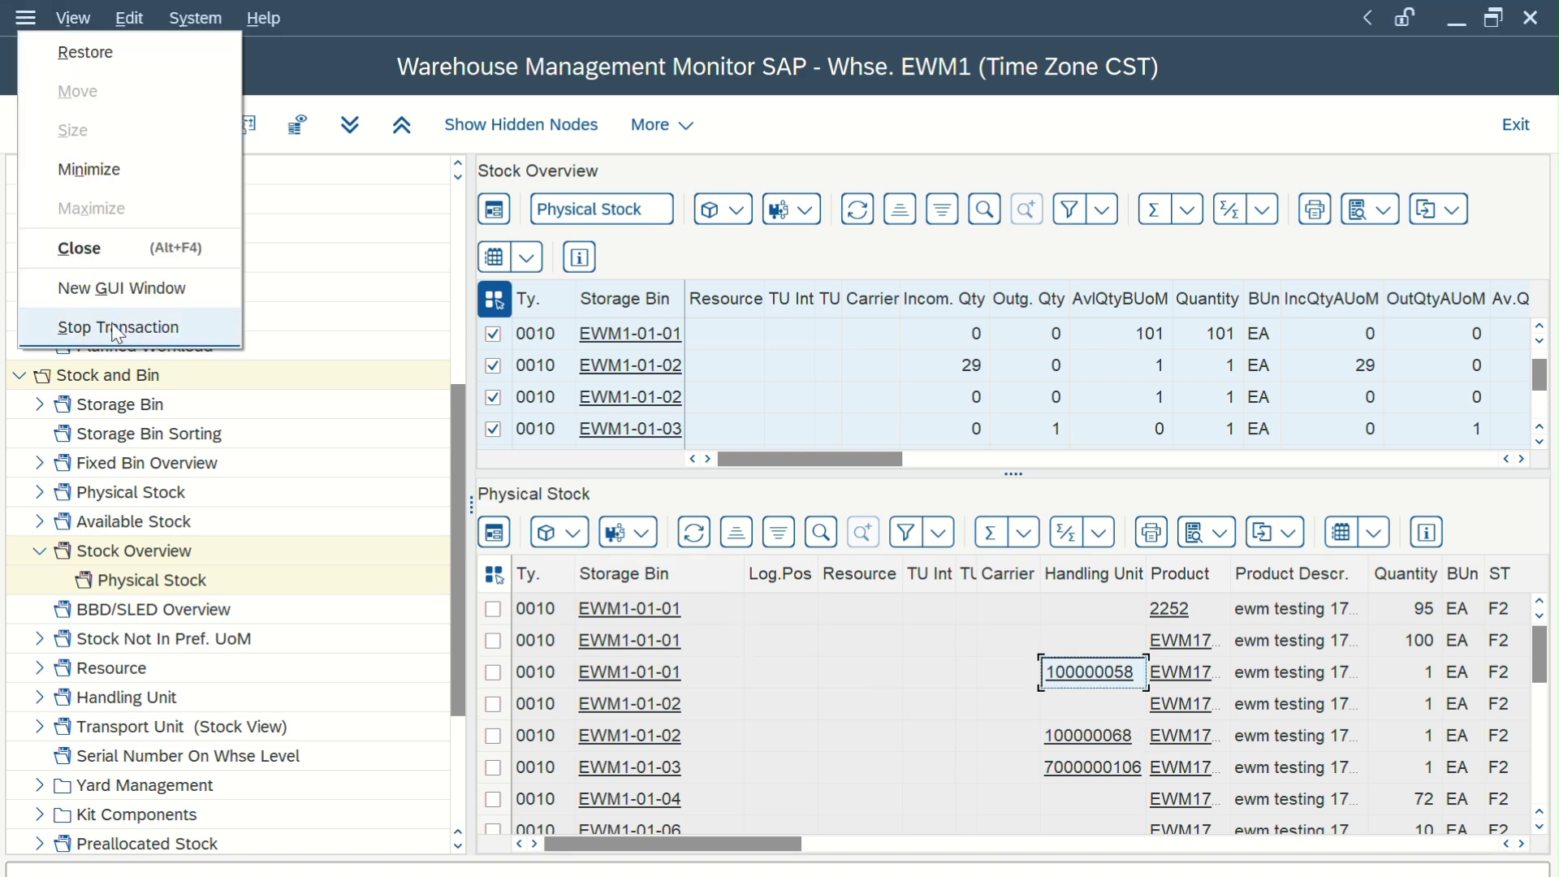
click(108, 304)
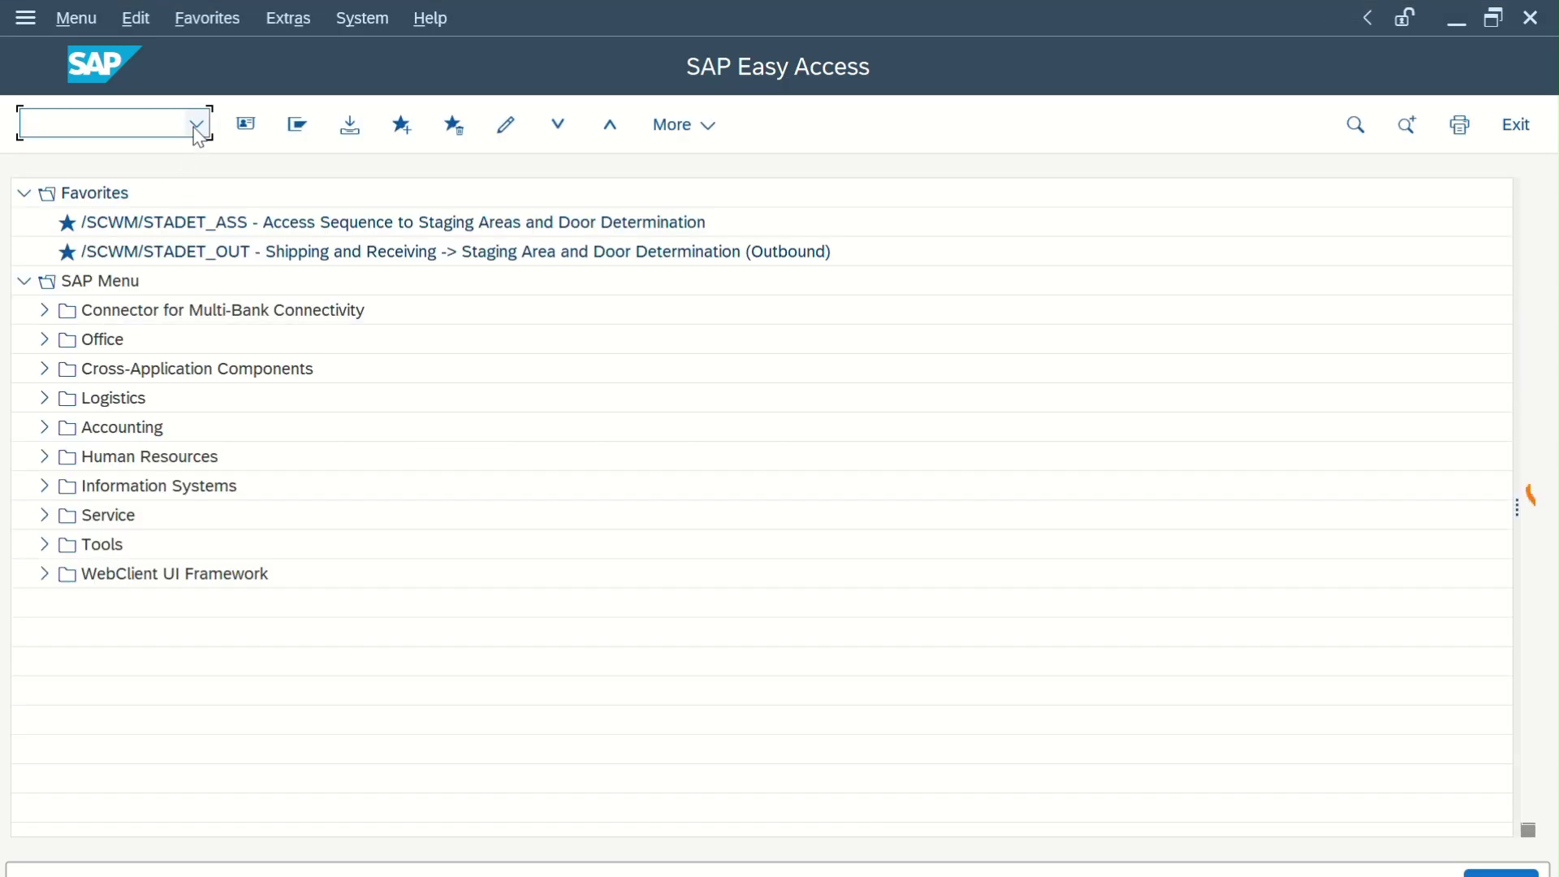
text(/n/scwm/adhu)
key(Return)
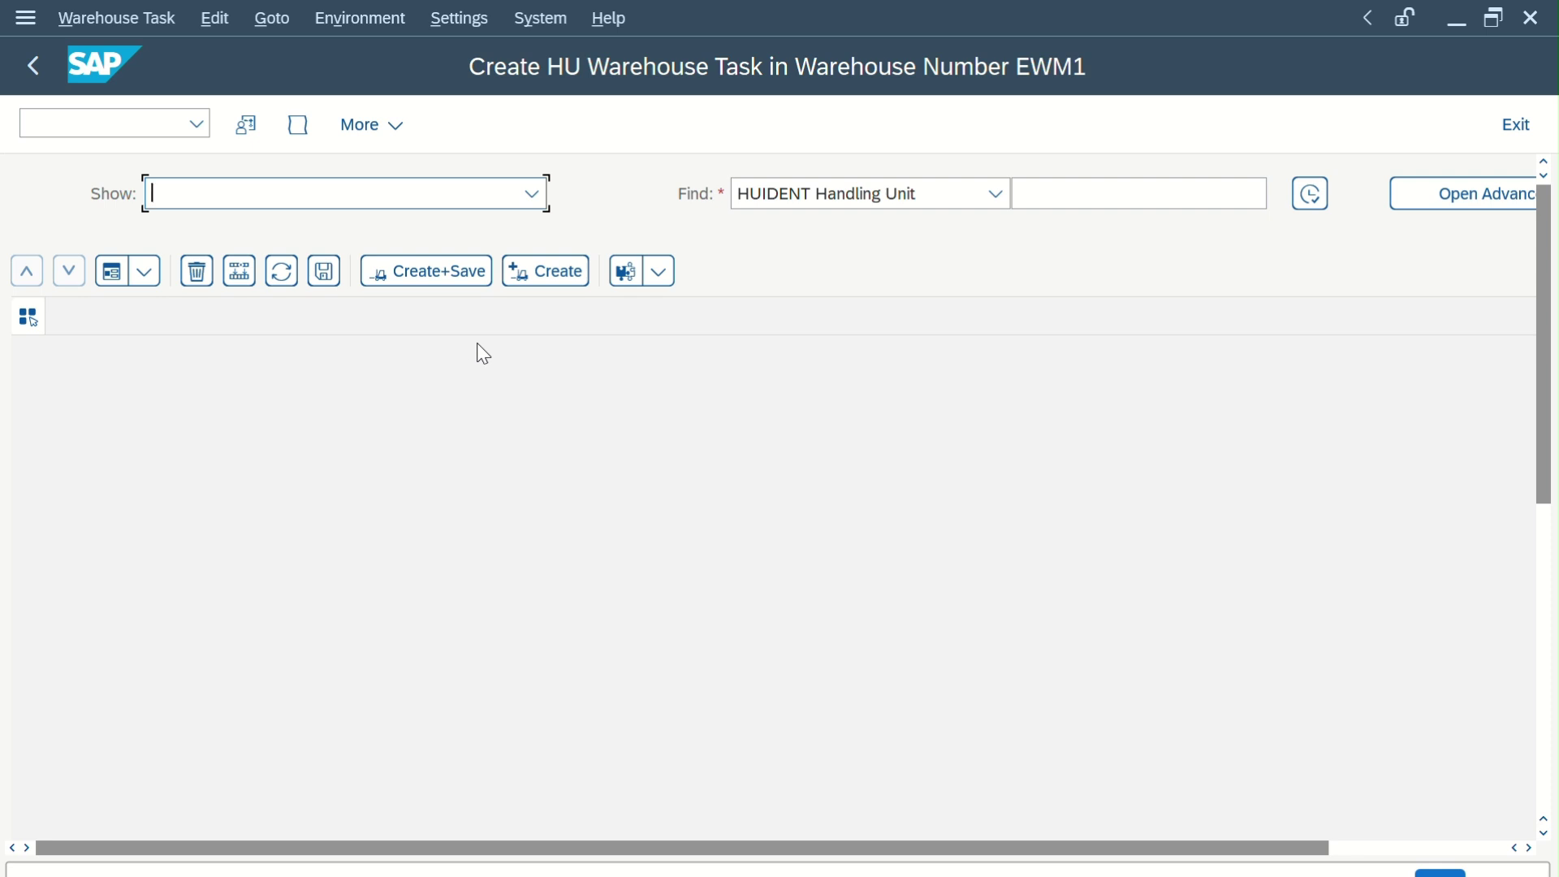
Open the product warehouse task creation for warehouse EWM1 with transaction /n/scwm/adprod
click(197, 124)
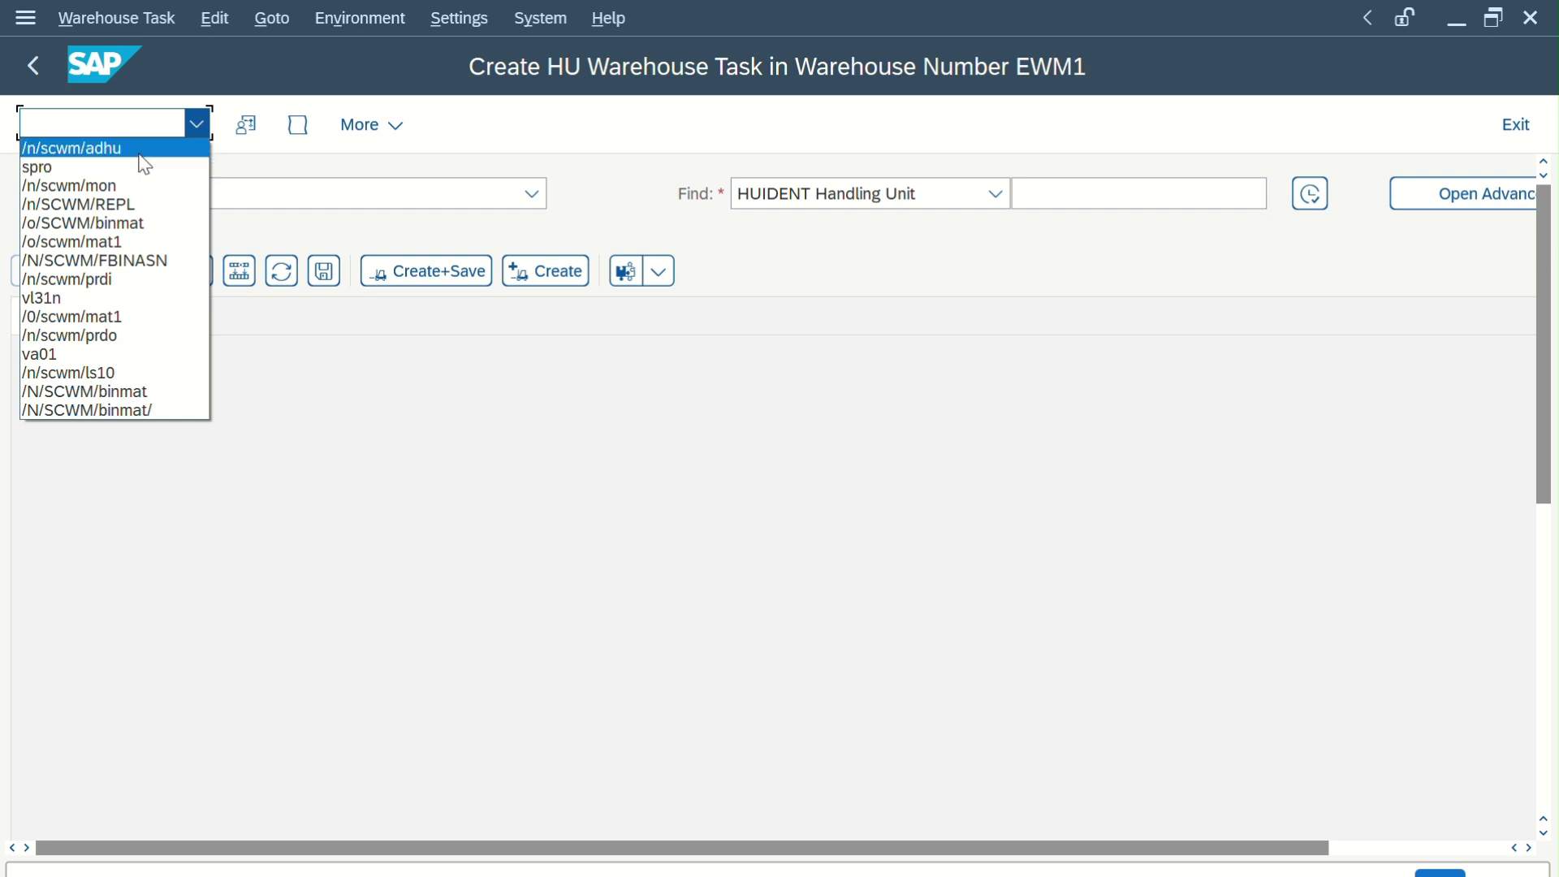
click(140, 154)
click(139, 124)
key(BackSpace)
key(BackSpace)
key(BackSpace)
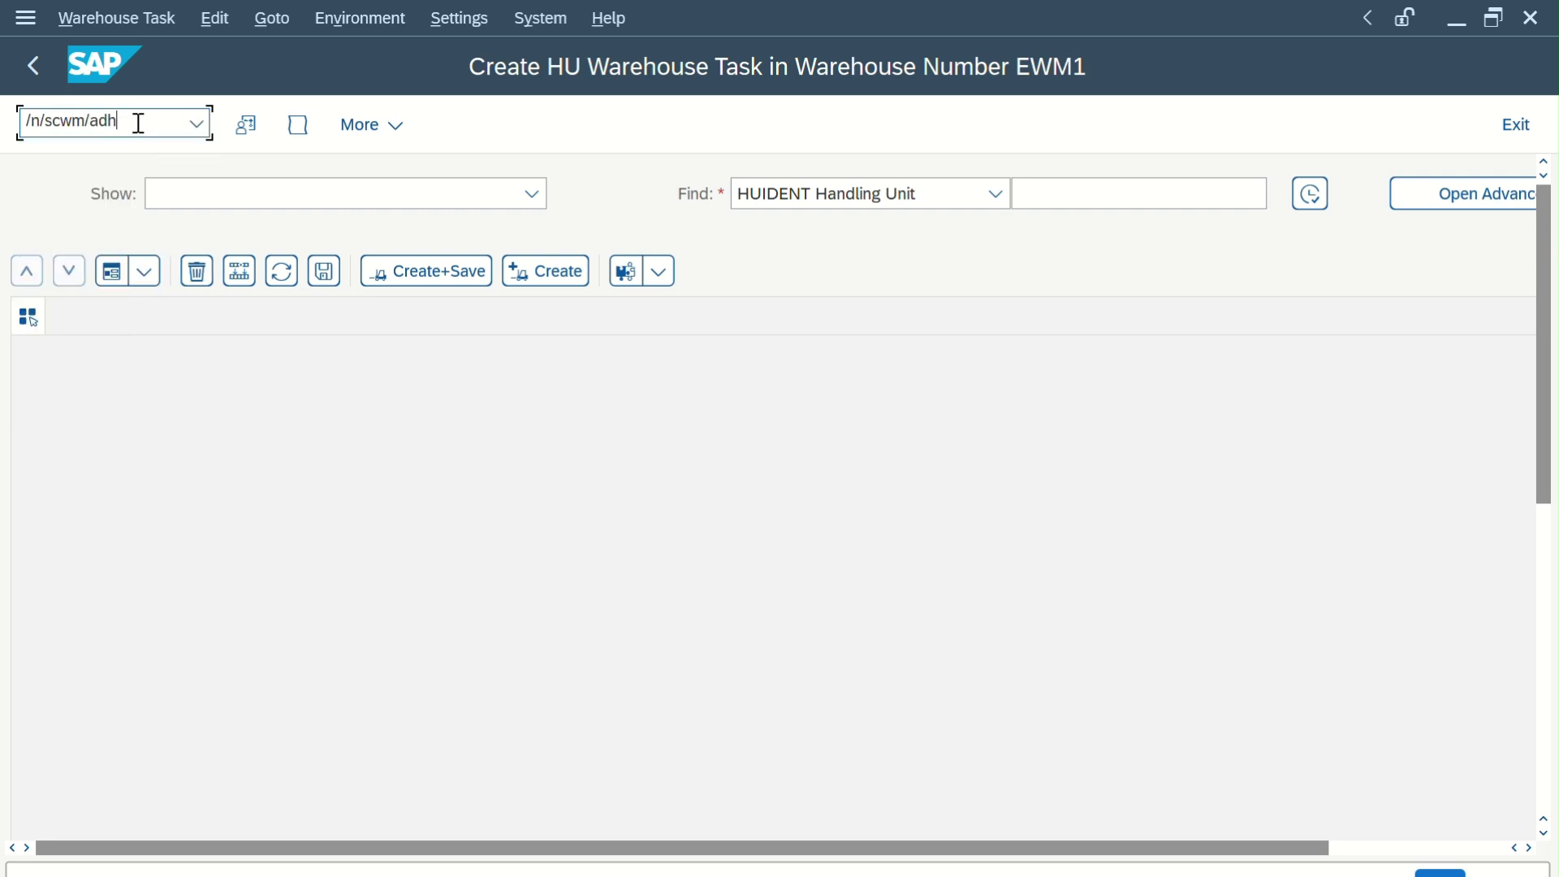
text(dprod)
key(Return)
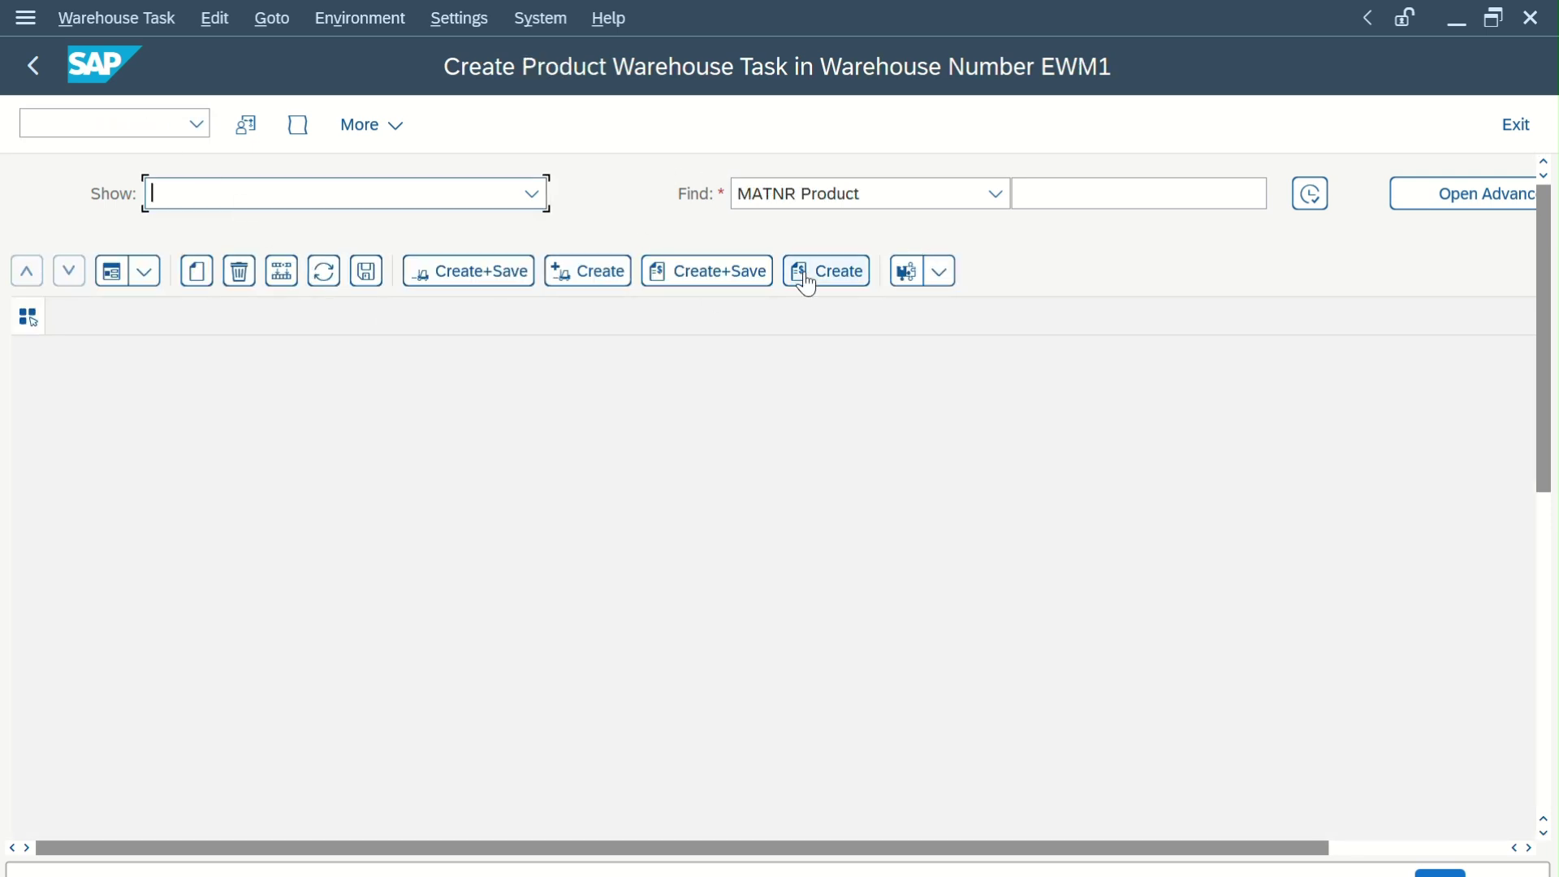
Switch the product task's search criterion to HUIDENT Handling Unit and back to MATNR Product
click(196, 124)
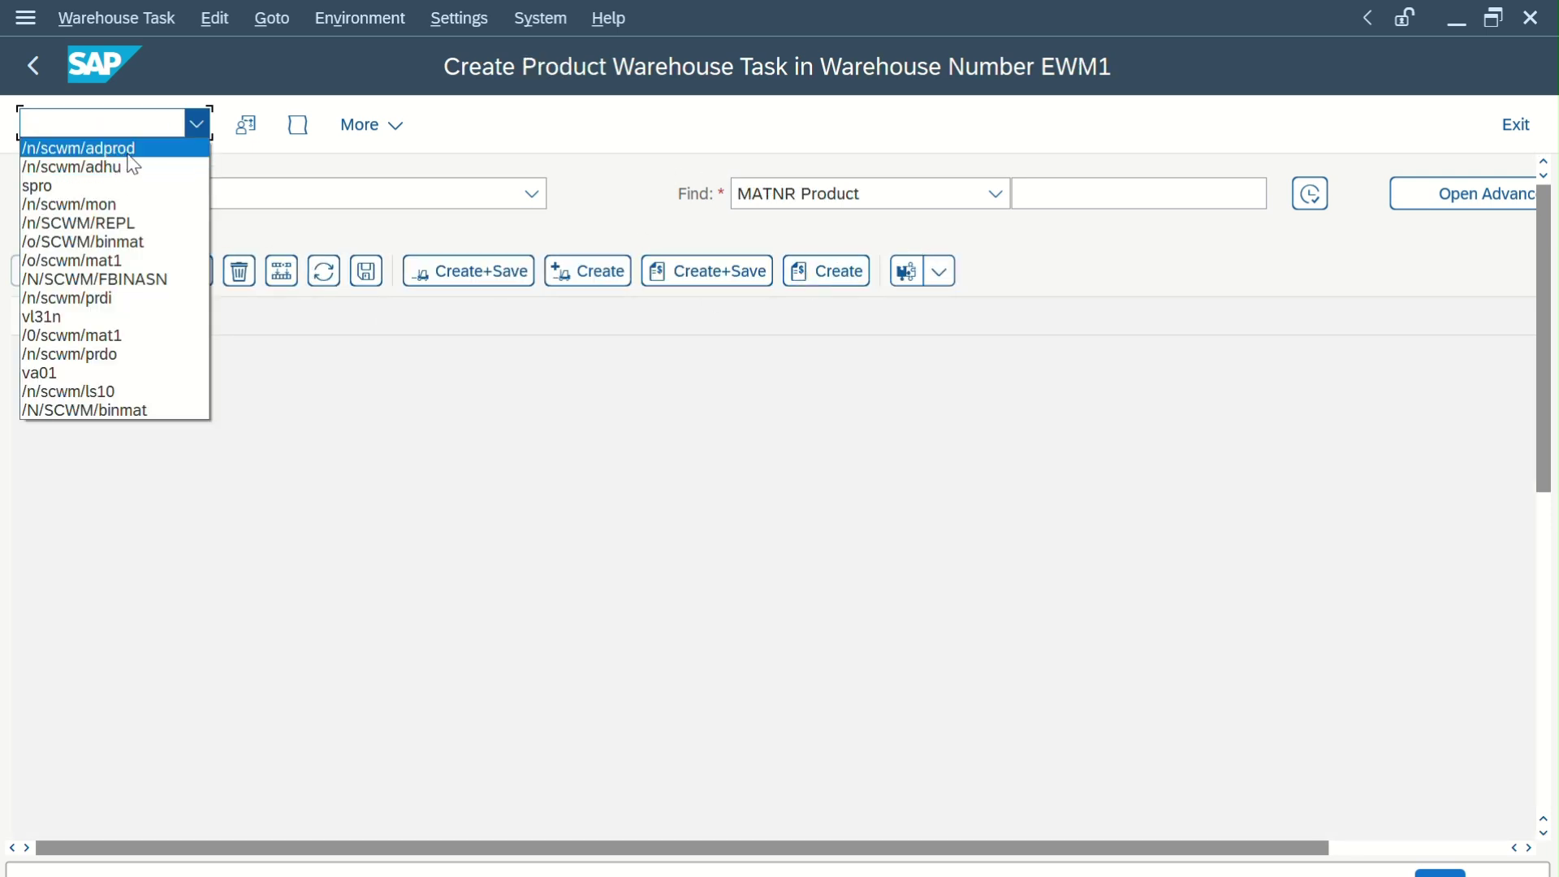
key(Escape)
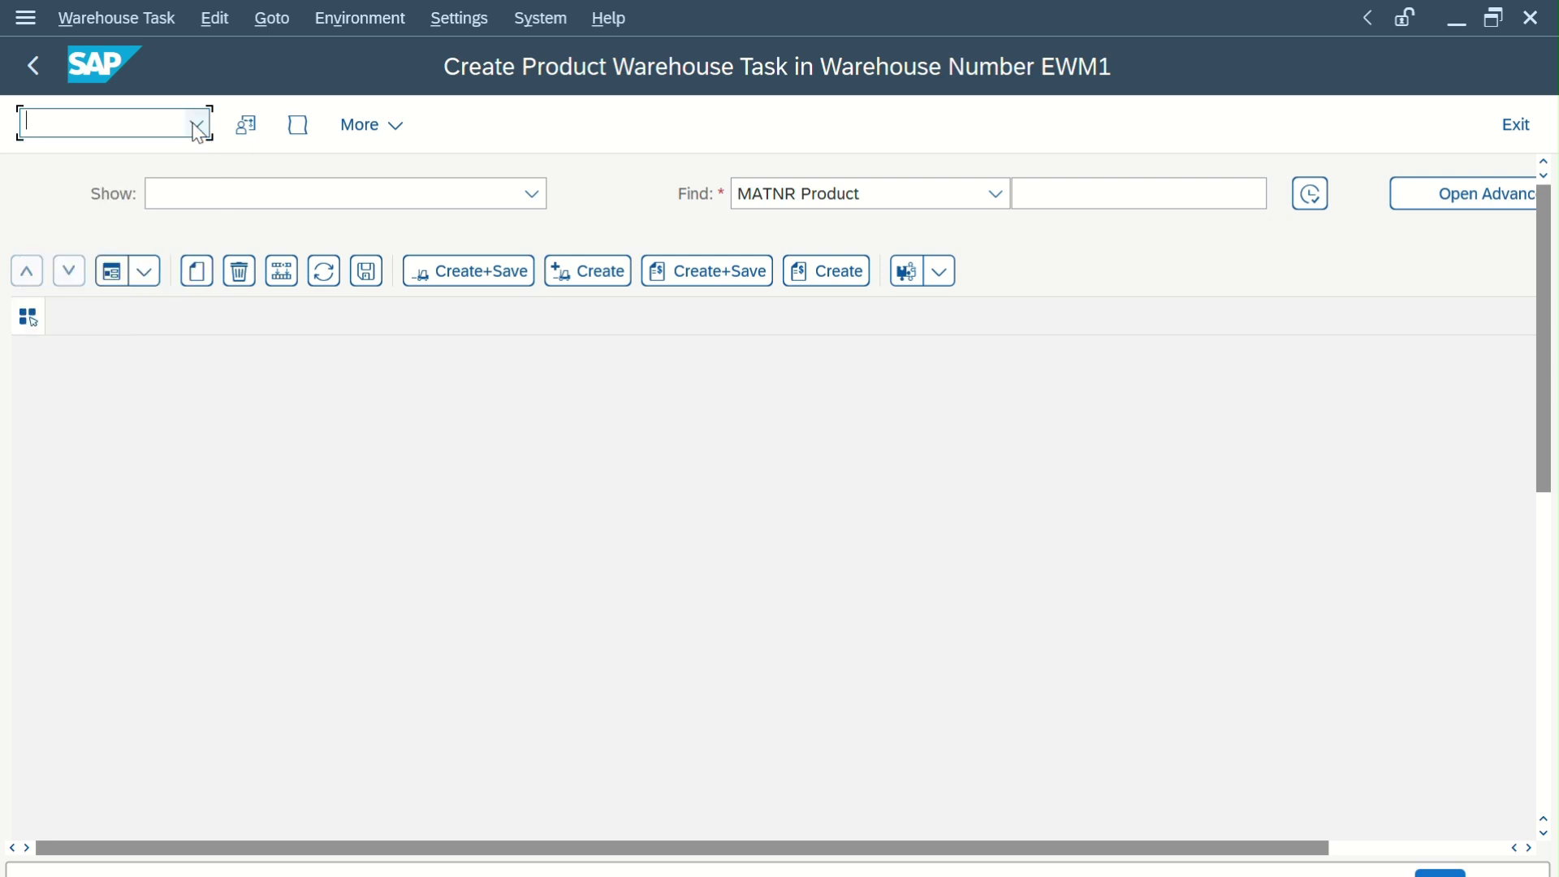
click(802, 203)
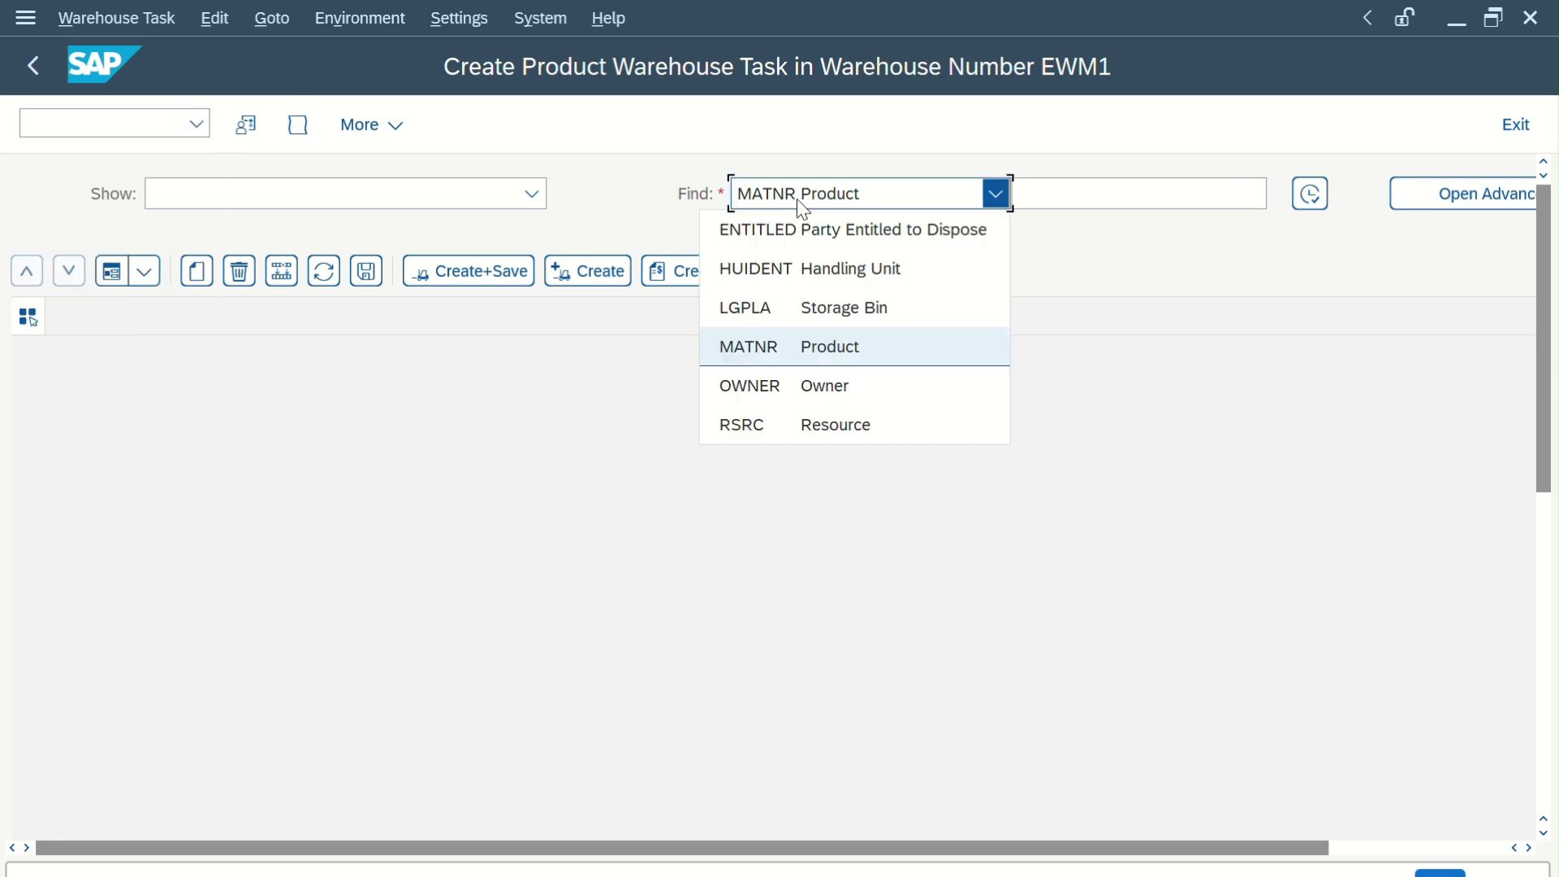
click(796, 268)
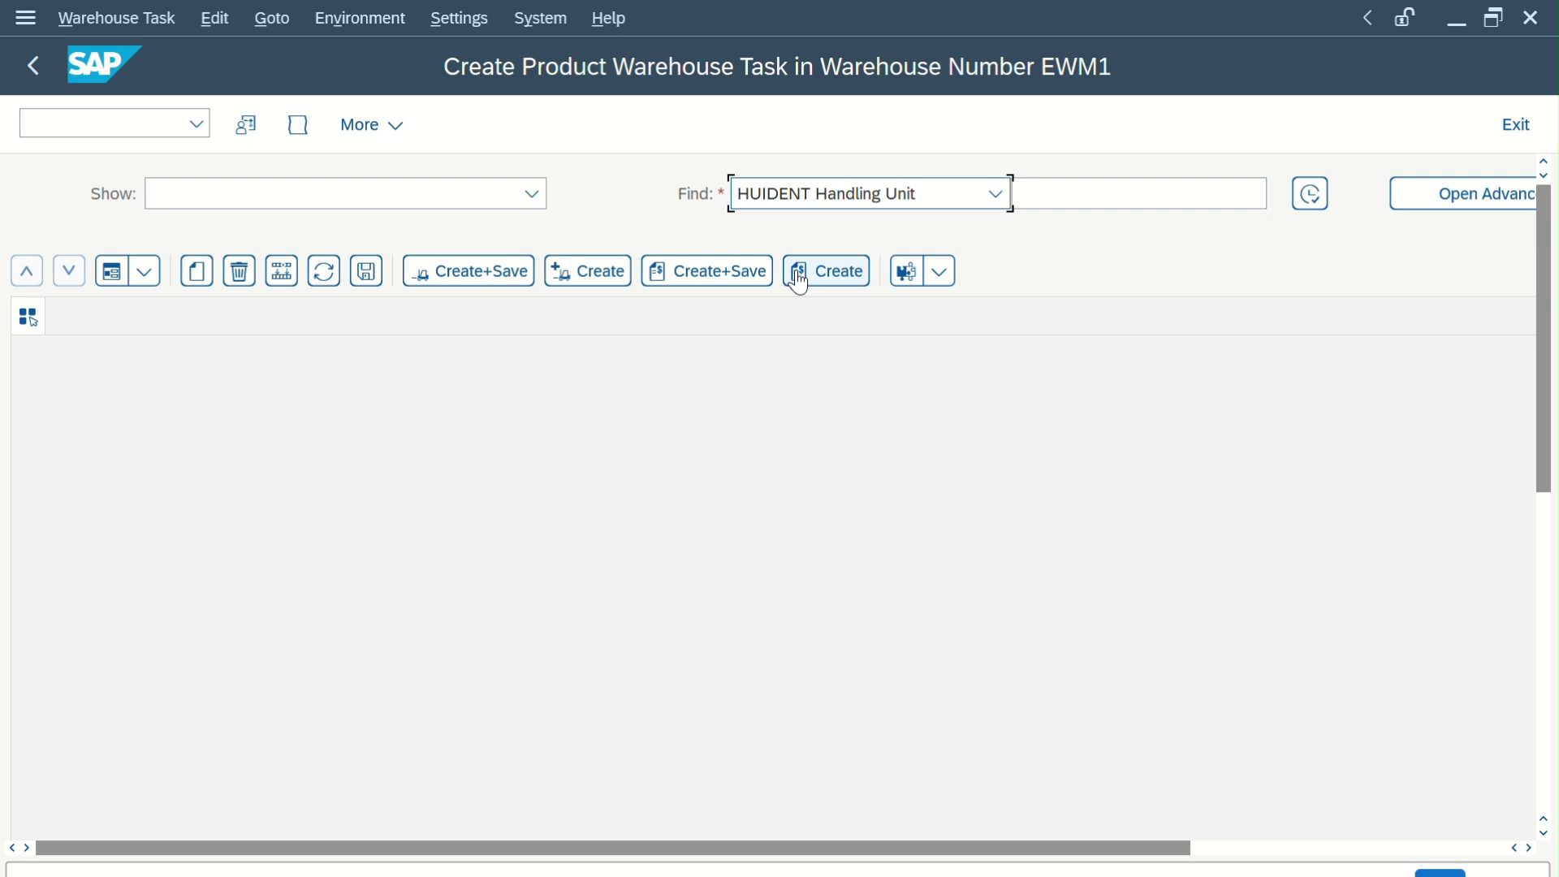
click(783, 188)
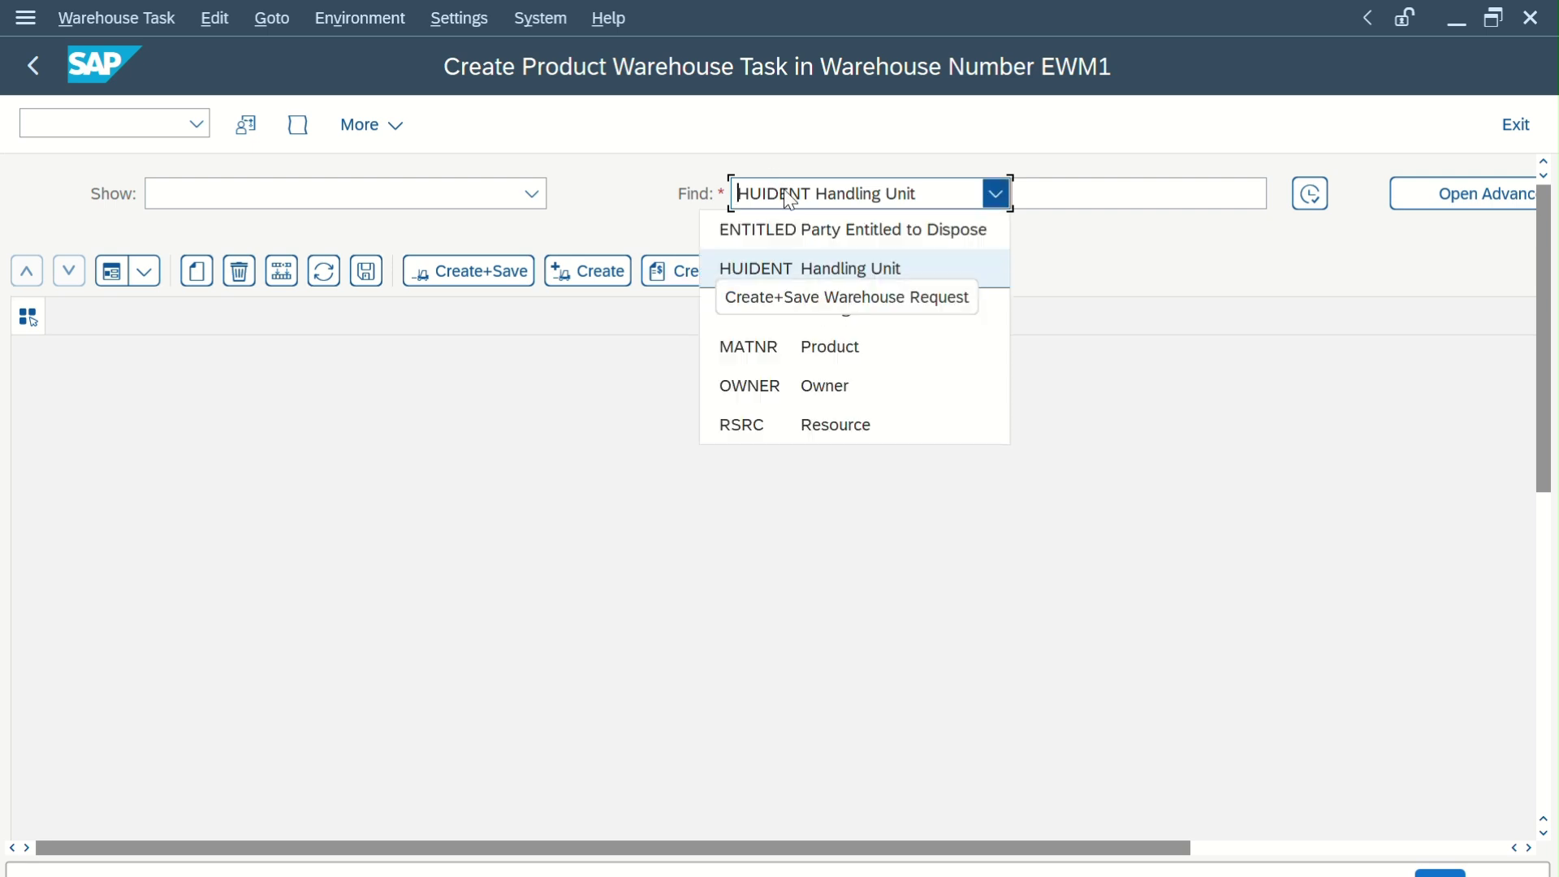
click(804, 346)
Return to the HU warehouse task creation with transaction /n/scwm/adhu
click(197, 124)
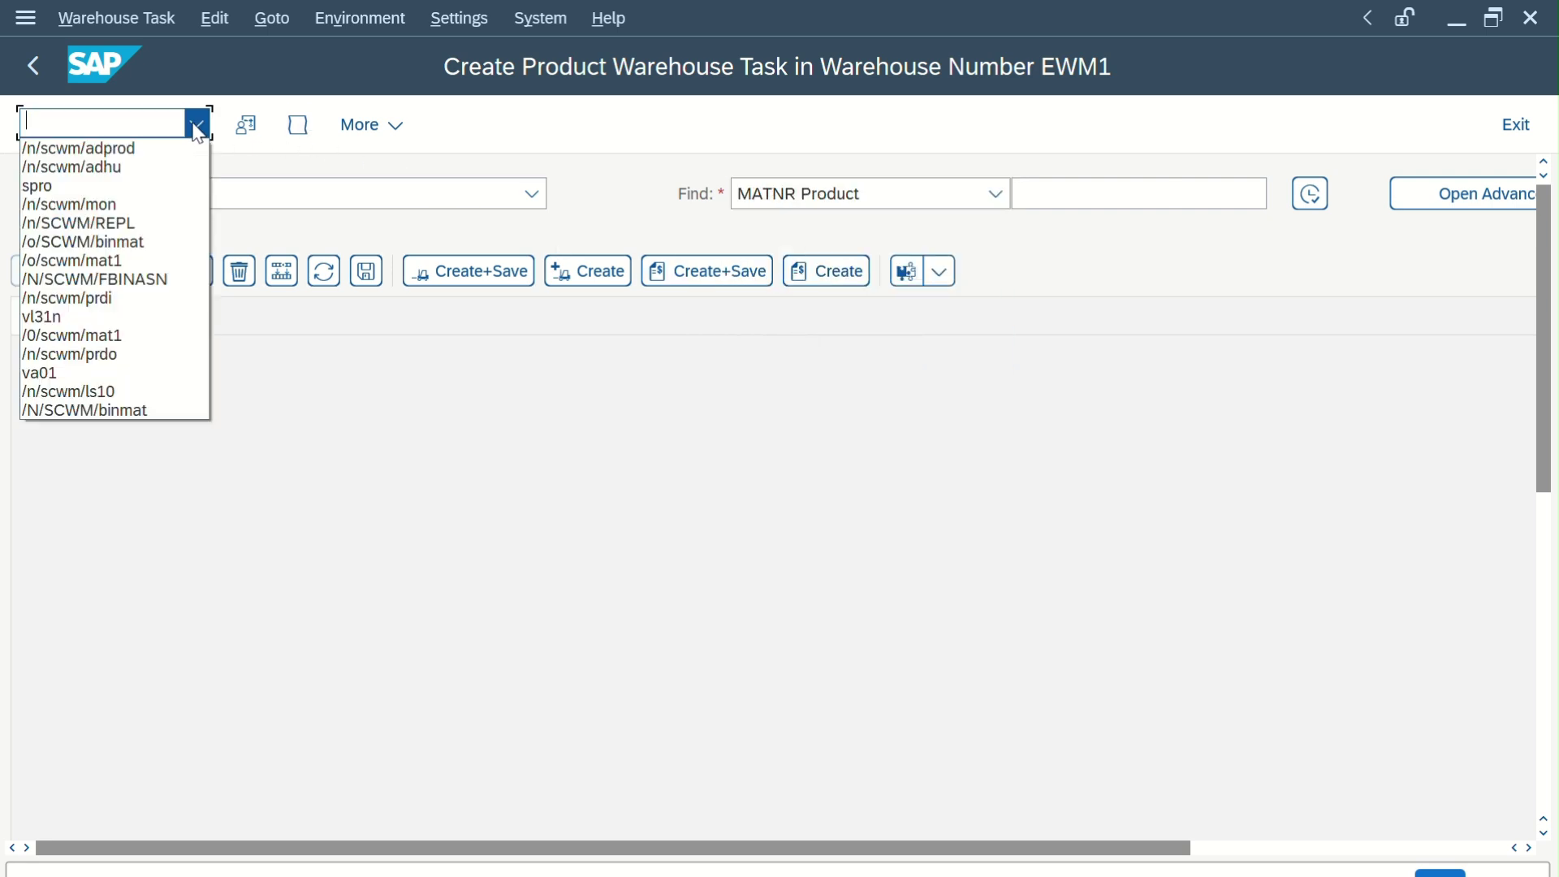
click(148, 168)
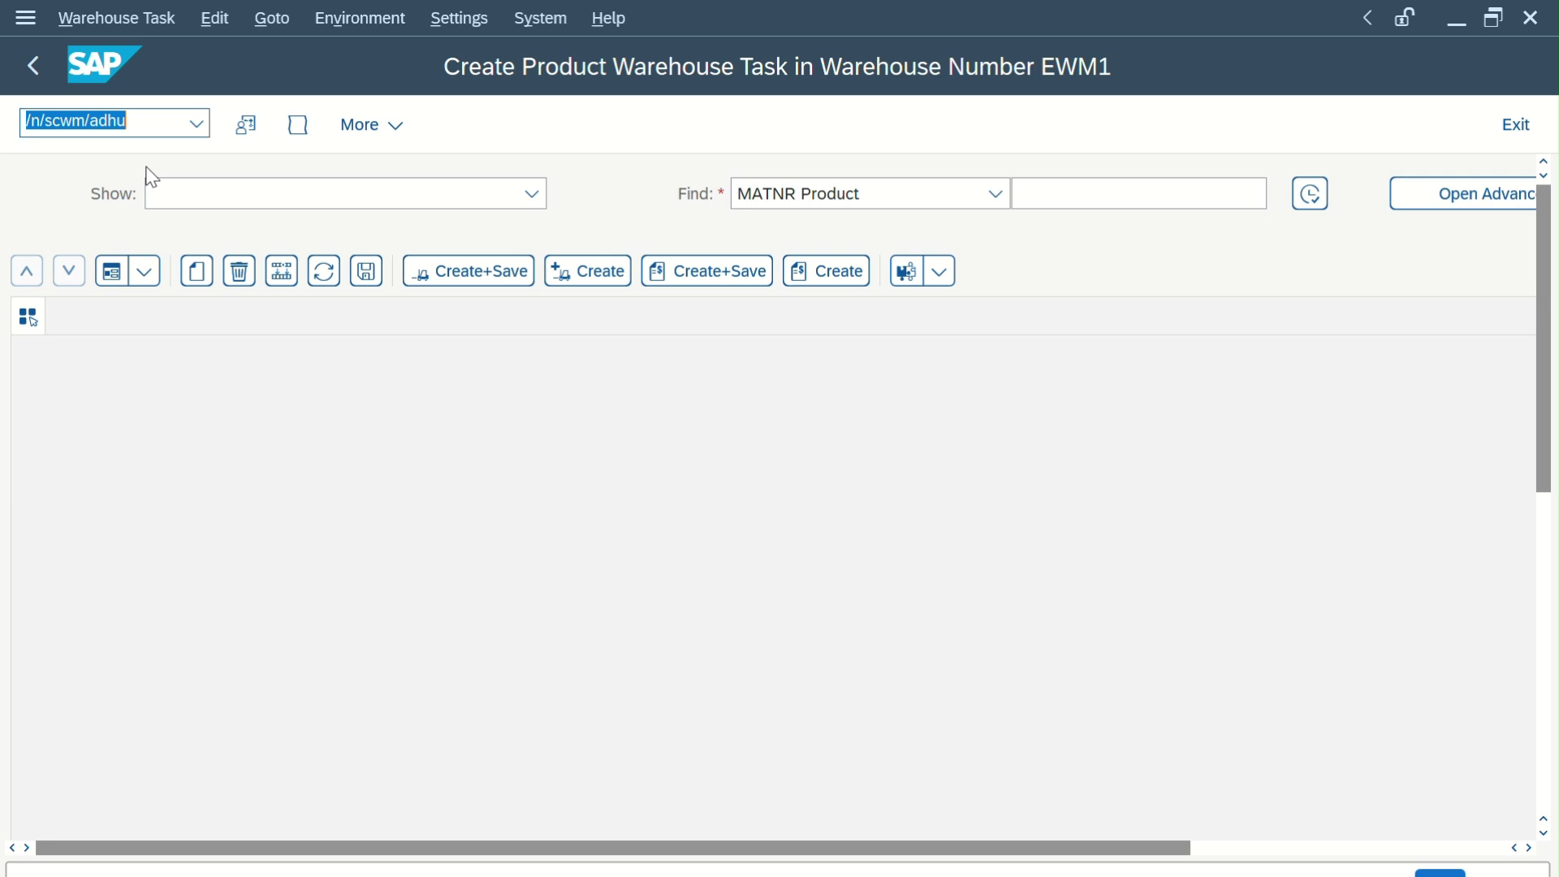
key(Return)
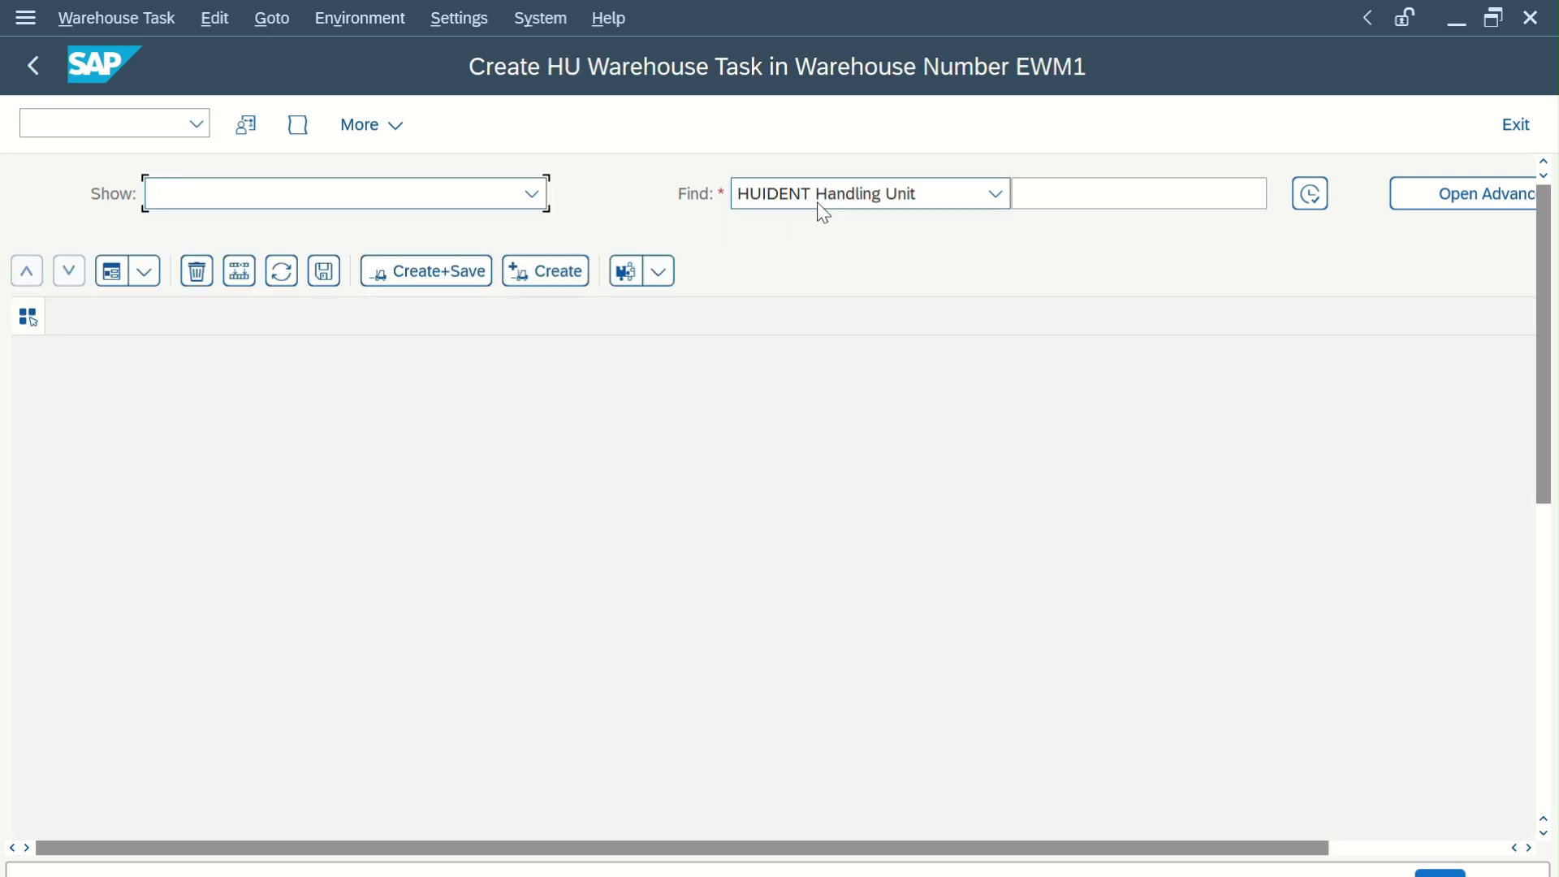
Find handling unit 100000058 using the search criterion HUIDENT Handling Unit
click(817, 203)
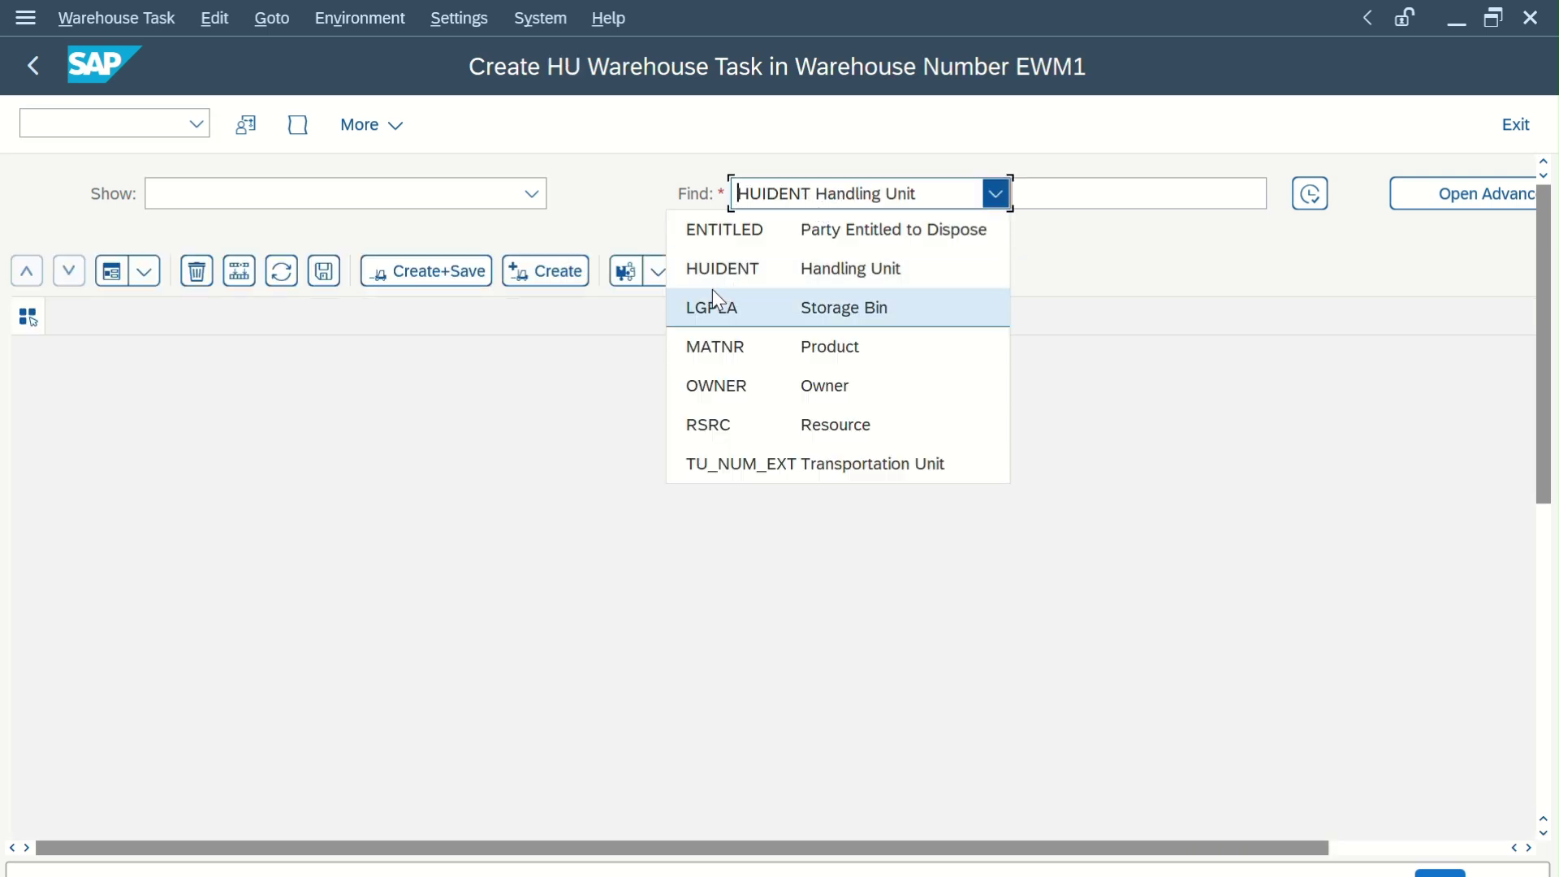
click(886, 277)
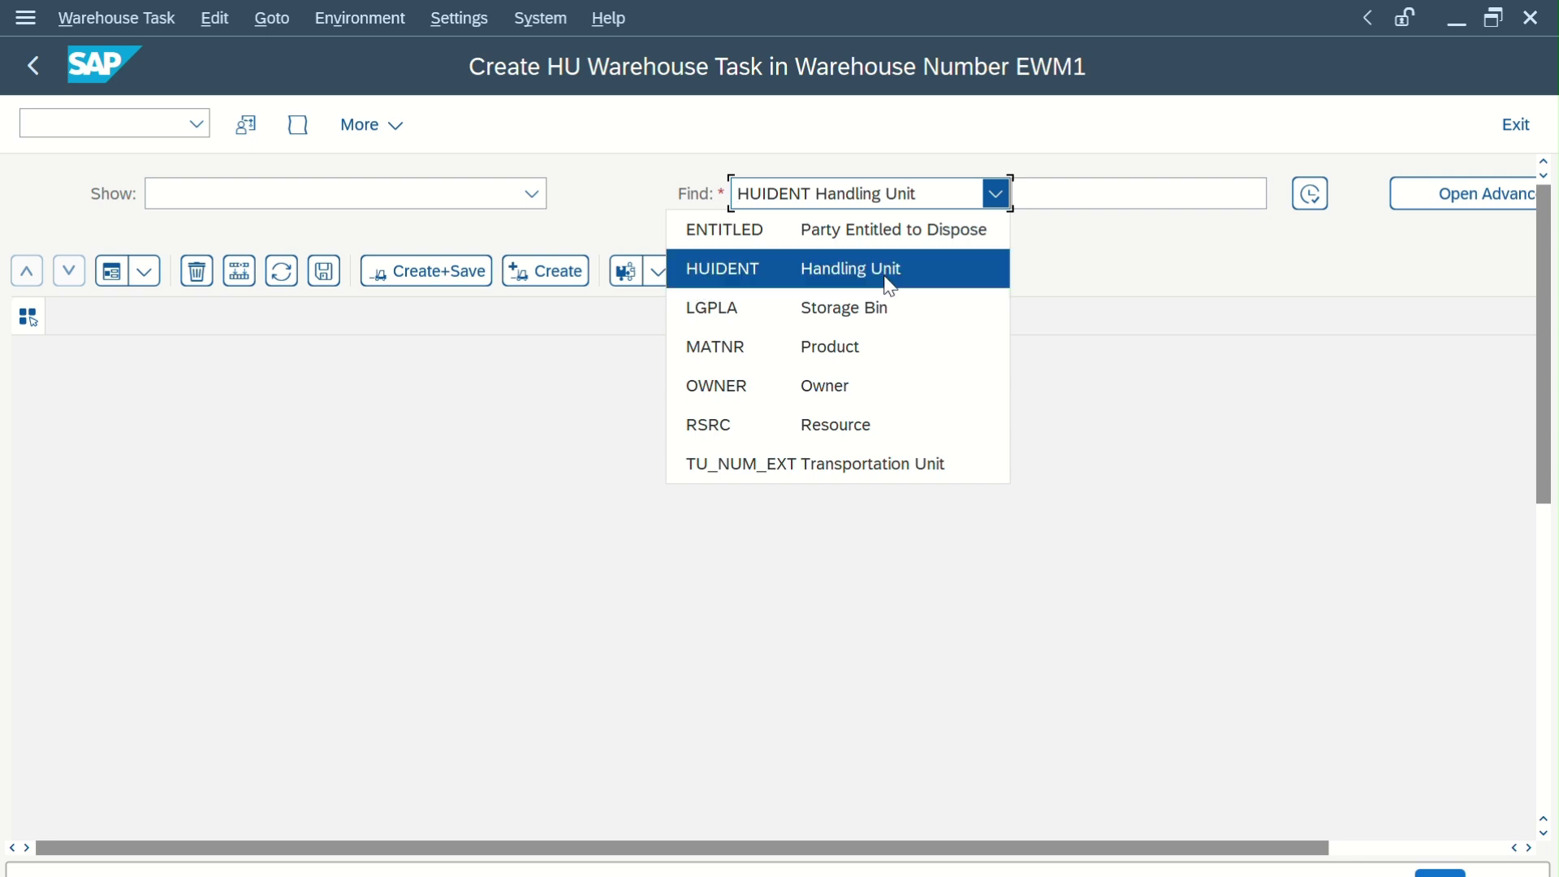
click(1058, 195)
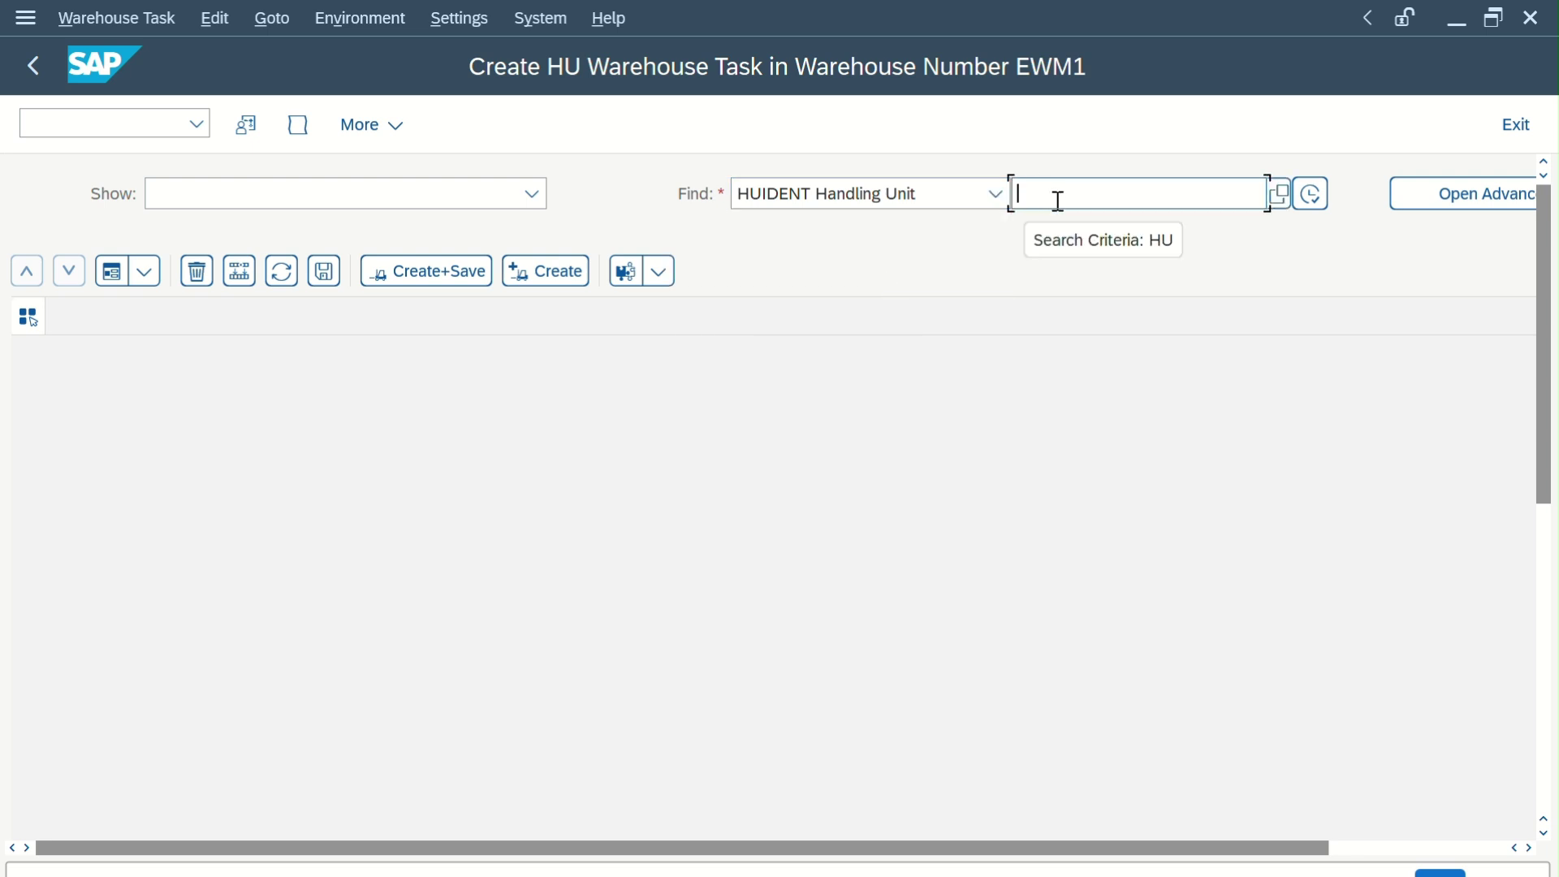
text(100000058)
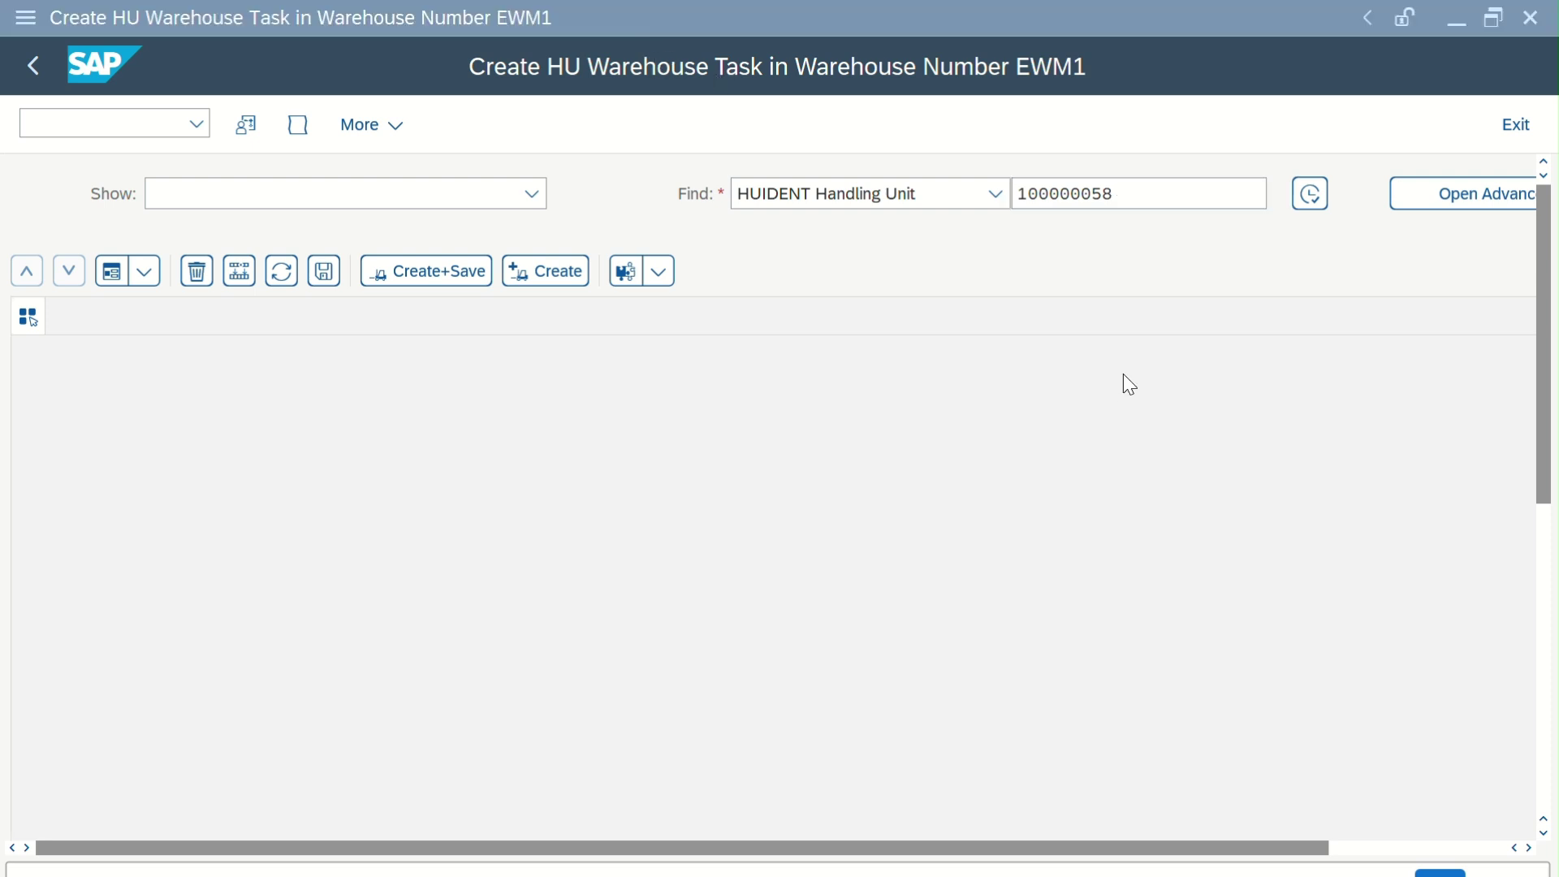
click(1310, 194)
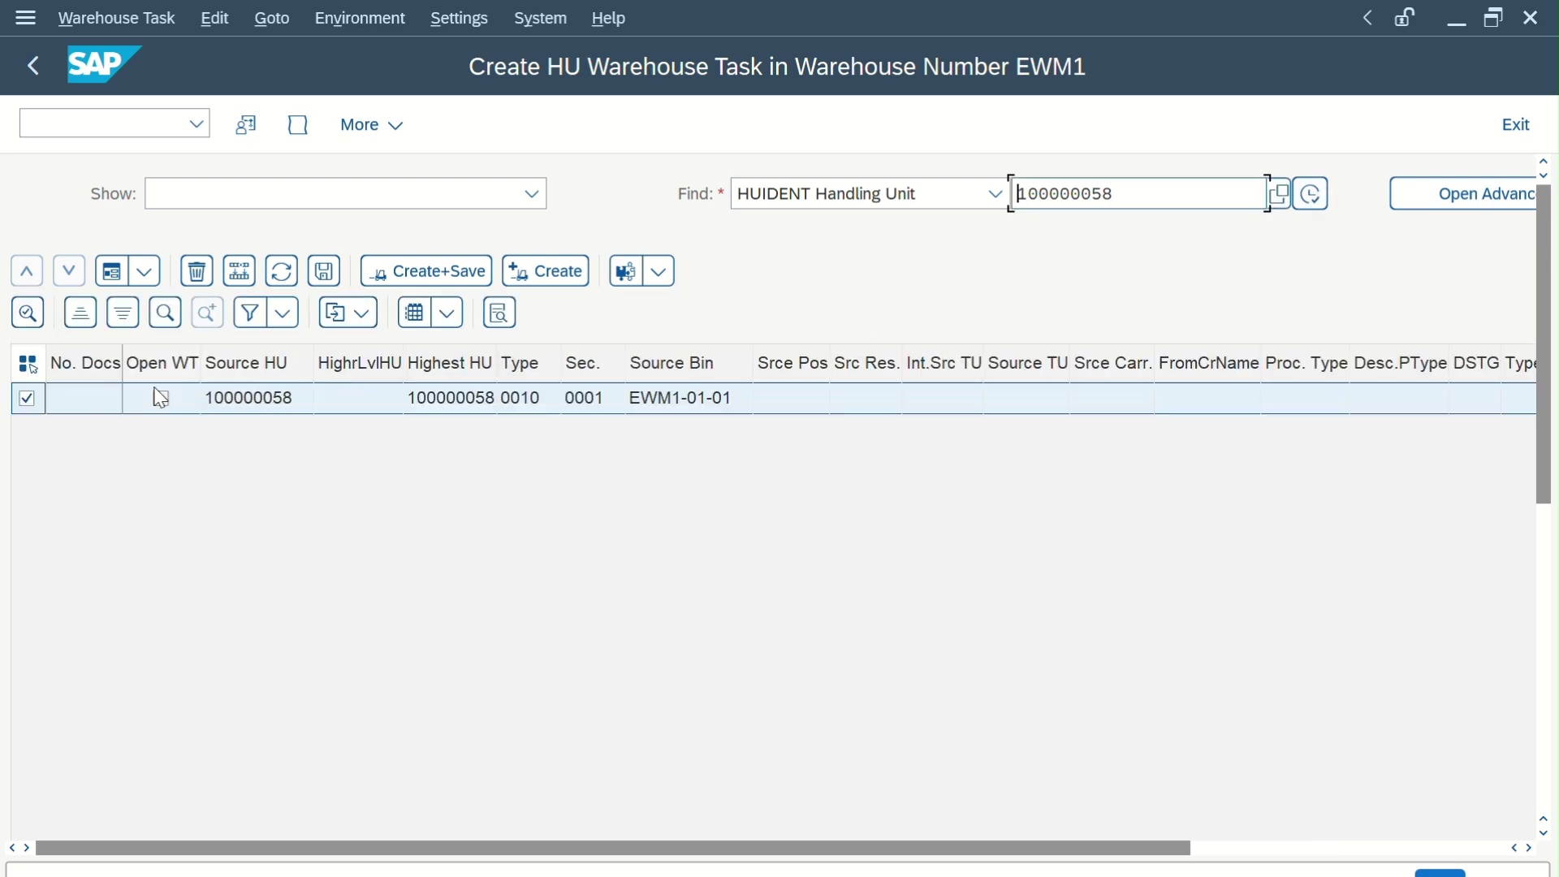
Open the warehouse task form for the found handling unit and examine its source HU and source bin
click(113, 273)
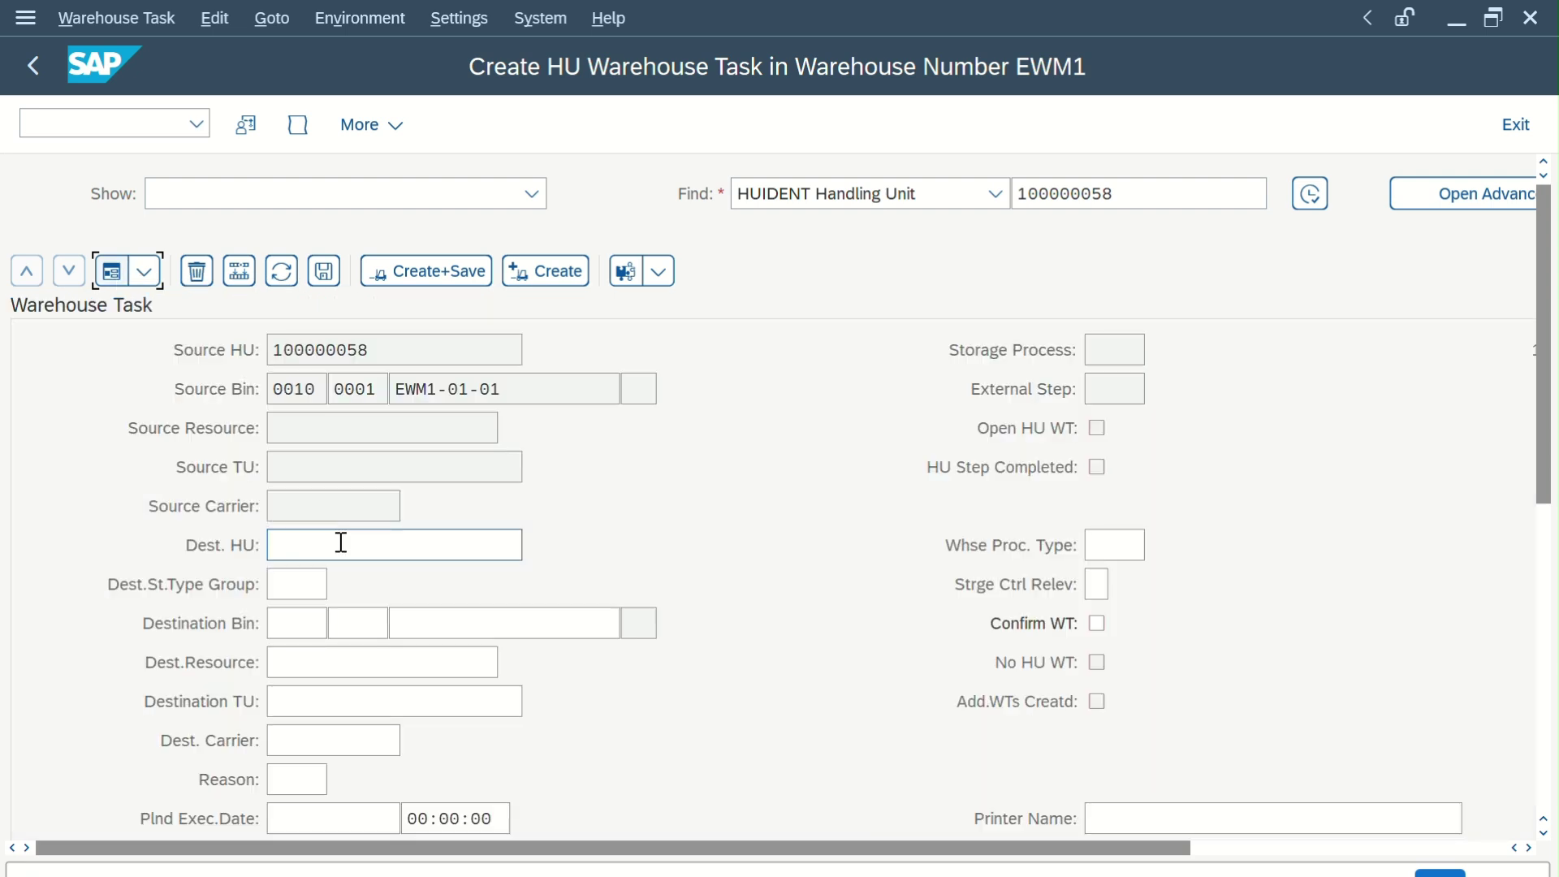
click(371, 351)
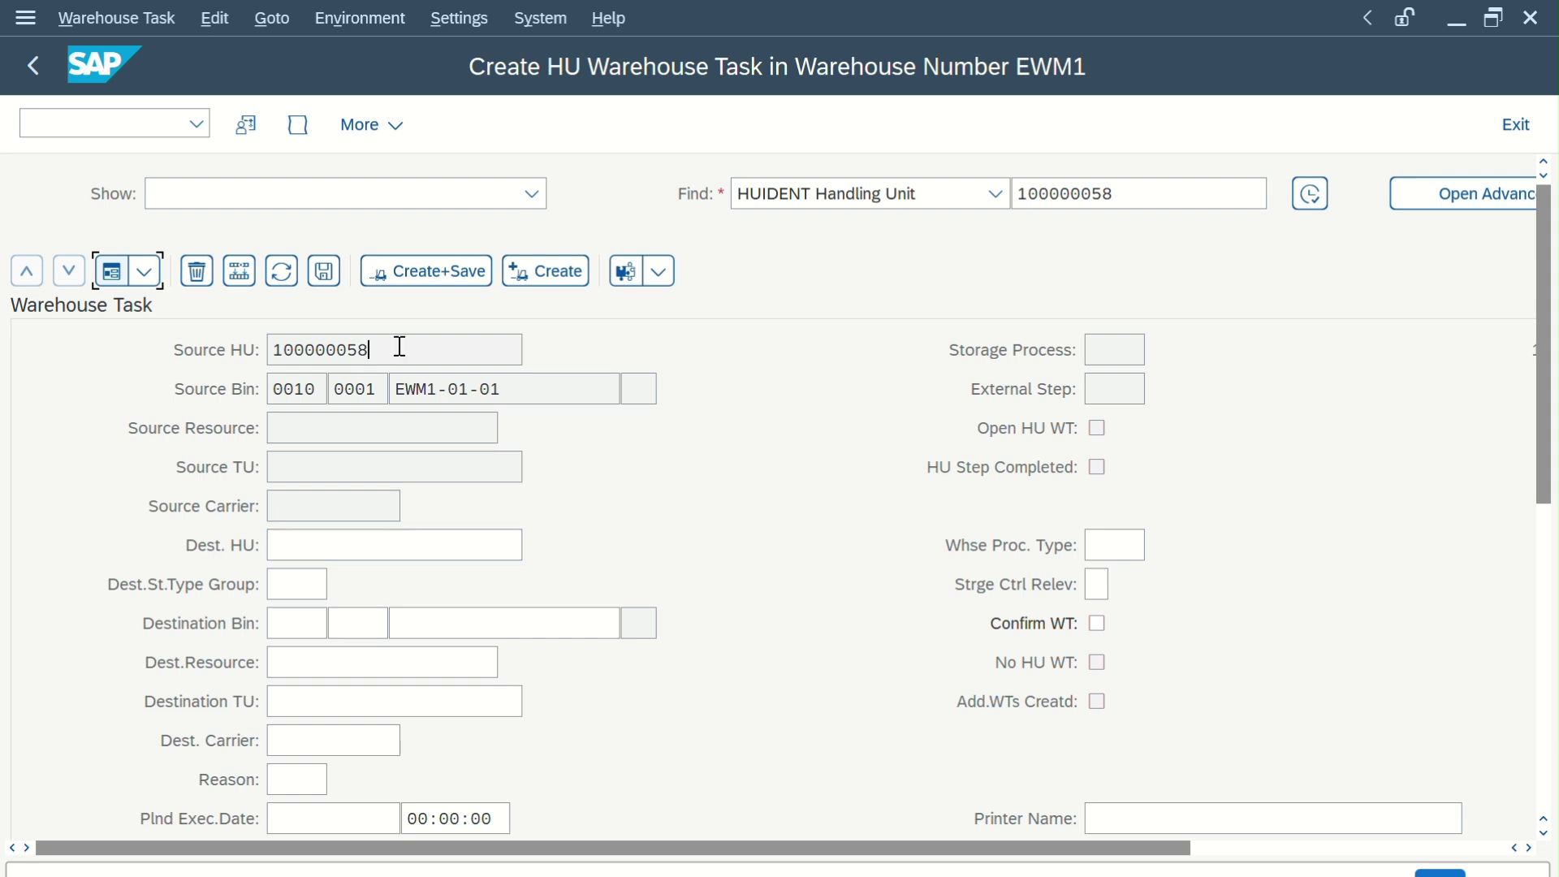
double_click(401, 347)
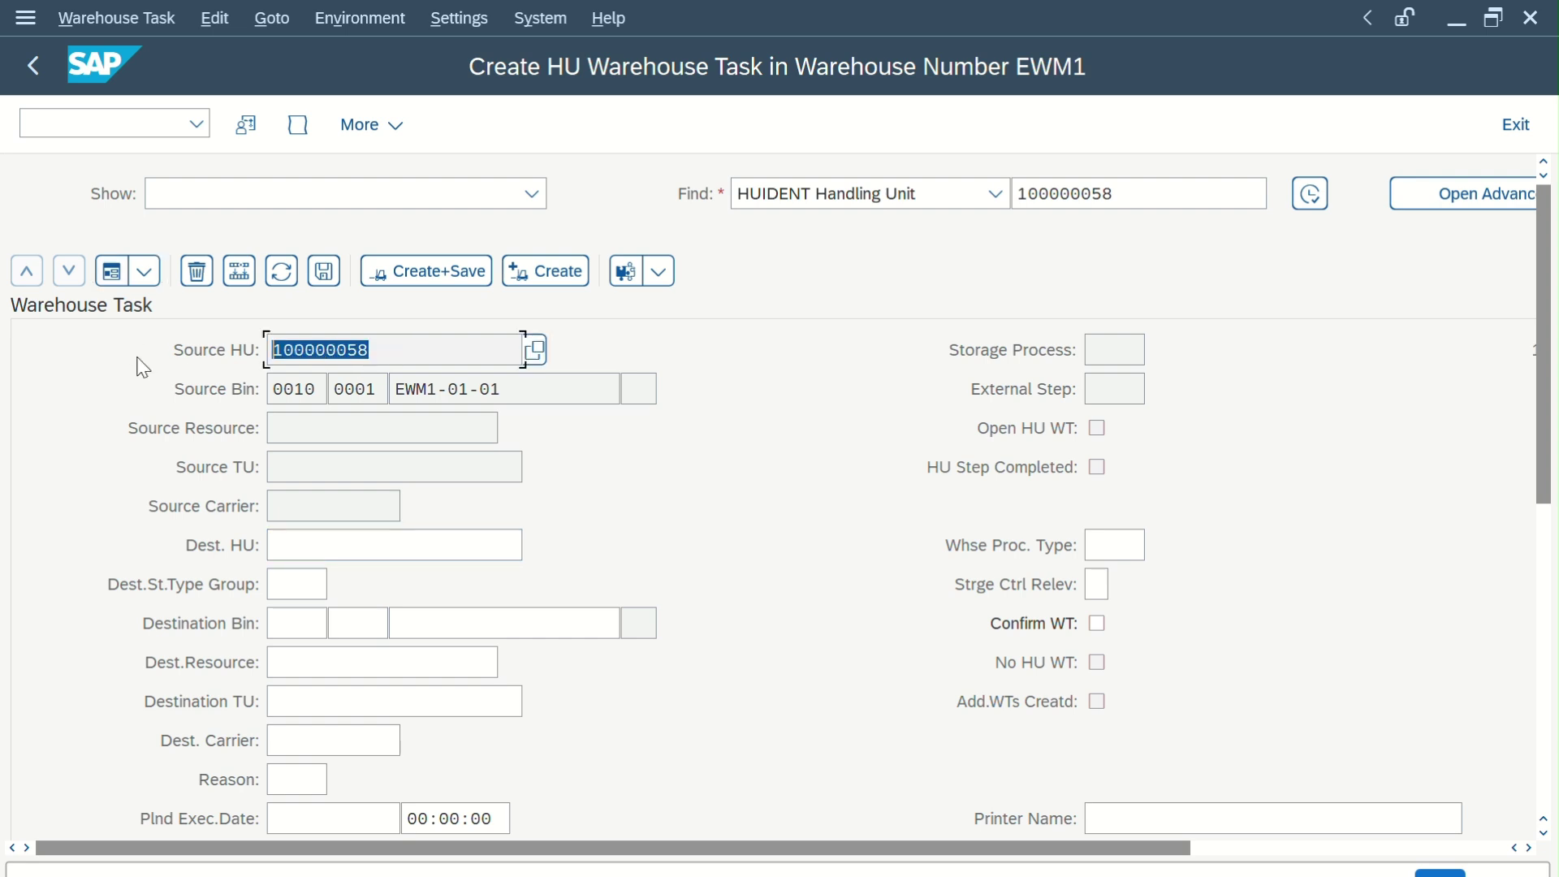
double_click(311, 387)
key(Tab)
key(Tab)
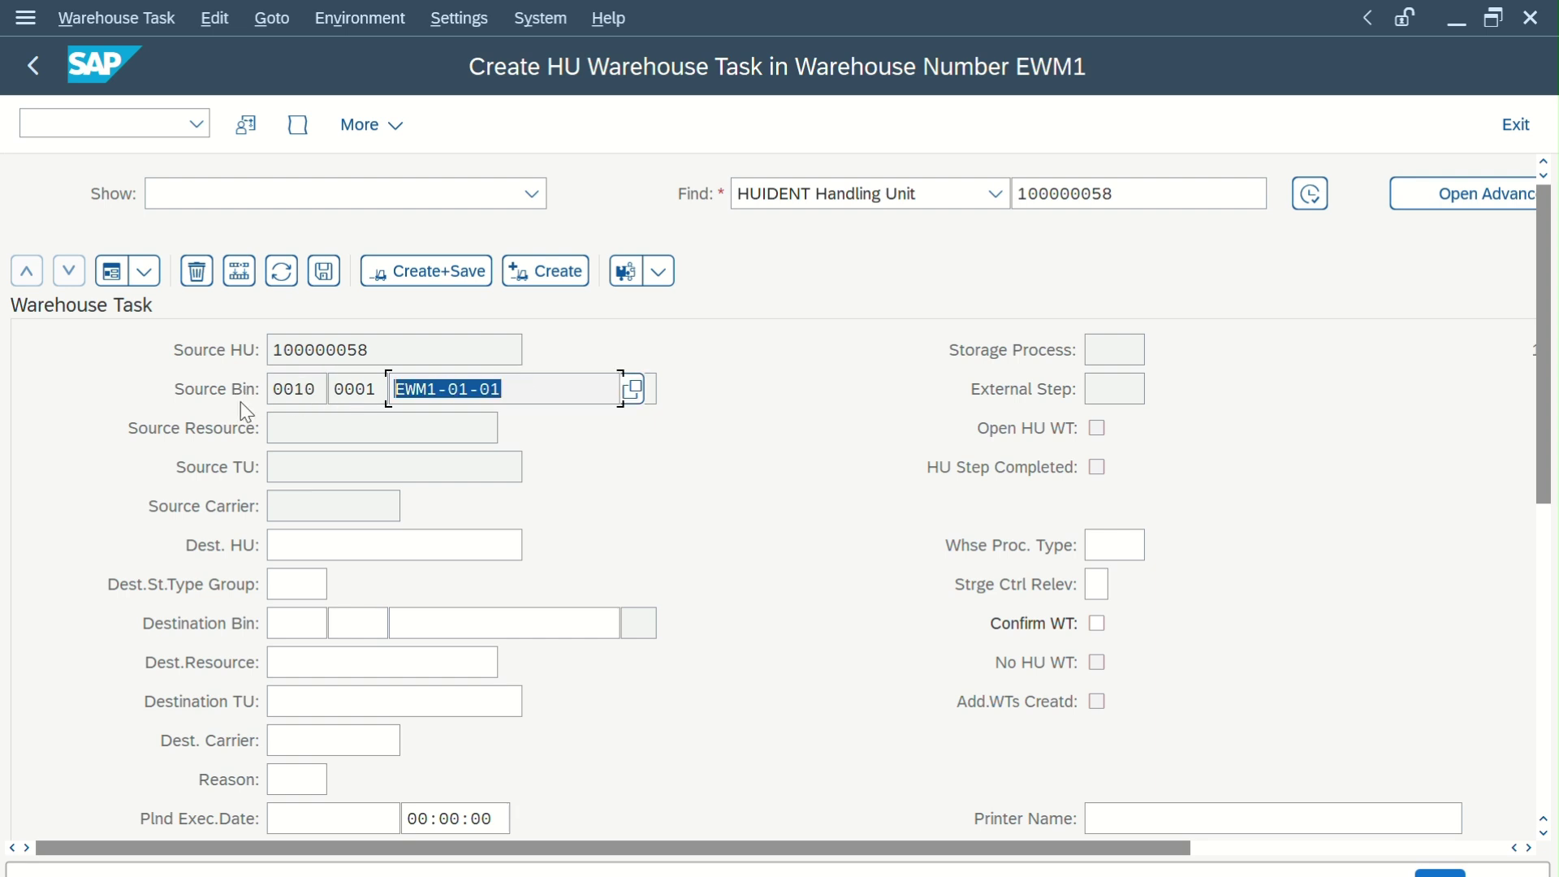
Set the destination bin to storage type 0010, storage section 0001 and empty bin EWM1-01-05
click(299, 630)
click(313, 656)
click(362, 625)
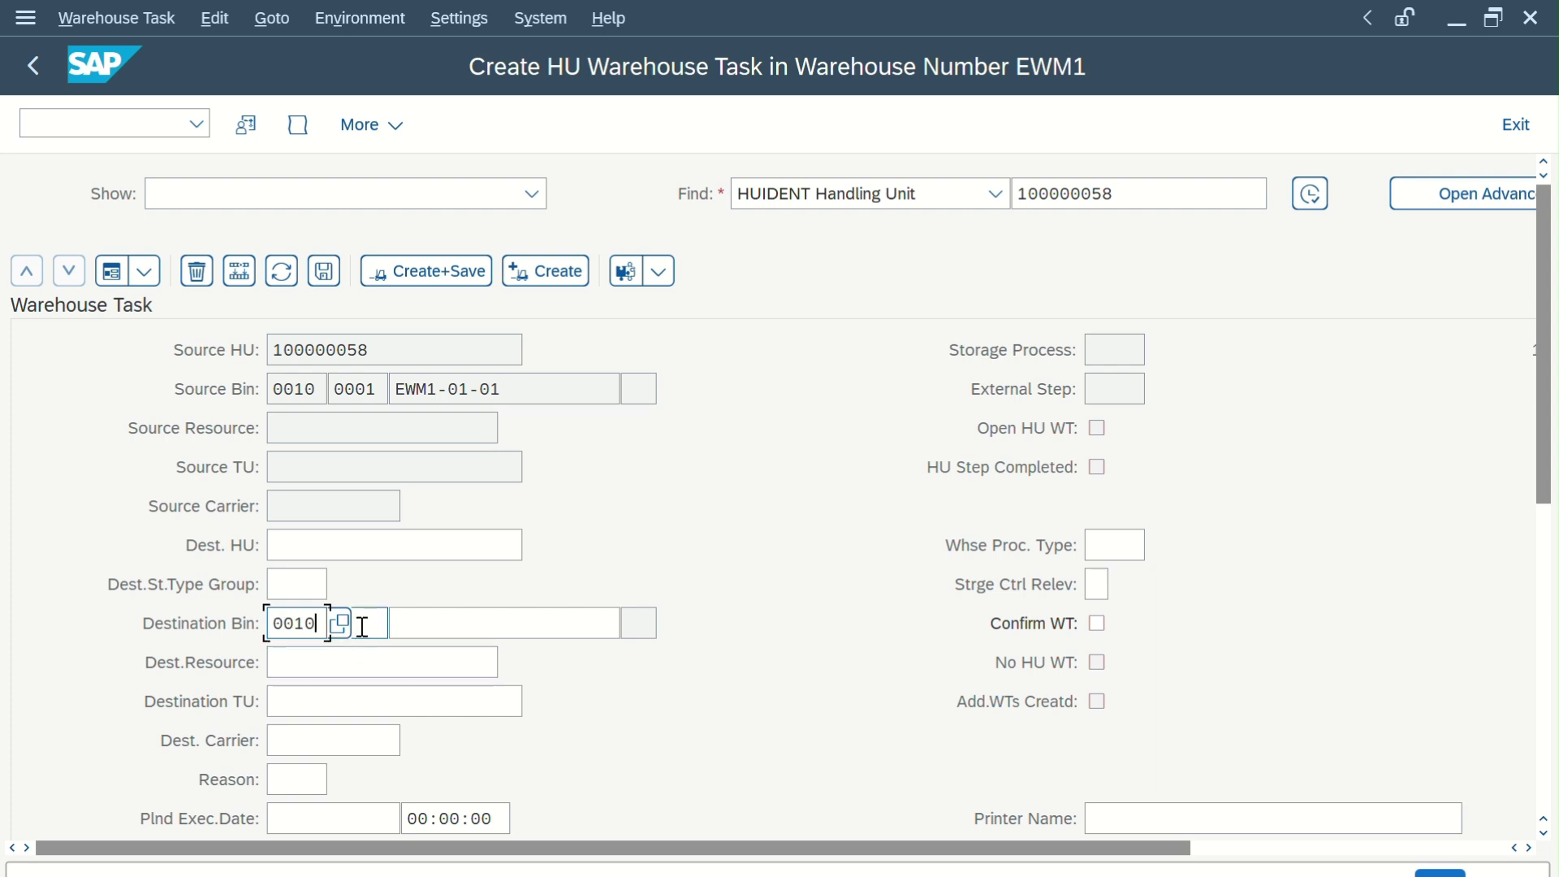
click(373, 658)
click(449, 628)
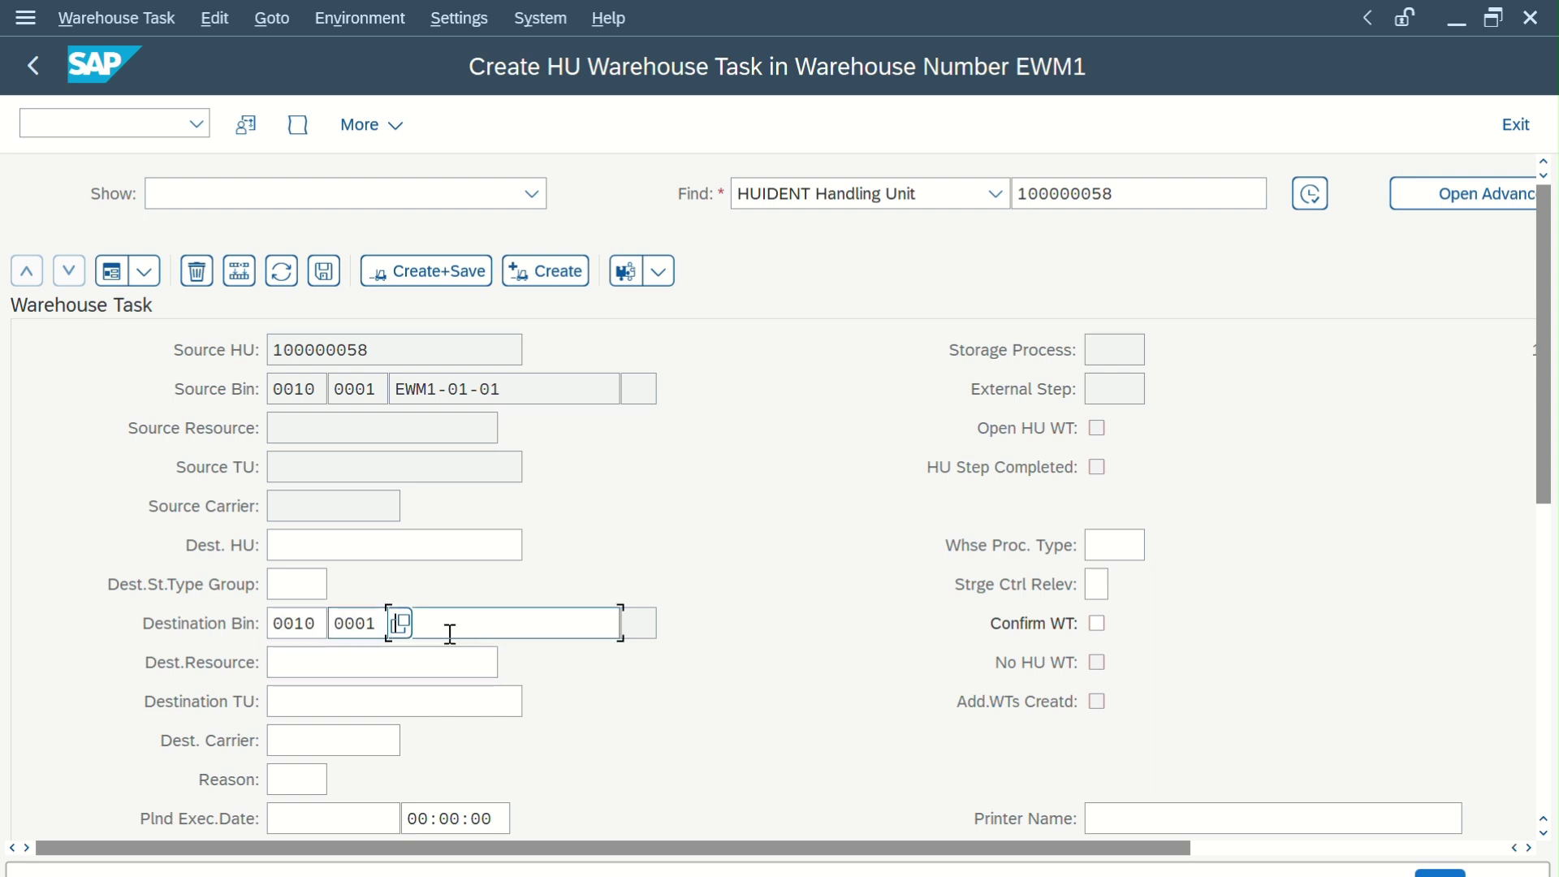
click(635, 623)
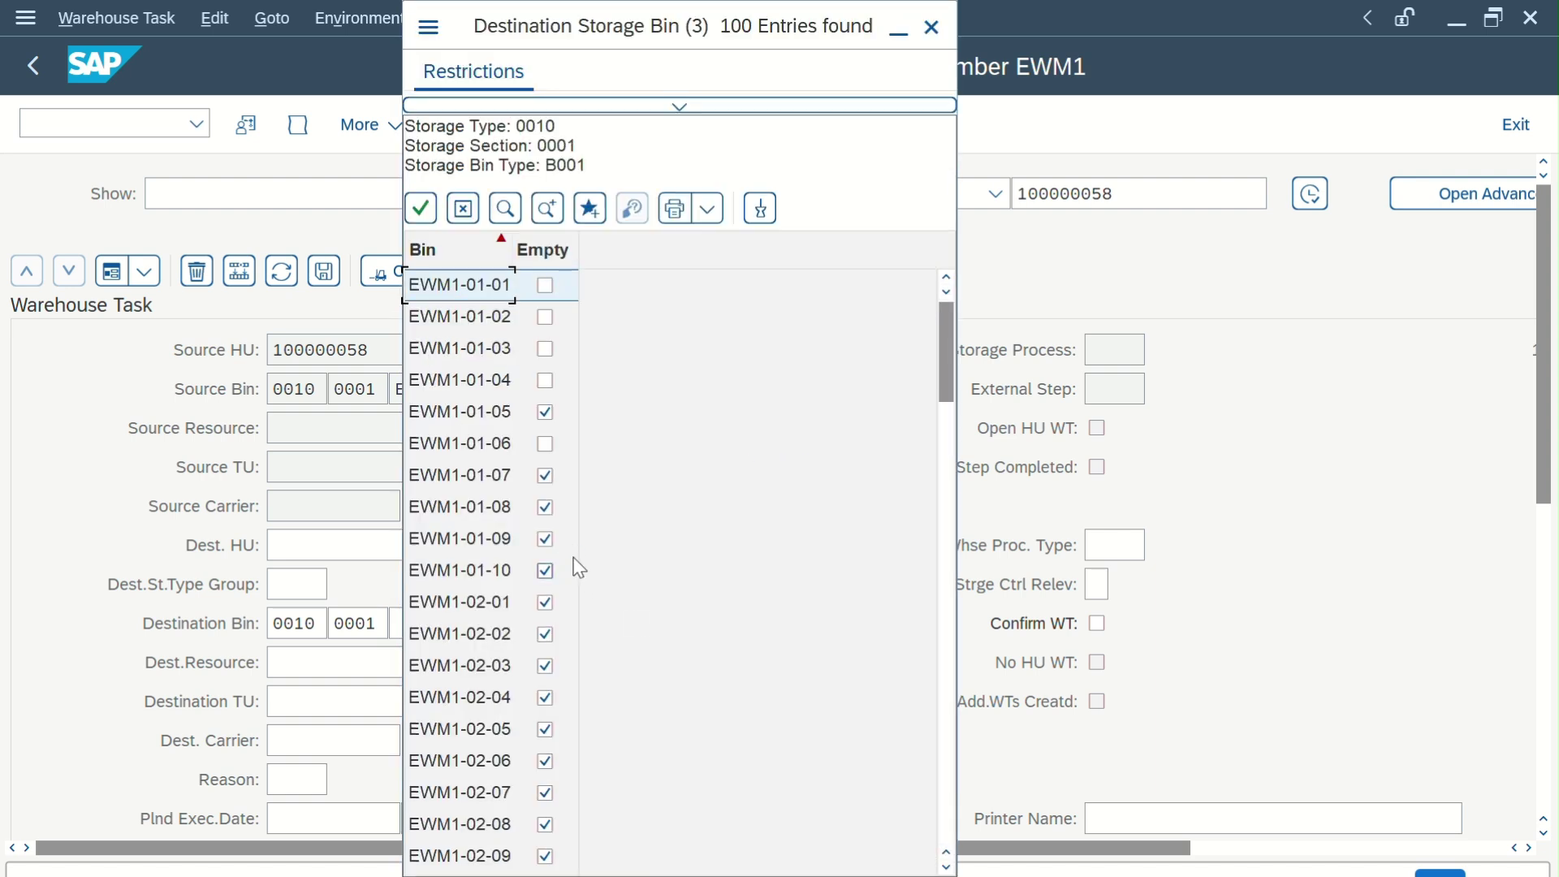
double_click(506, 424)
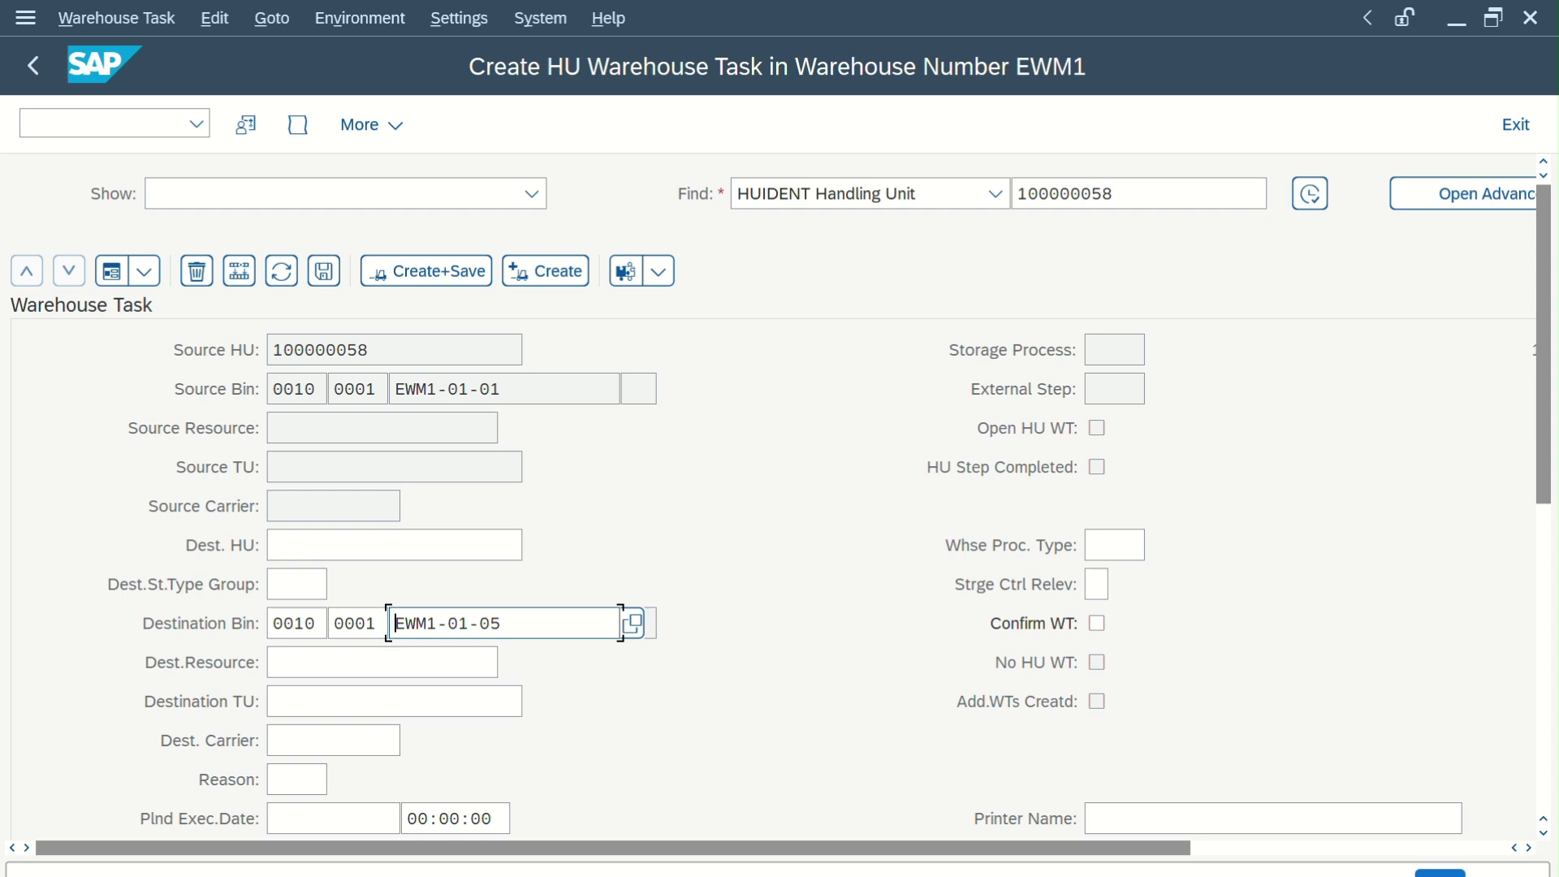
Check the warehouse monitor's physical stock for bin EWM1-01-05, and return to the HU warehouse task creation
click(691, 841)
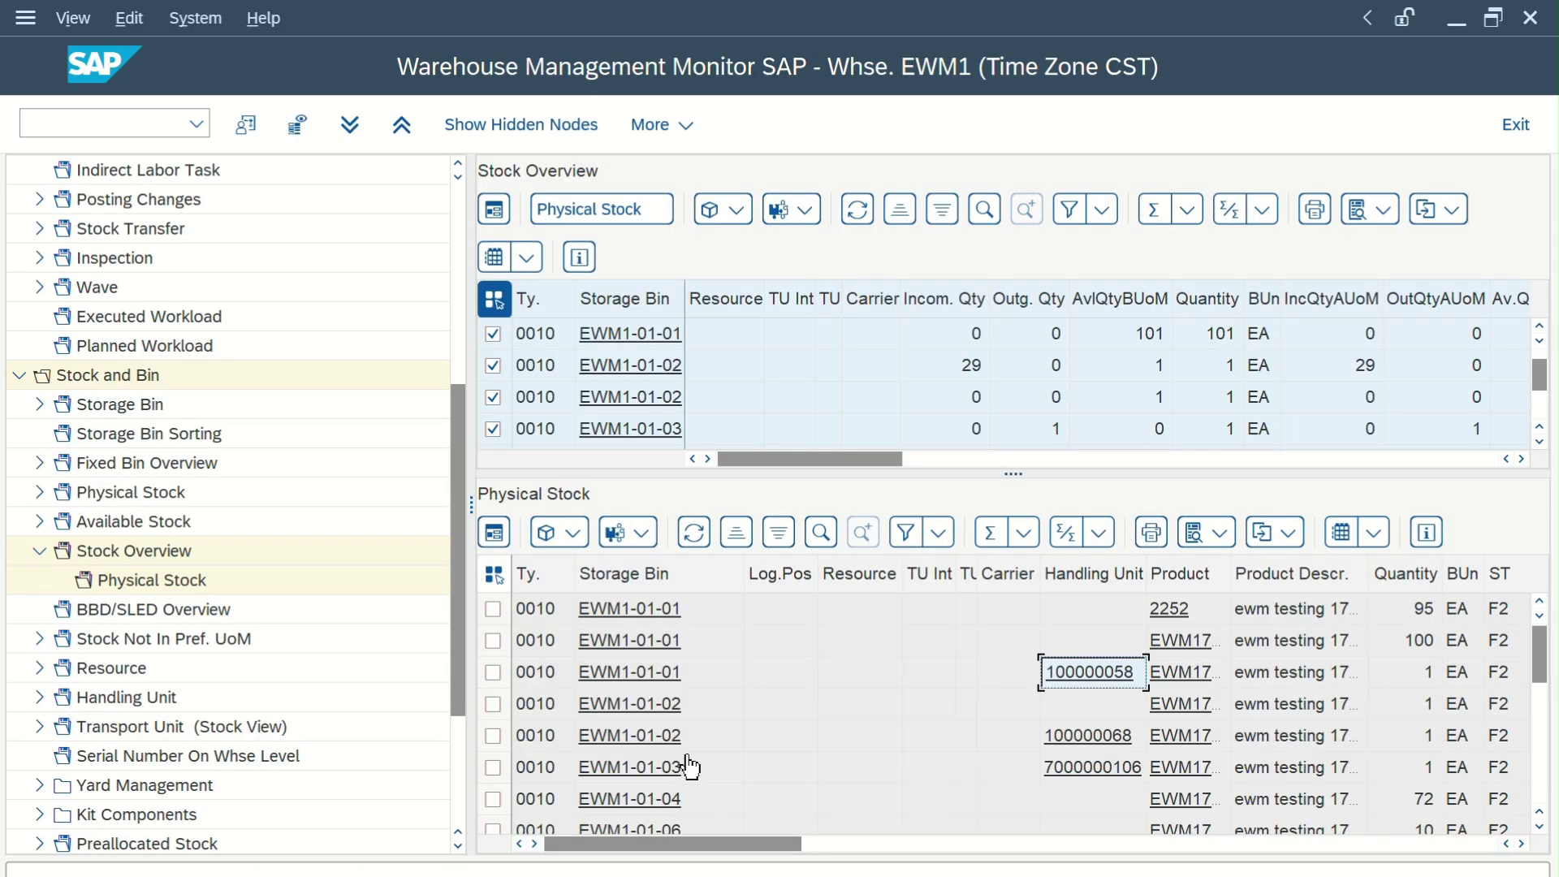
scroll(688, 763, down, 3)
scroll(675, 713, up, 1)
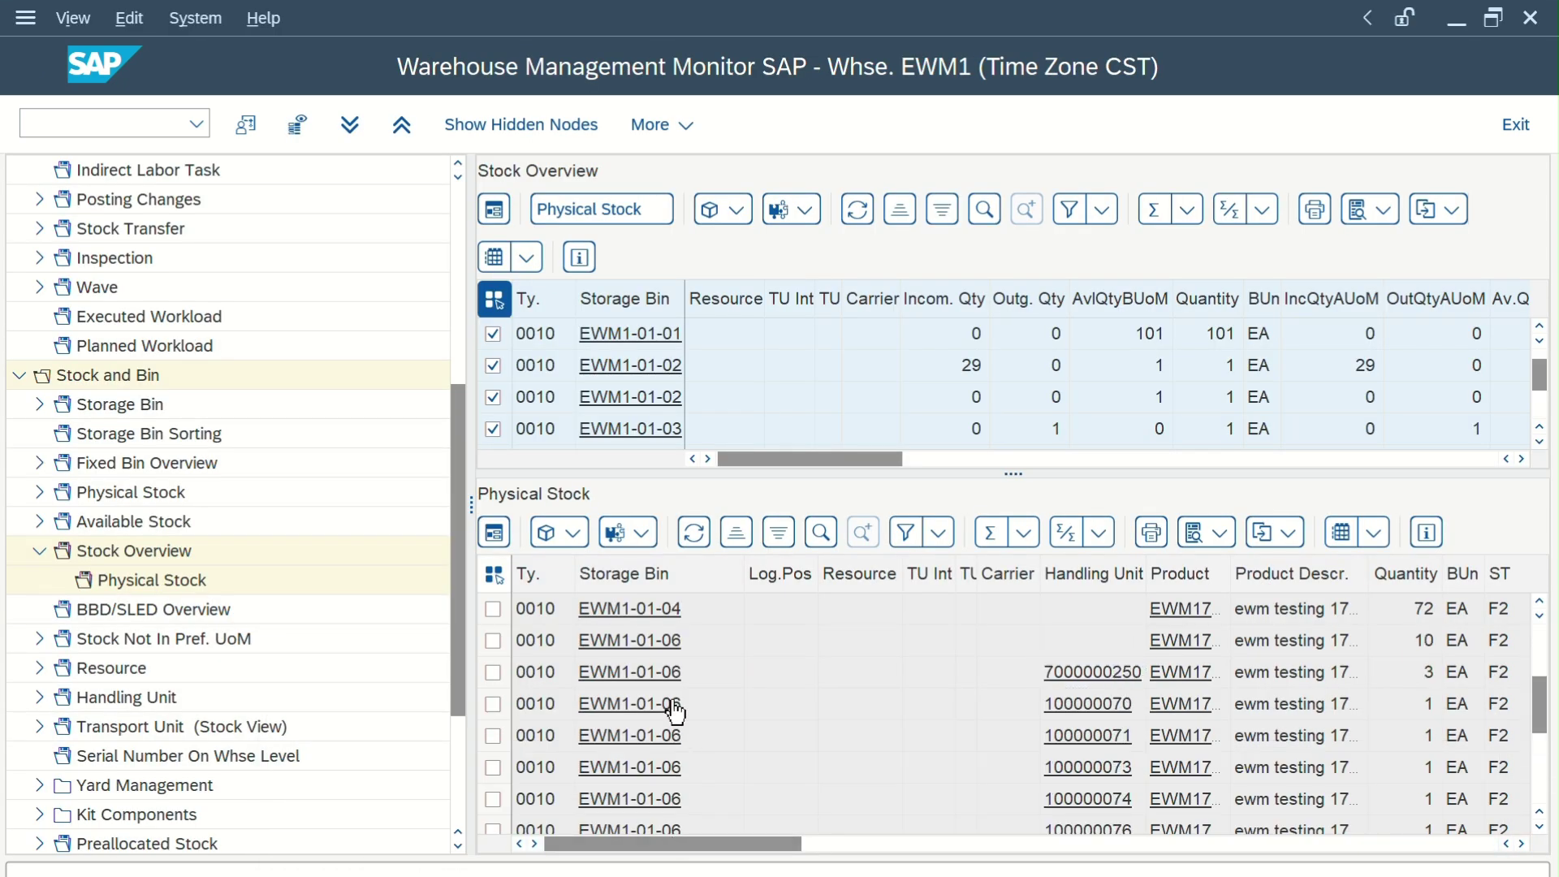
scroll(678, 711, up, 1)
scroll(679, 707, up, 2)
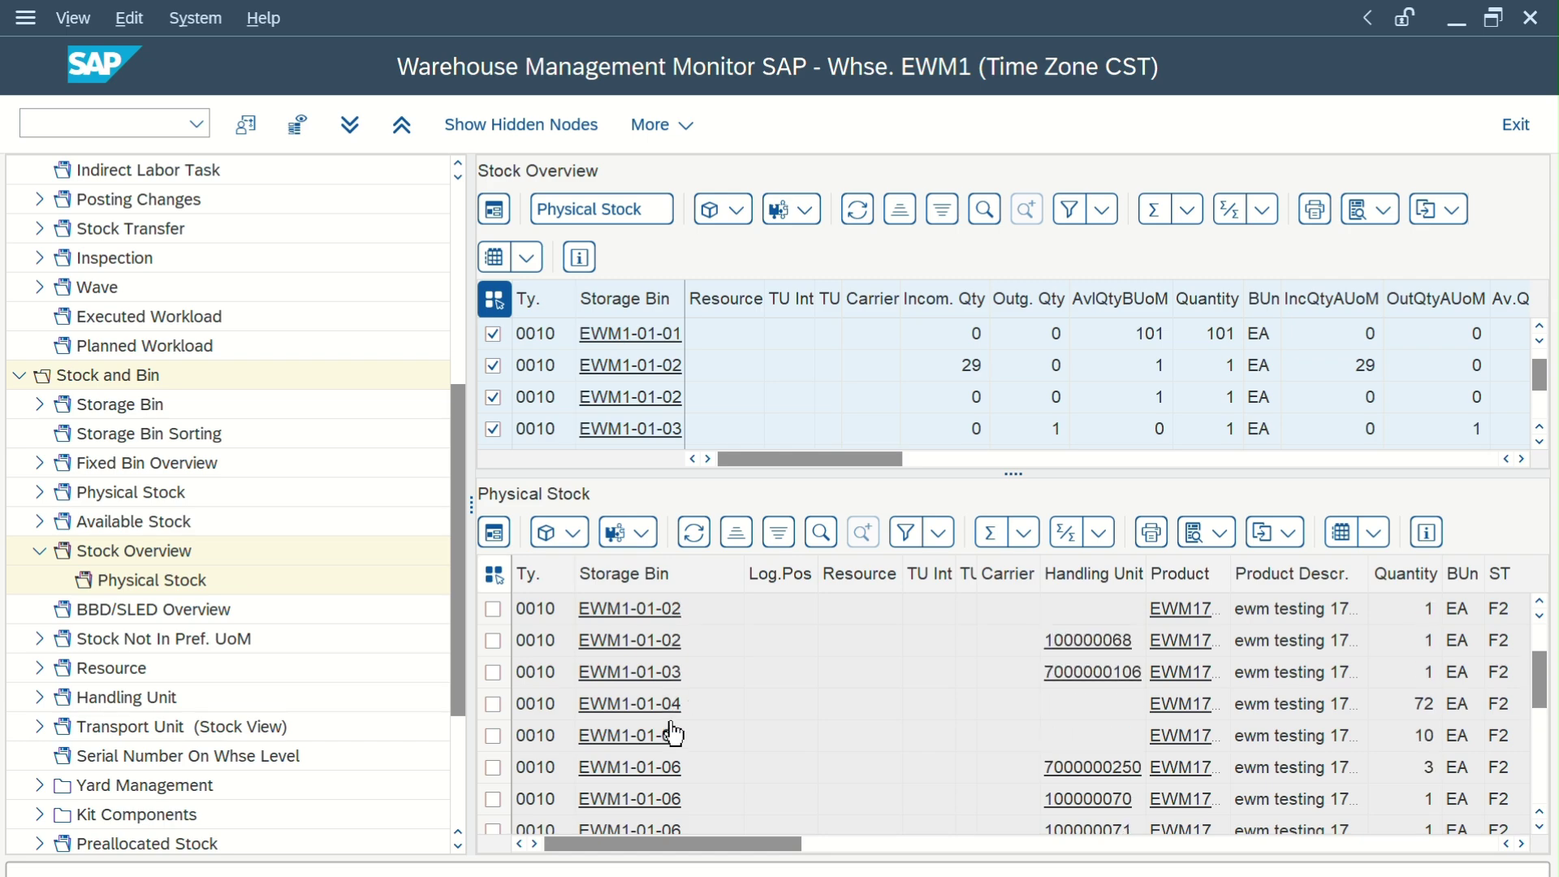
mouse_move(666, 875)
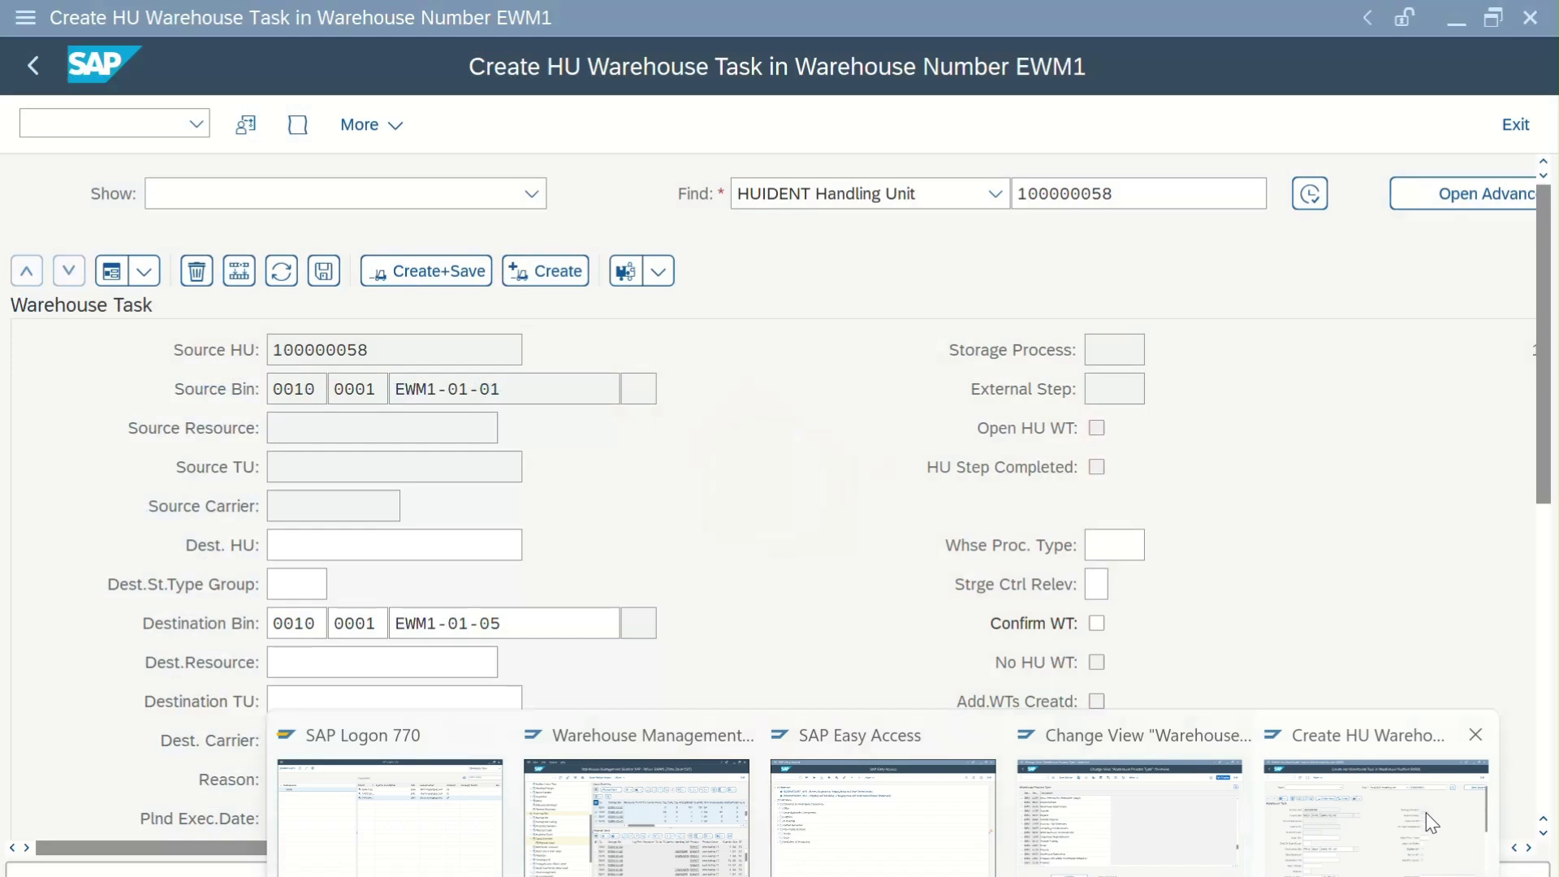
click(1377, 812)
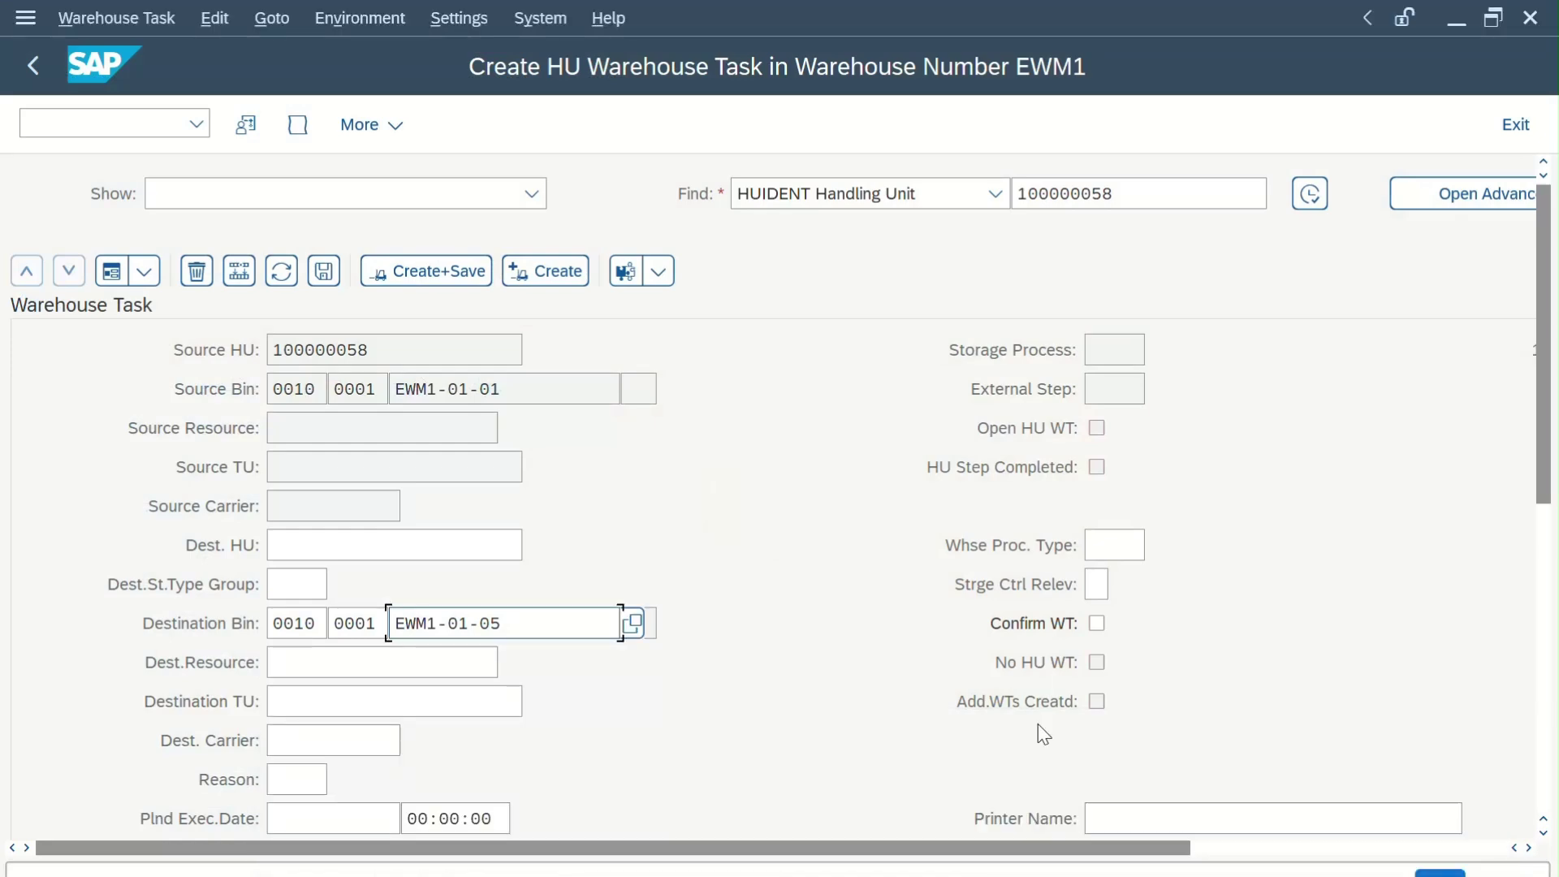
Set warehouse process type 9999, enable Confirm WT, and create and save the HU warehouse task
click(1130, 544)
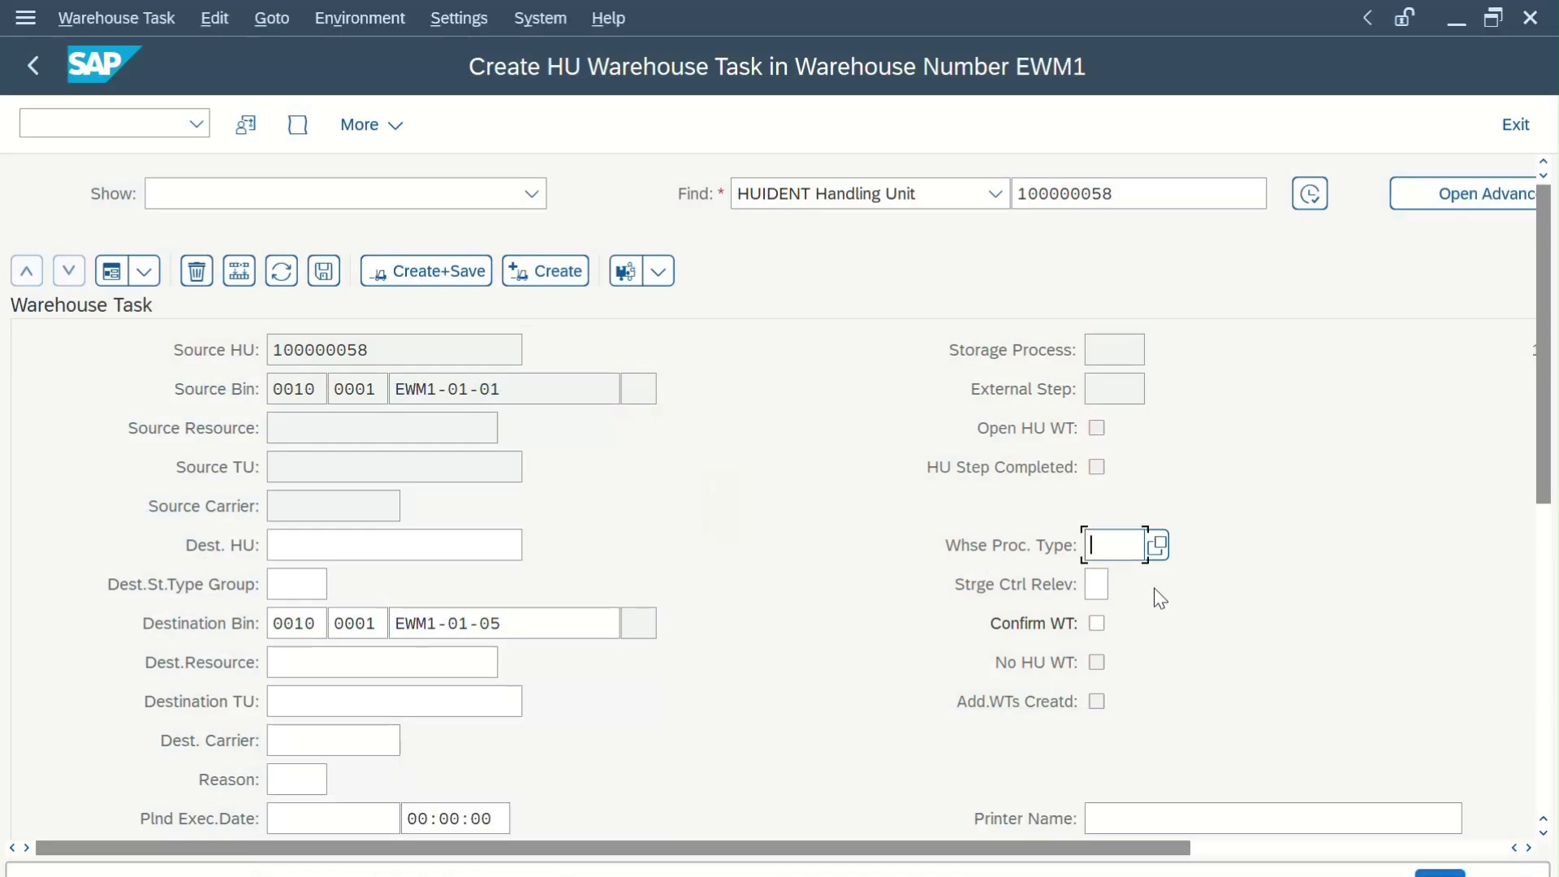
text(9999)
click(1098, 625)
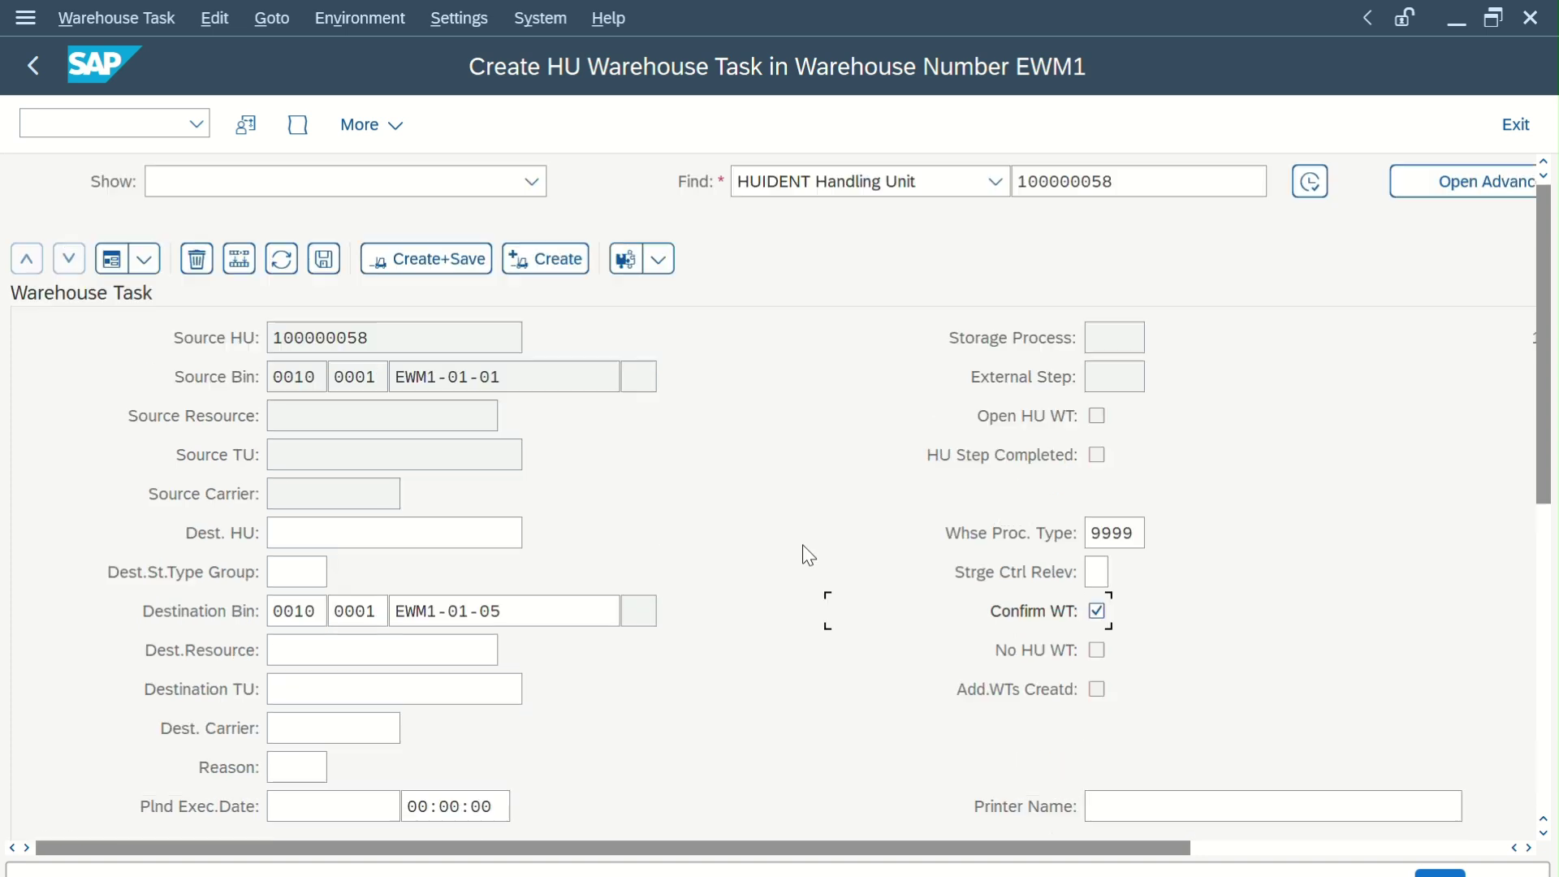
click(435, 276)
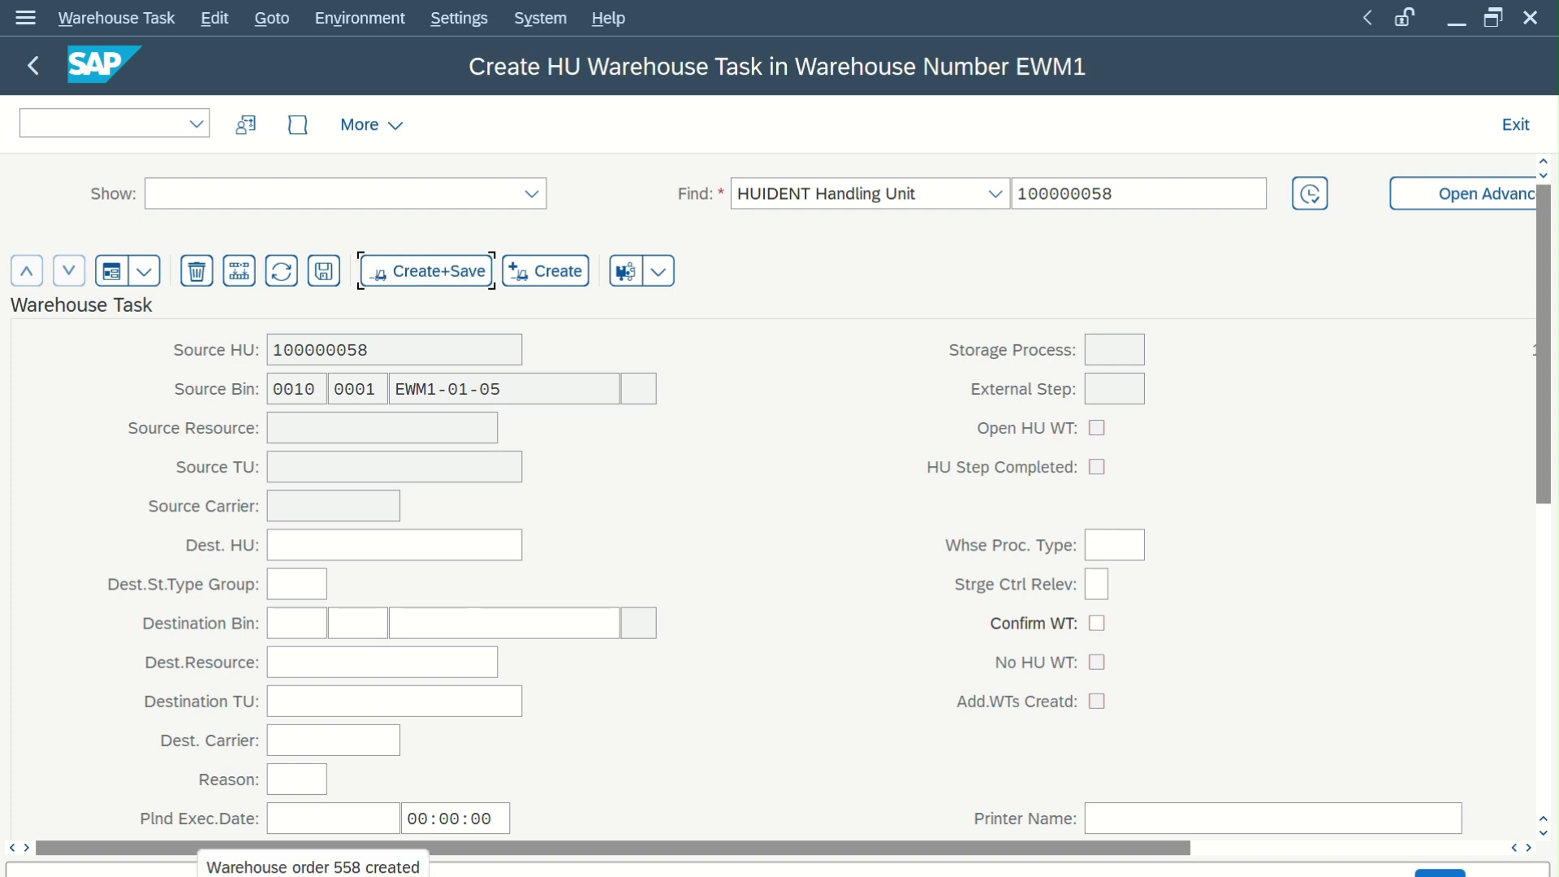
Go to warehouse task confirmation and display the details of the new warehouse order's HU warehouse task
click(96, 23)
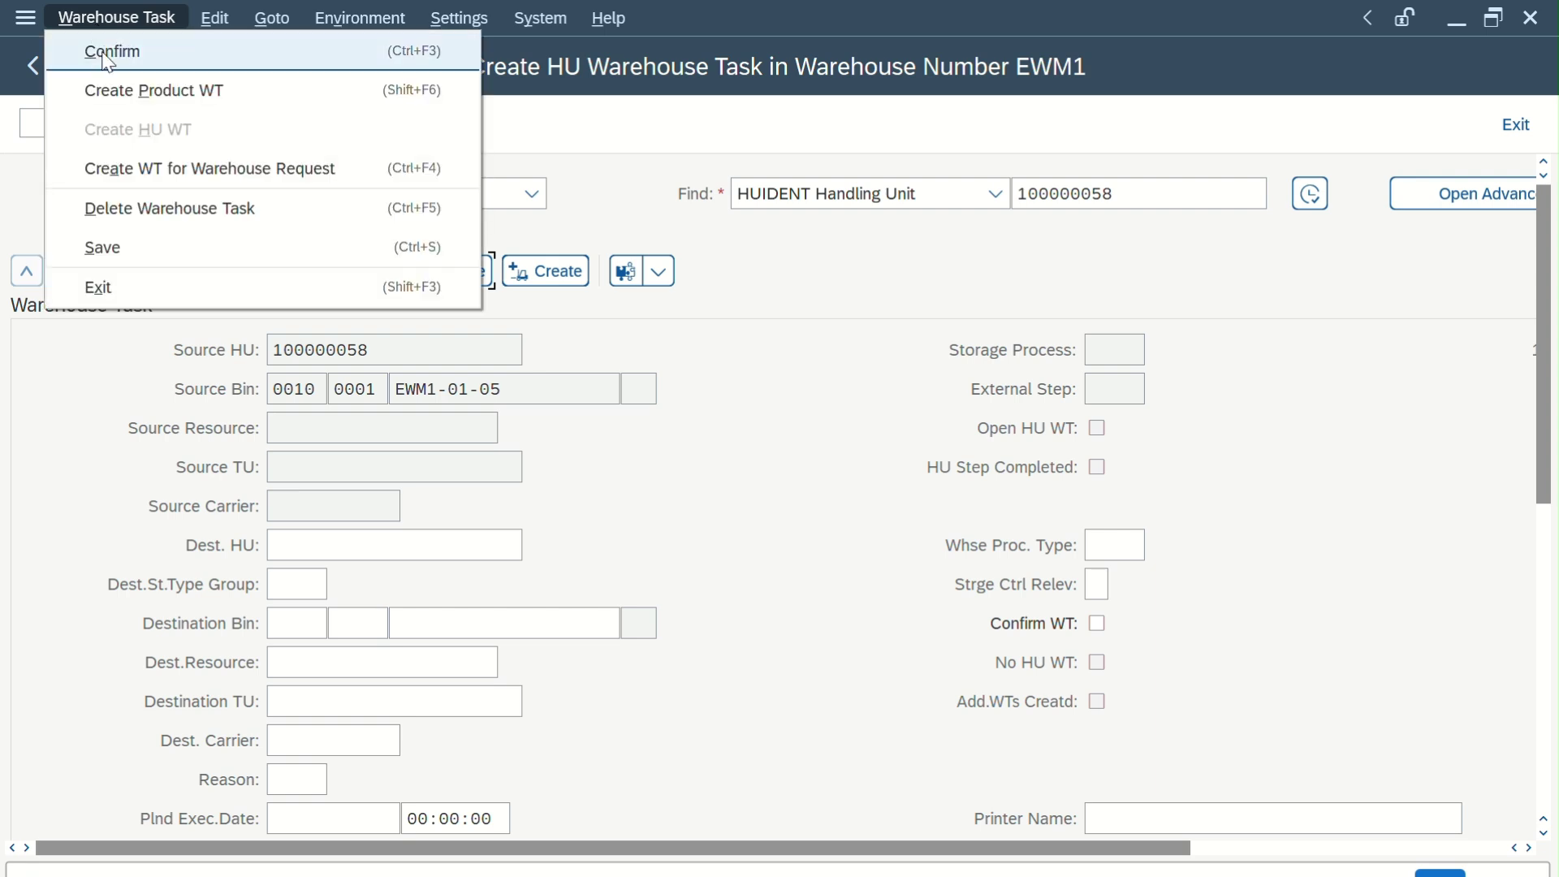
click(108, 53)
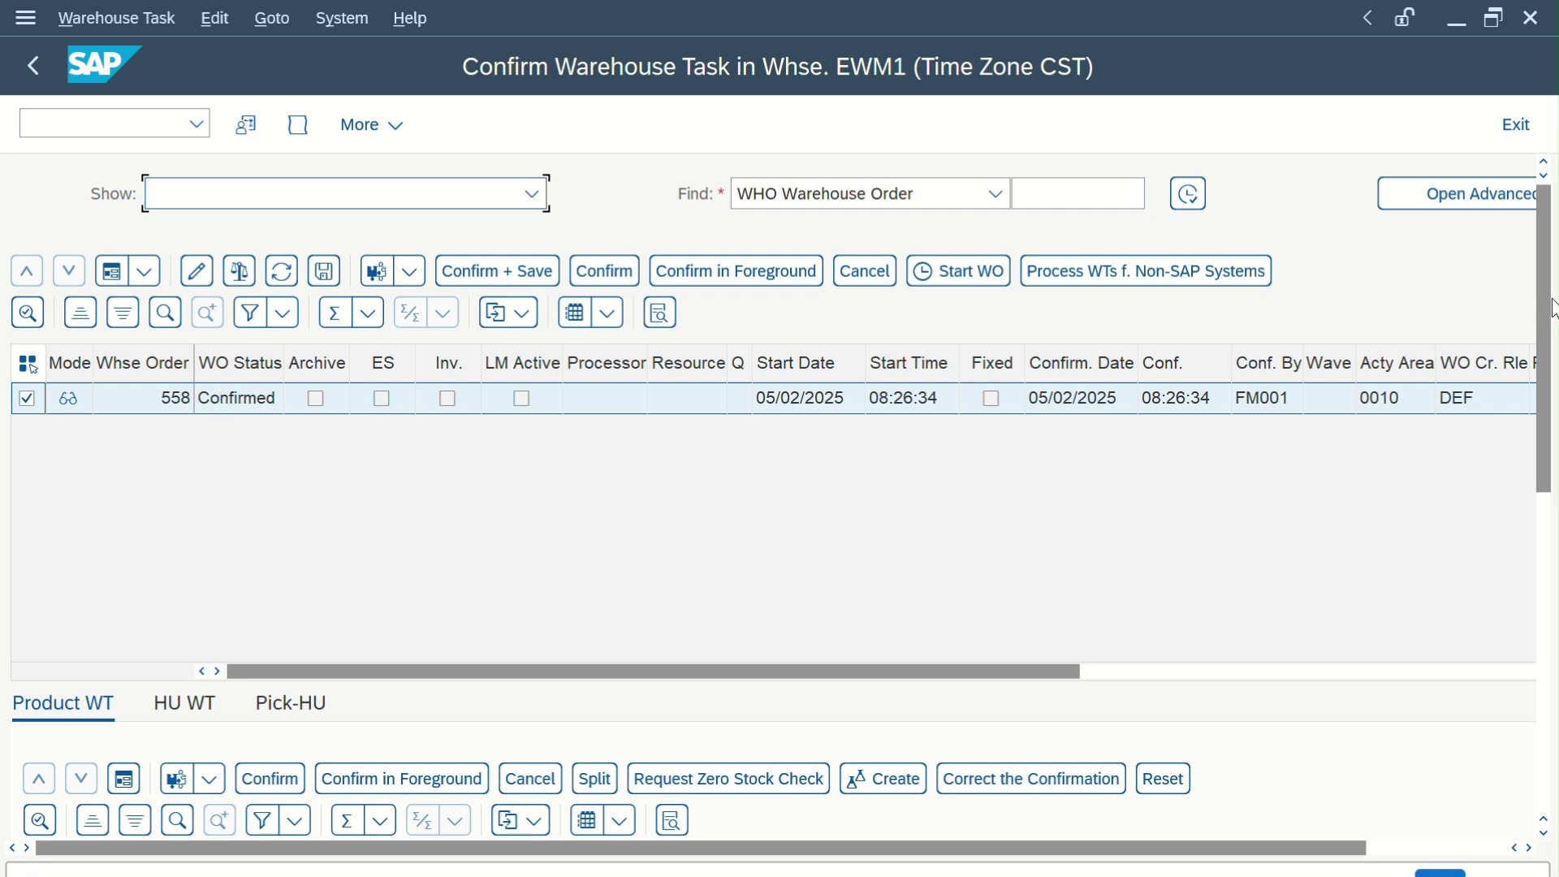
key(super+Right)
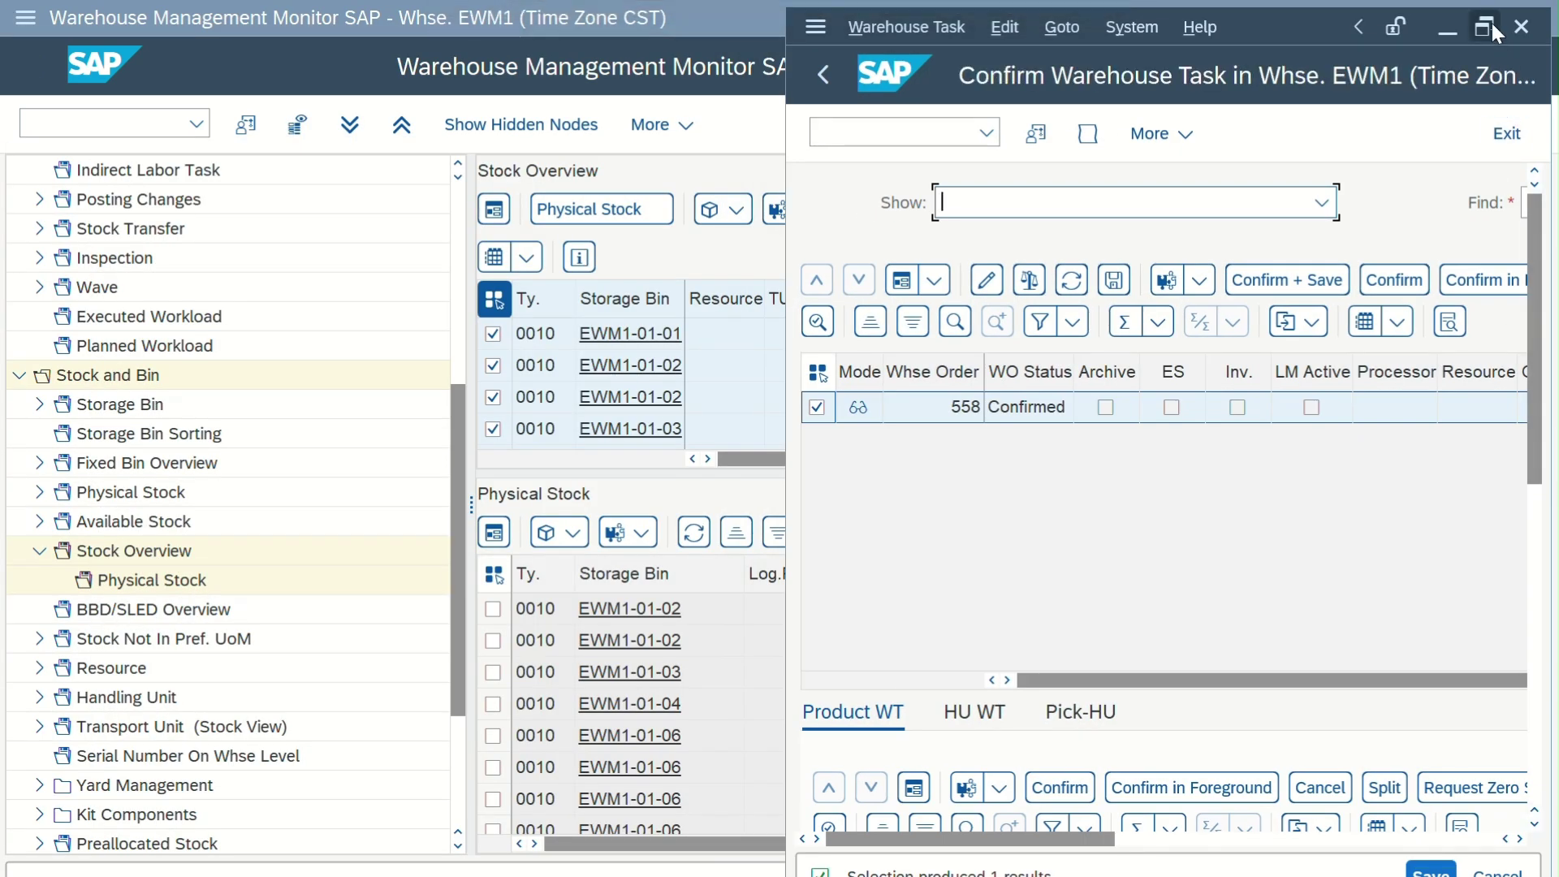
click(1492, 29)
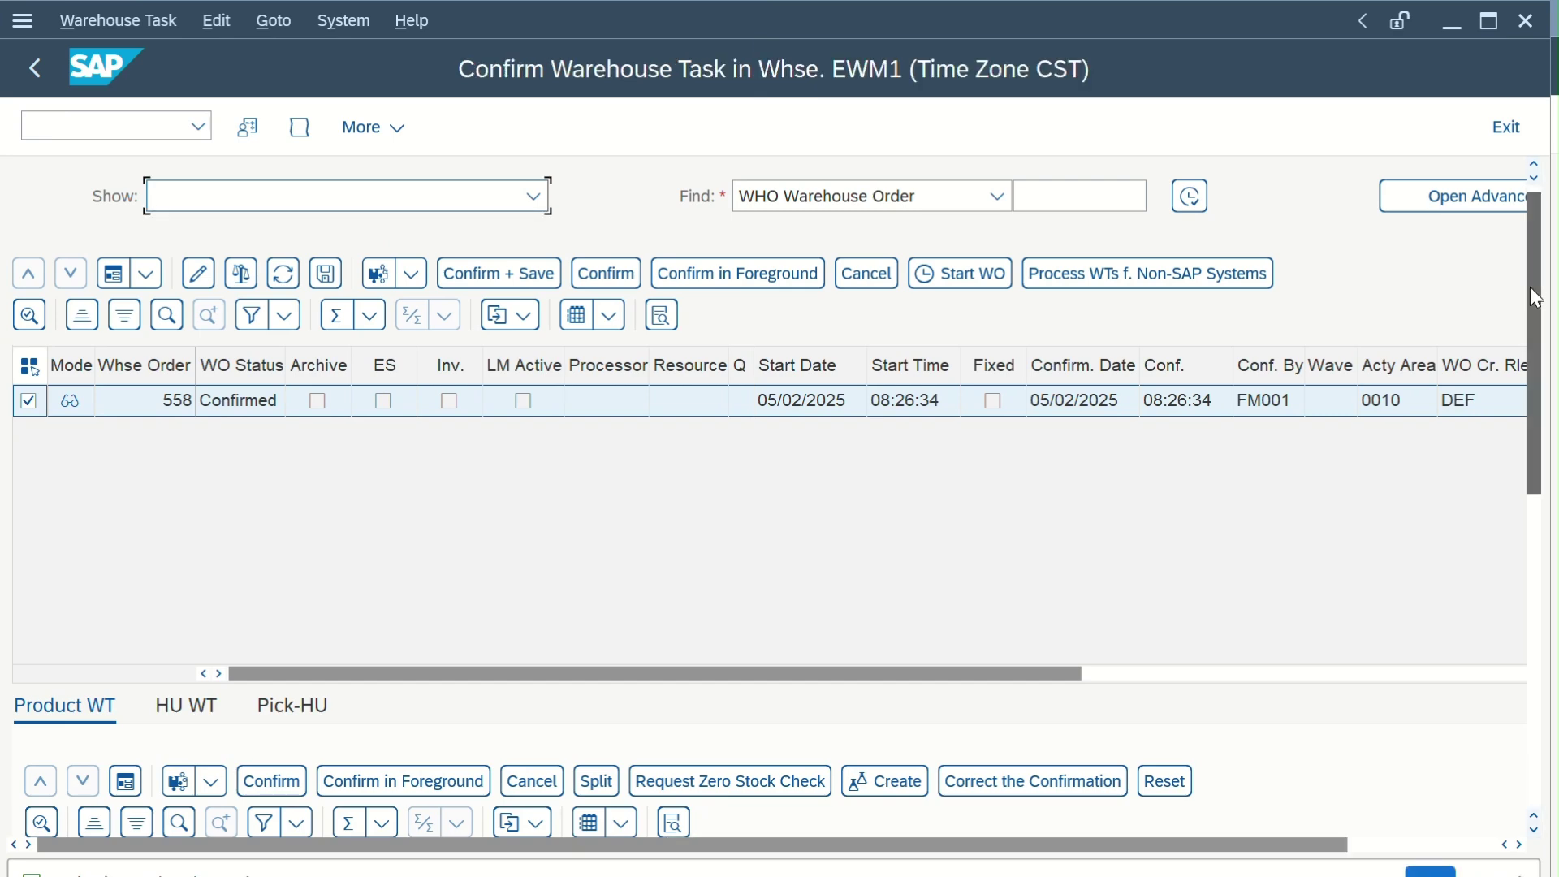
drag(1533, 198, 1538, 467)
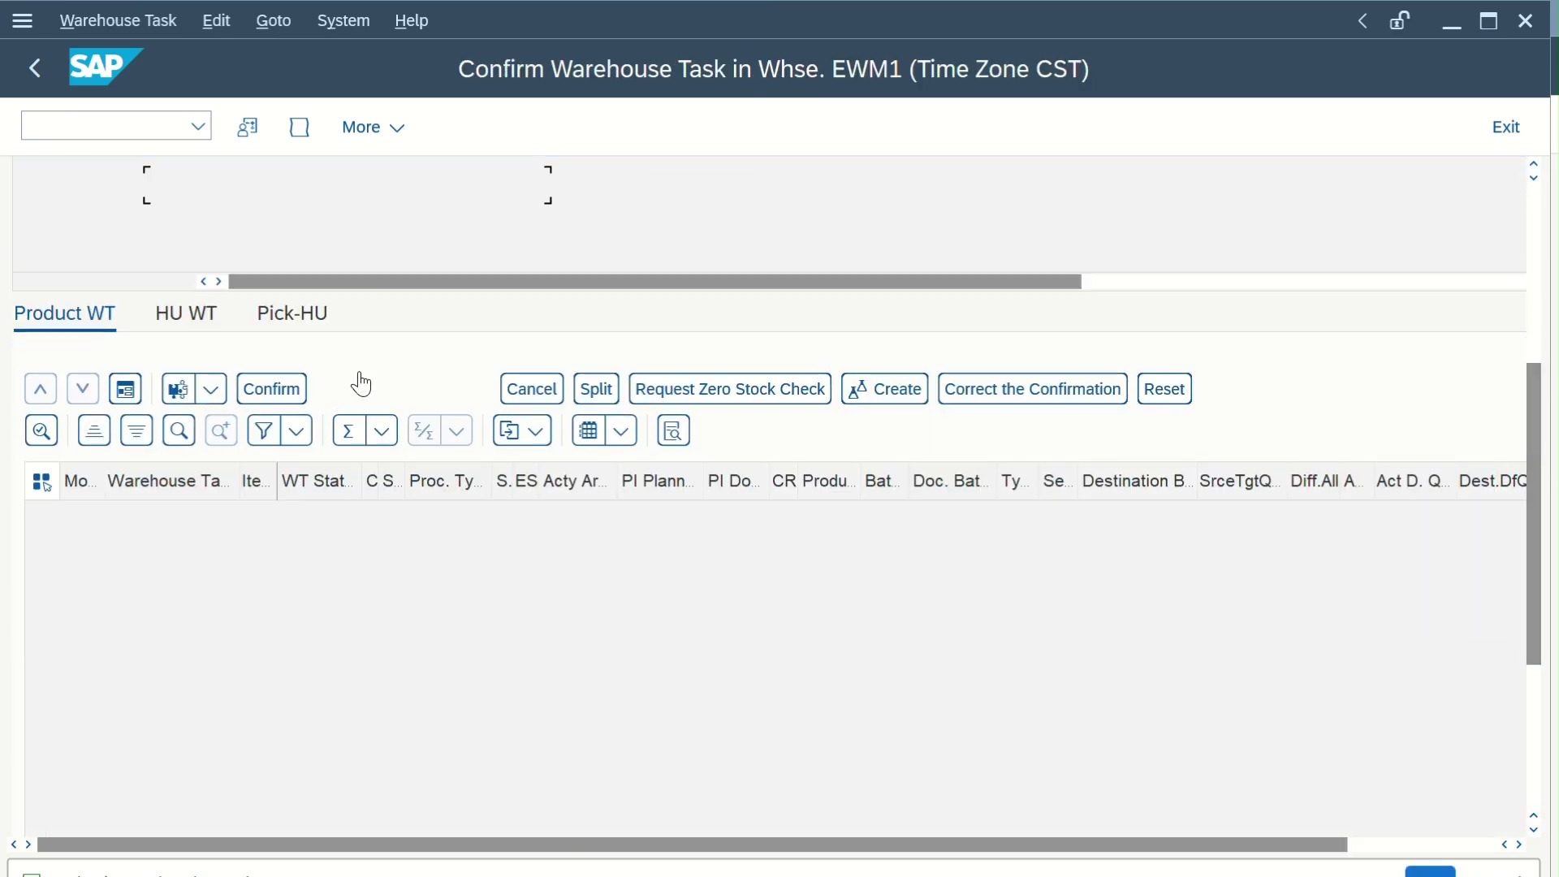
click(208, 329)
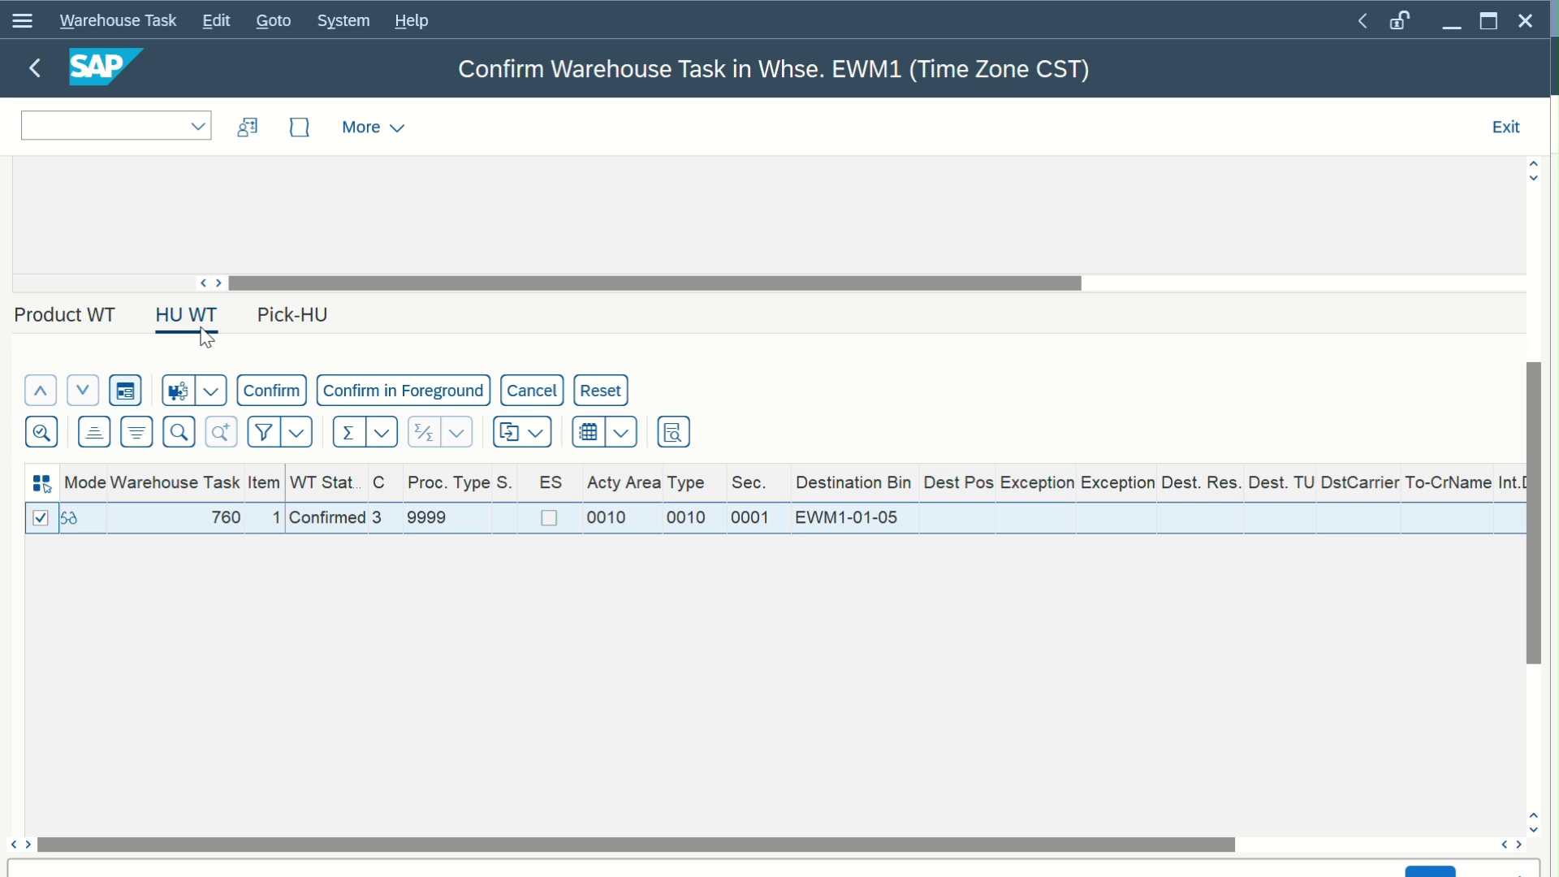
click(134, 394)
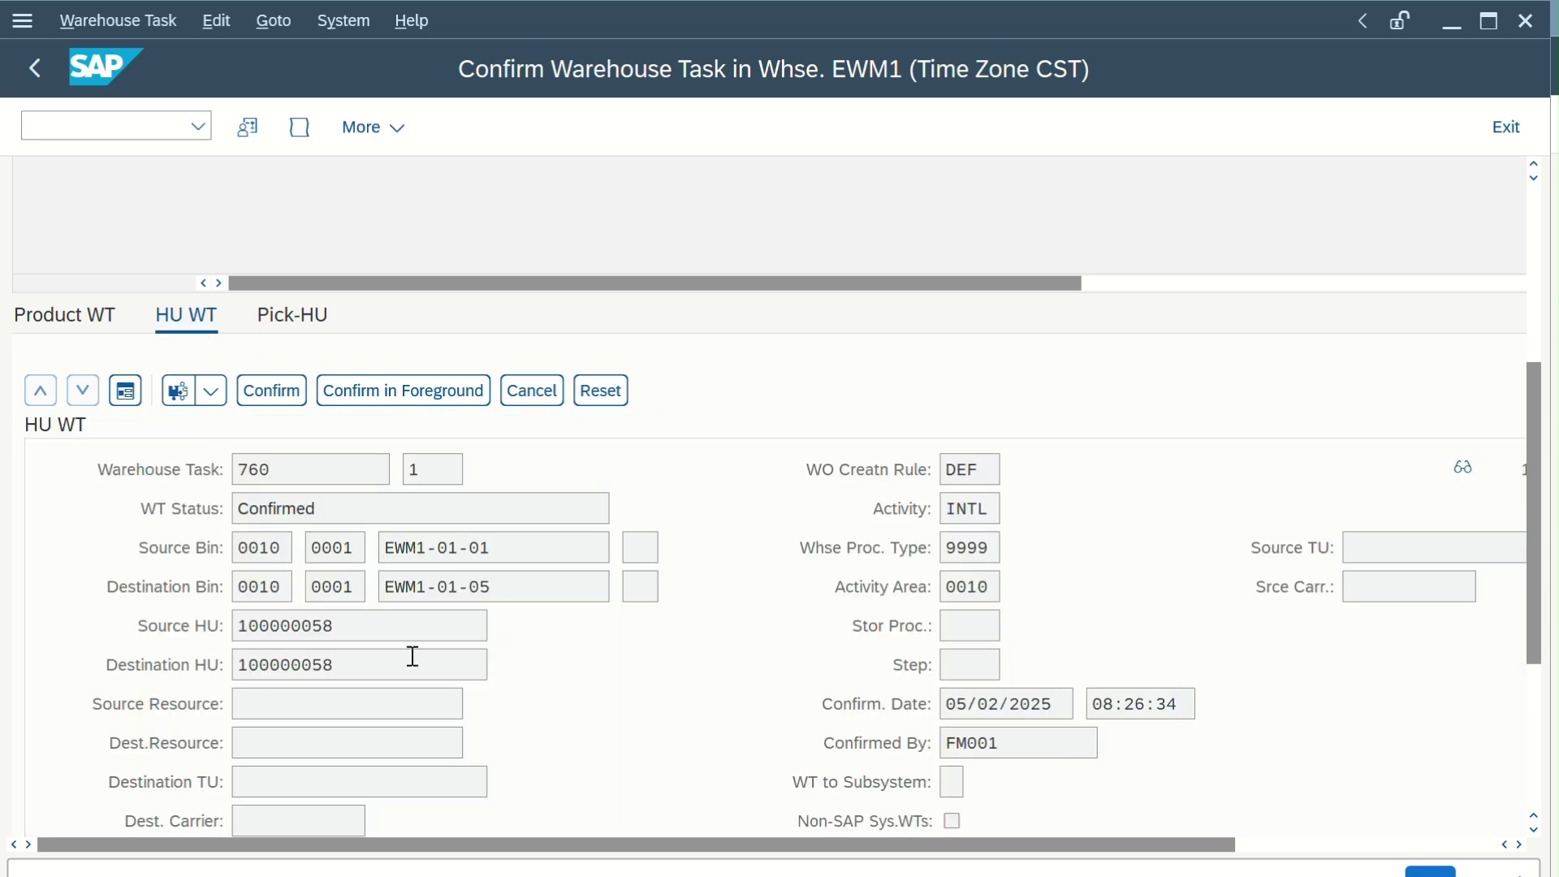
Examine the source bin and destination bin of the HU warehouse task
click(279, 549)
click(487, 550)
drag(492, 550, 308, 569)
click(512, 550)
drag(511, 551, 284, 551)
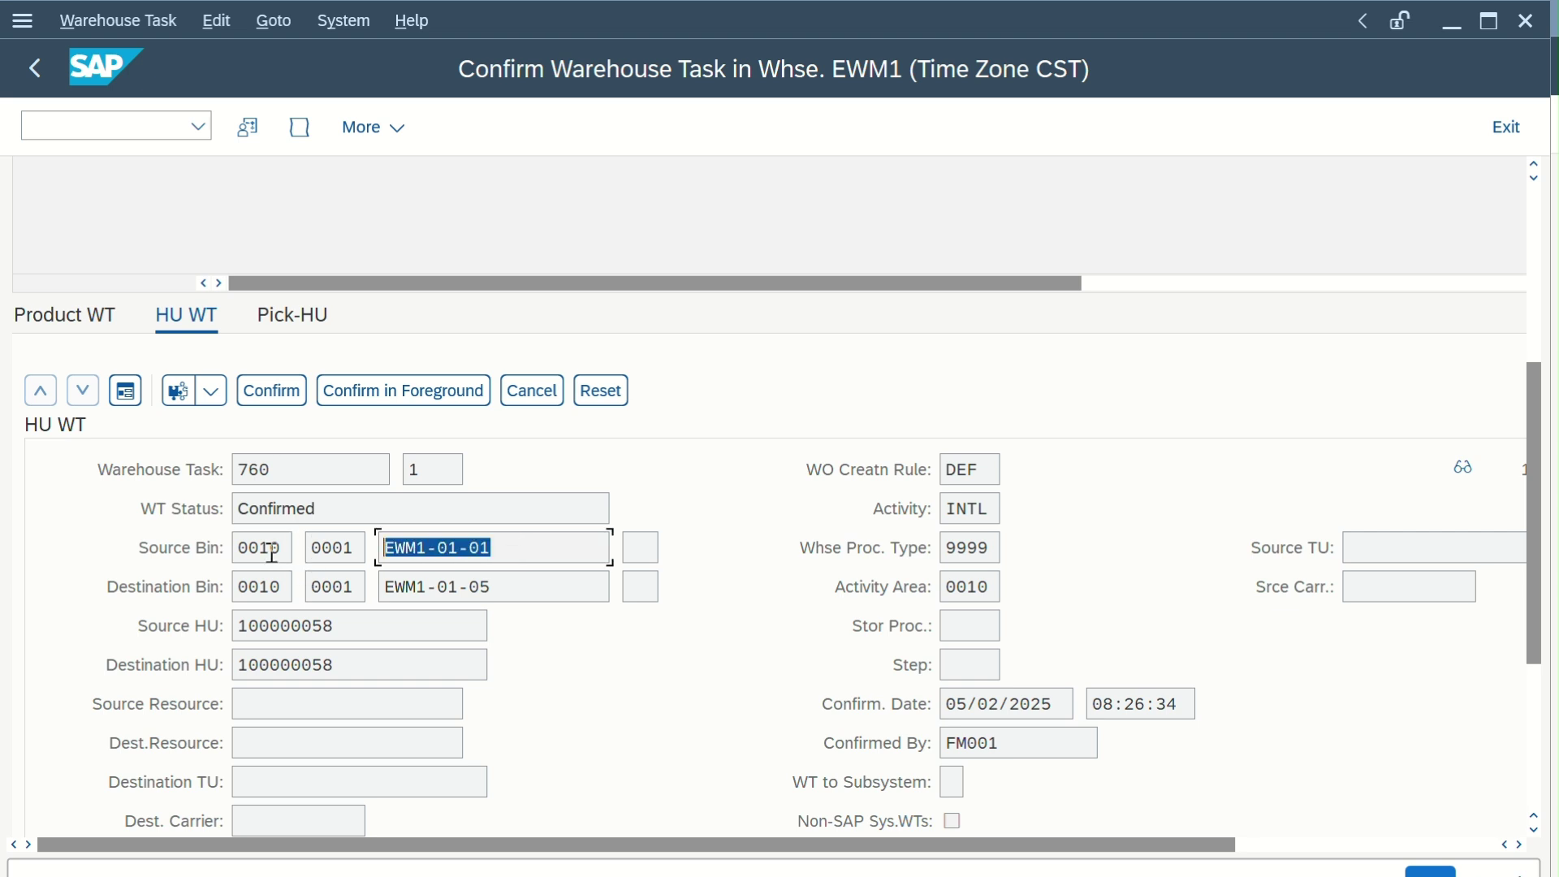
click(489, 593)
drag(497, 587, 281, 599)
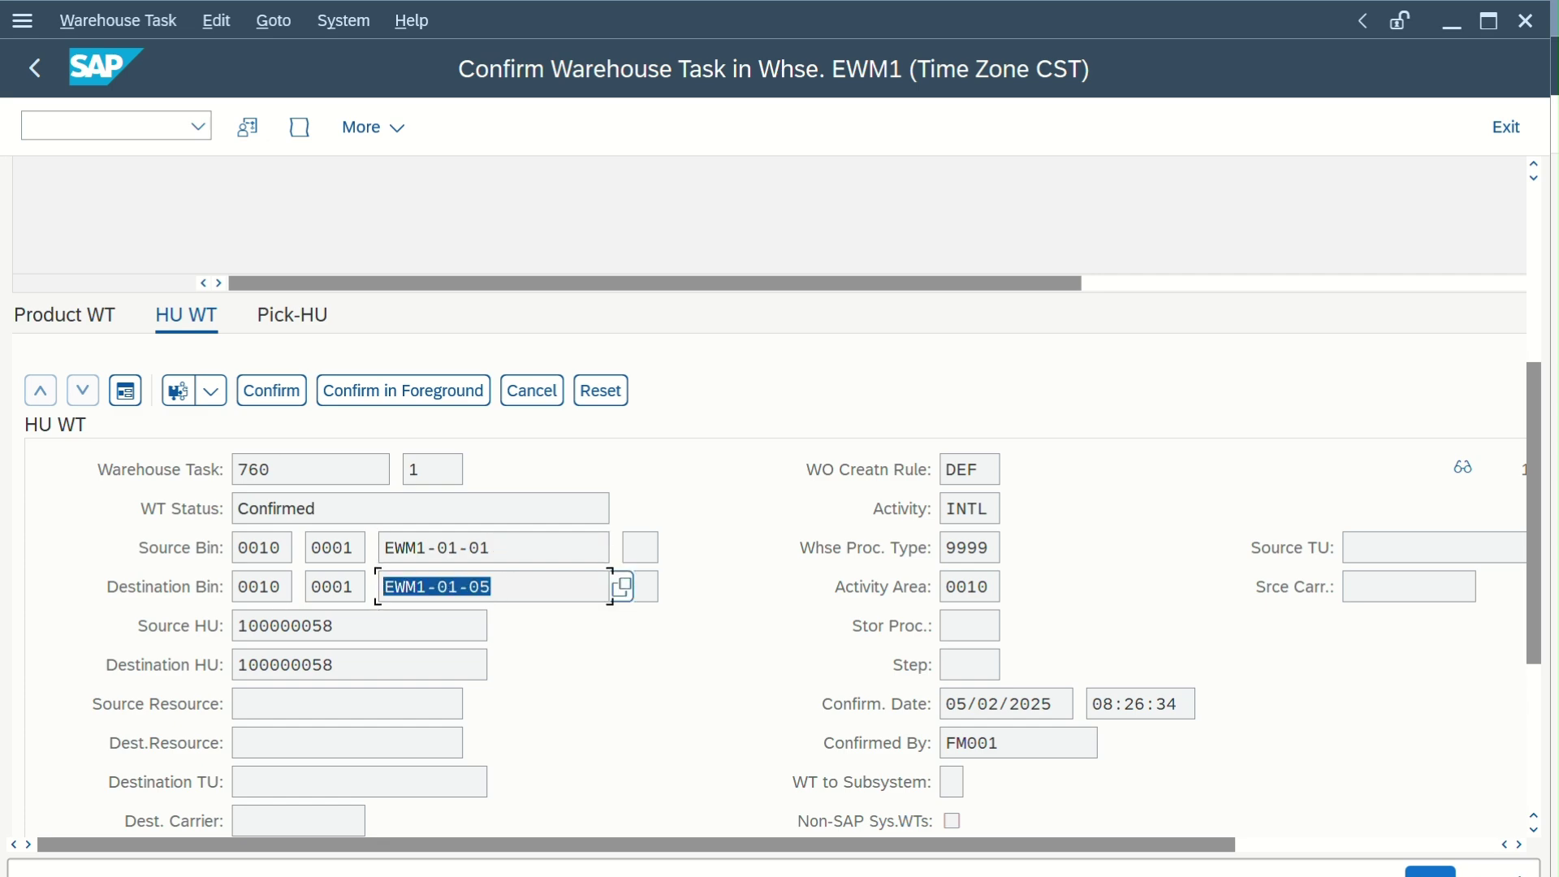
Refresh the warehouse monitor's stock overview, redisplay the physical stock, and locate handling unit 100000058 and its bin
click(551, 826)
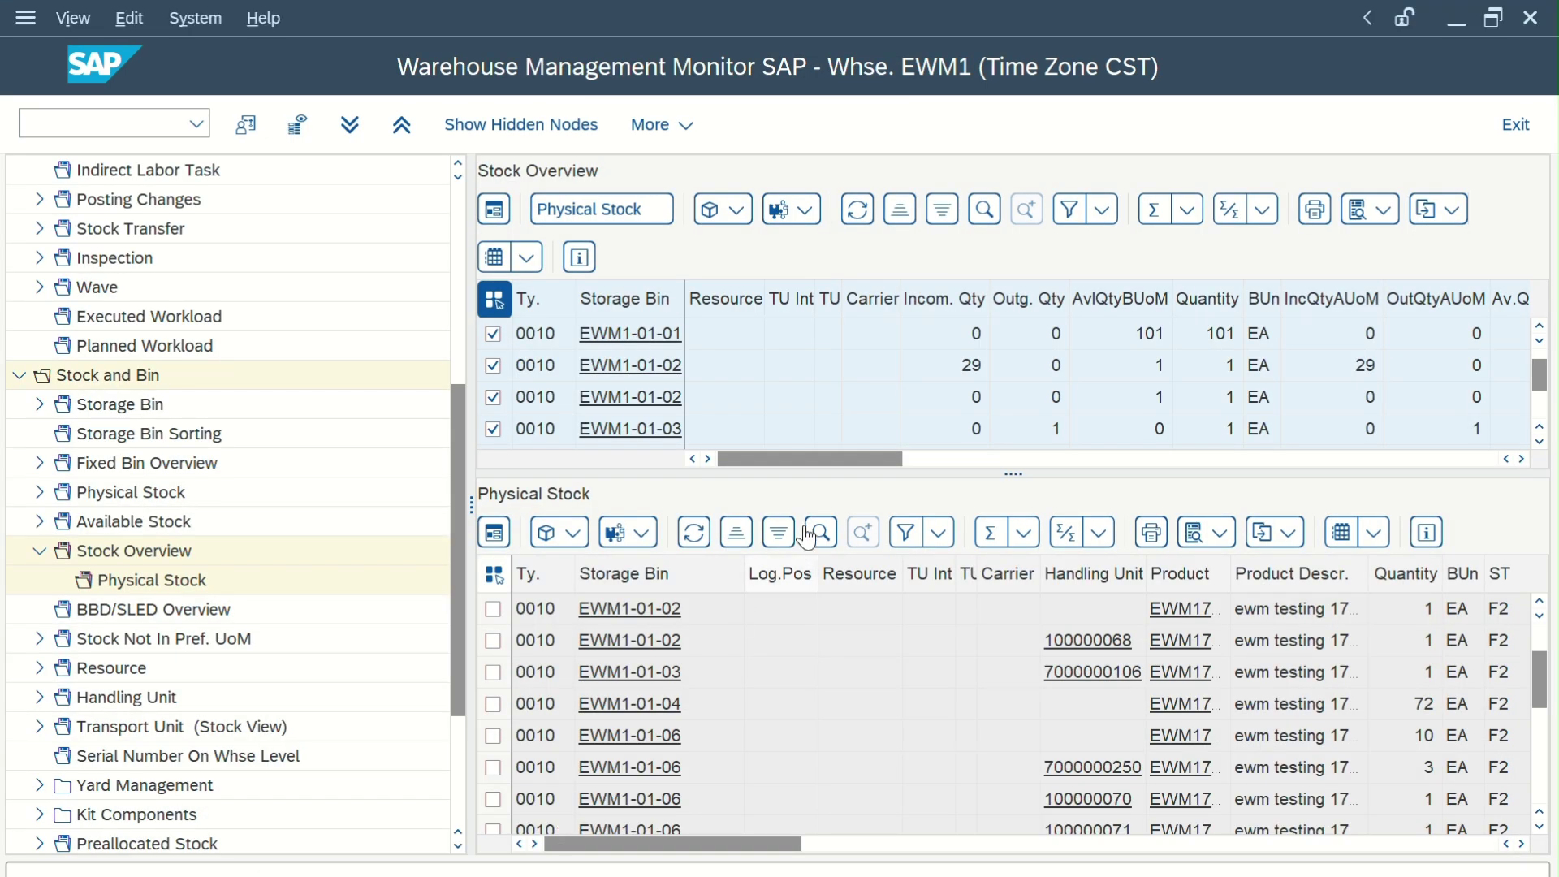
click(856, 209)
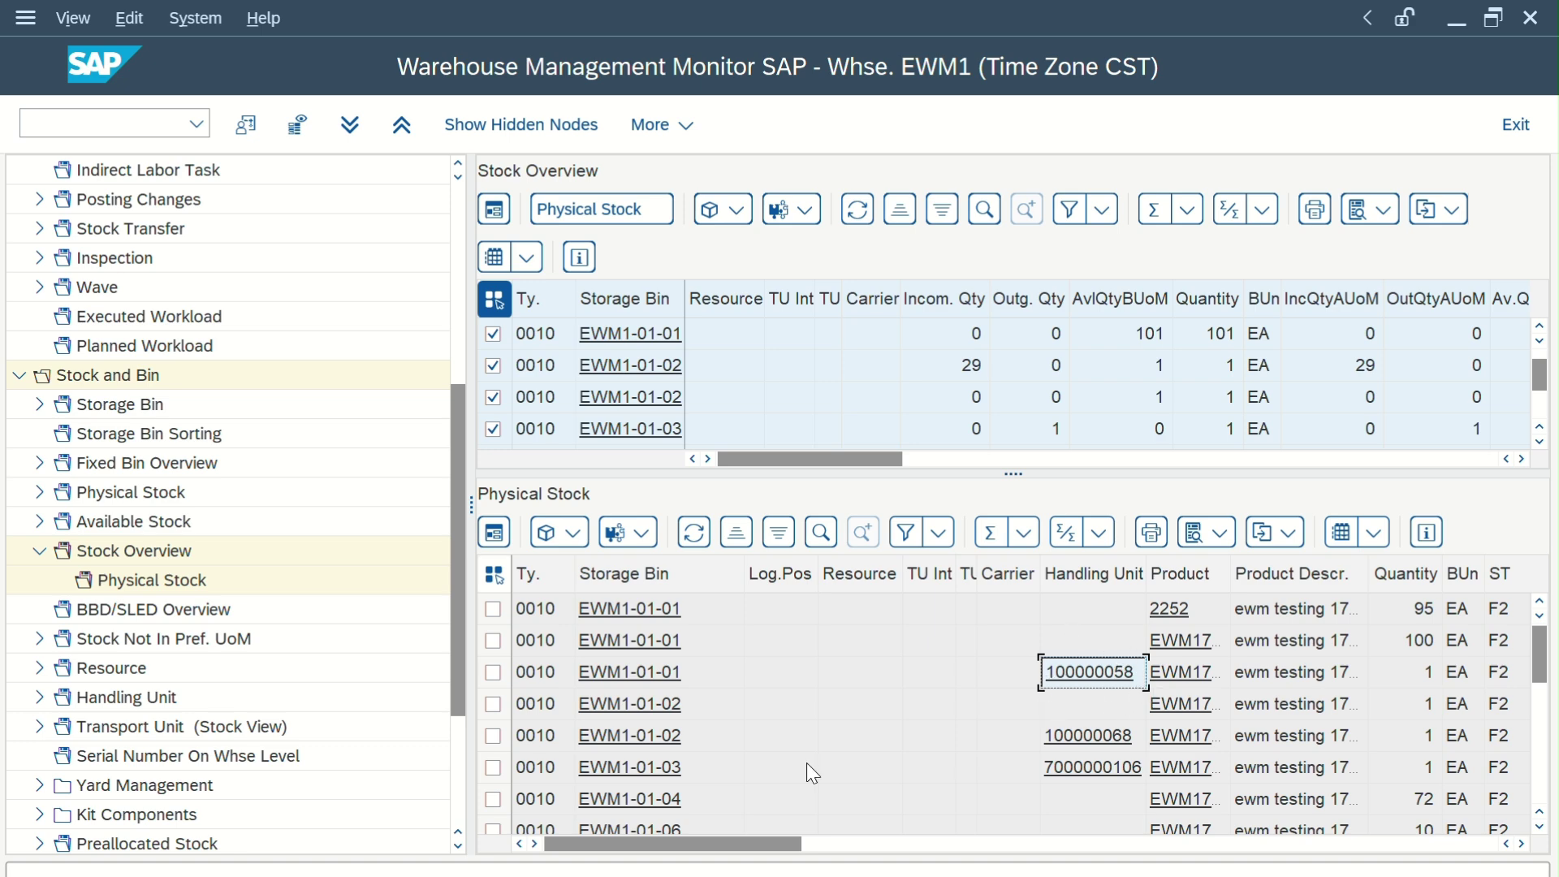
click(857, 214)
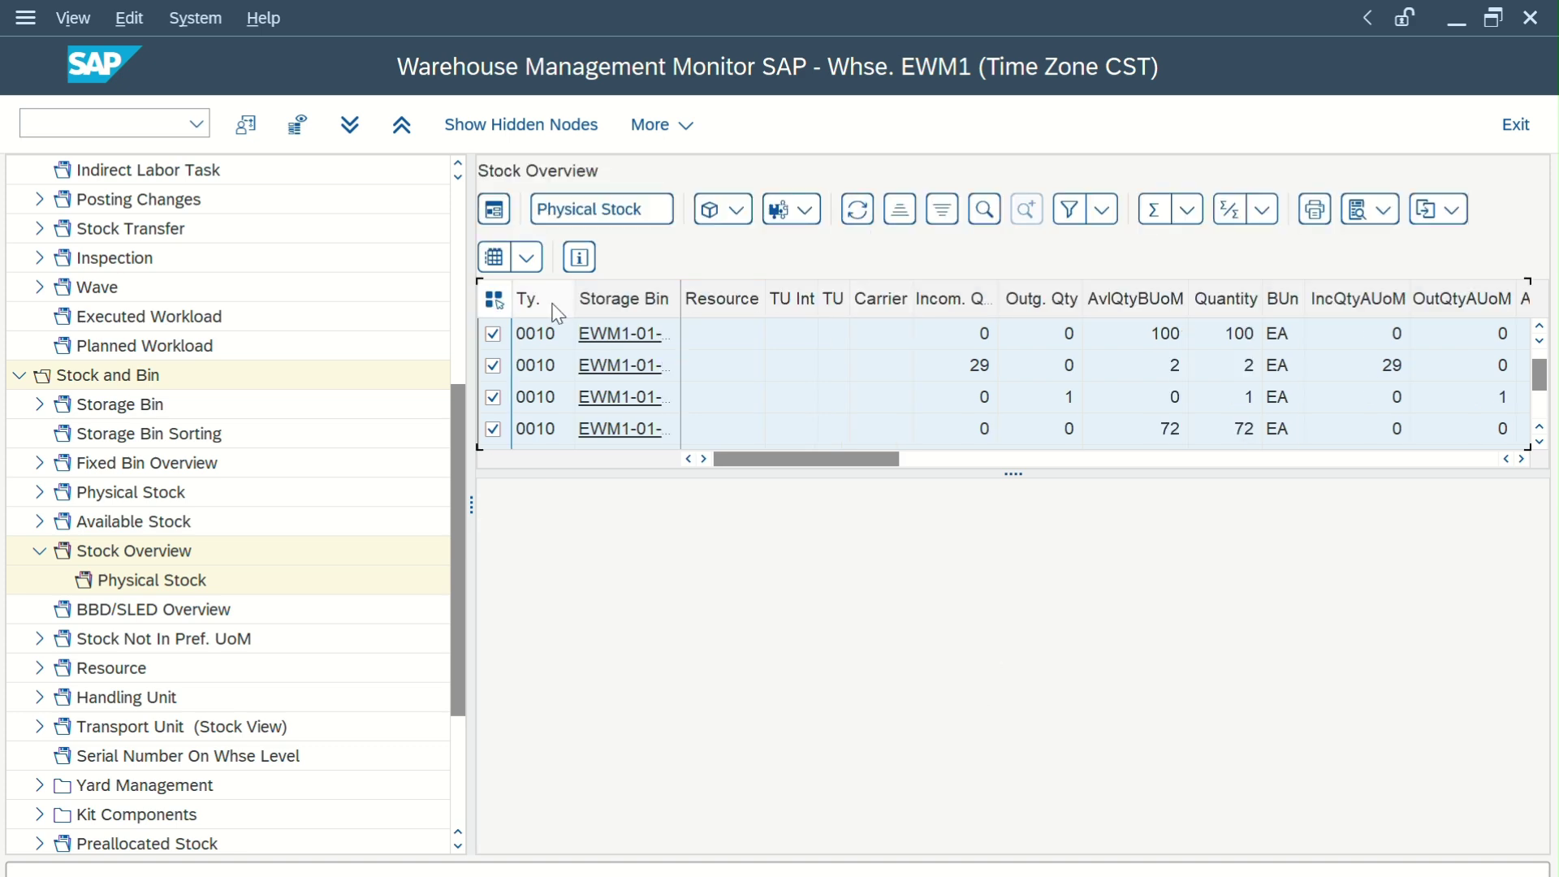
click(603, 208)
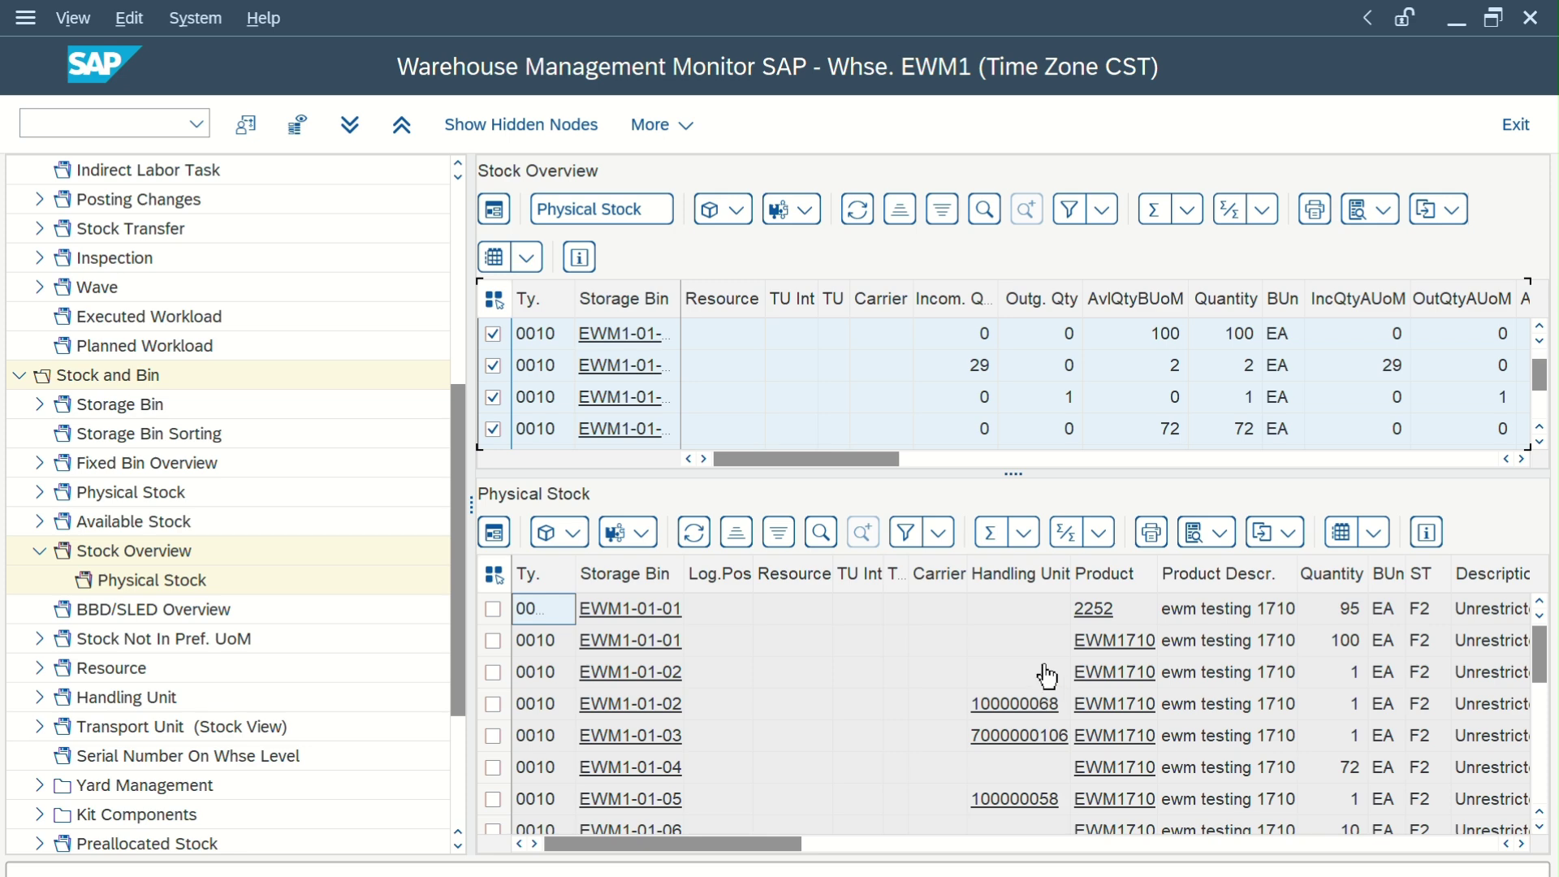
scroll(1060, 672, down, 2)
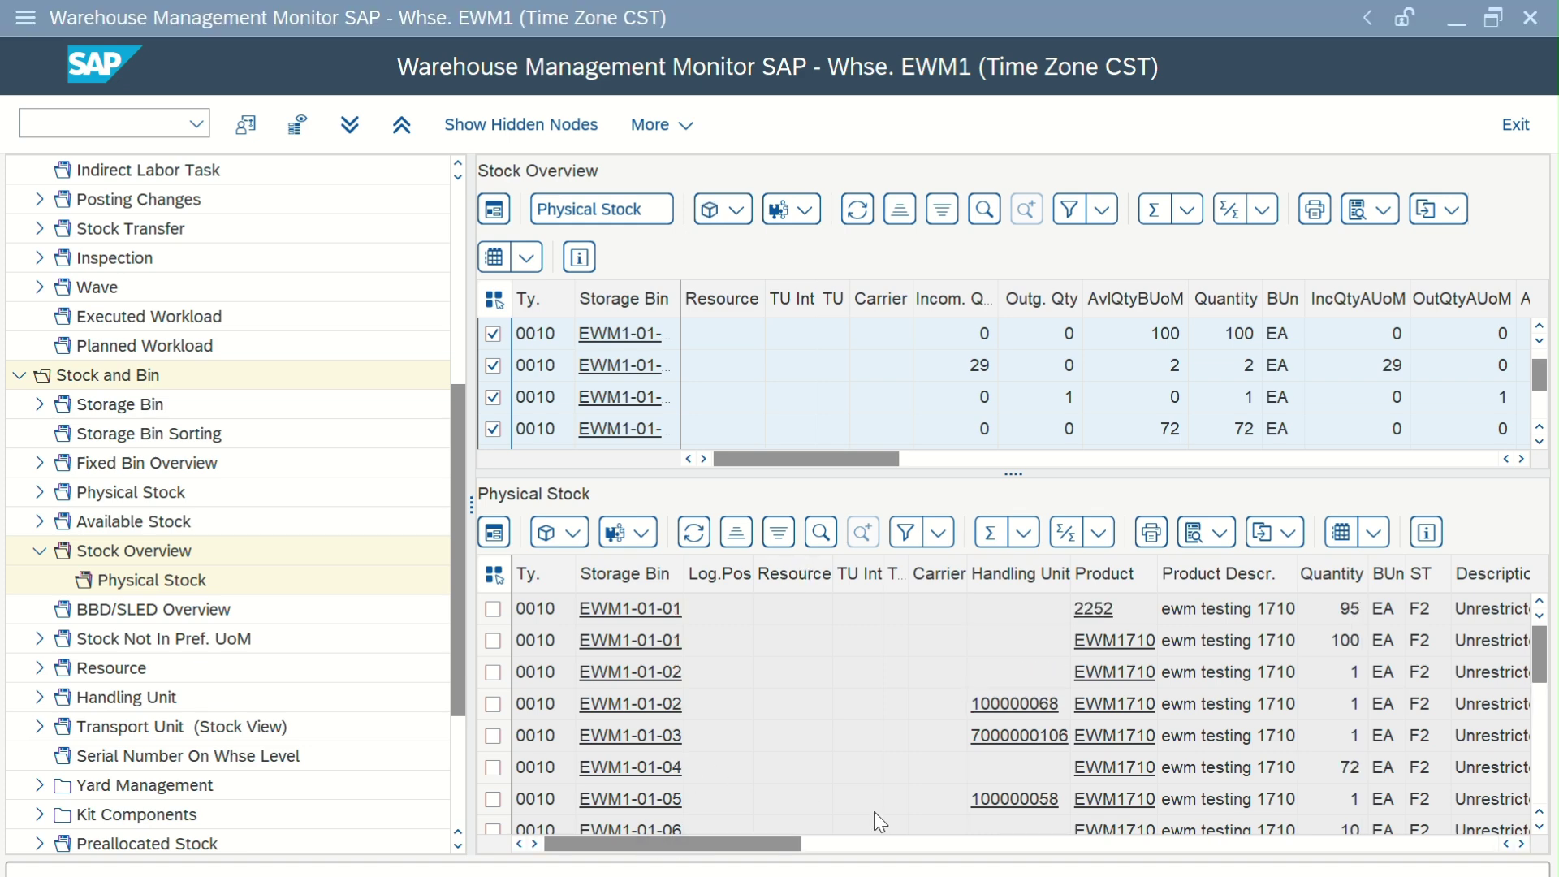
click(710, 798)
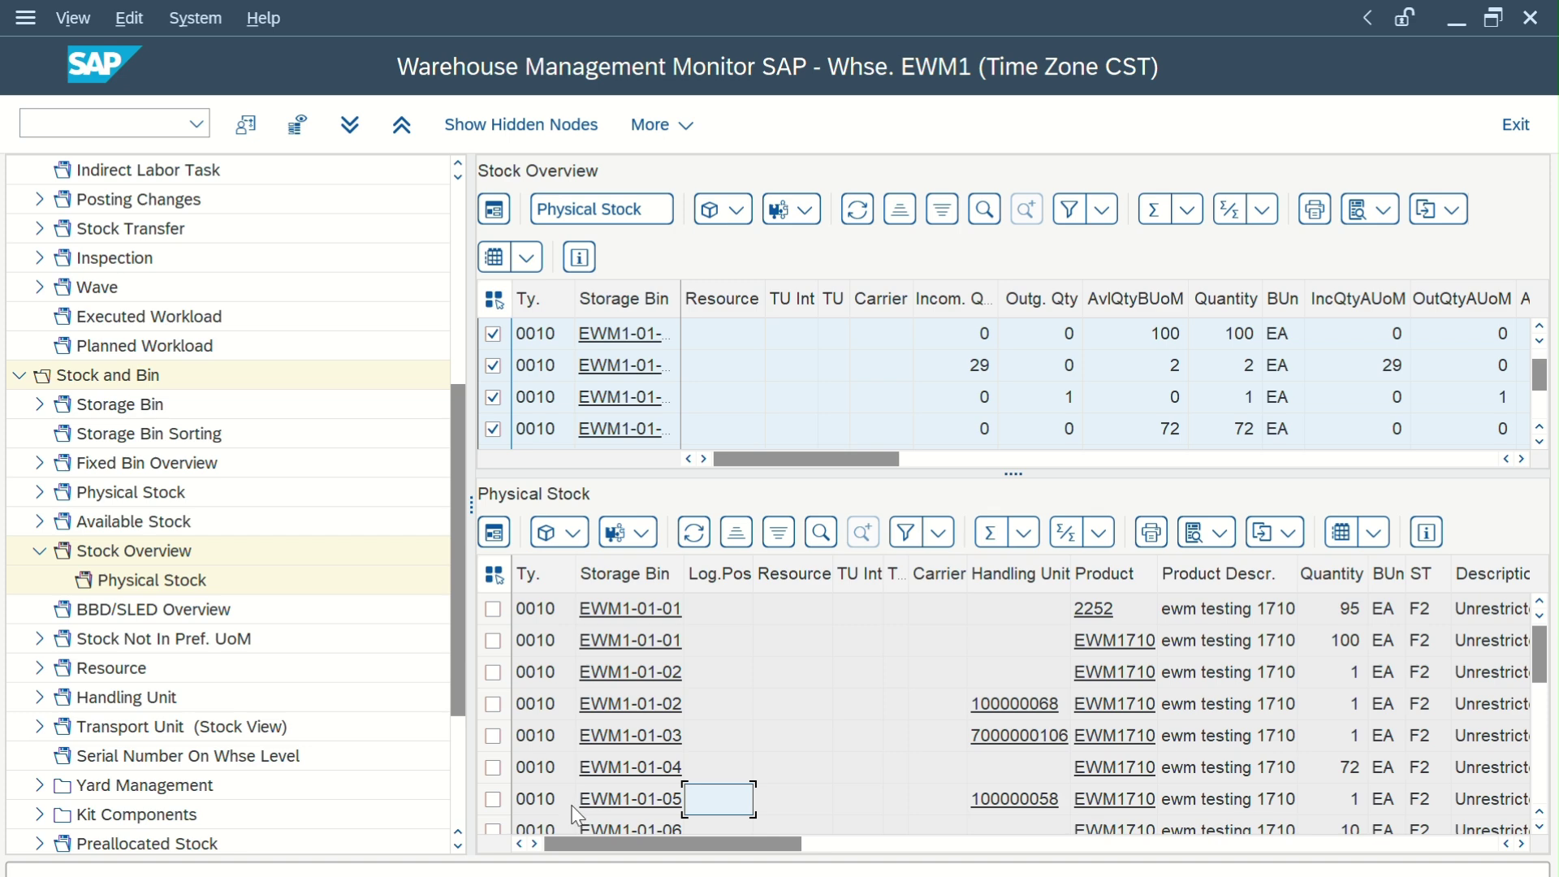
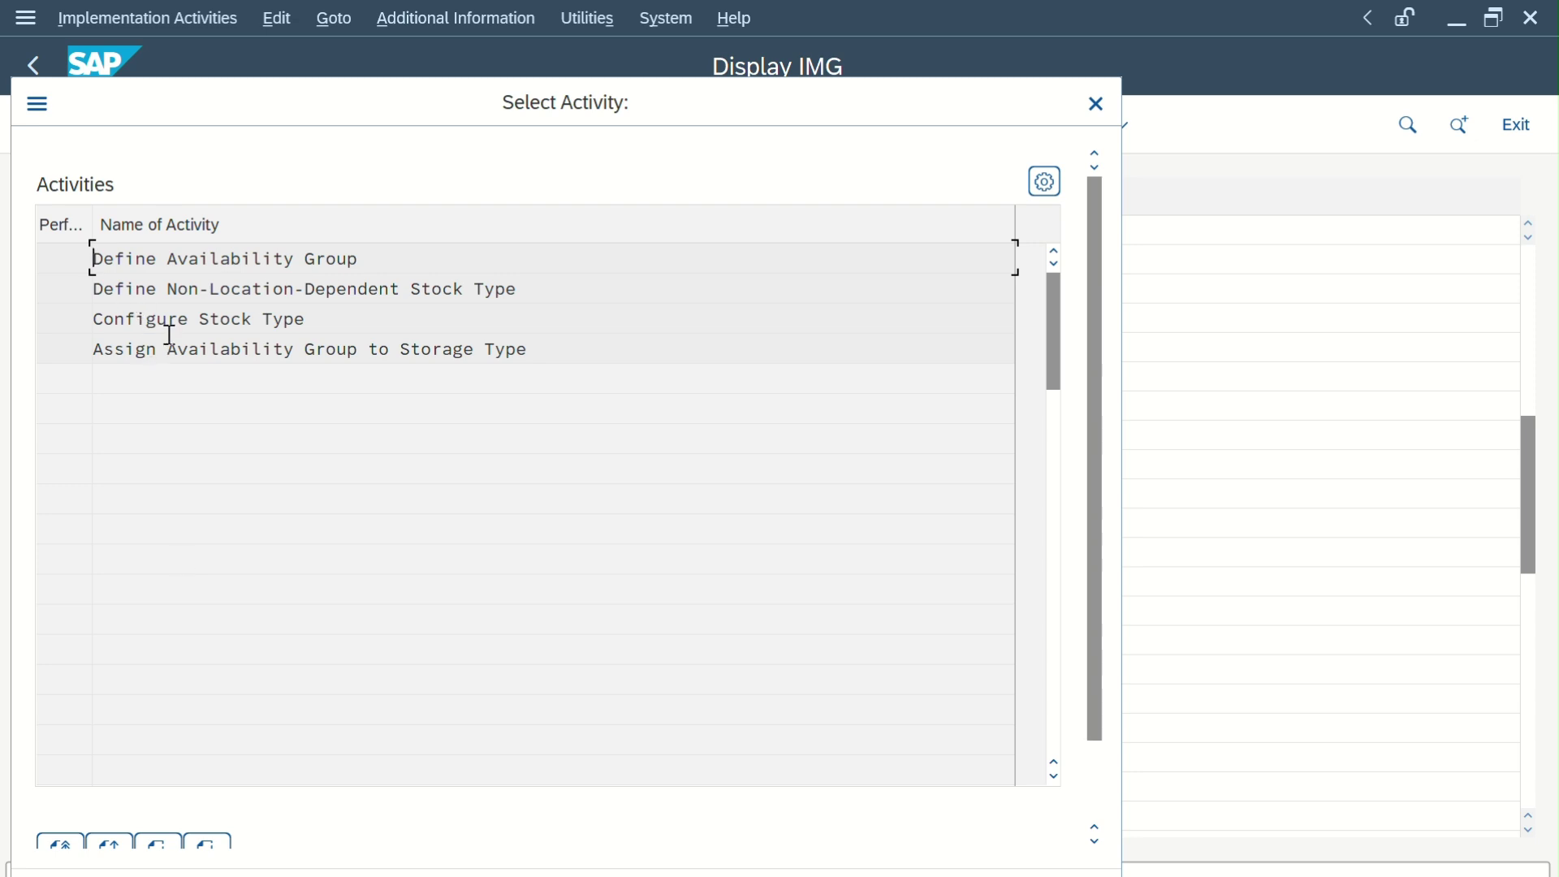
Open the Configure Stock Type activity to show the defined stock types
click(637, 40)
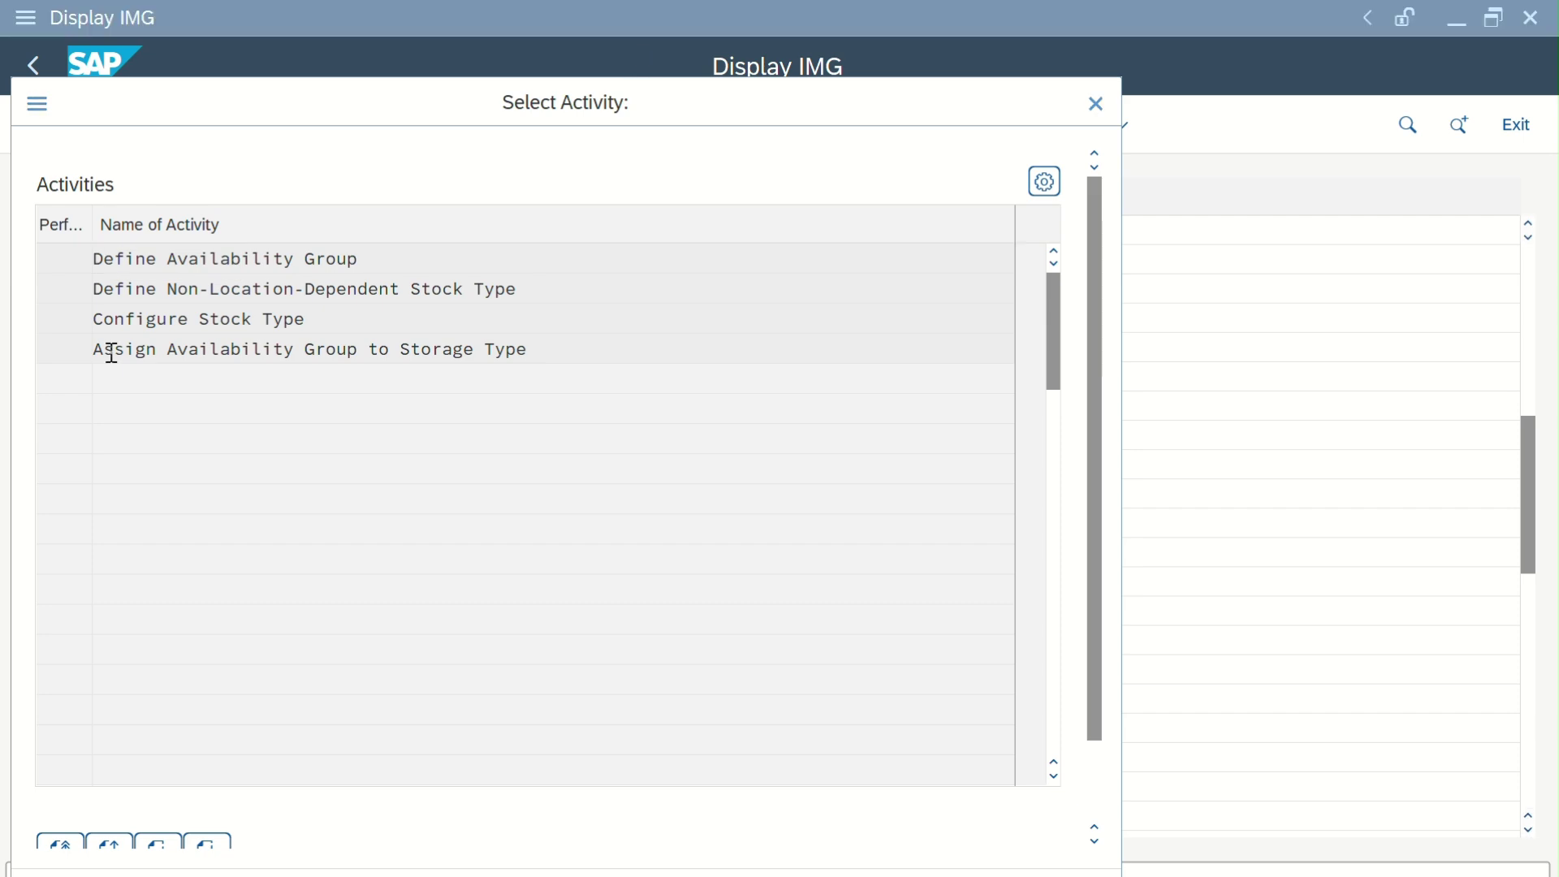
click(163, 329)
double_click(164, 327)
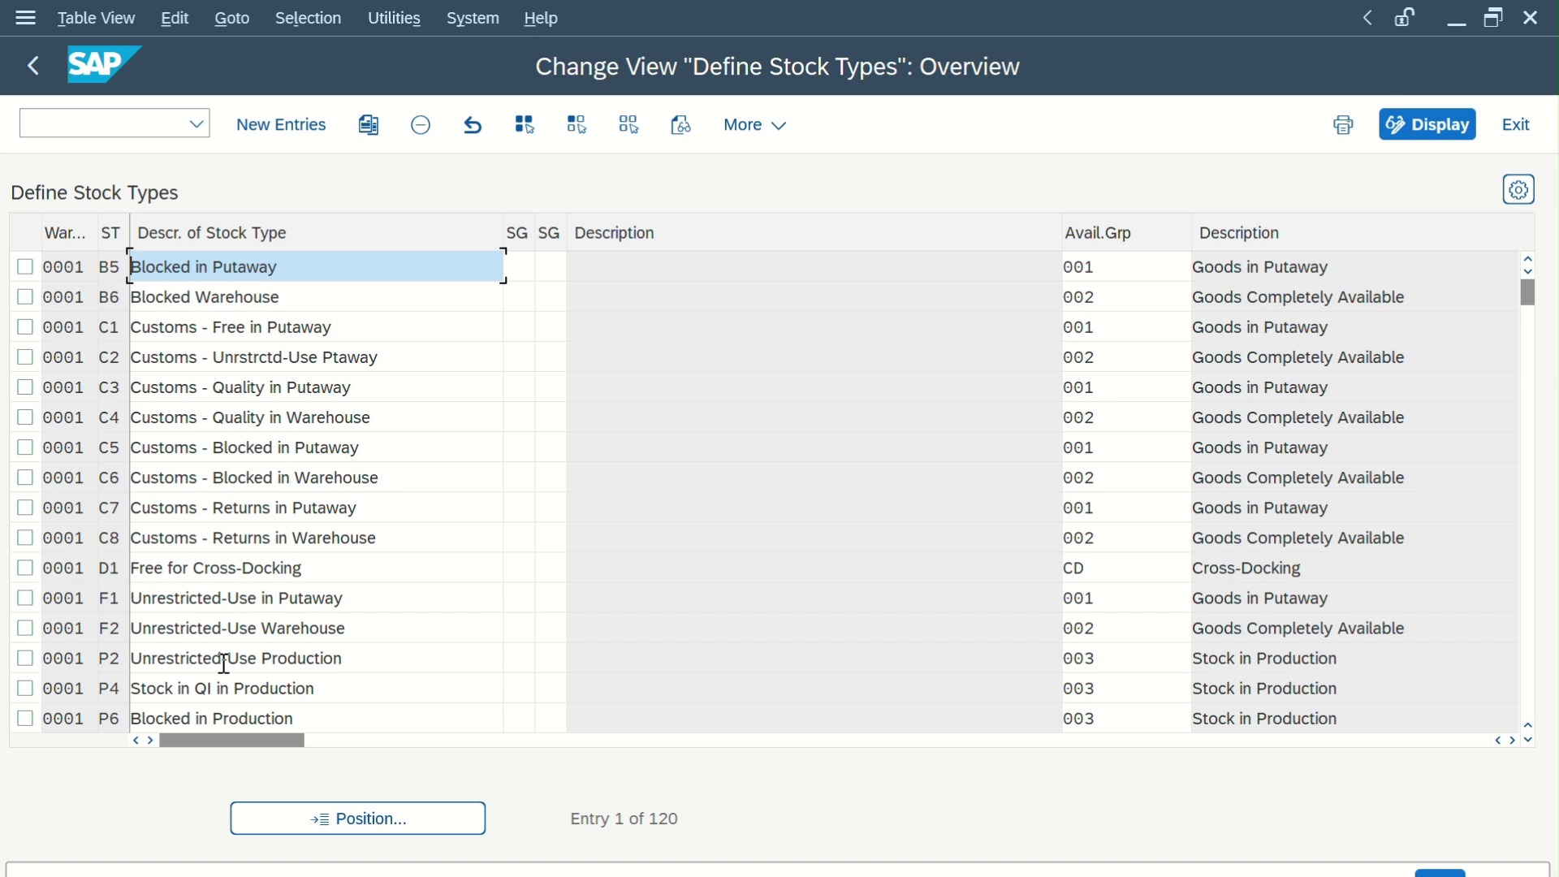
Examine scrapping stock types S5 and S6 of warehouse 0001, and position the list at warehouse EWM1
scroll(191, 536, down, 1)
scroll(192, 538, down, 2)
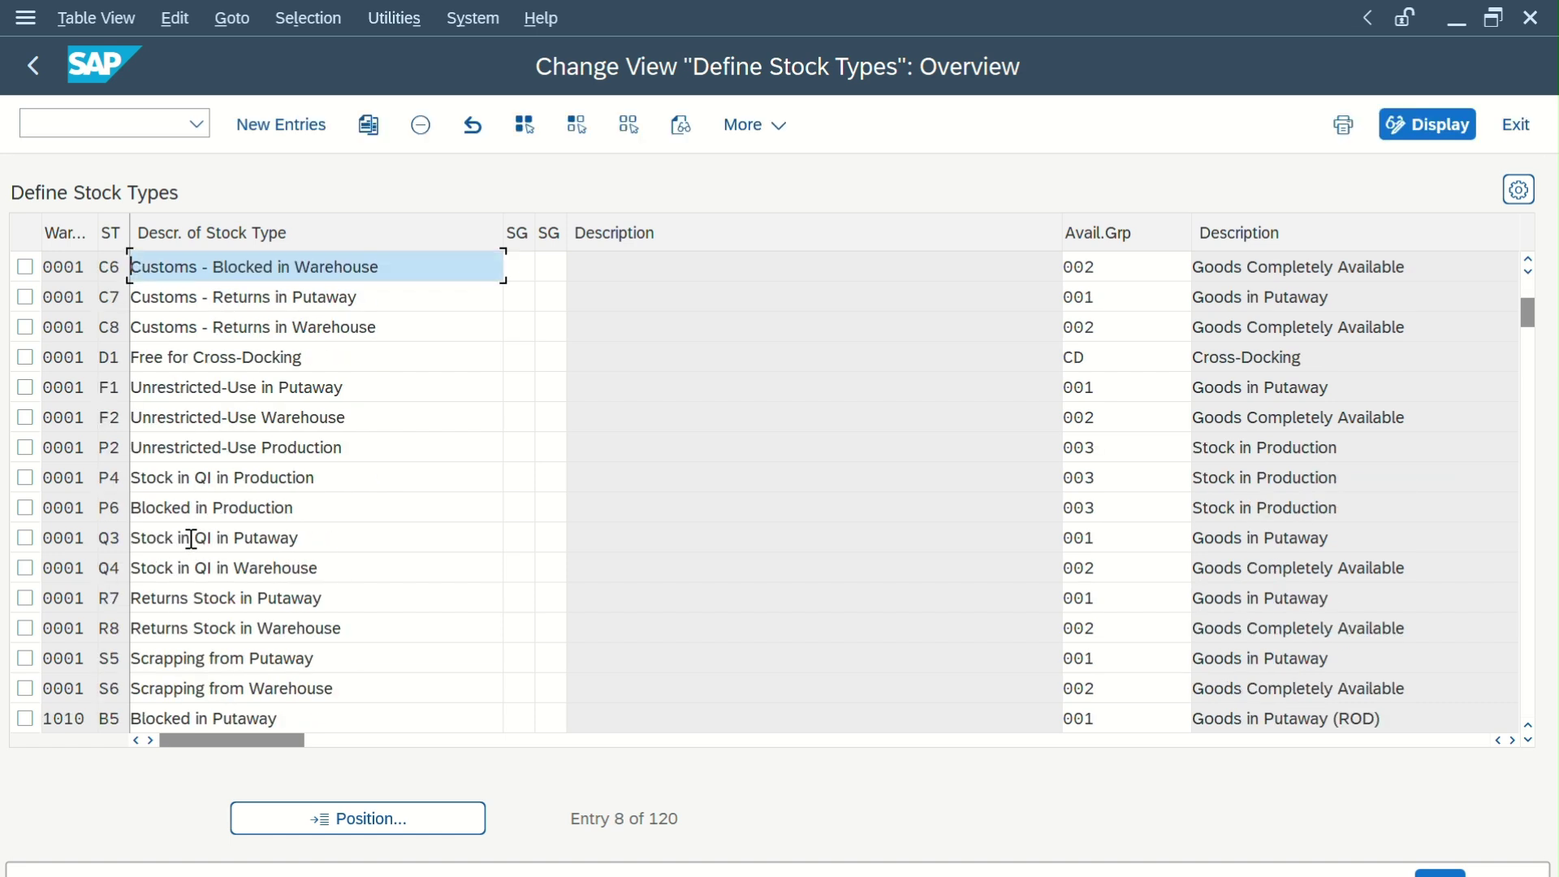
click(127, 662)
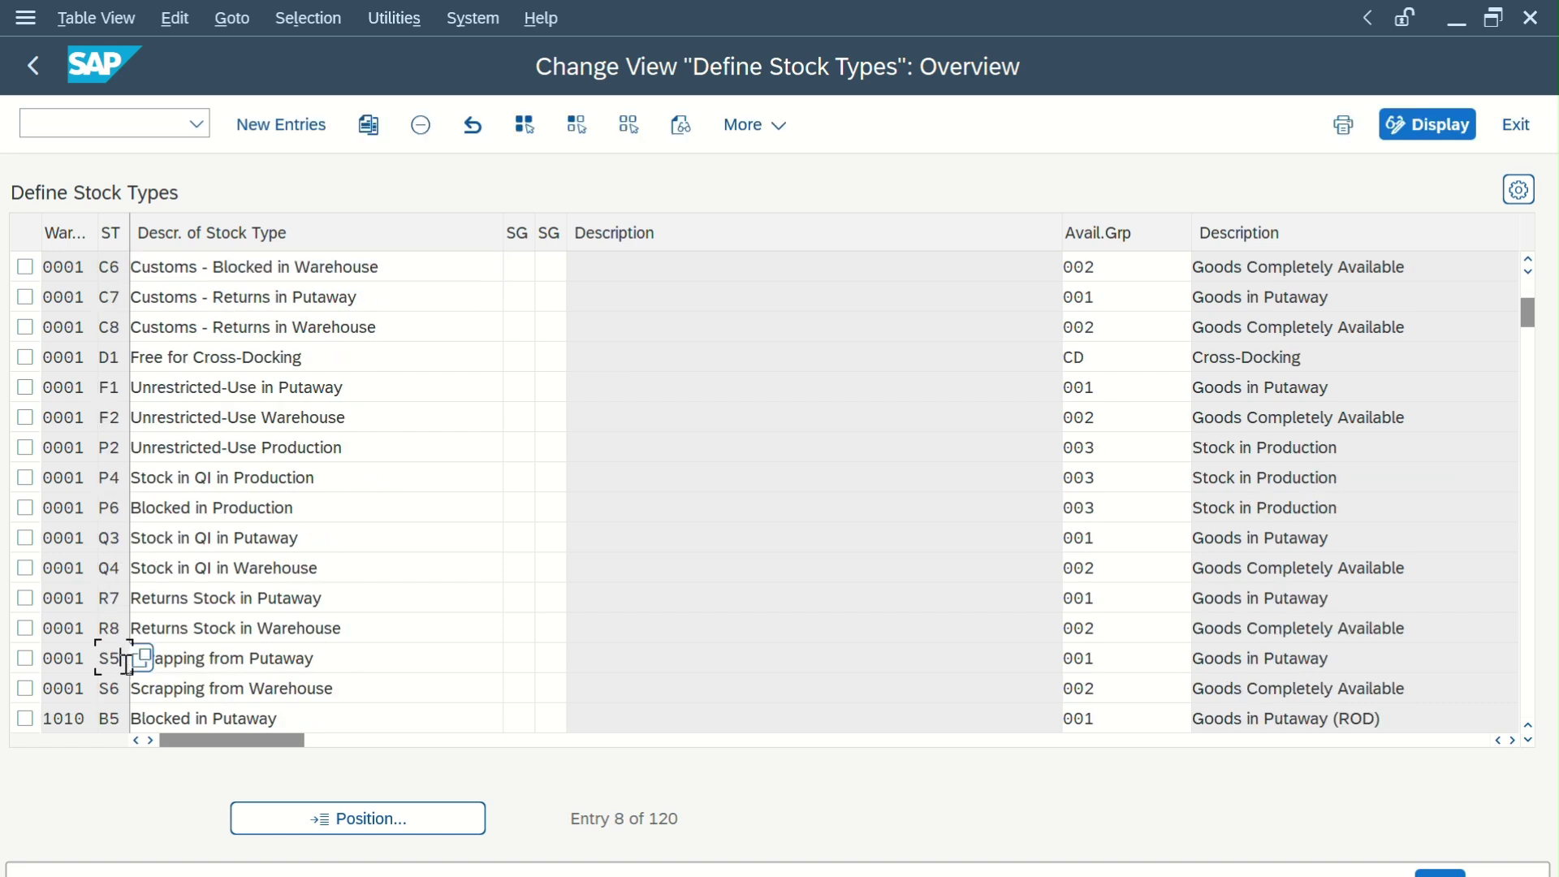
click(106, 689)
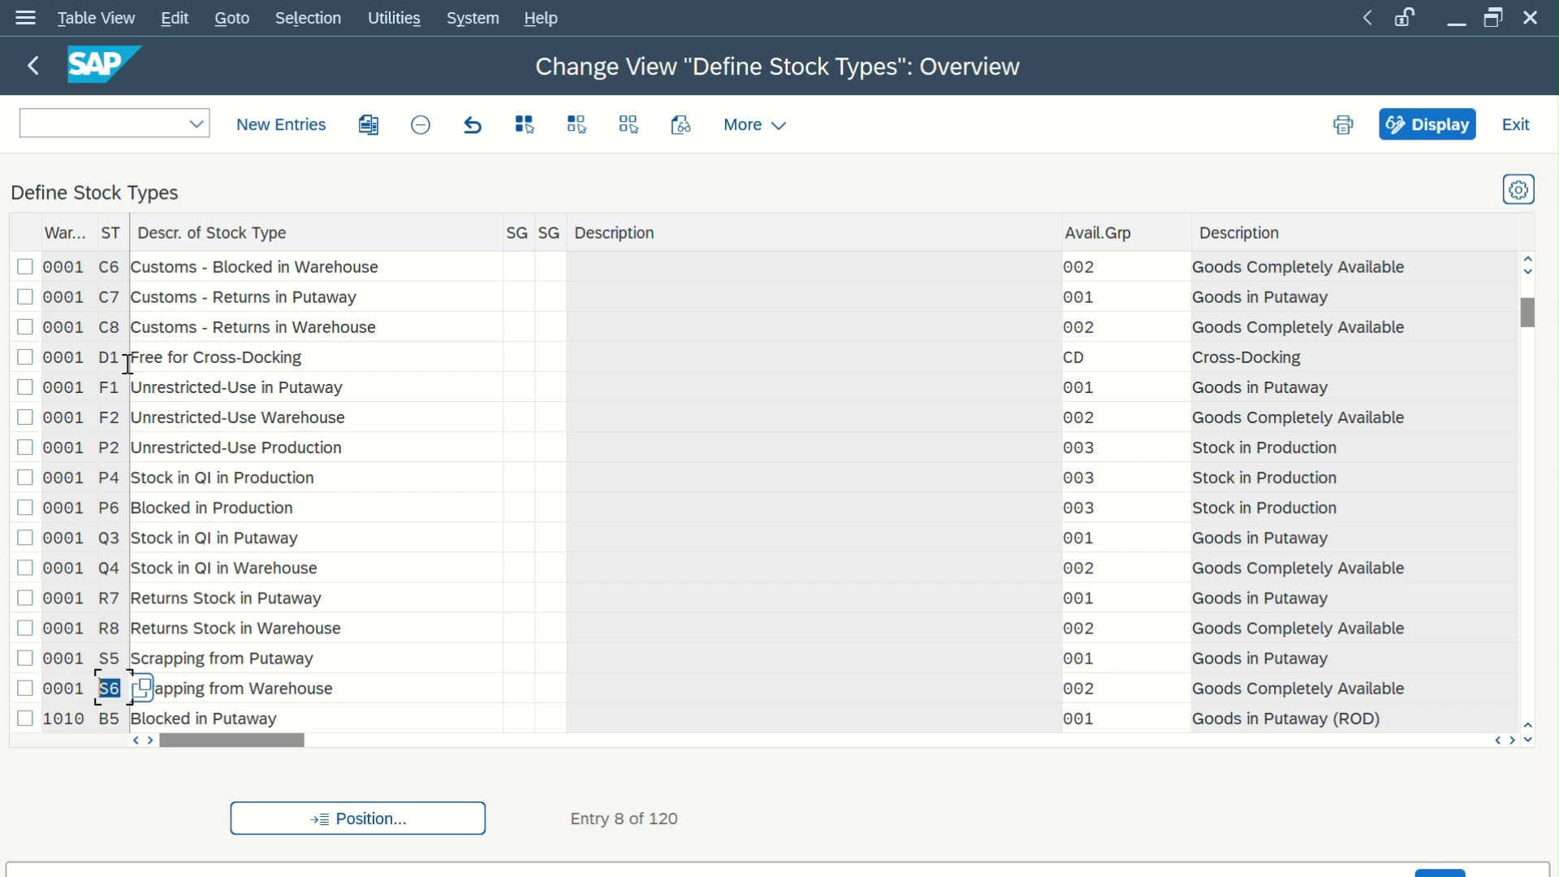
click(389, 808)
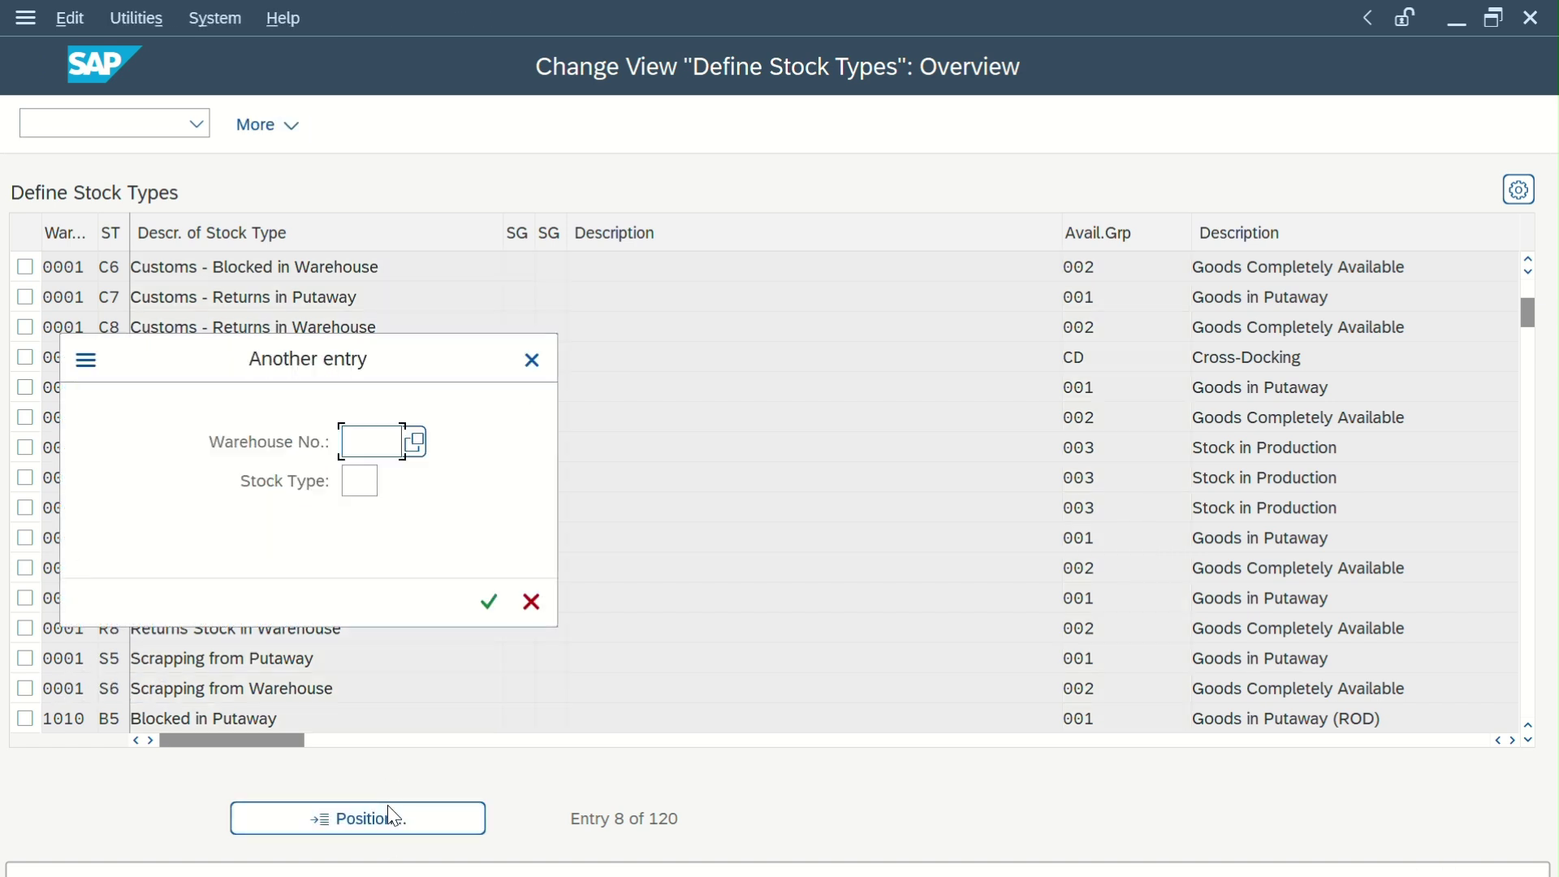
text(ewm1)
key(Return)
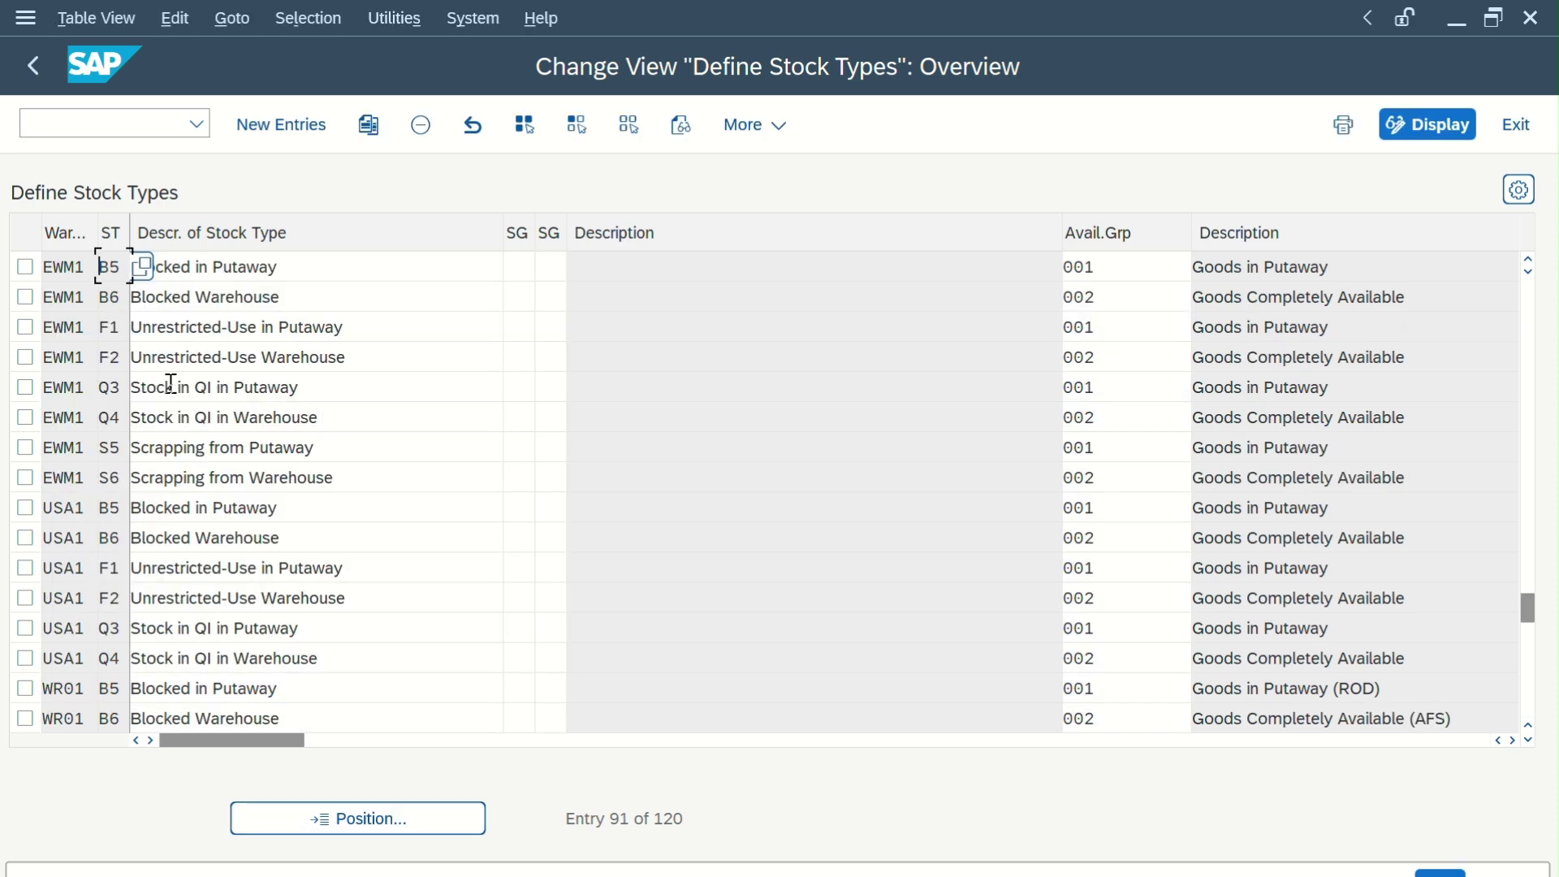
Examine scrapping stock types S5 and S6 of warehouse EWM1 and their availability groups
click(119, 446)
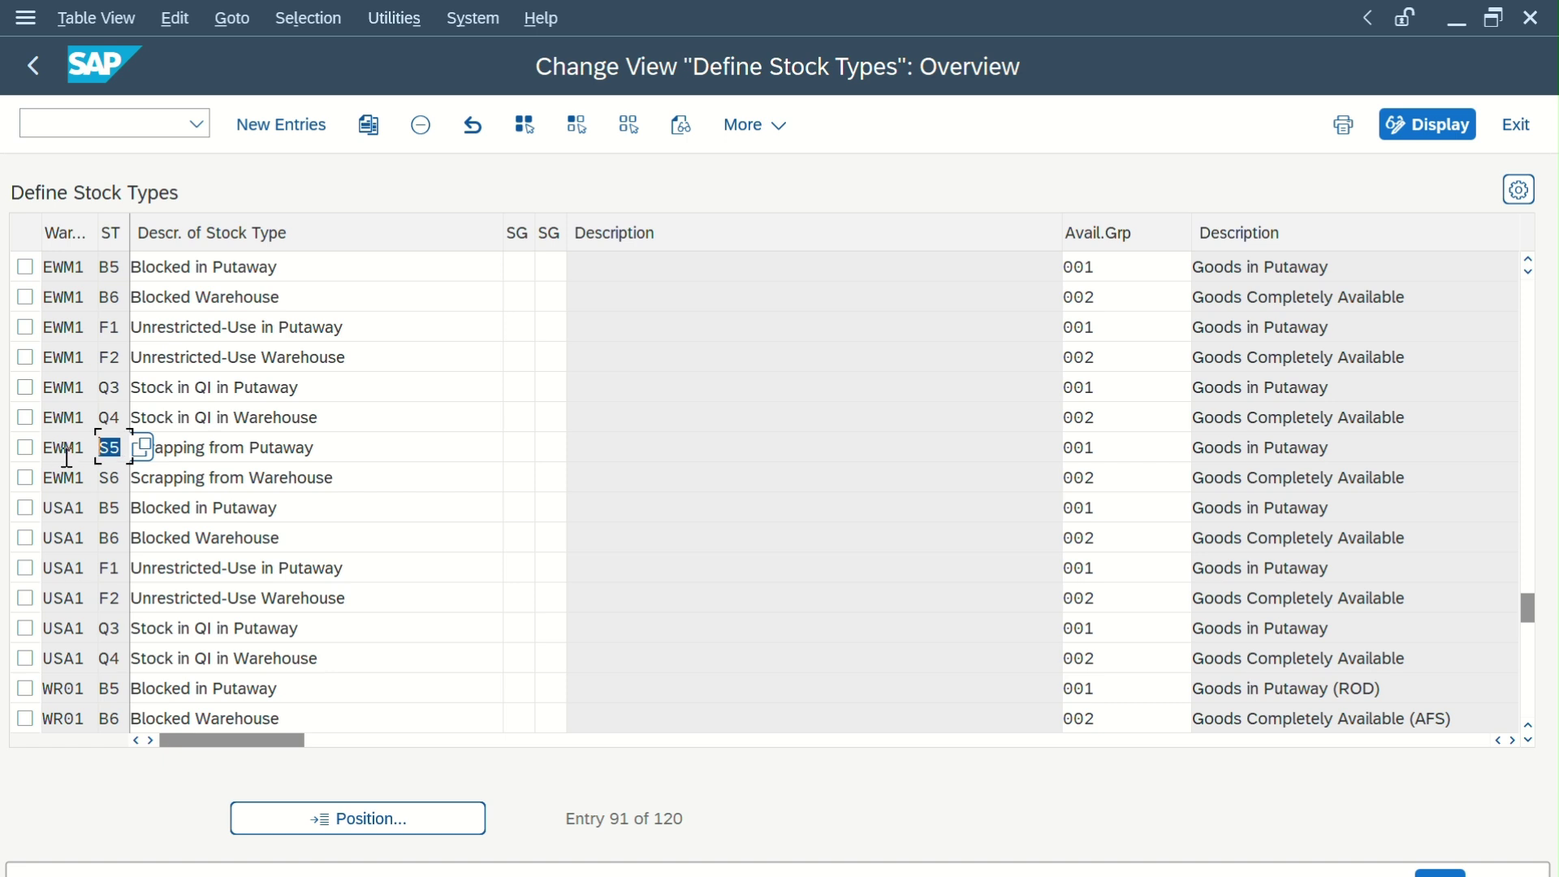
click(115, 481)
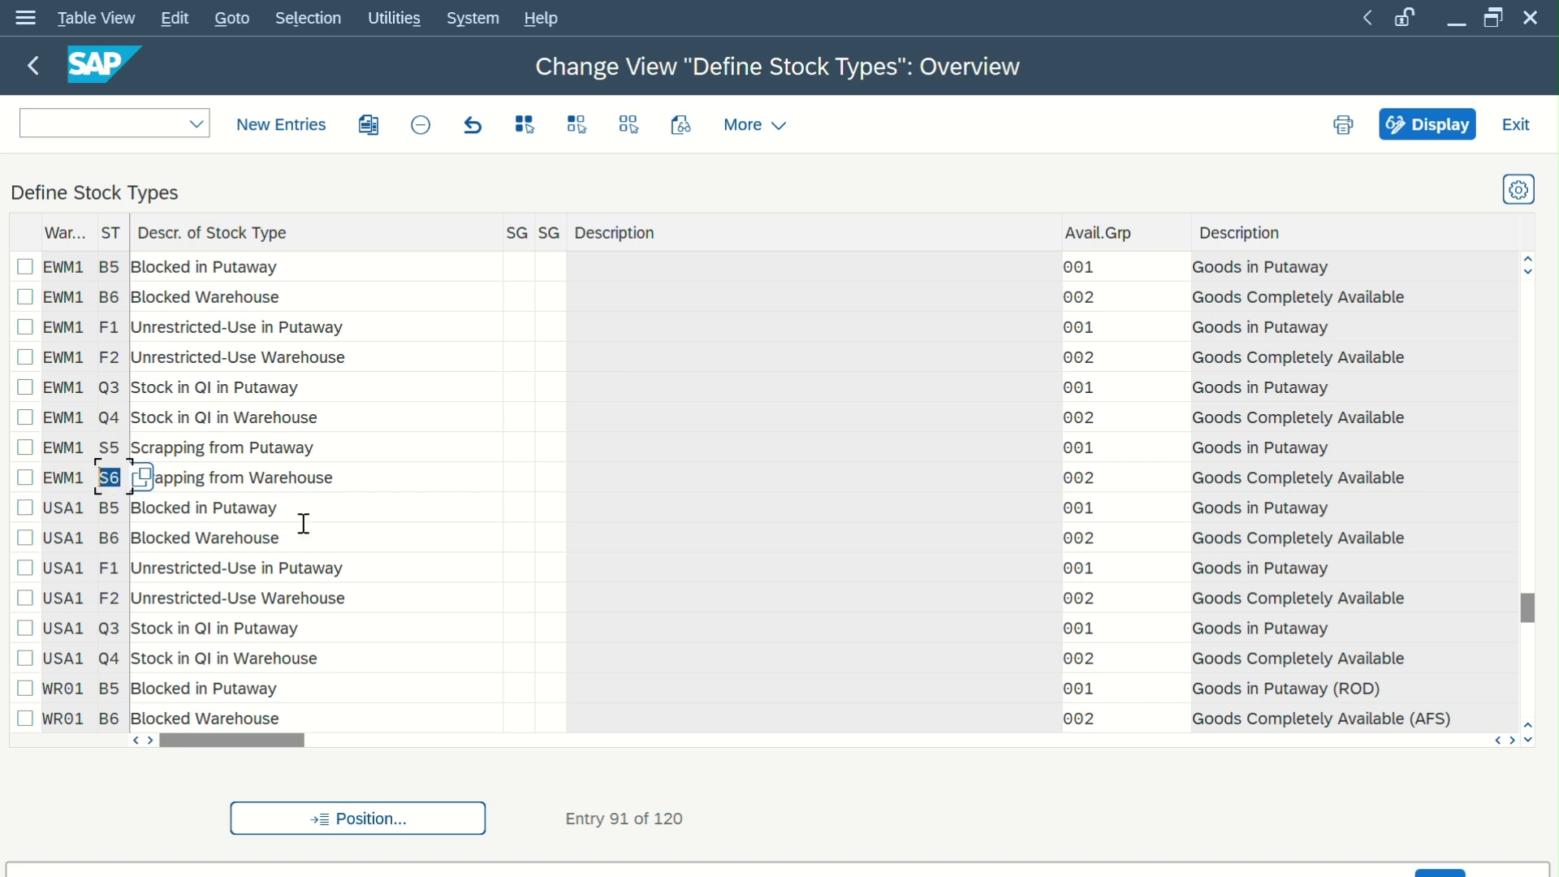
click(1111, 449)
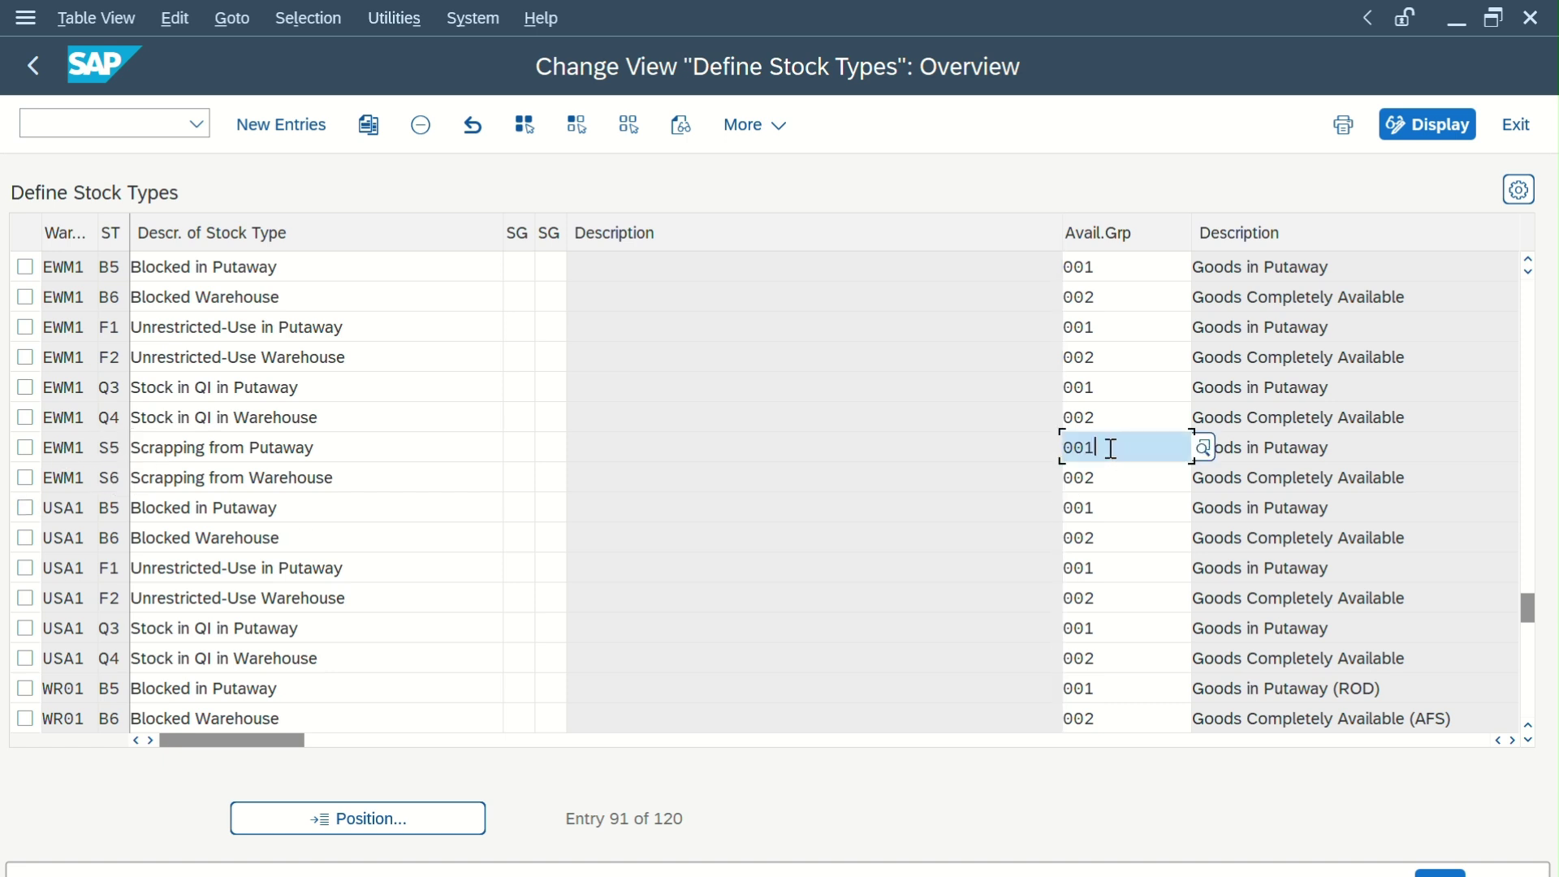
click(1117, 478)
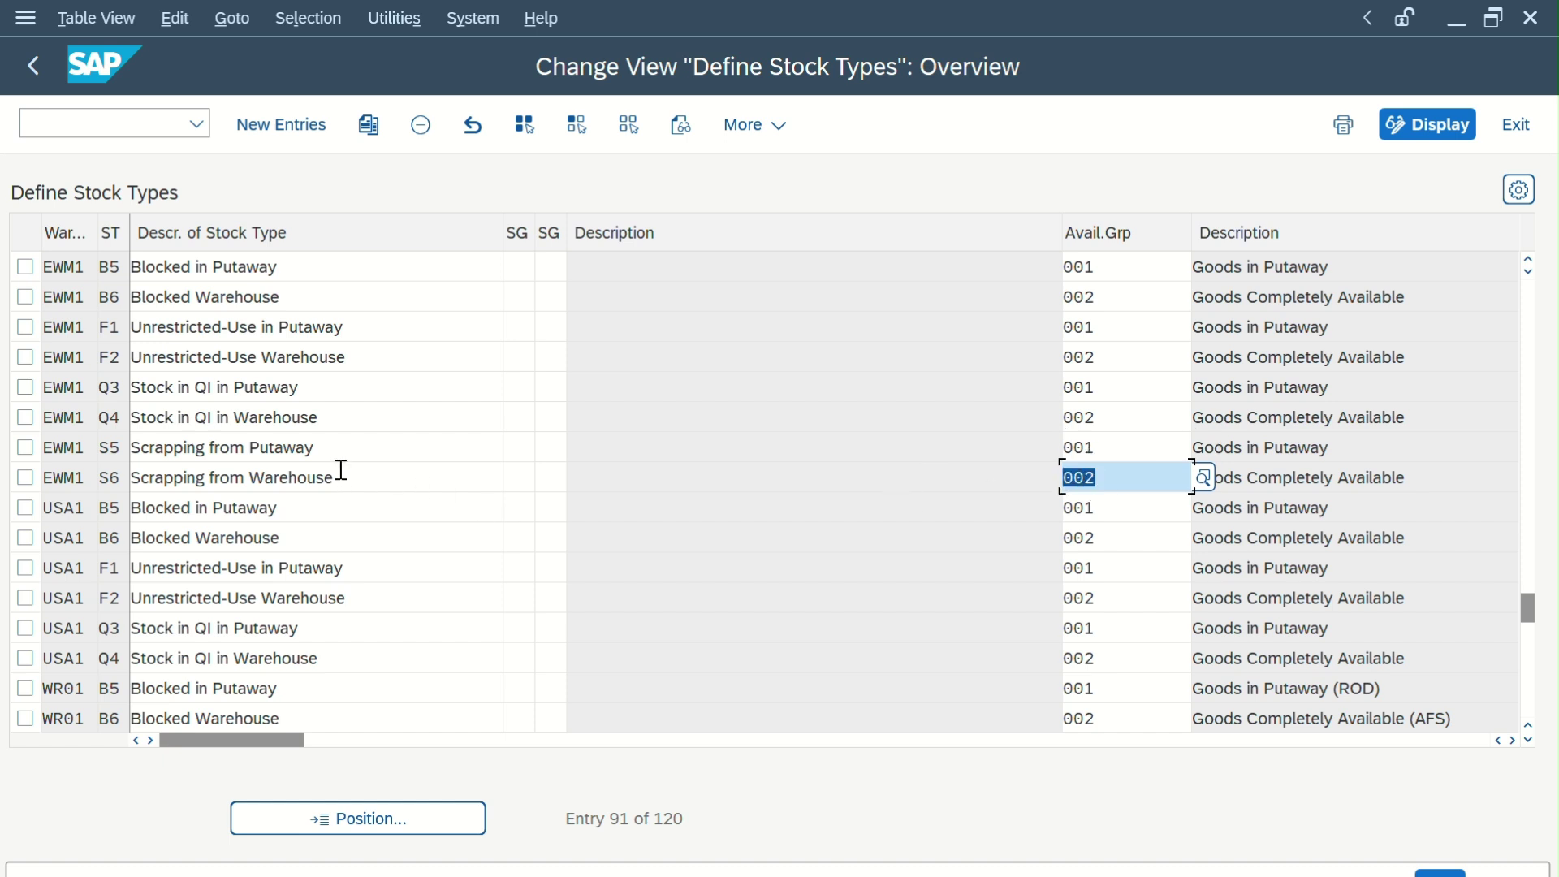
click(110, 477)
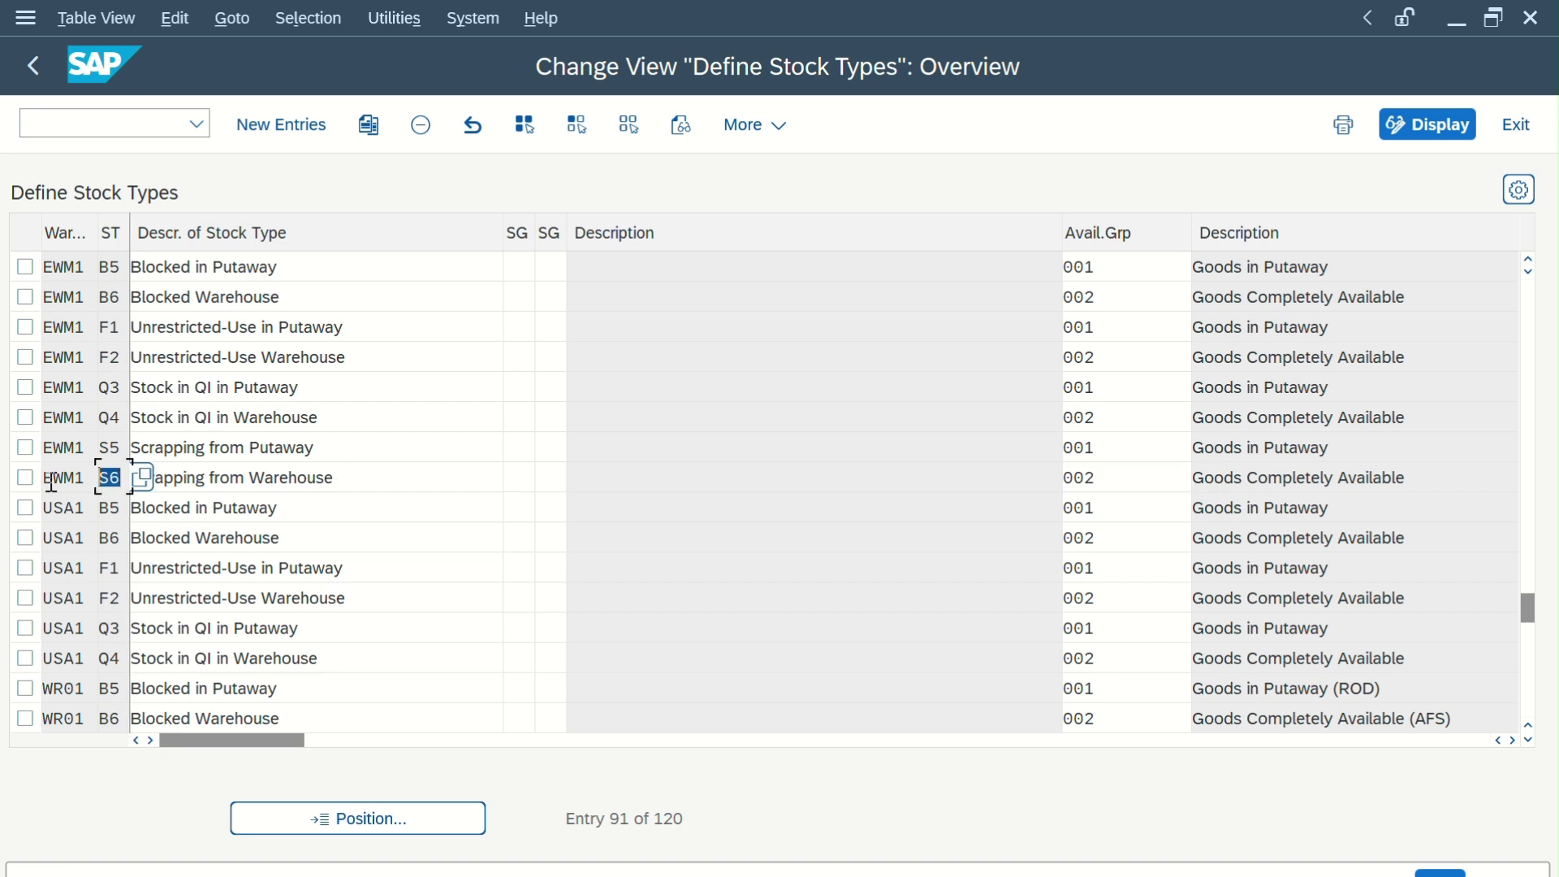
click(1111, 478)
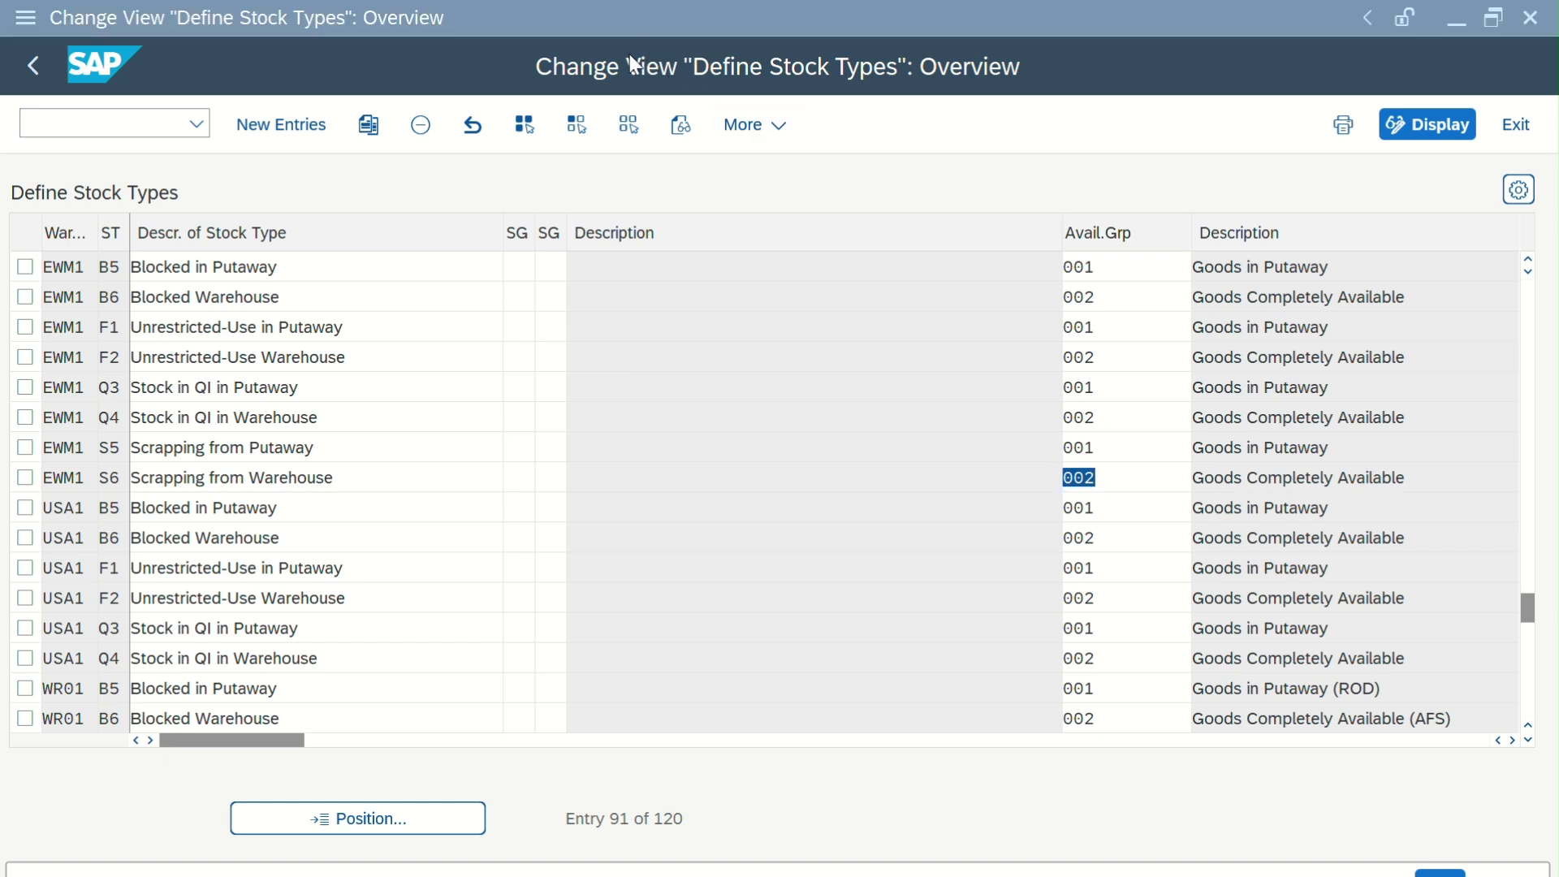
Leave the stock type configuration and start the posting change transaction with /n/scwm/post
click(127, 130)
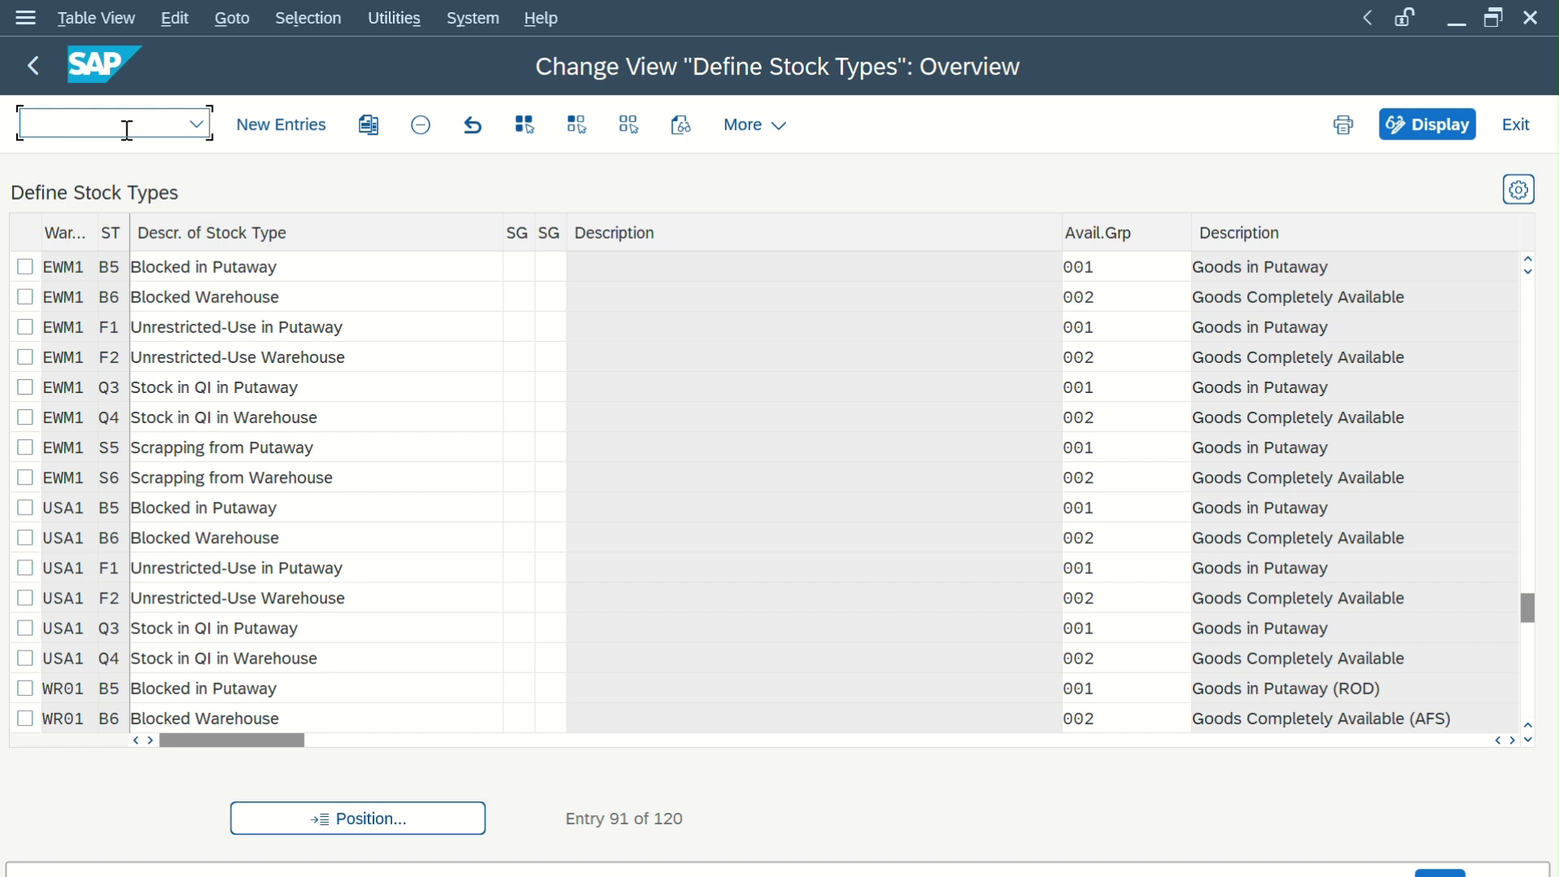
text(/n/scwm/pst)
key(Return)
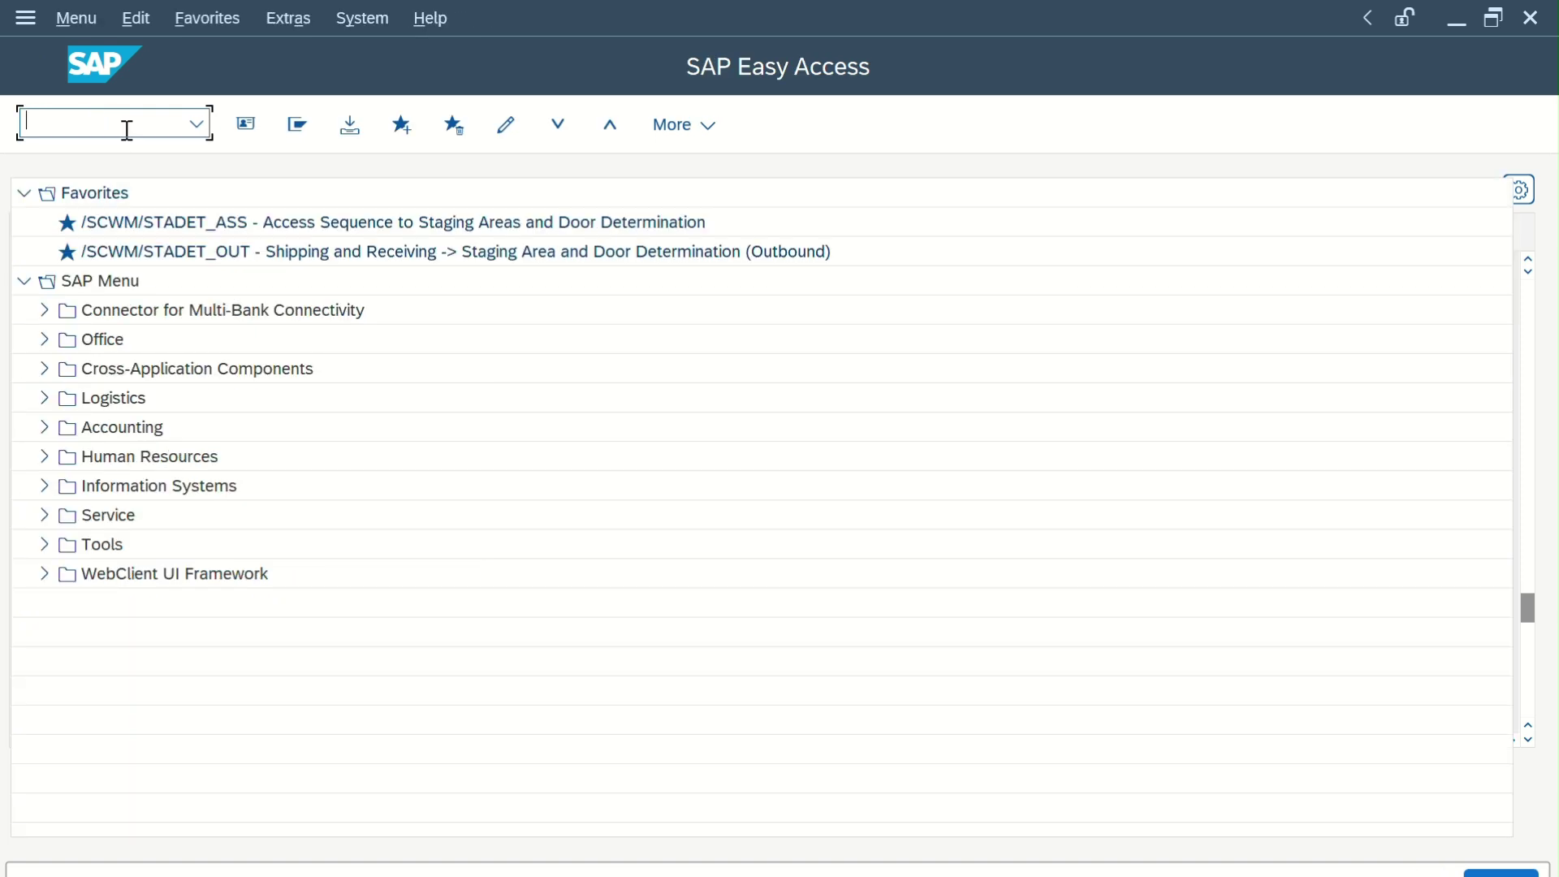
click(198, 130)
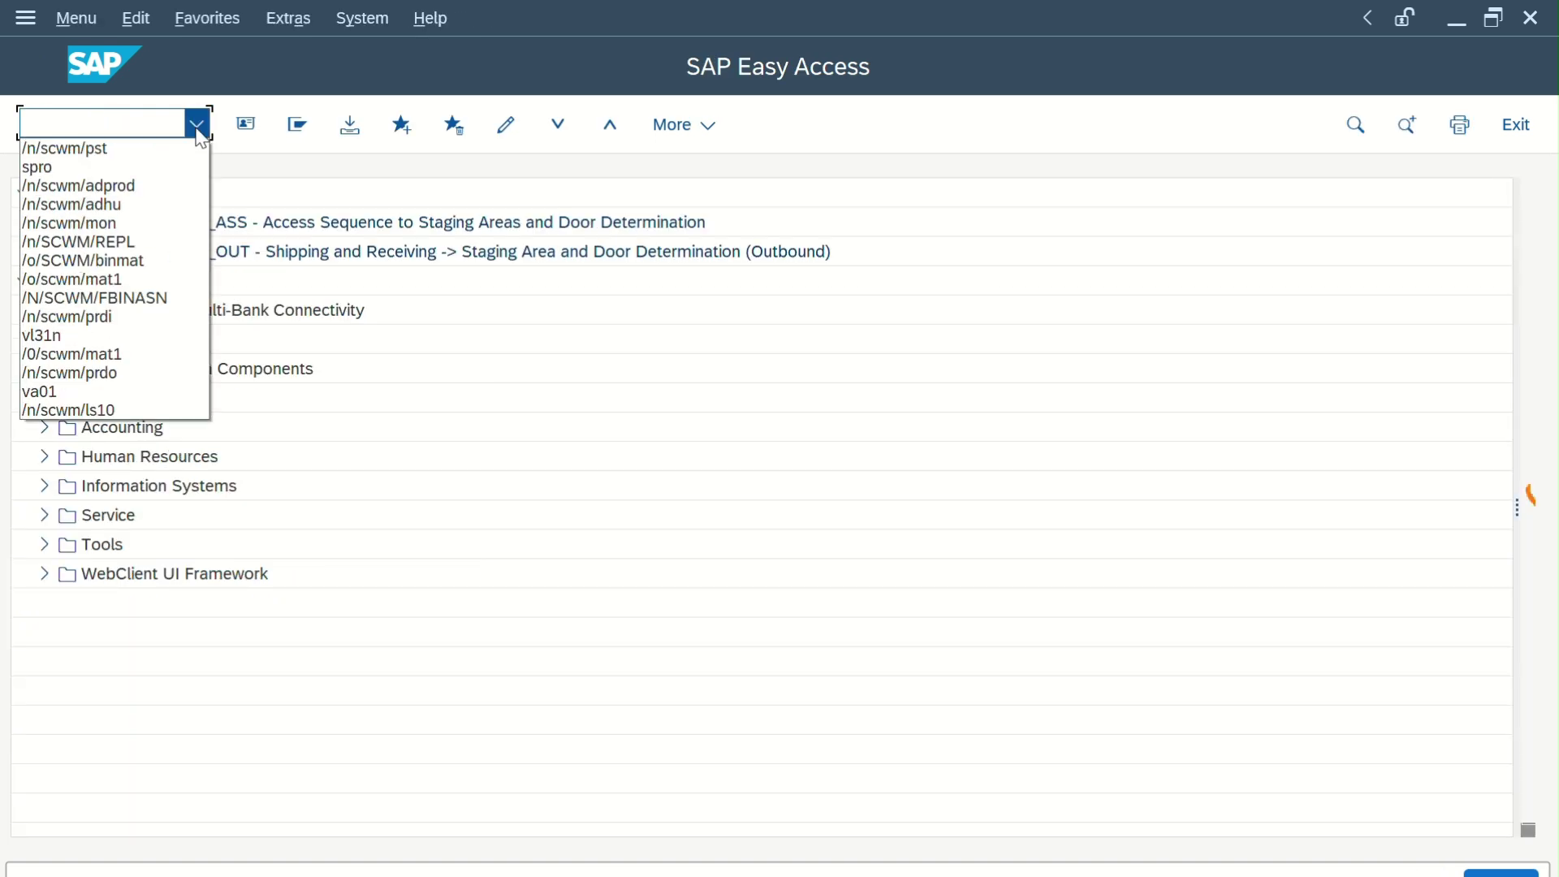
click(148, 151)
click(101, 123)
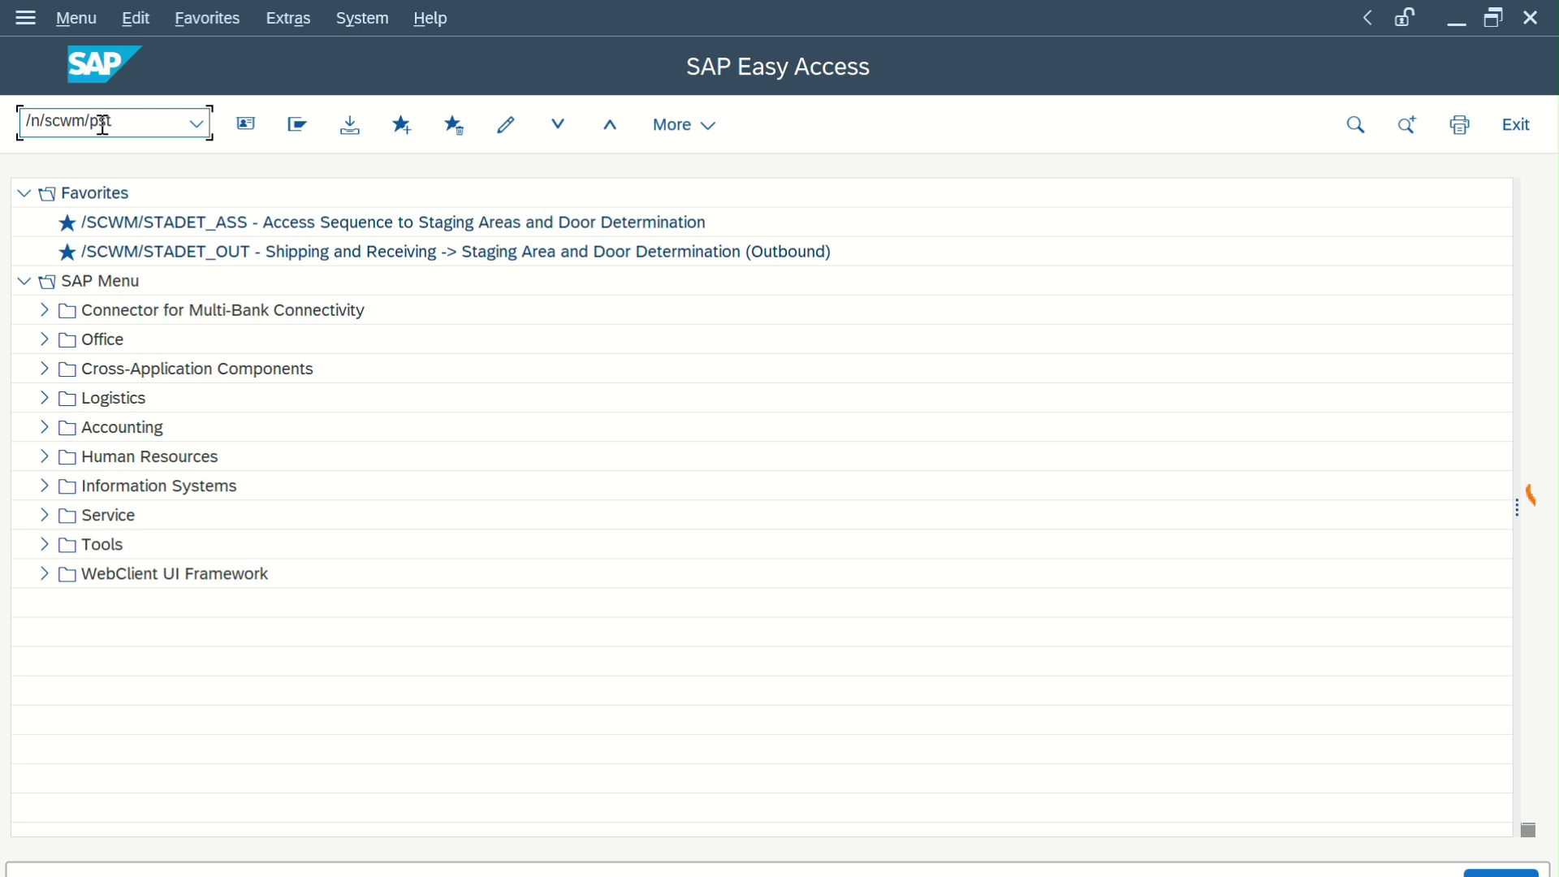
text(o)
key(Return)
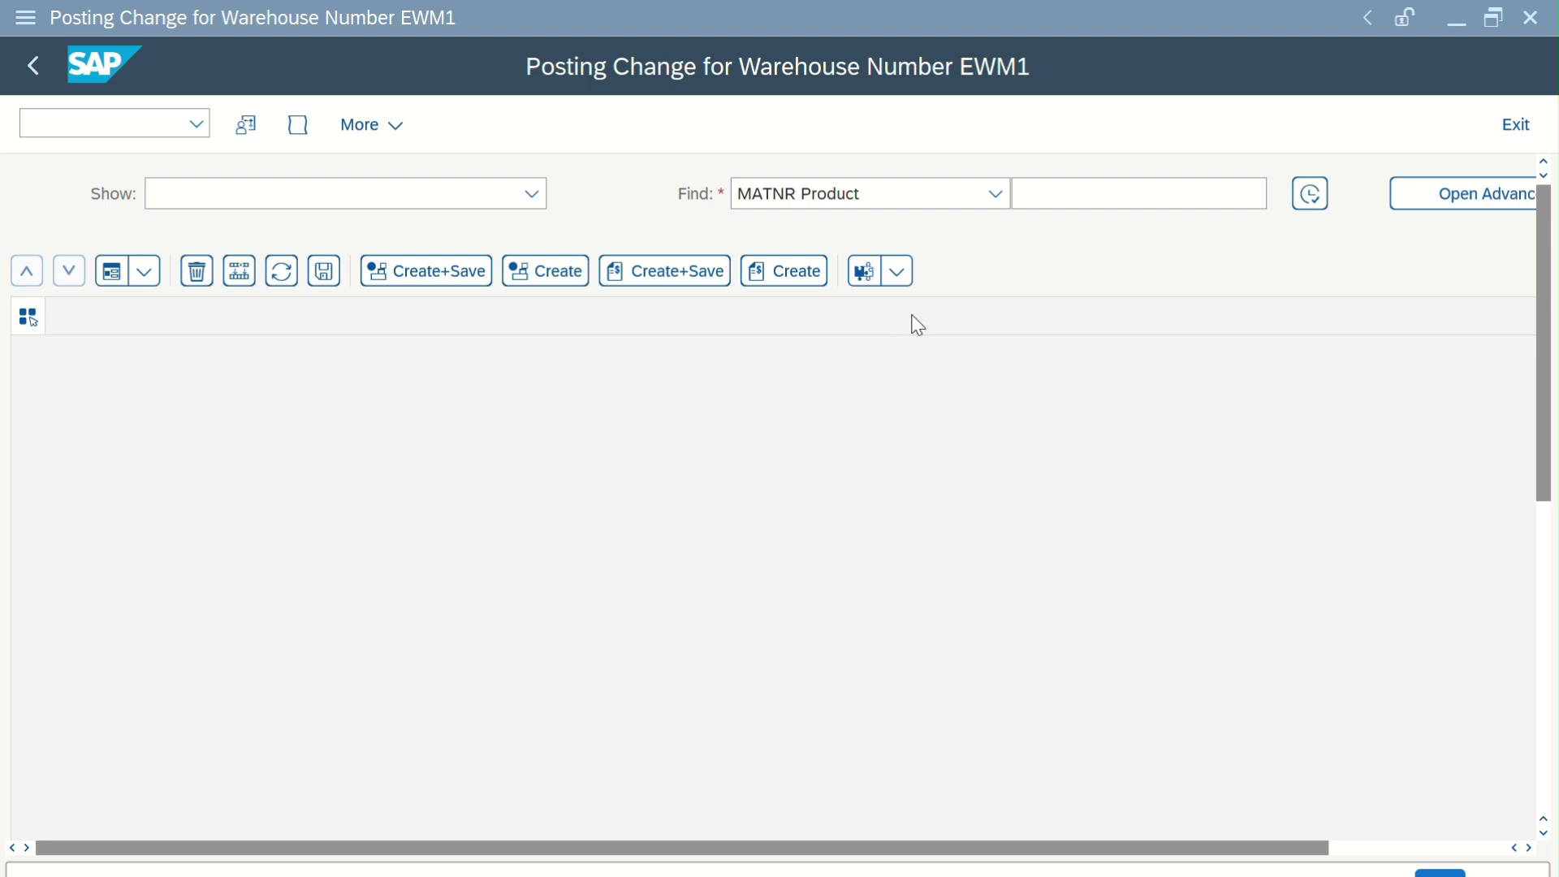
Find the stock for a posting change by storage bin EWM1-01-05
click(994, 195)
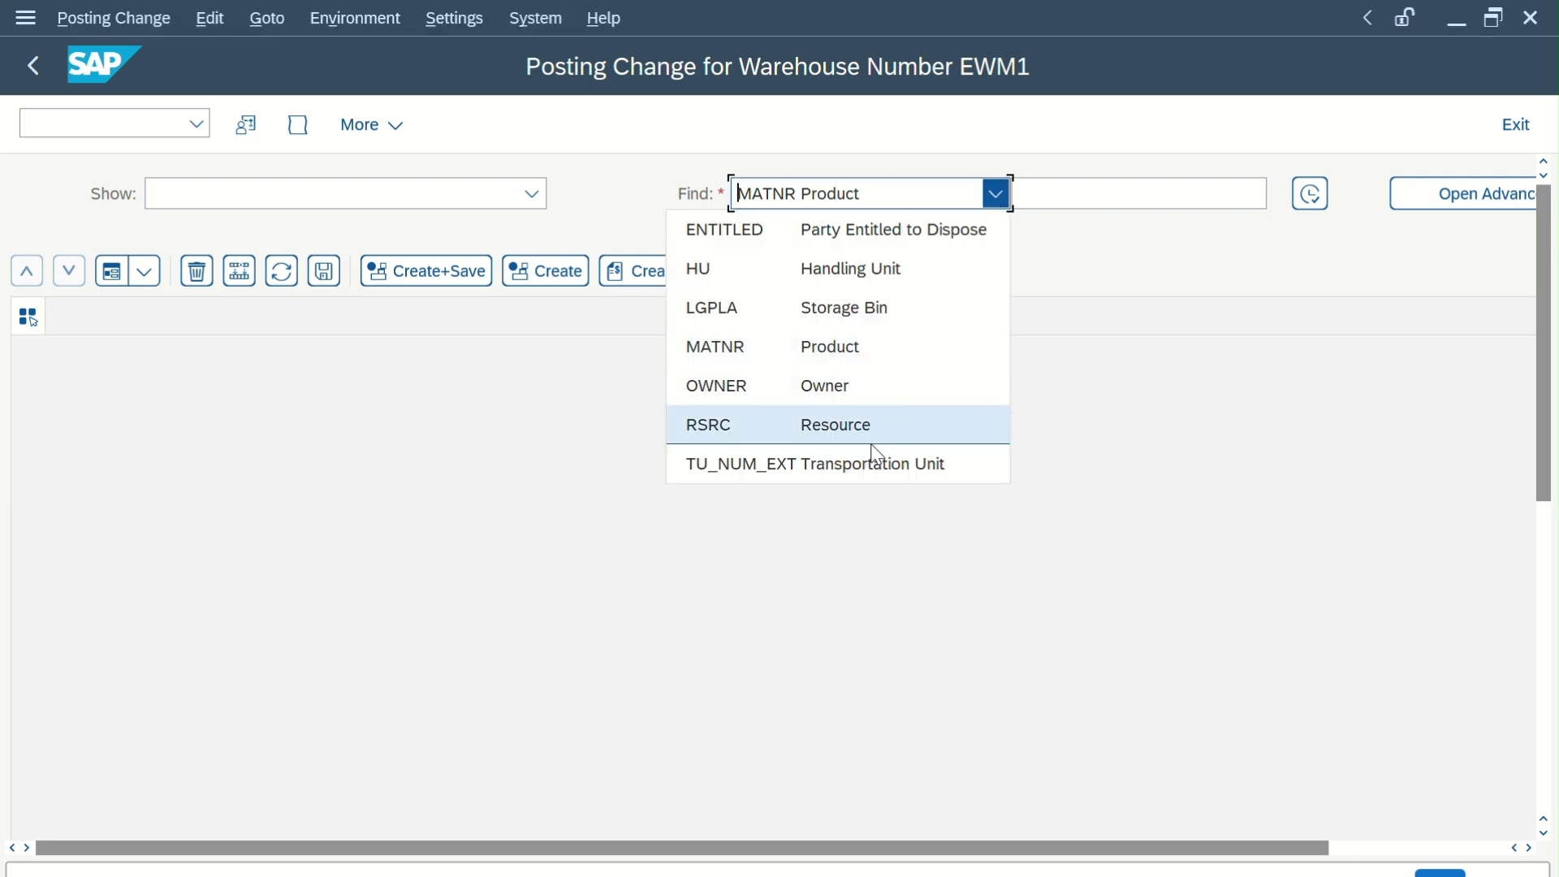
click(858, 309)
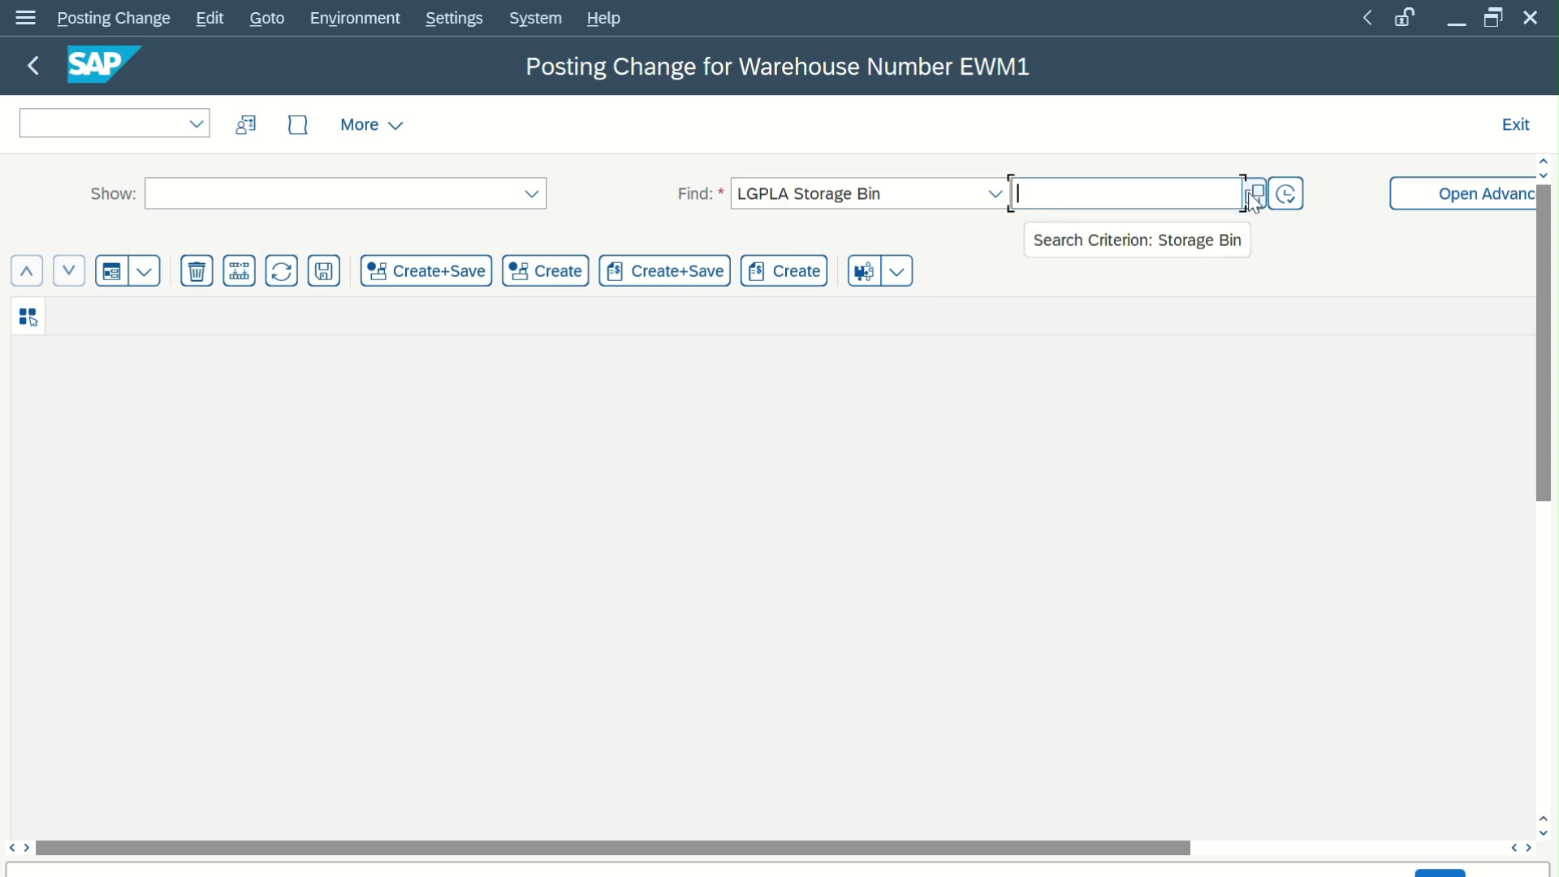
click(1250, 195)
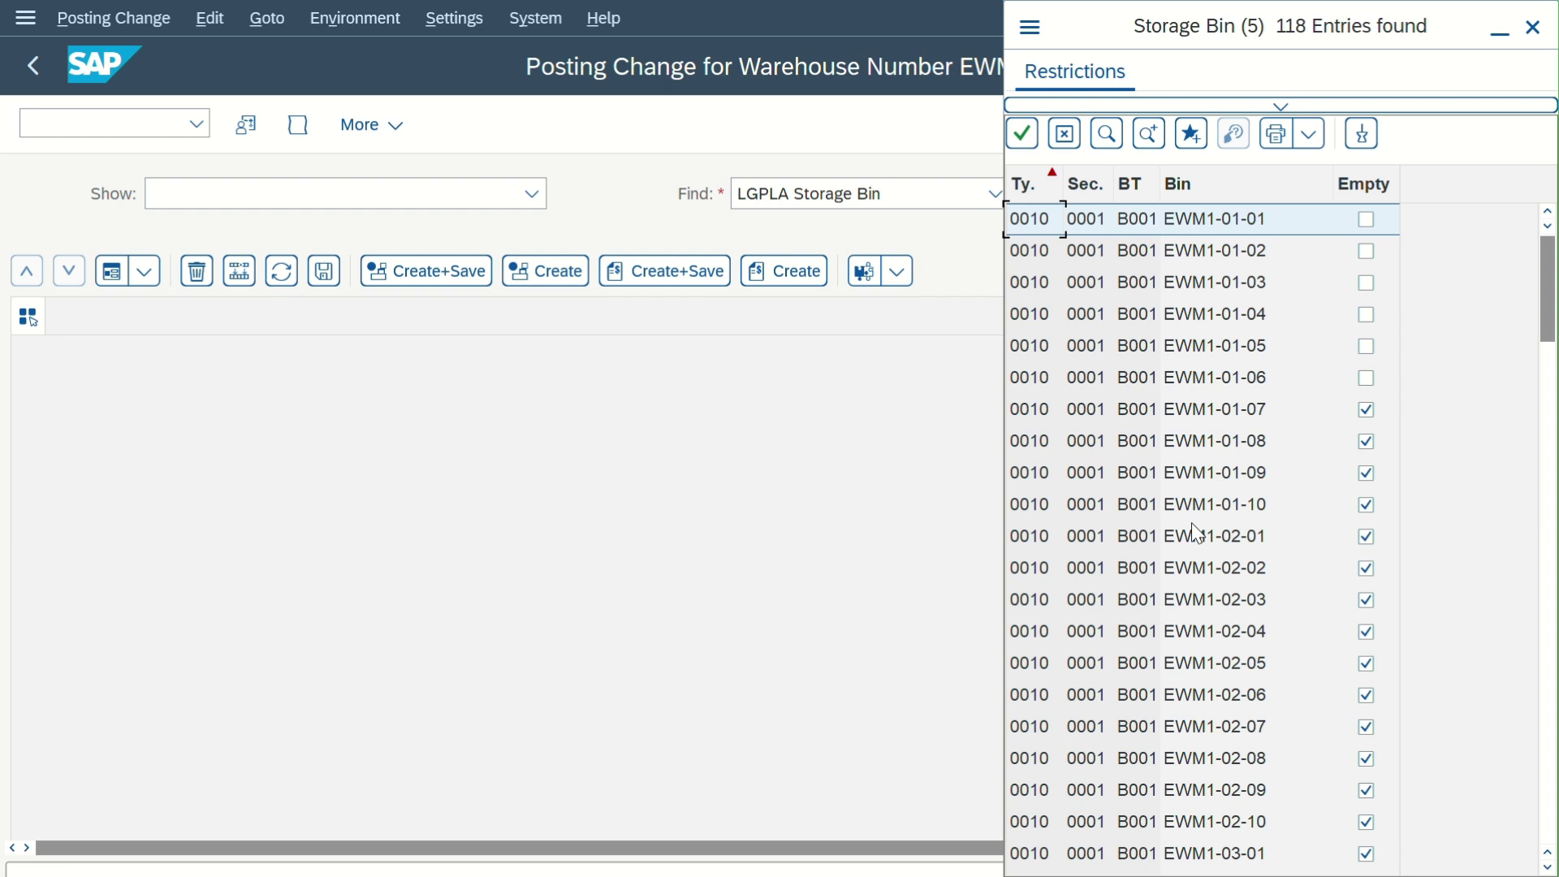
double_click(1257, 344)
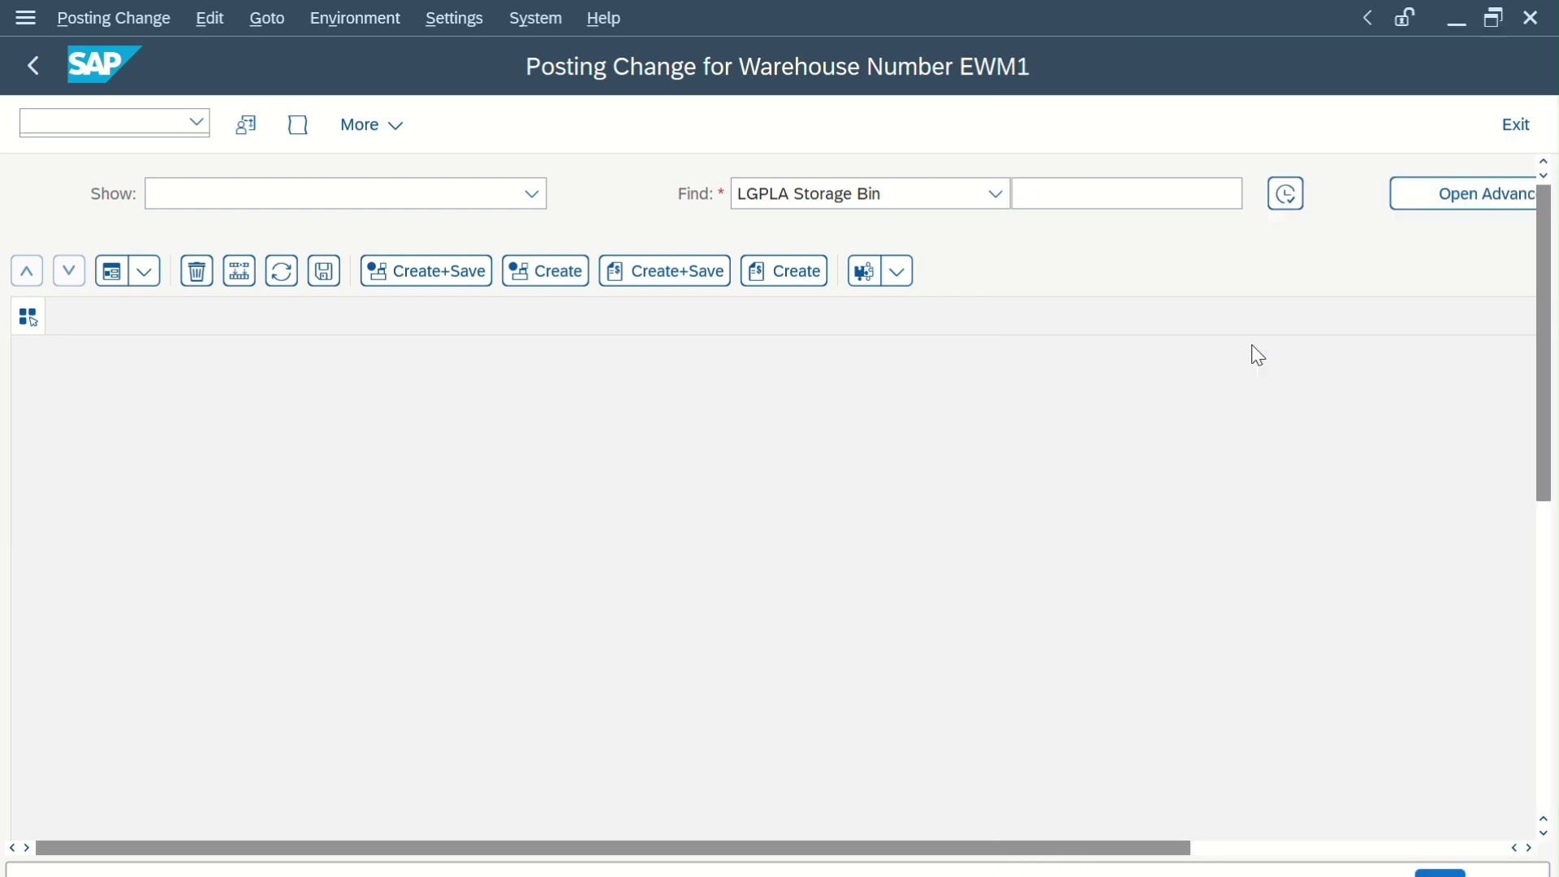
click(1288, 195)
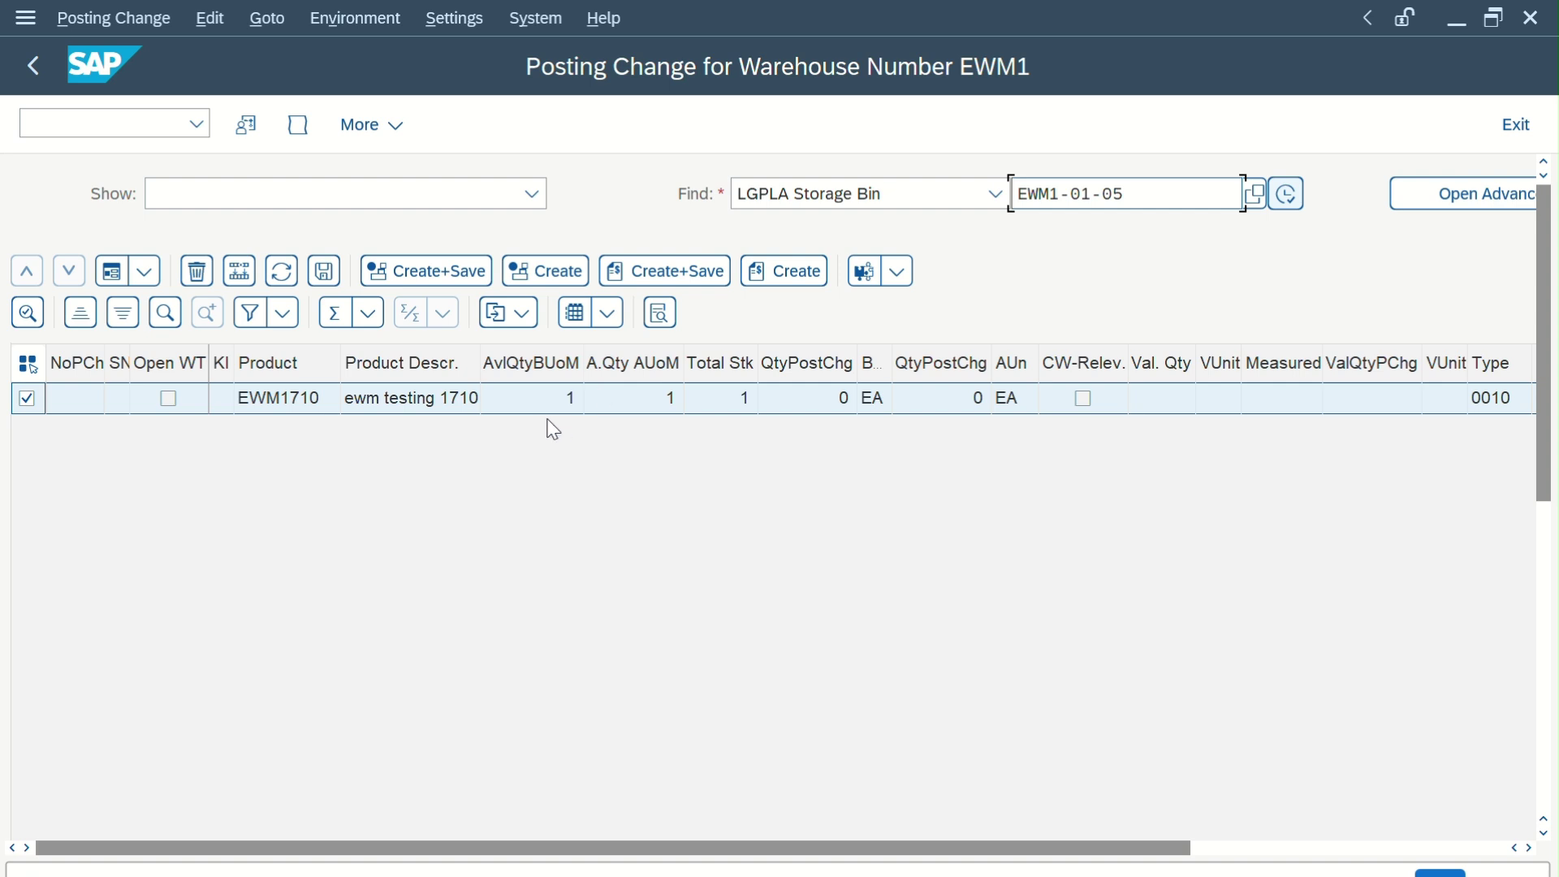
Show the found EWM1710 stock in form view and set its posting change quantity to 1
click(113, 280)
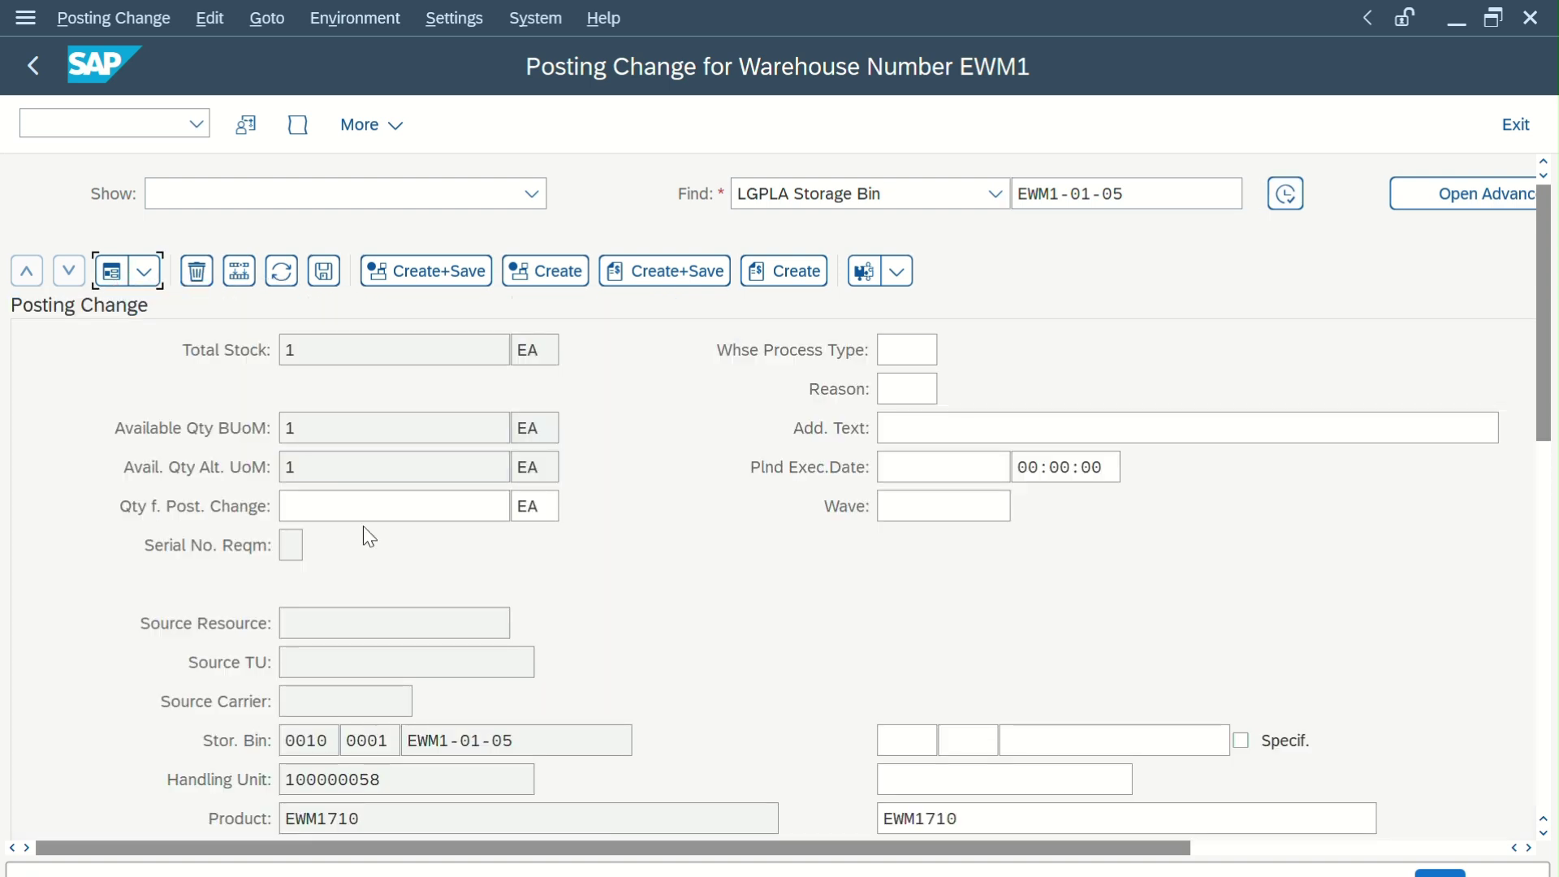
click(320, 512)
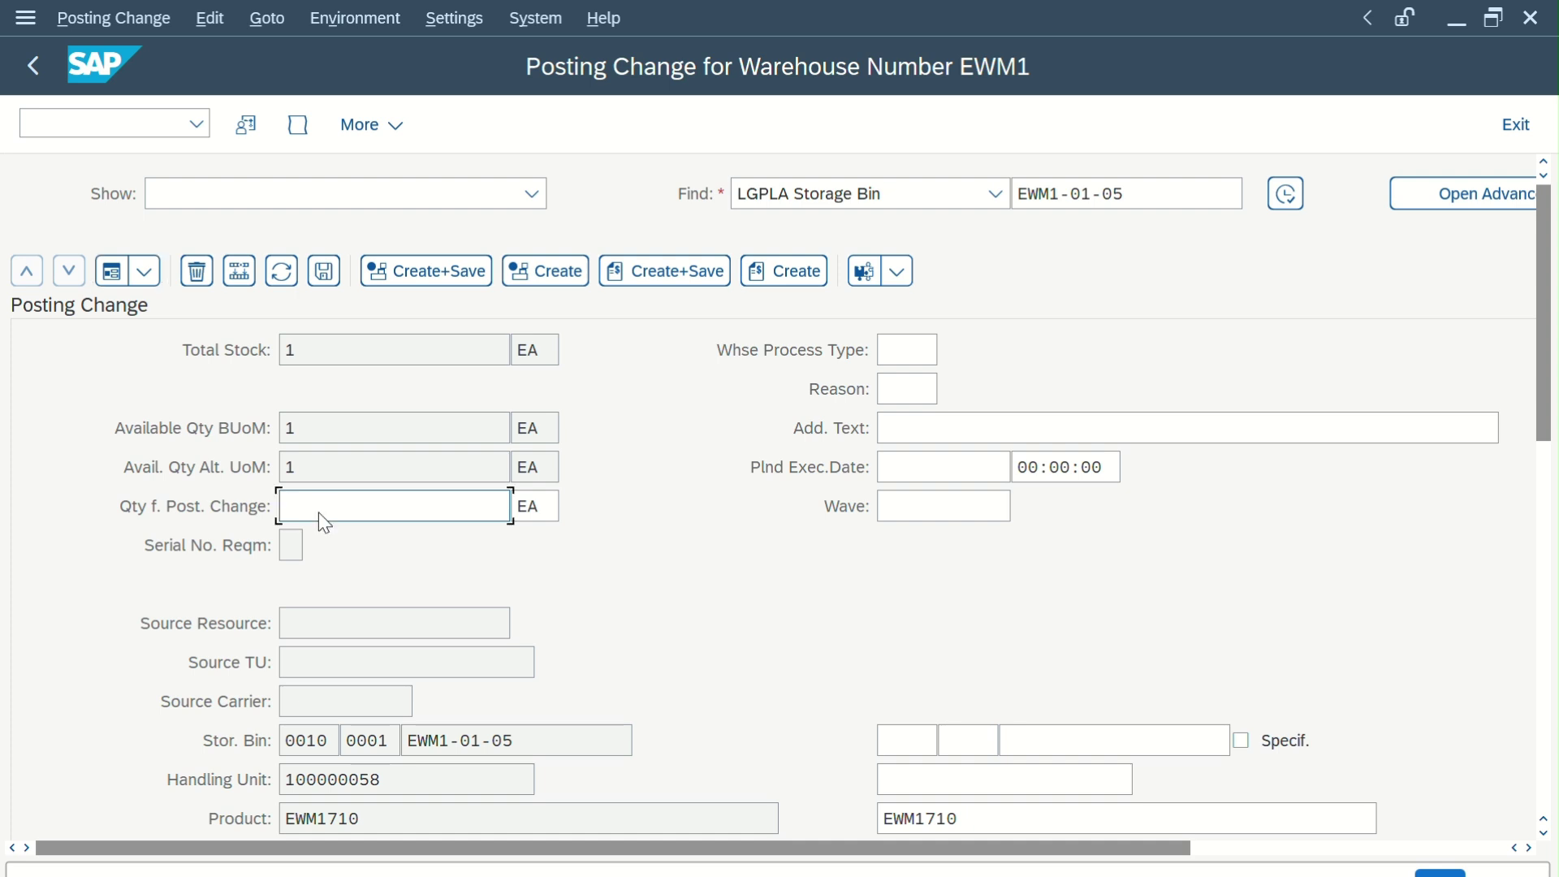
text(1)
Set the destination stock type of the EWM1710 posting change to S6
scroll(613, 621, down, 3)
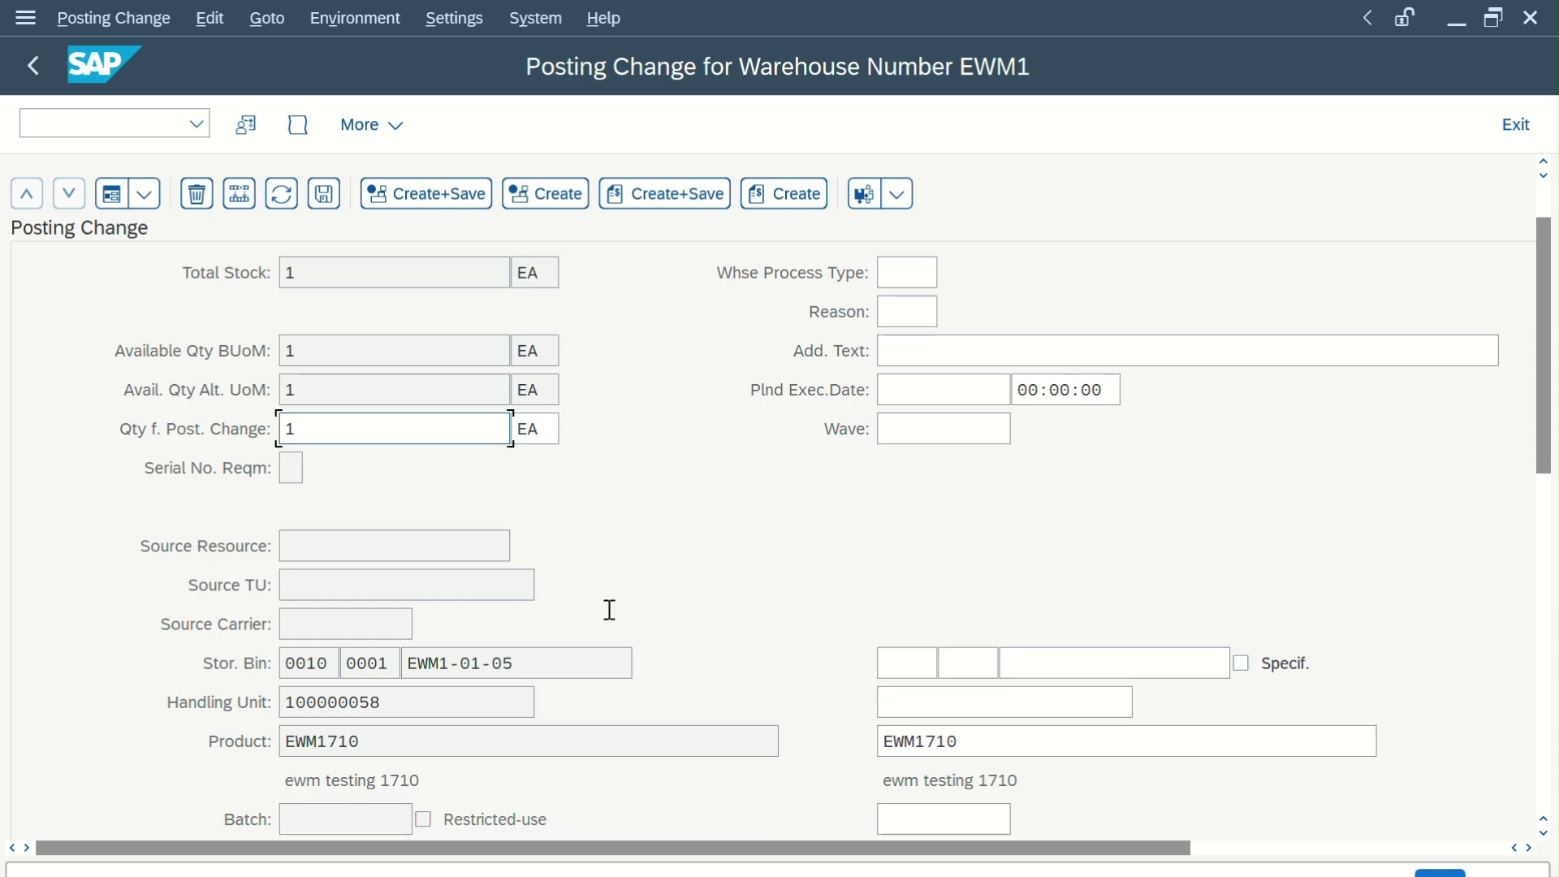
scroll(610, 610, down, 3)
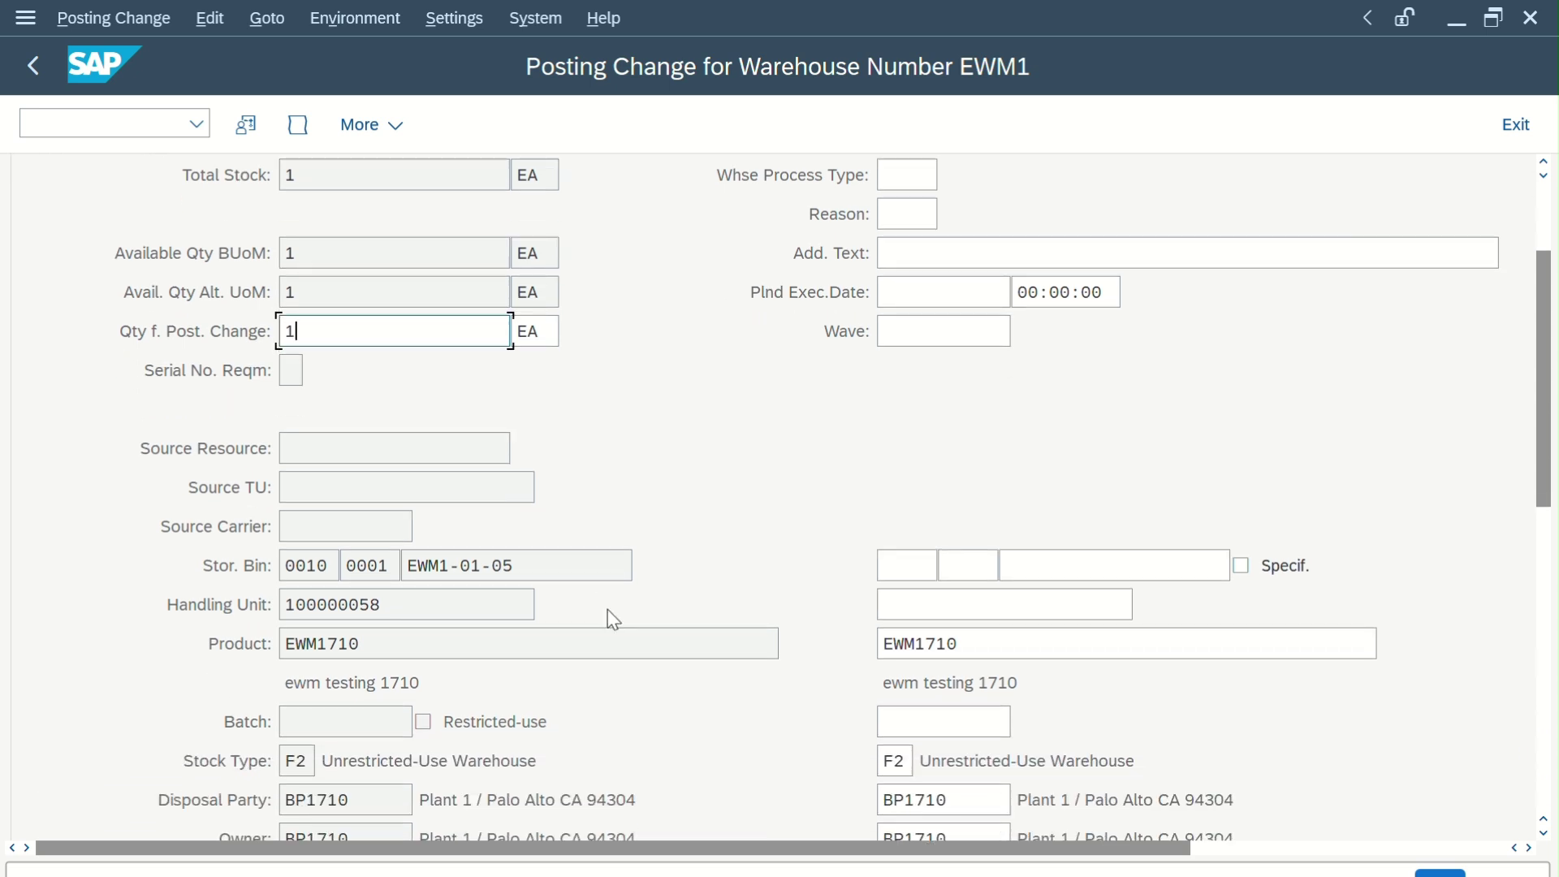
scroll(609, 609, down, 3)
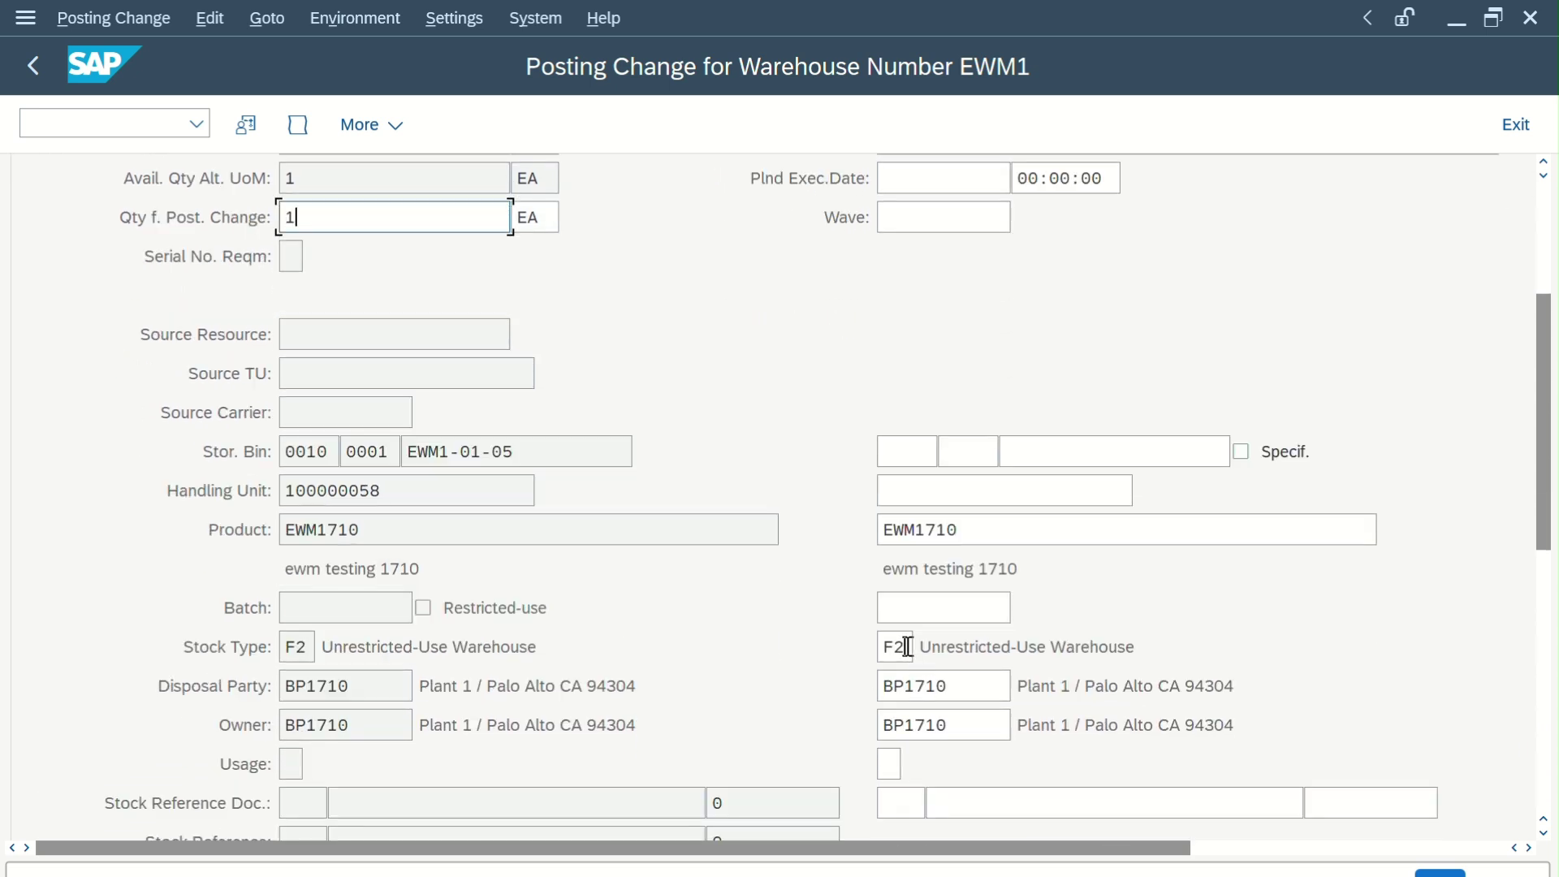
double_click(908, 647)
key(BackSpace)
text(s)
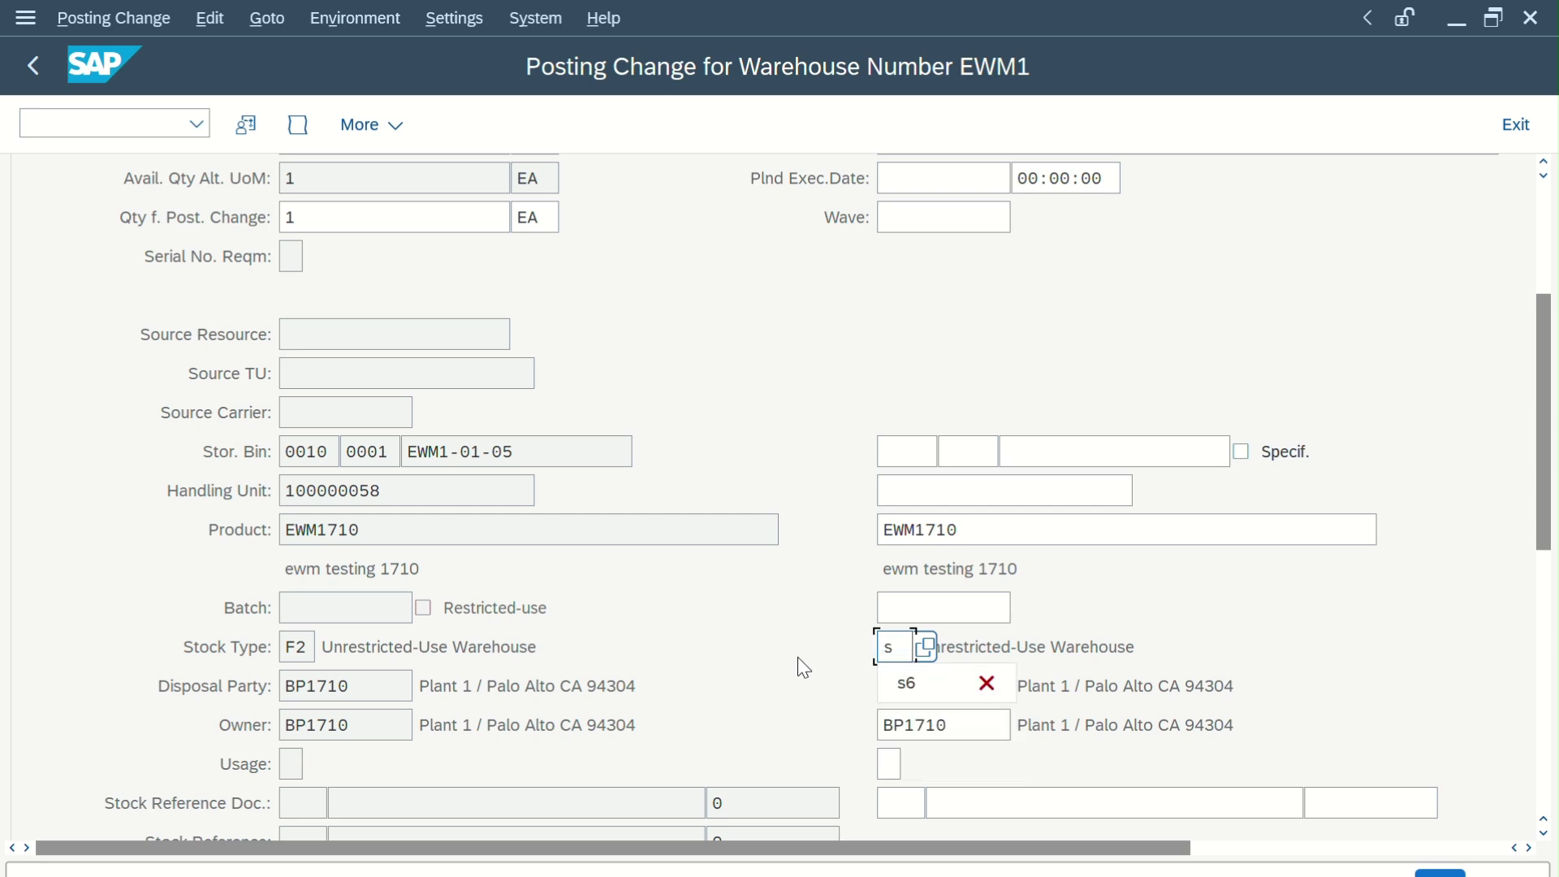
click(943, 683)
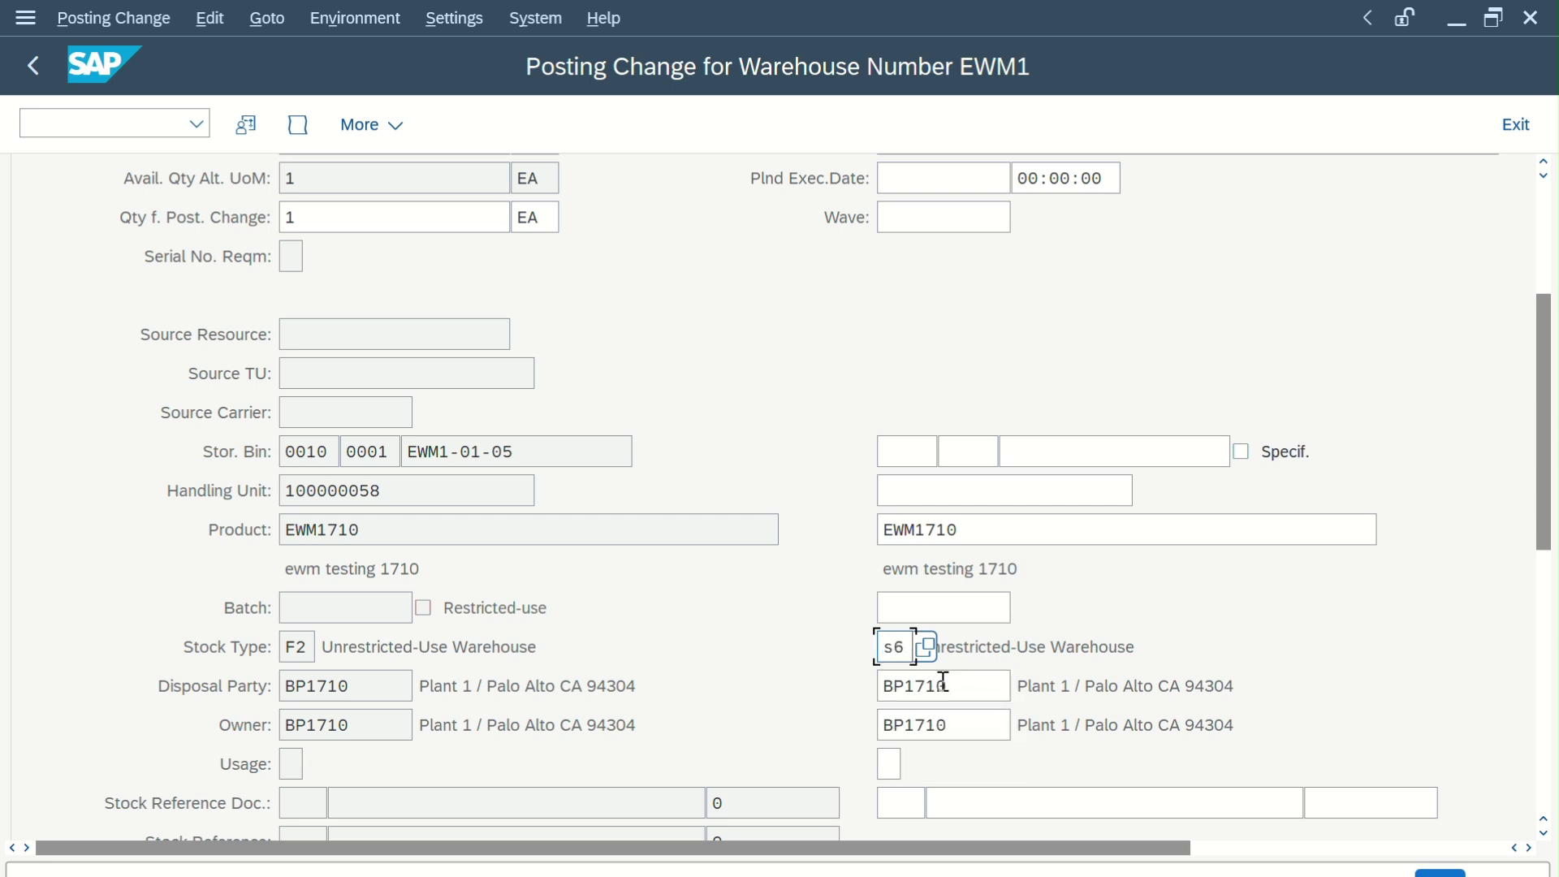
scroll(1083, 623, down, 1)
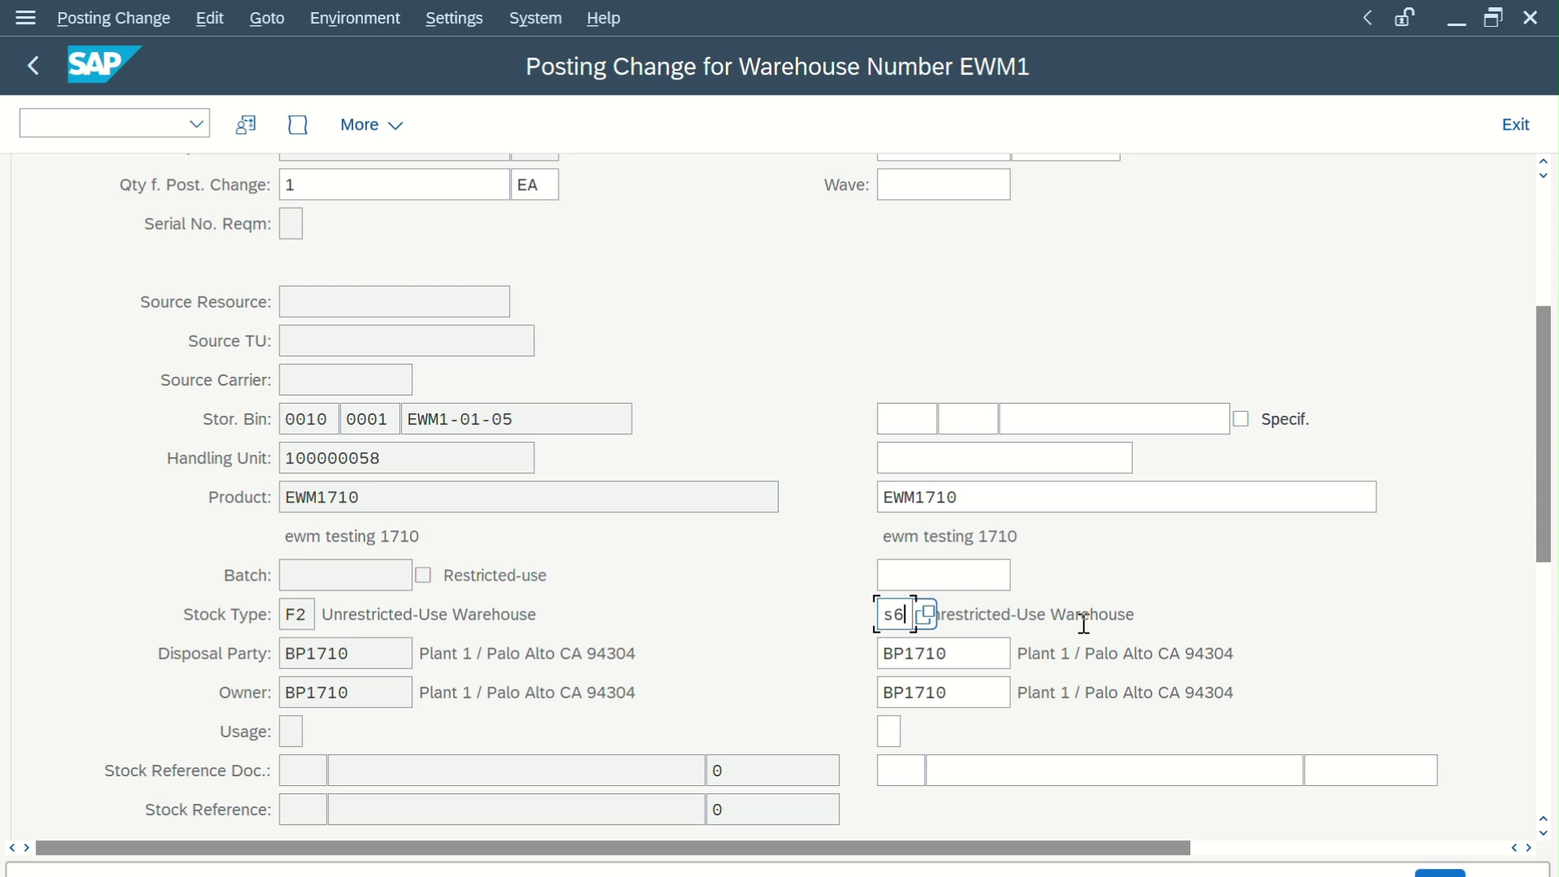
key(Return)
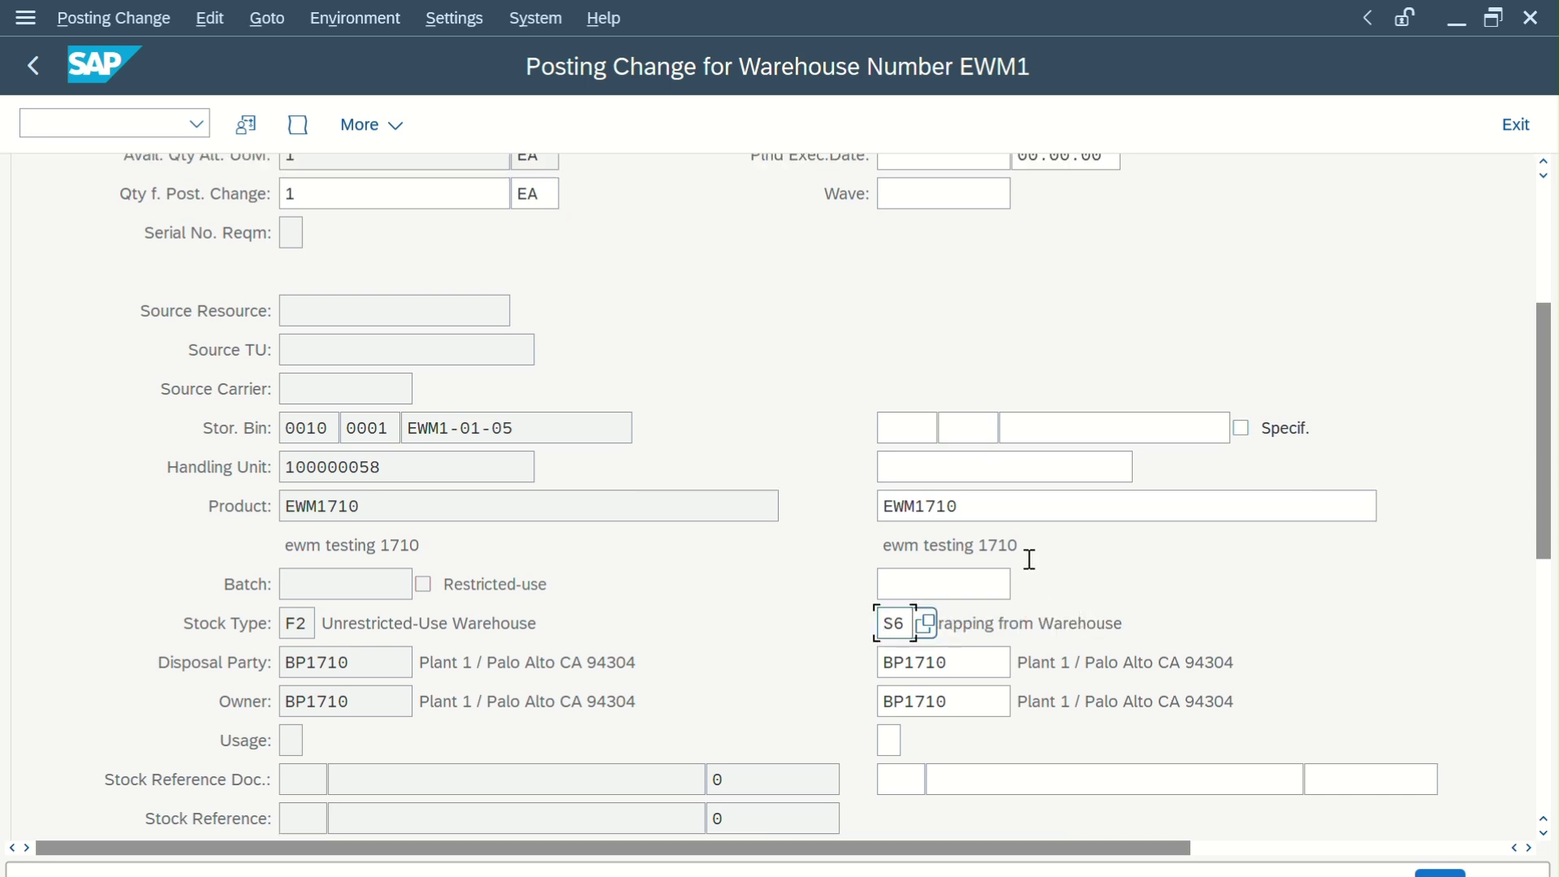
Create and save the warehouse task for the posting change, and close the log
scroll(1028, 559, up, 4)
scroll(1028, 559, up, 3)
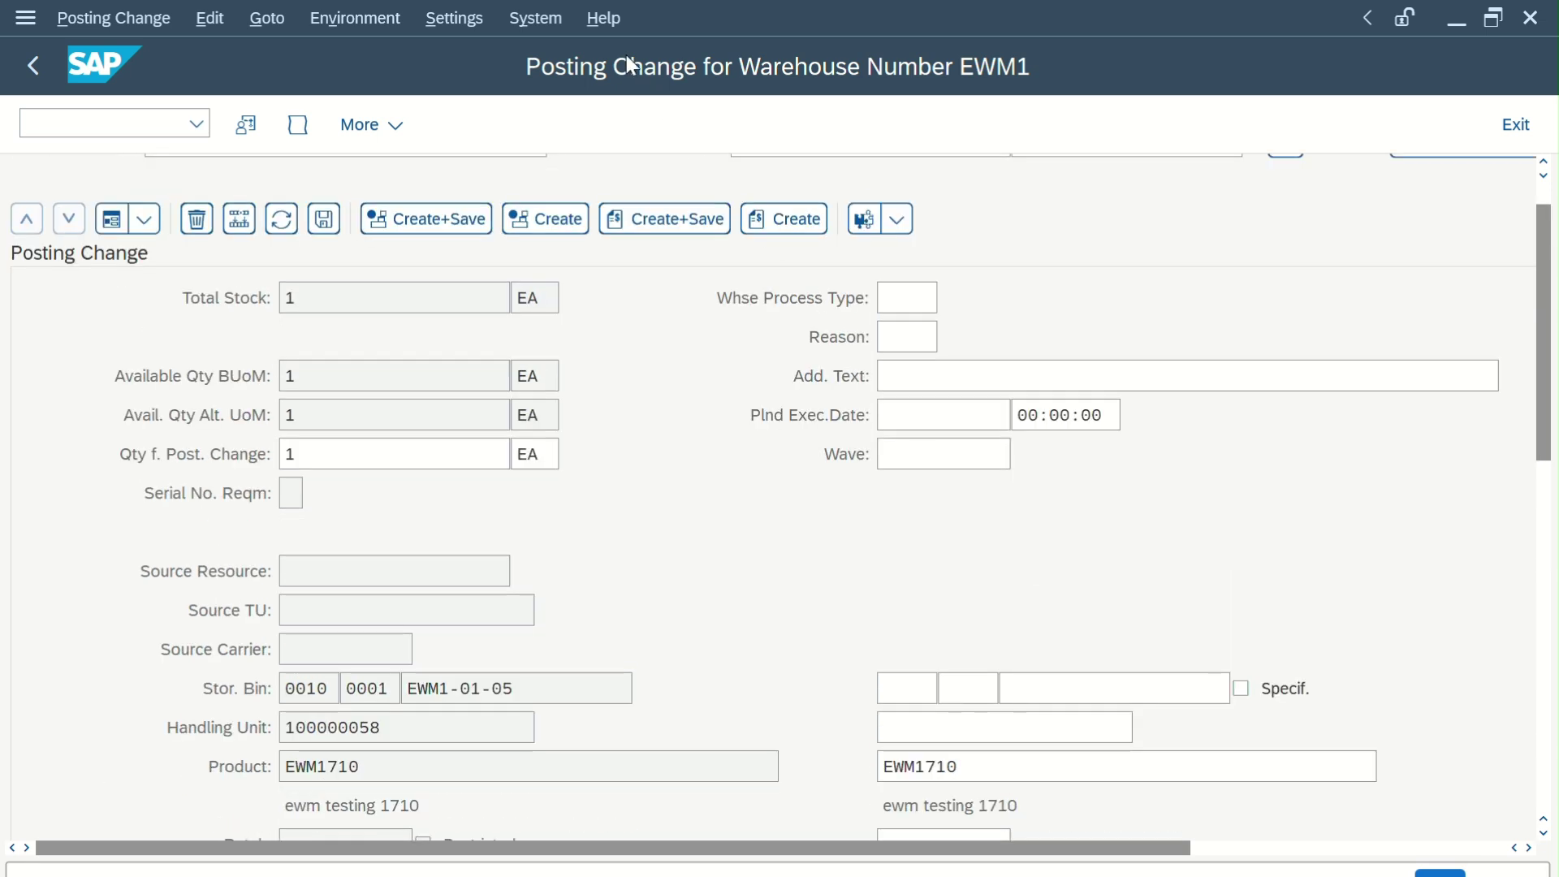
scroll(709, 392, down, 4)
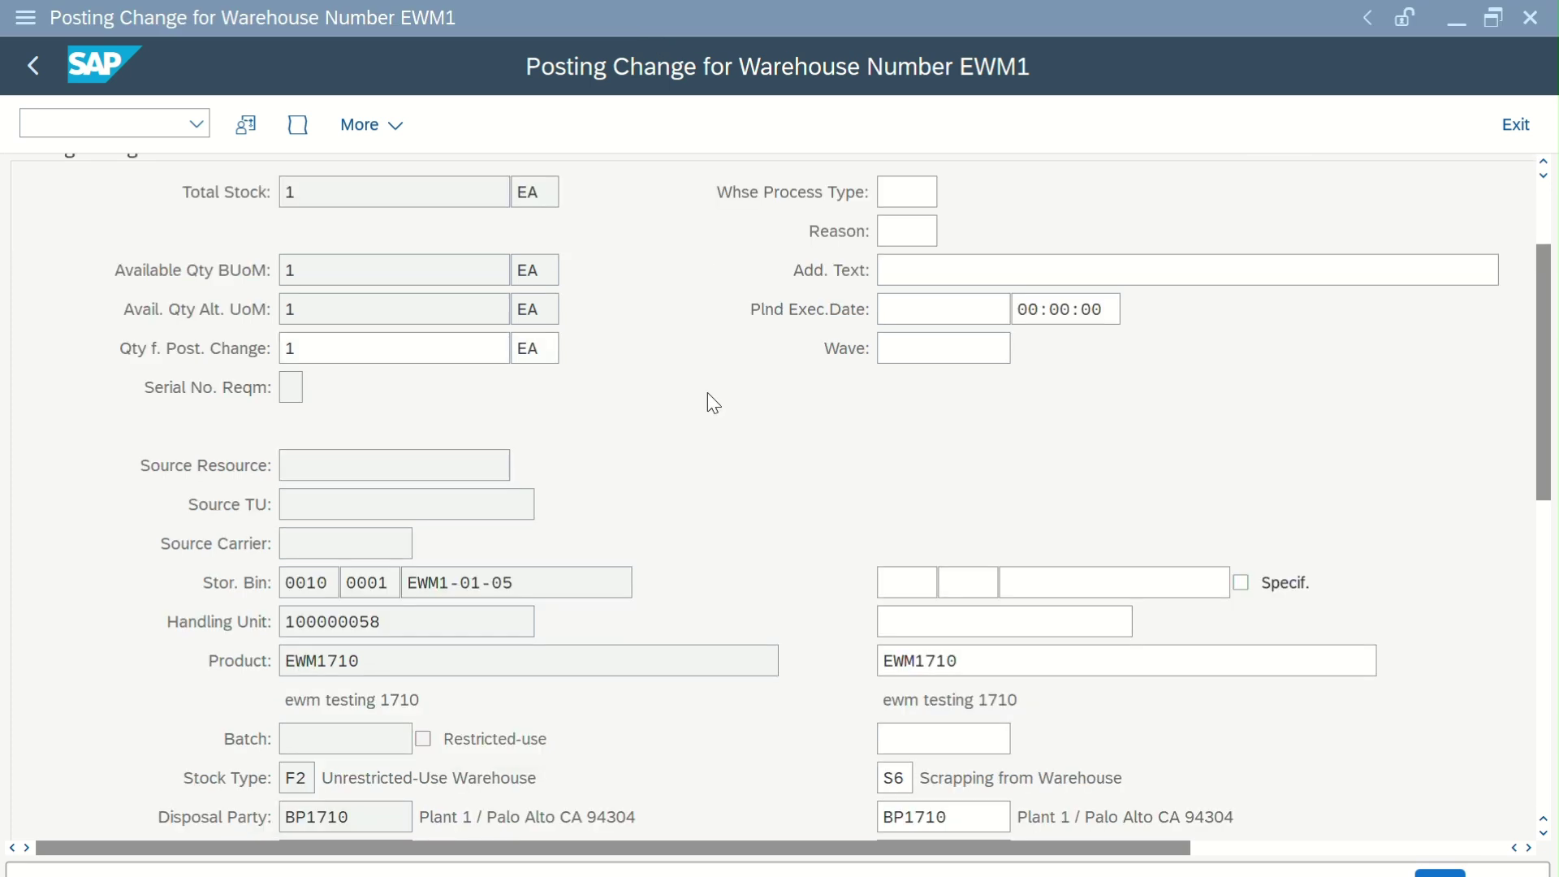
scroll(708, 392, up, 5)
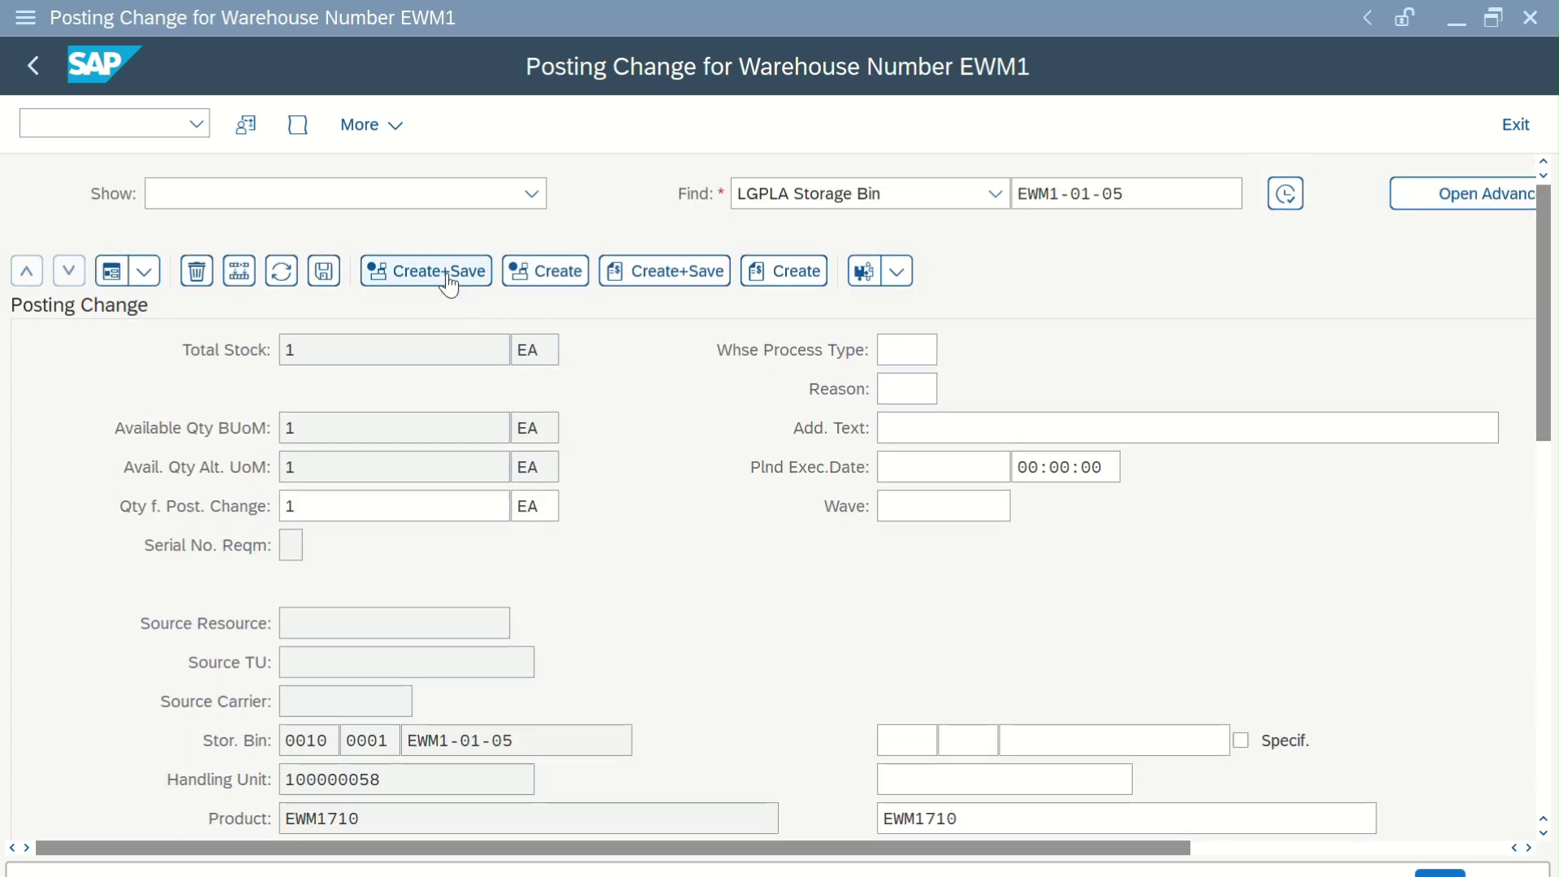
click(447, 273)
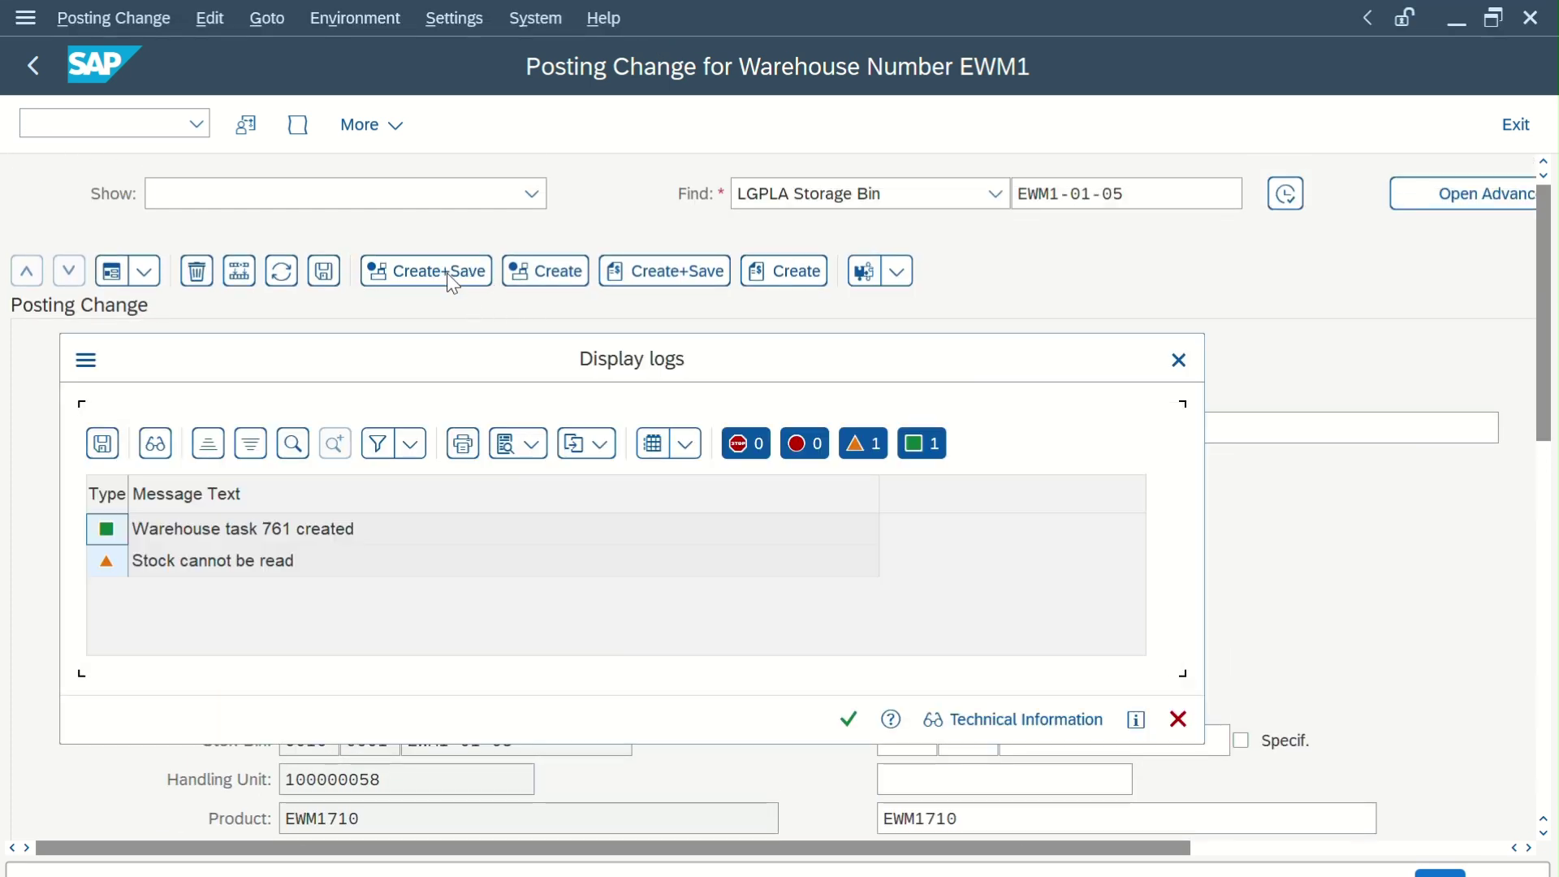
click(848, 720)
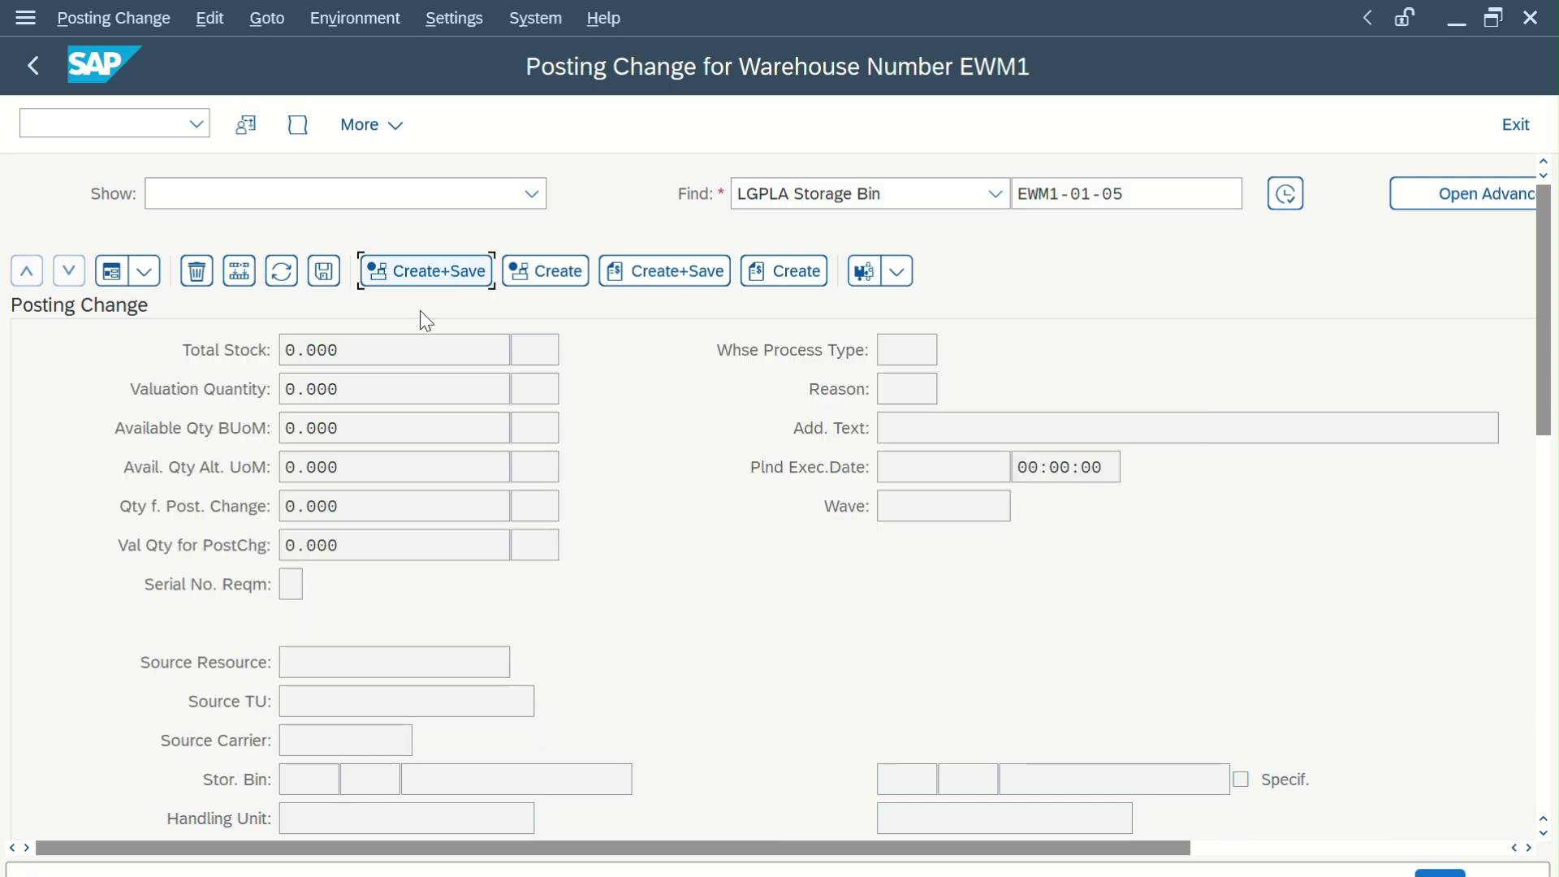
click(108, 24)
click(613, 377)
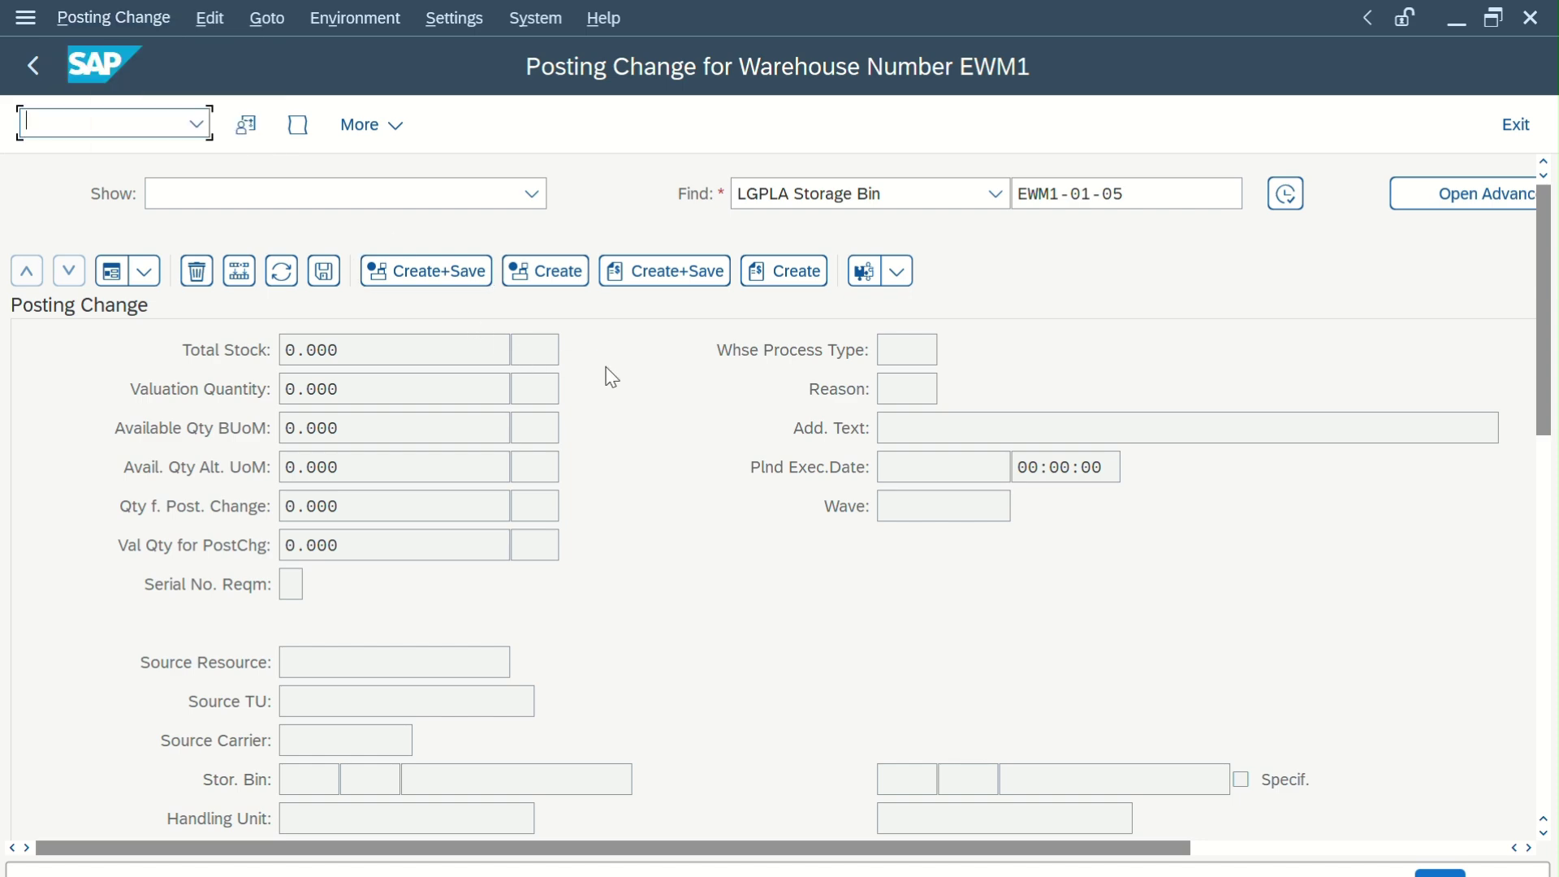
Switch to the warehouse monitor, refresh the stock overview, and widen the Storage Bin column to locate bin EWM1-01-05
mouse_move(685, 855)
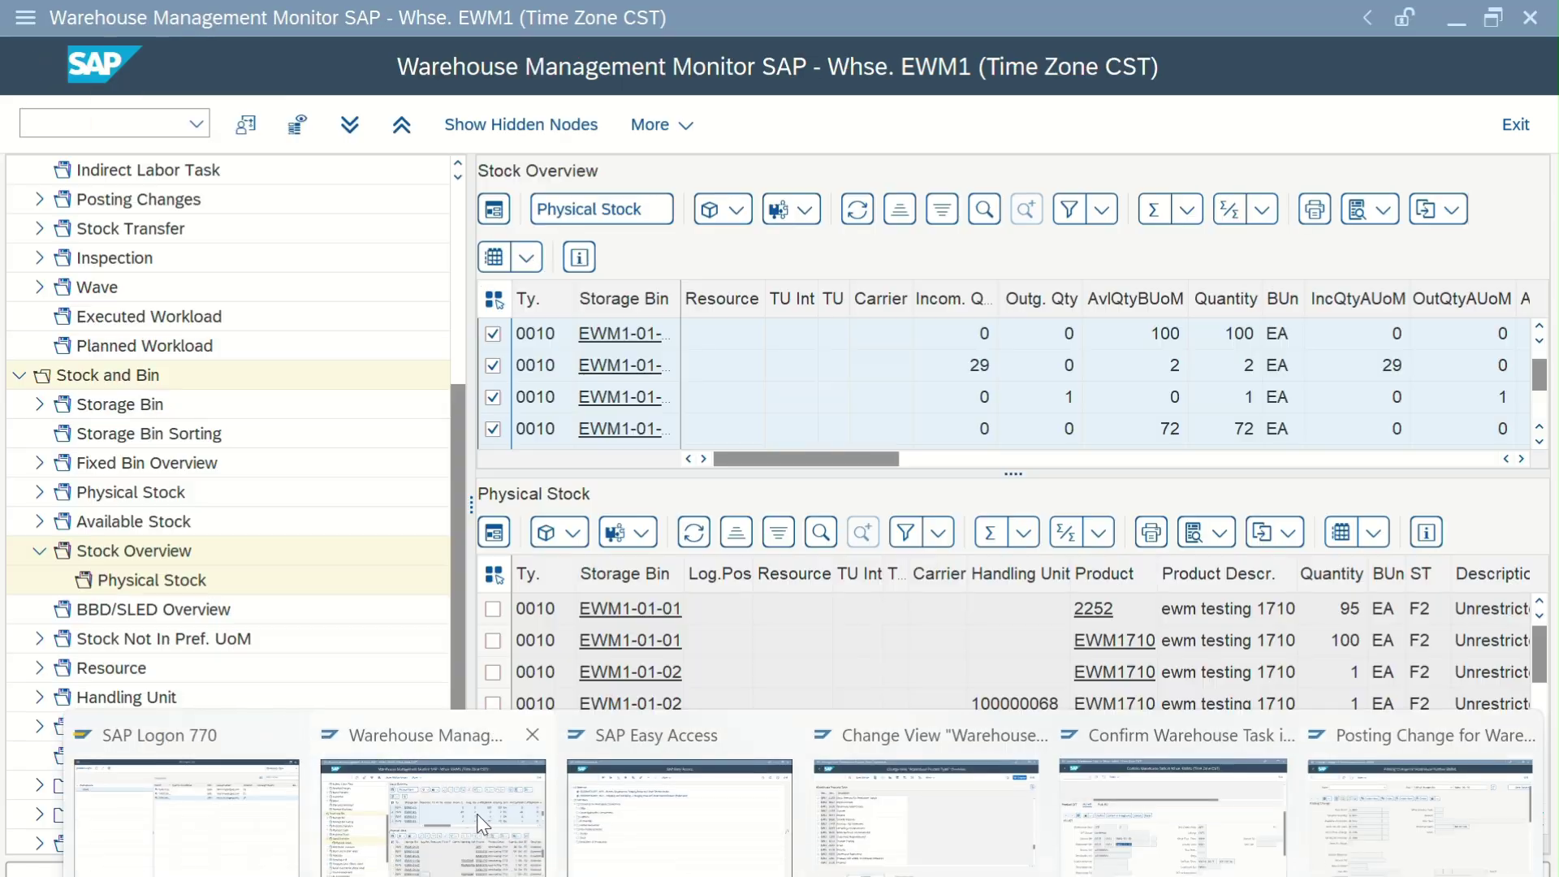
click(476, 814)
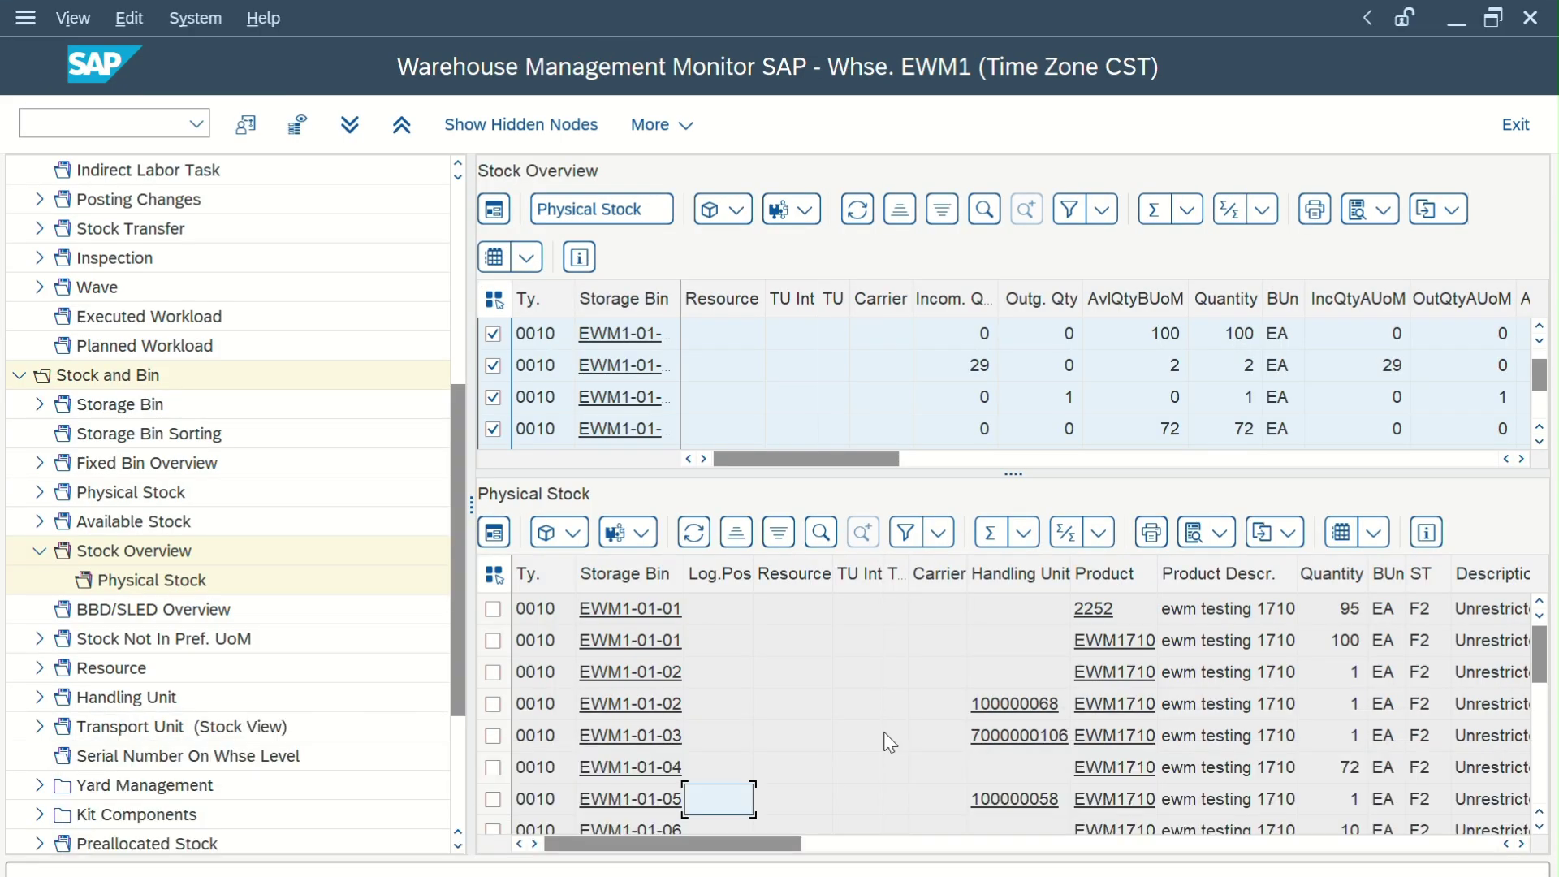
click(866, 219)
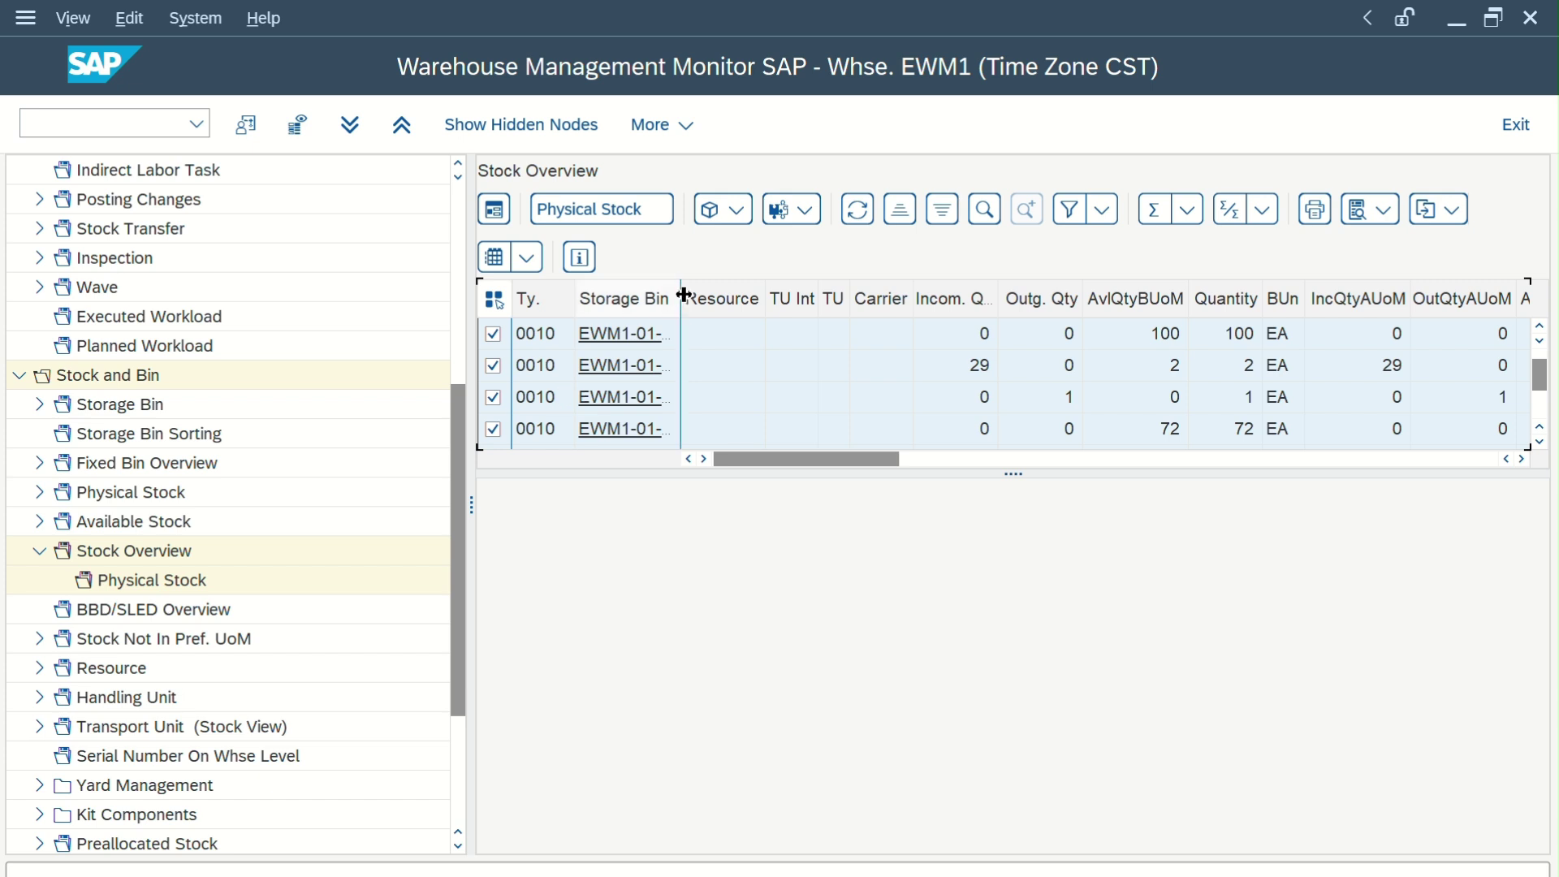
drag(682, 298, 731, 298)
scroll(668, 394, down, 1)
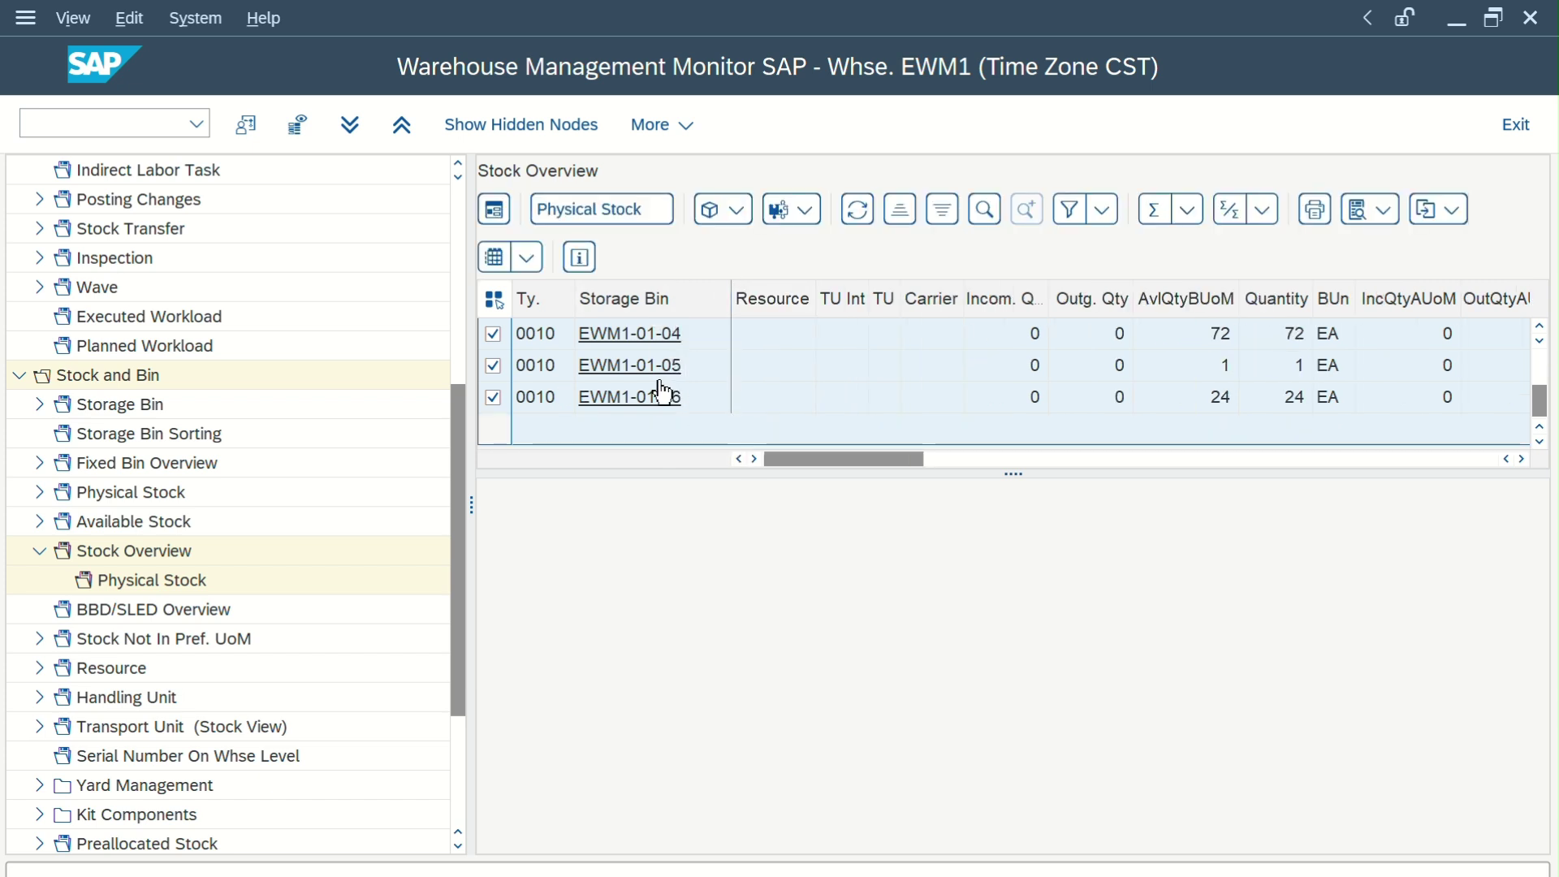
Select only bin EWM1-01-05 in the stock overview and show its physical stock
click(492, 365)
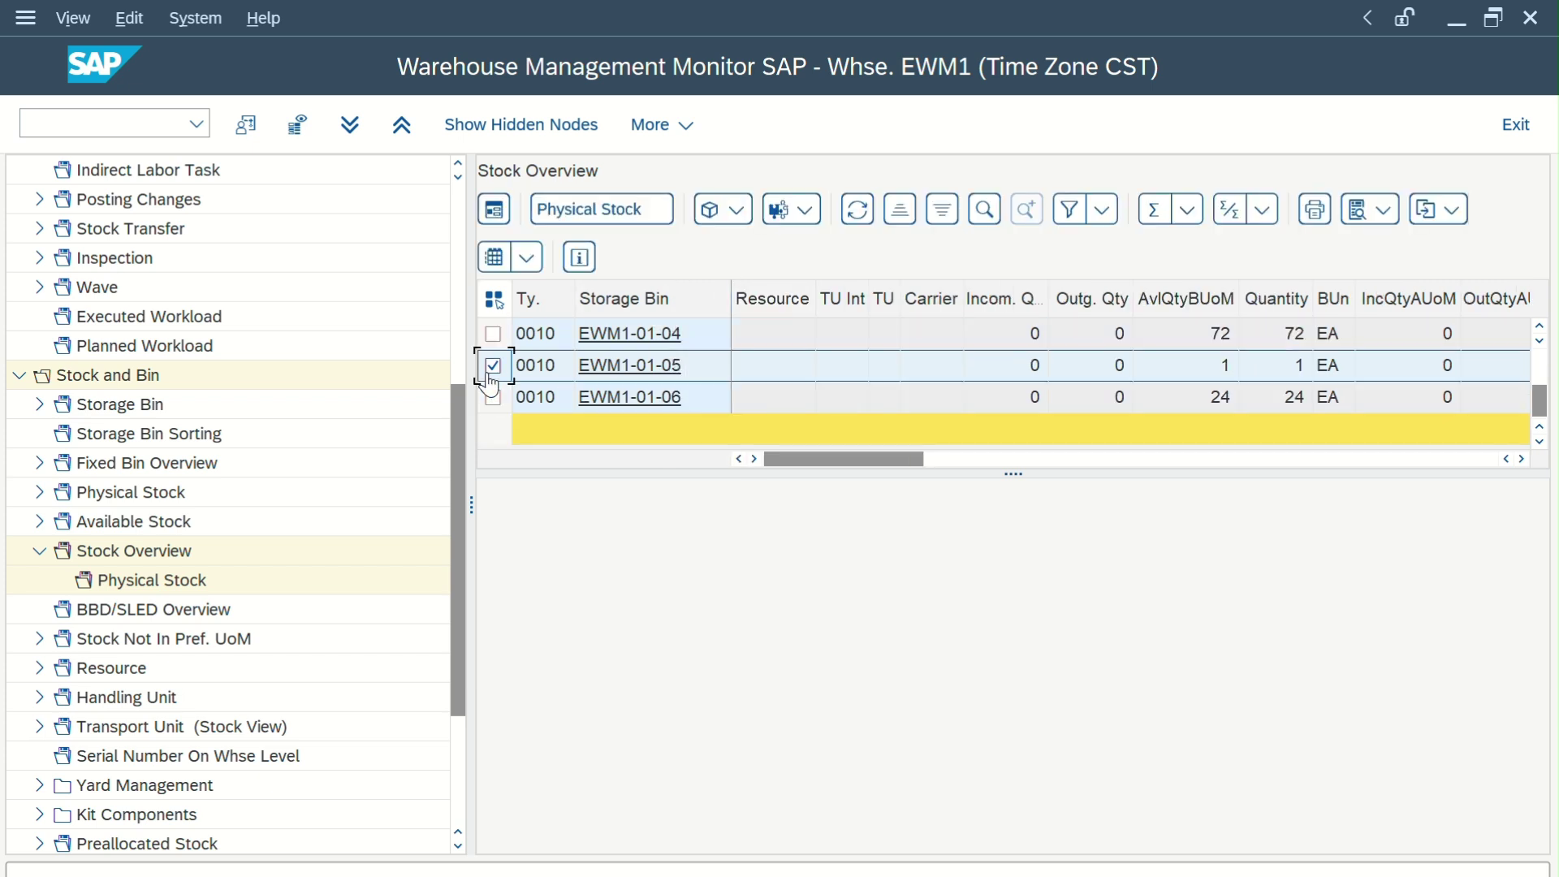
click(606, 219)
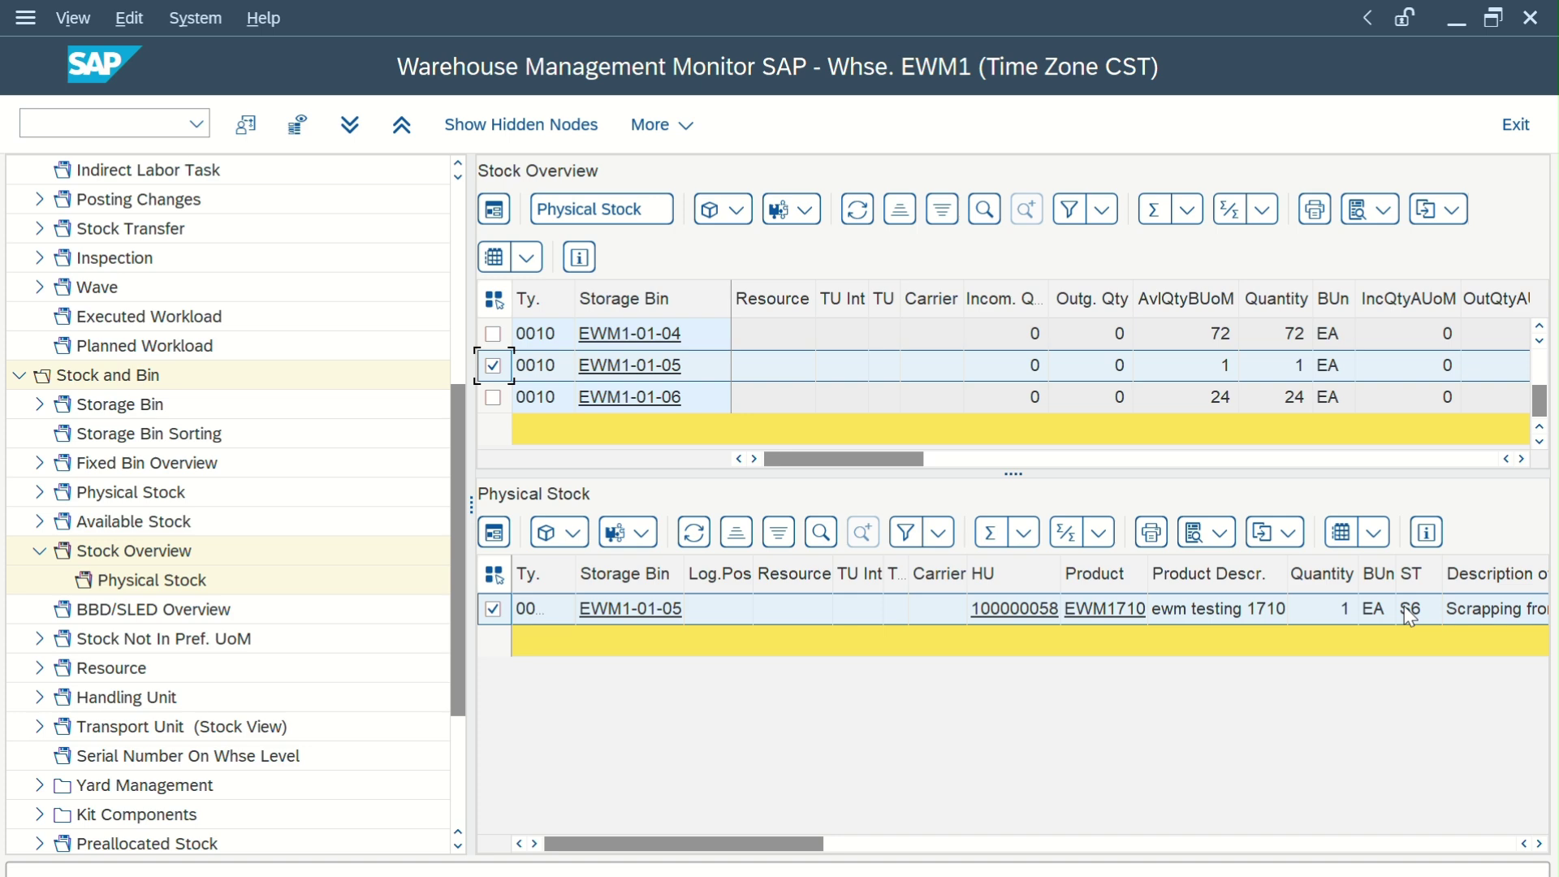
Start transaction /n/scwm/adgi for posting an unplanned goods issue
click(113, 123)
click(128, 151)
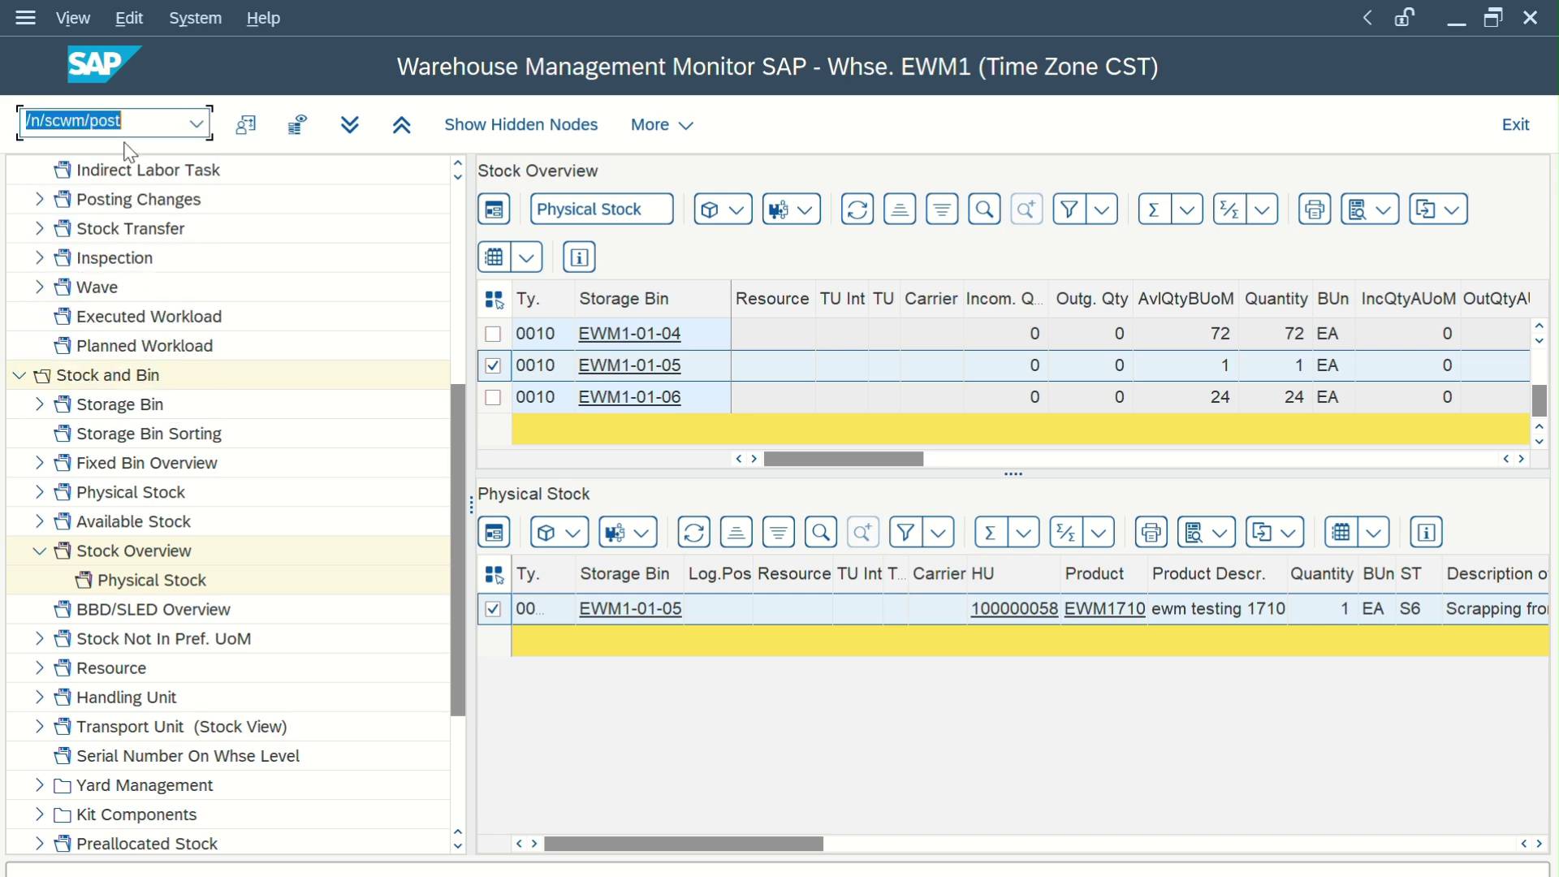
click(140, 121)
key(BackSpace)
key(BackSpace)
key(BackSpace)
key(BackSpace)
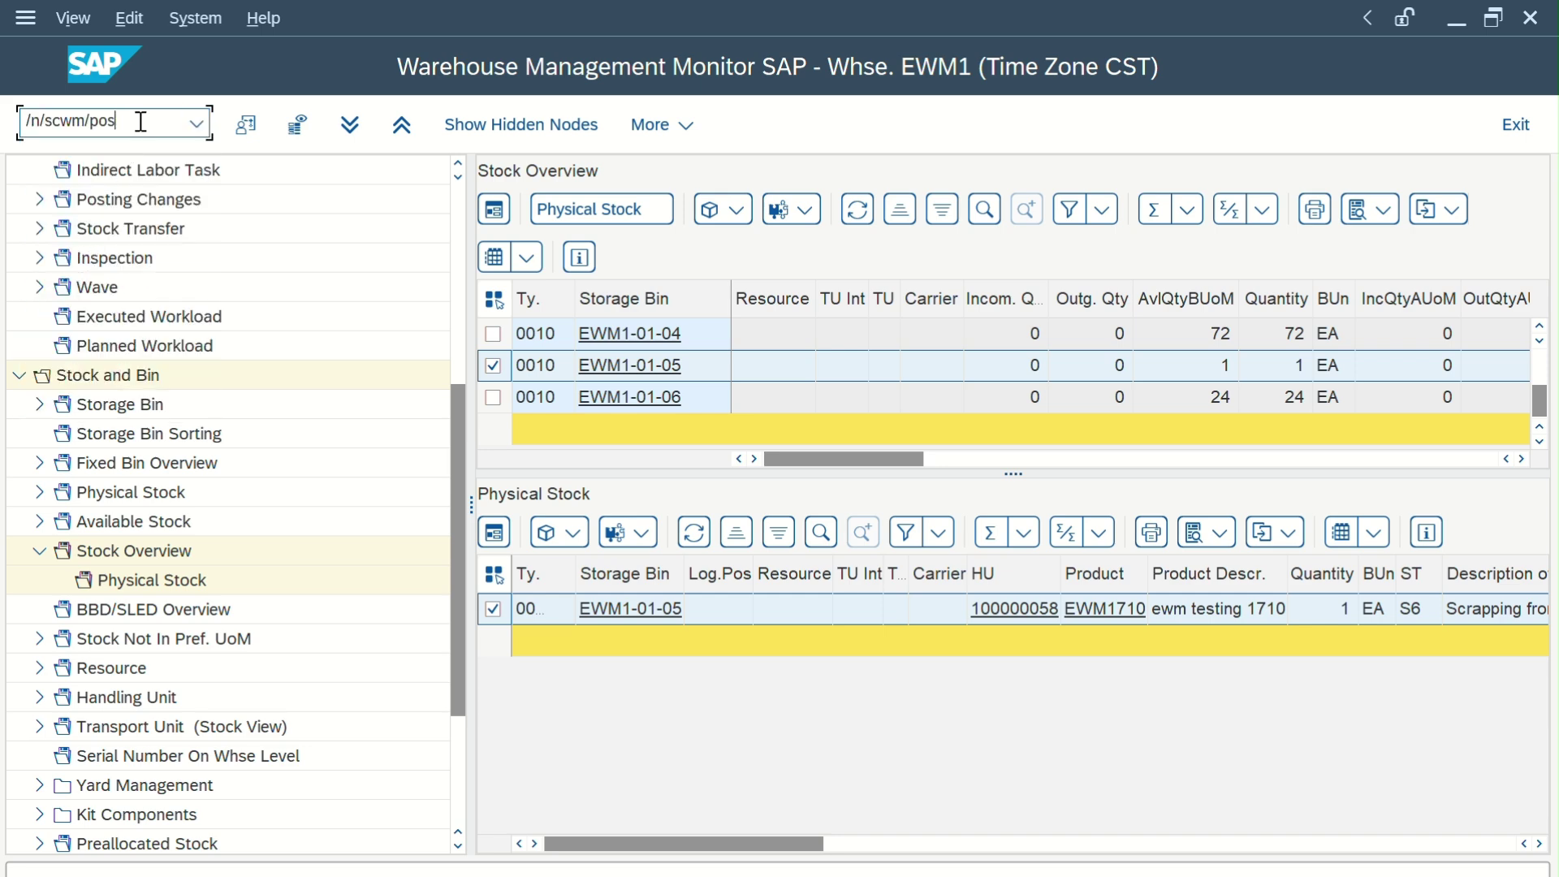
text(adgi)
key(Return)
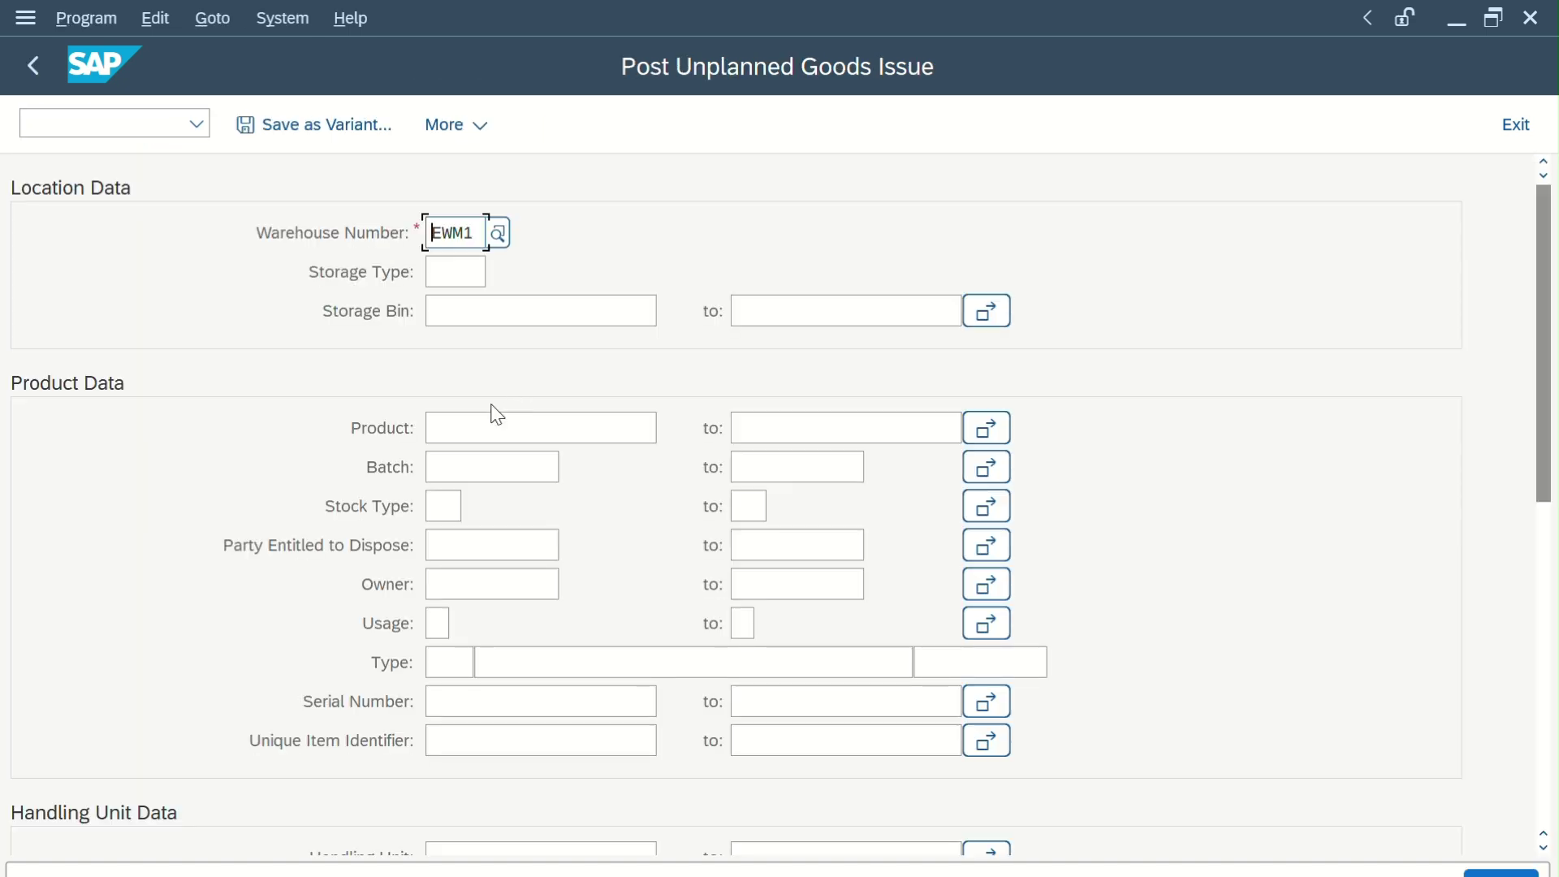
Set the GI process to SCRP Scrapping for warehouse EWM1 and list the scrap stock
click(473, 425)
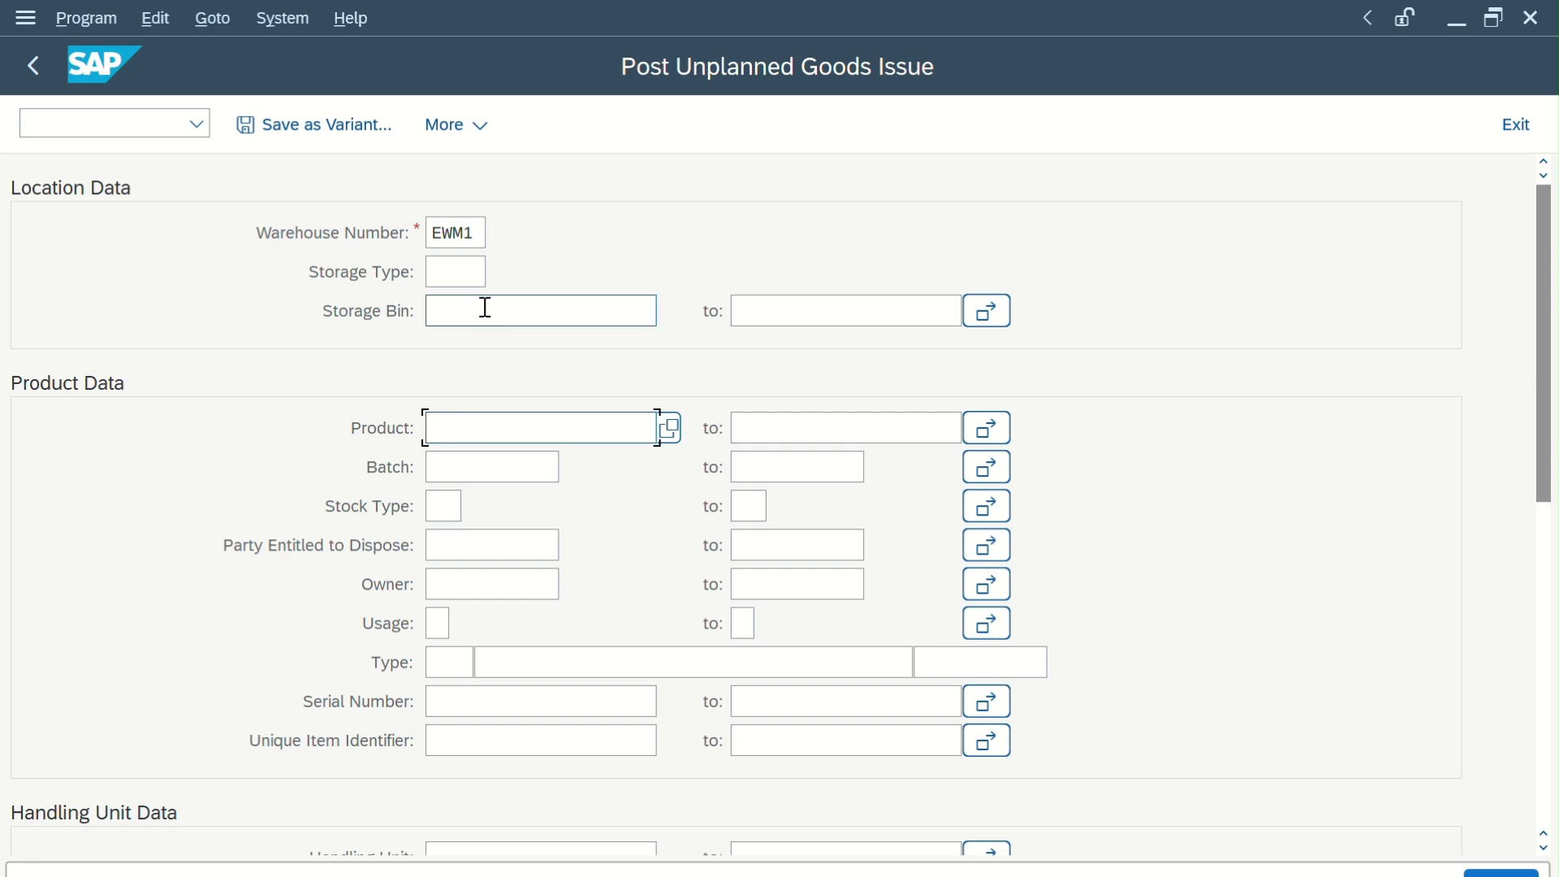
scroll(484, 316, down, 1)
scroll(484, 309, down, 1)
scroll(483, 308, up, 2)
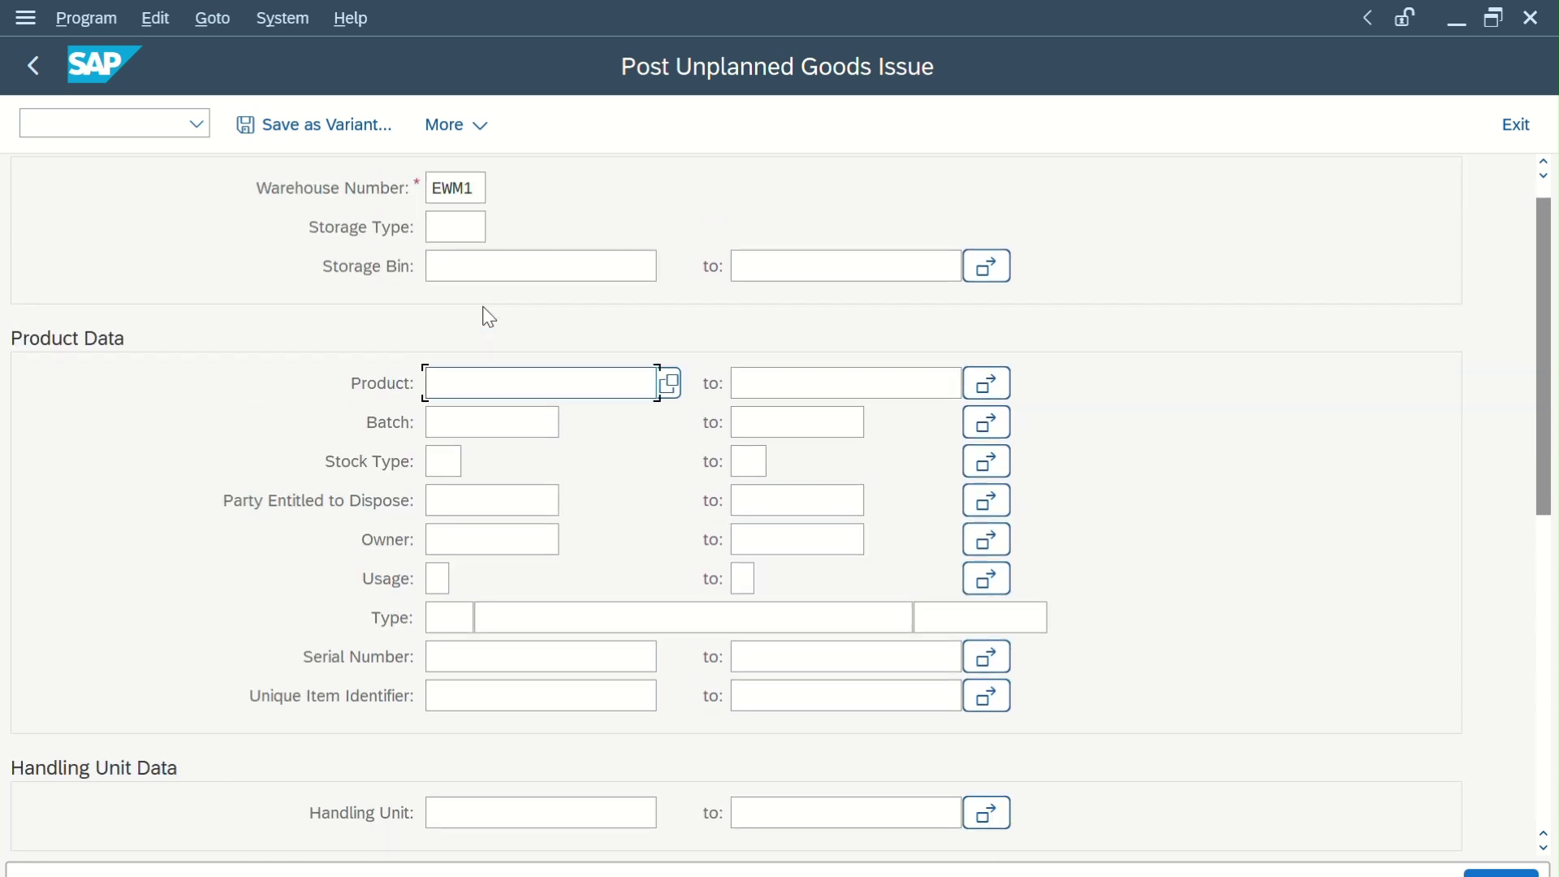
scroll(489, 317, down, 6)
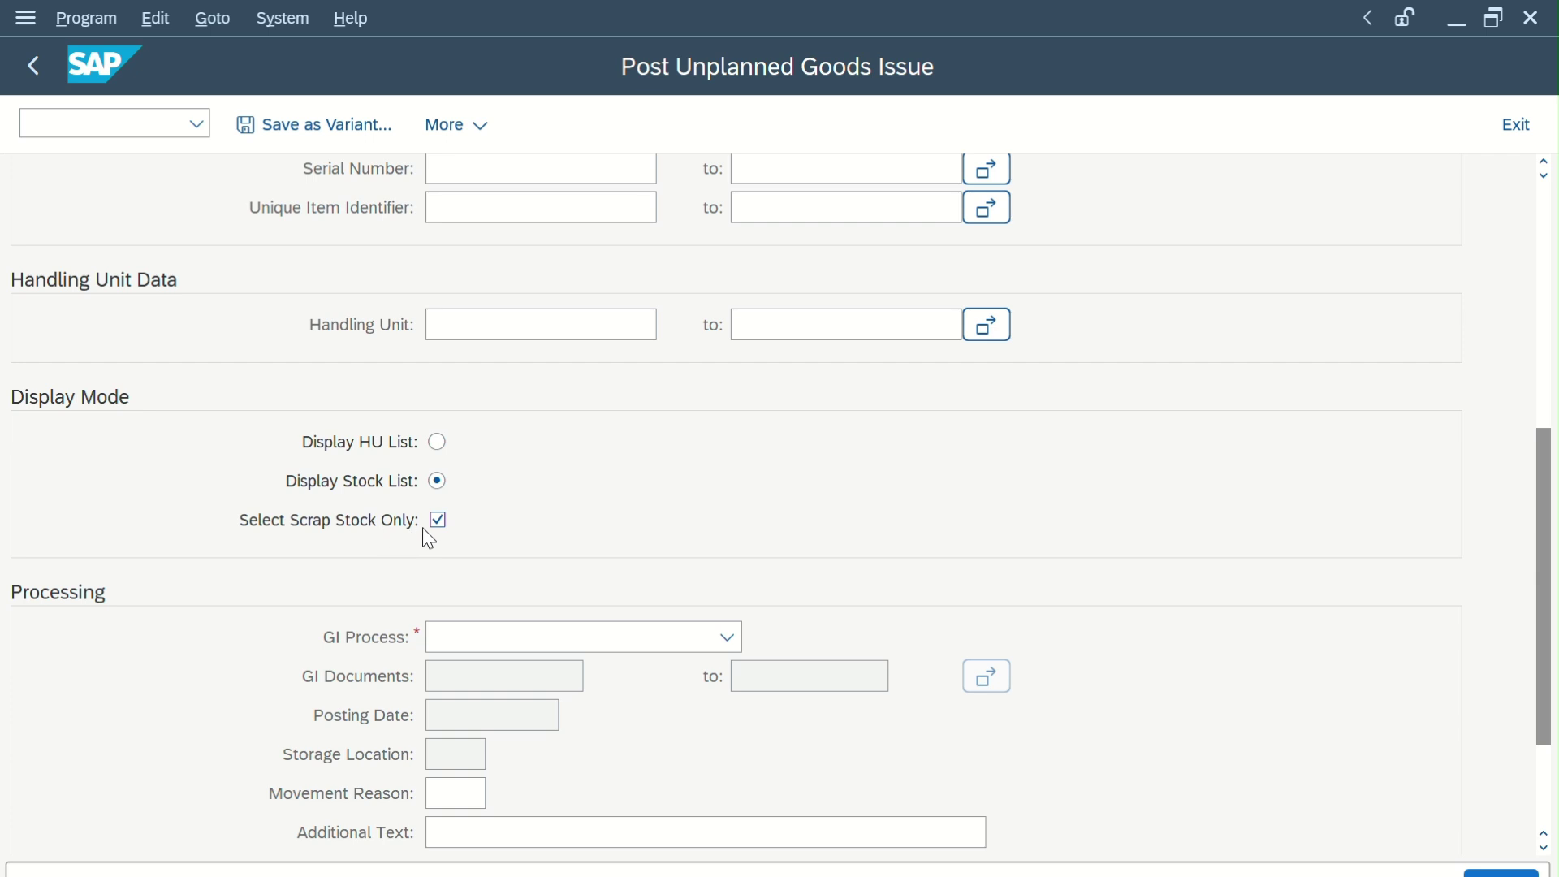
click(461, 645)
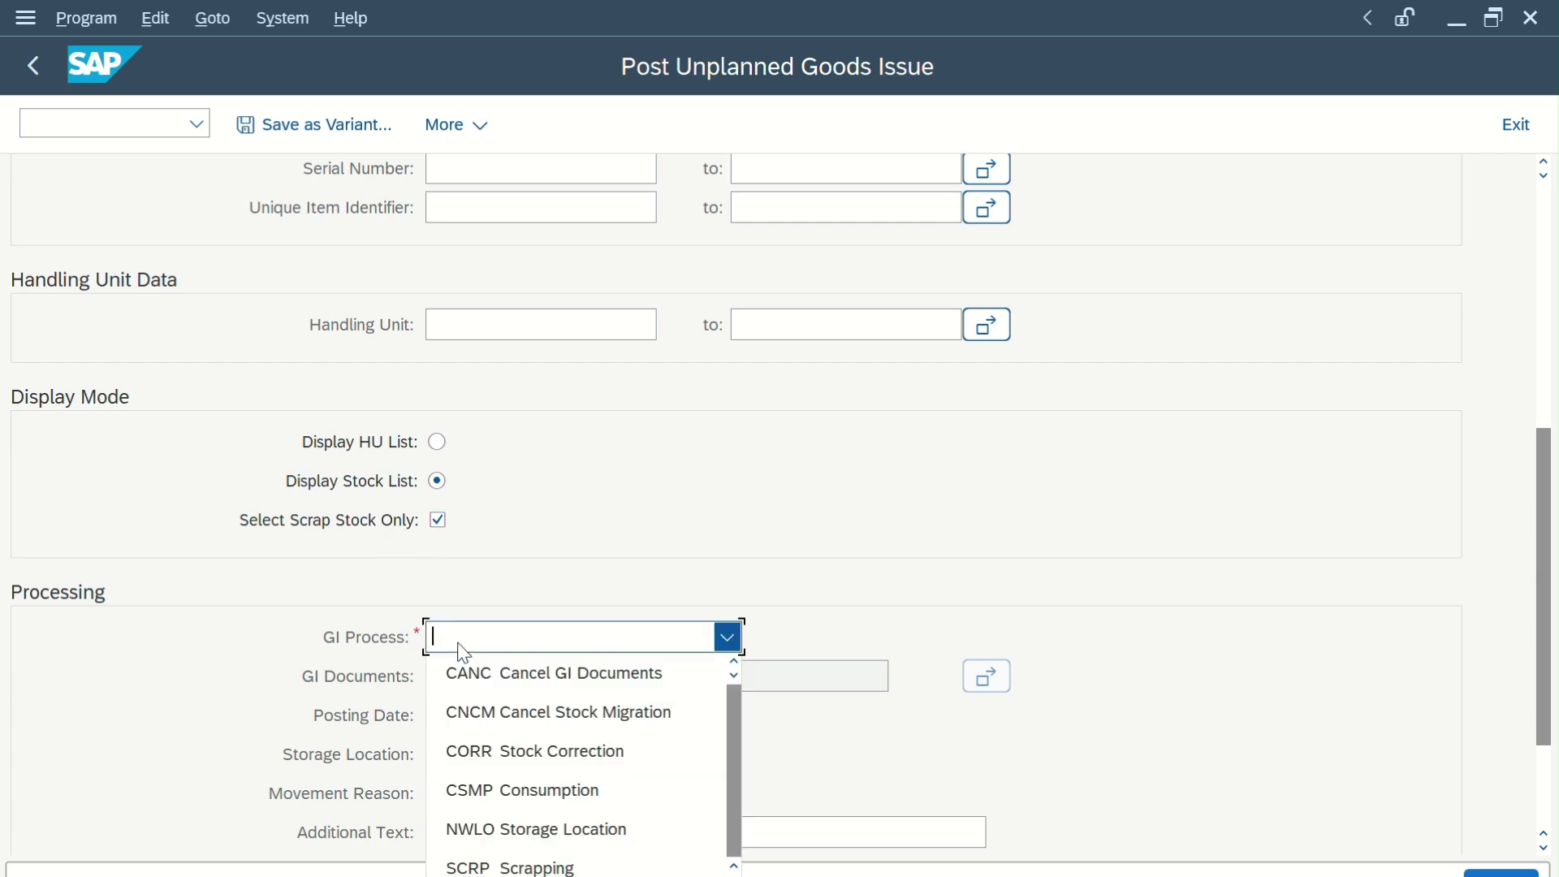
click(516, 867)
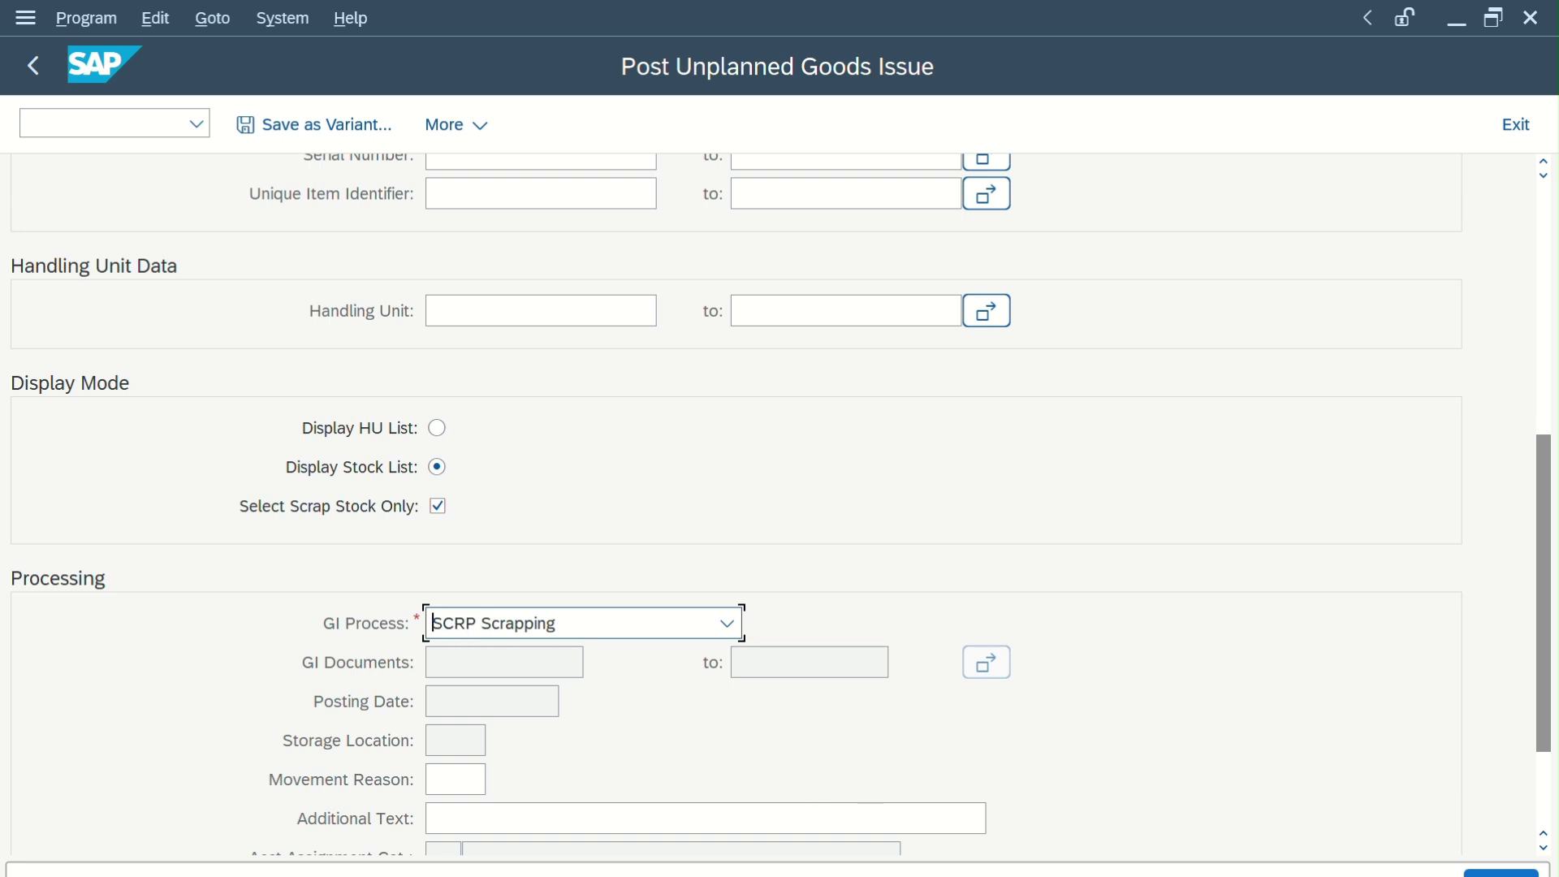
click(1502, 873)
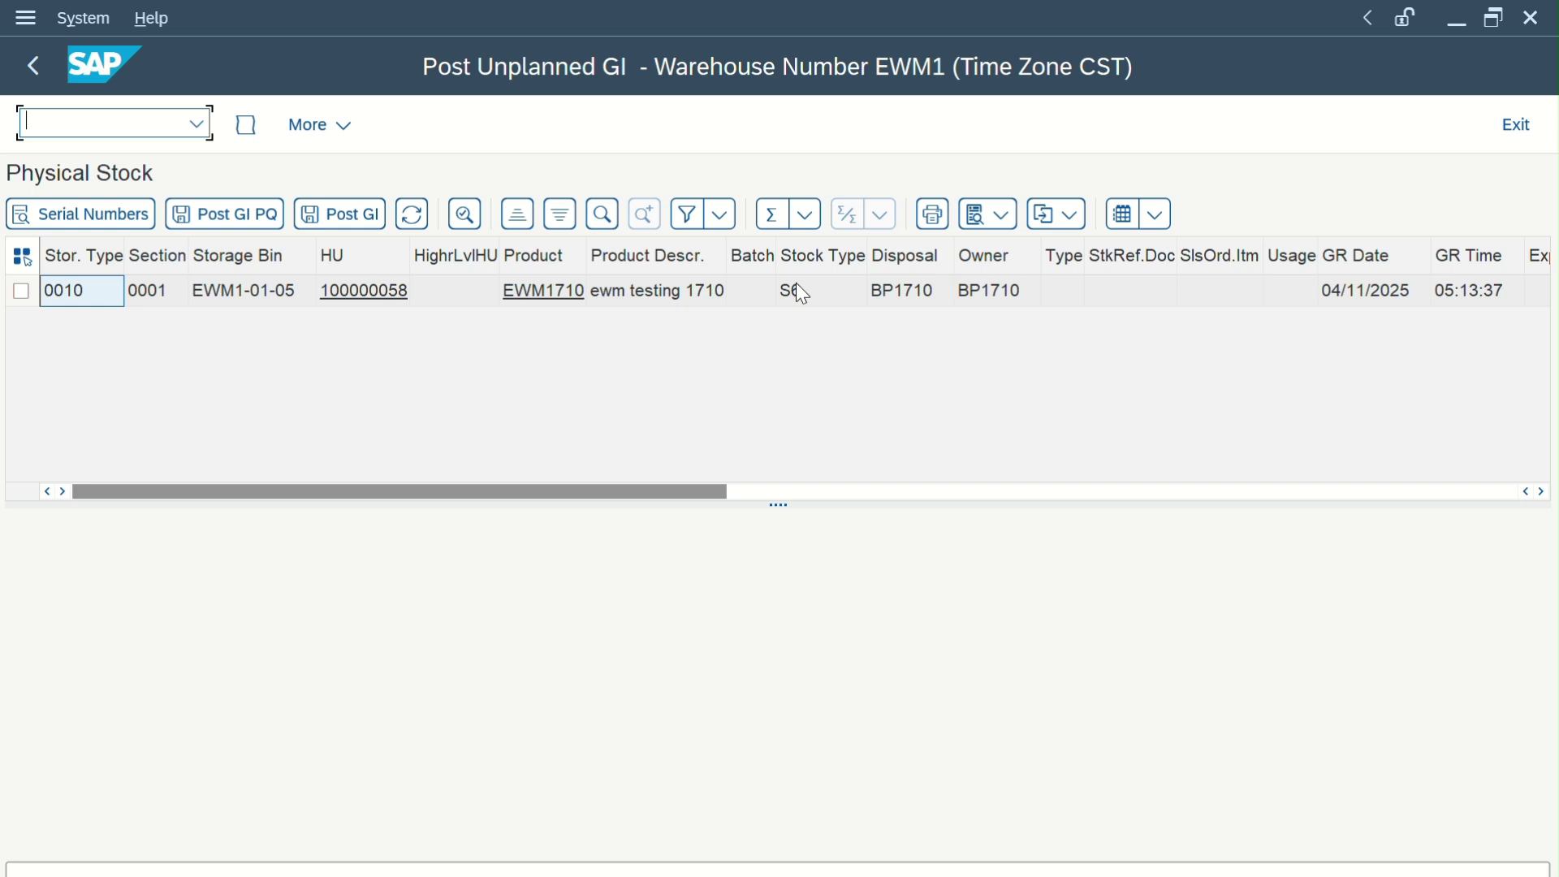
Rerun the stock selection without limiting it to scrap stock, look through the list, and return to the selection criteria
click(37, 67)
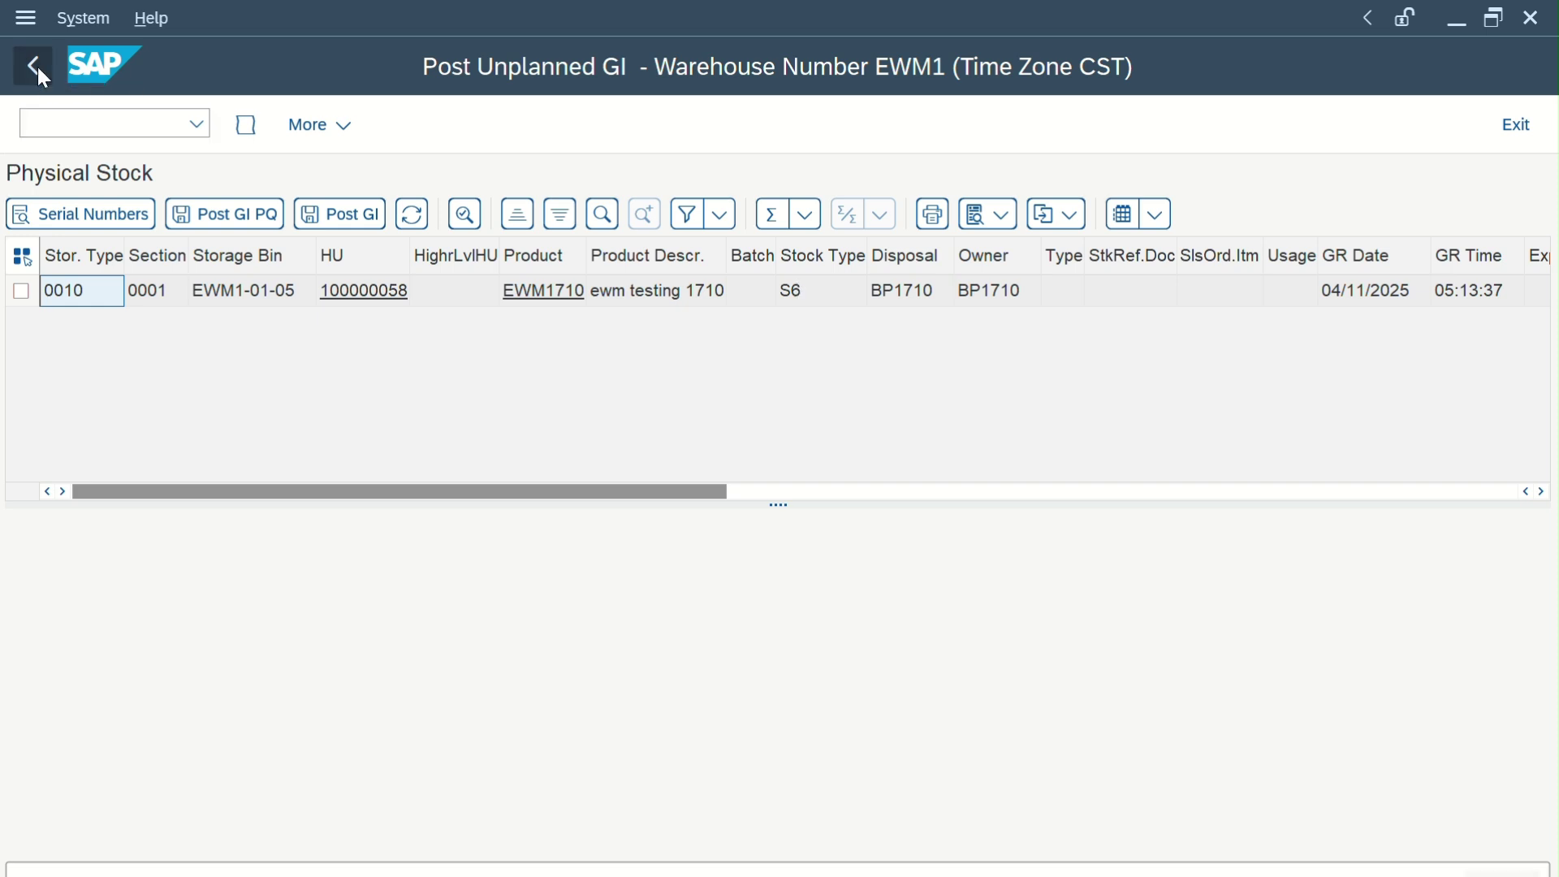
scroll(516, 663, down, 10)
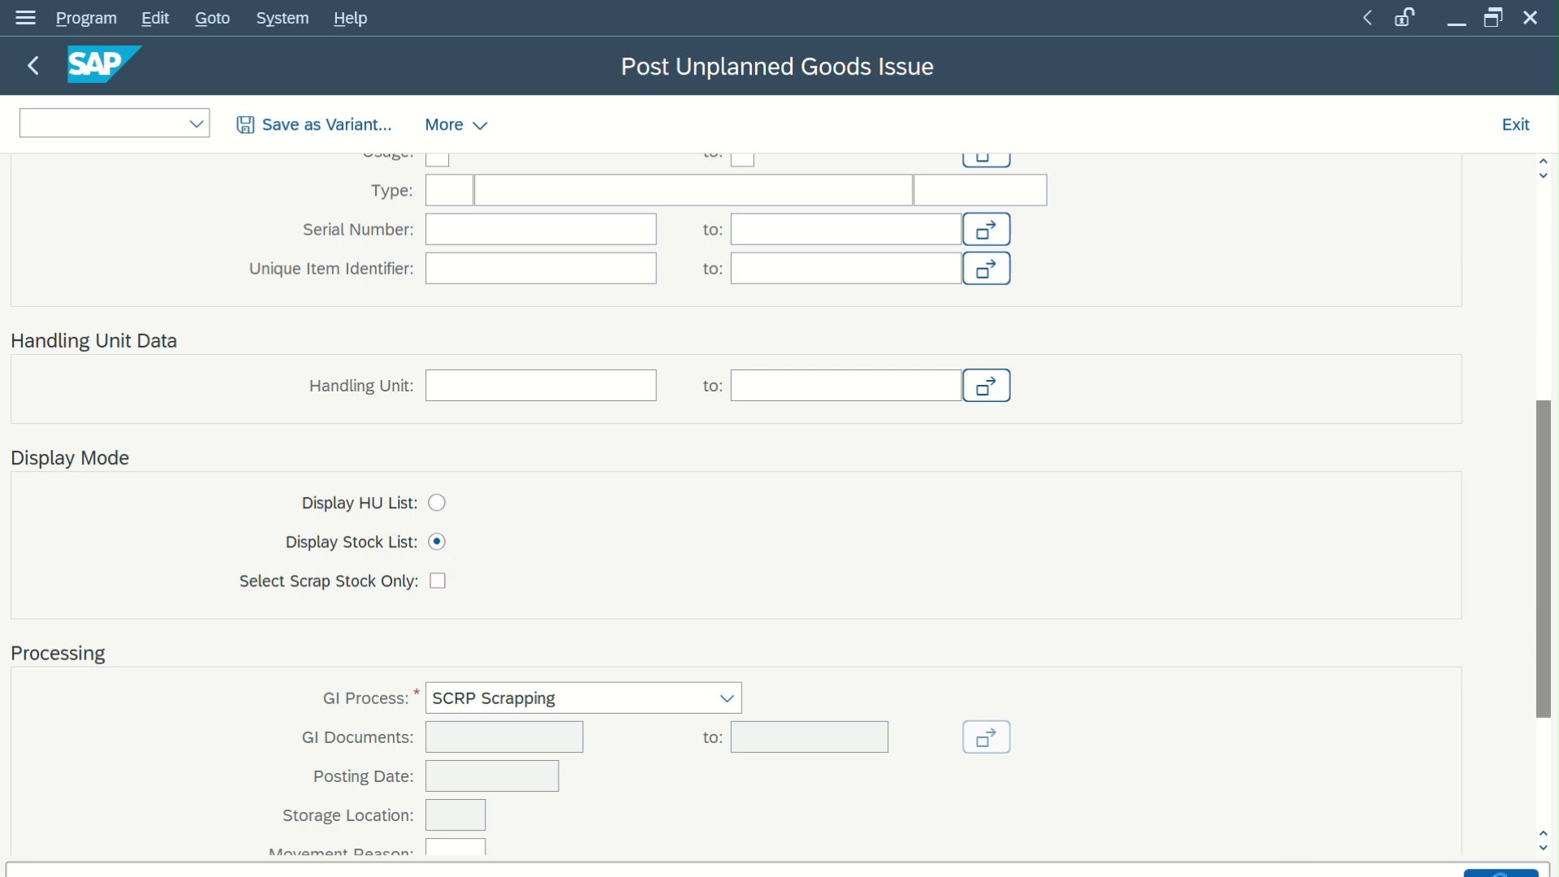
key(F8)
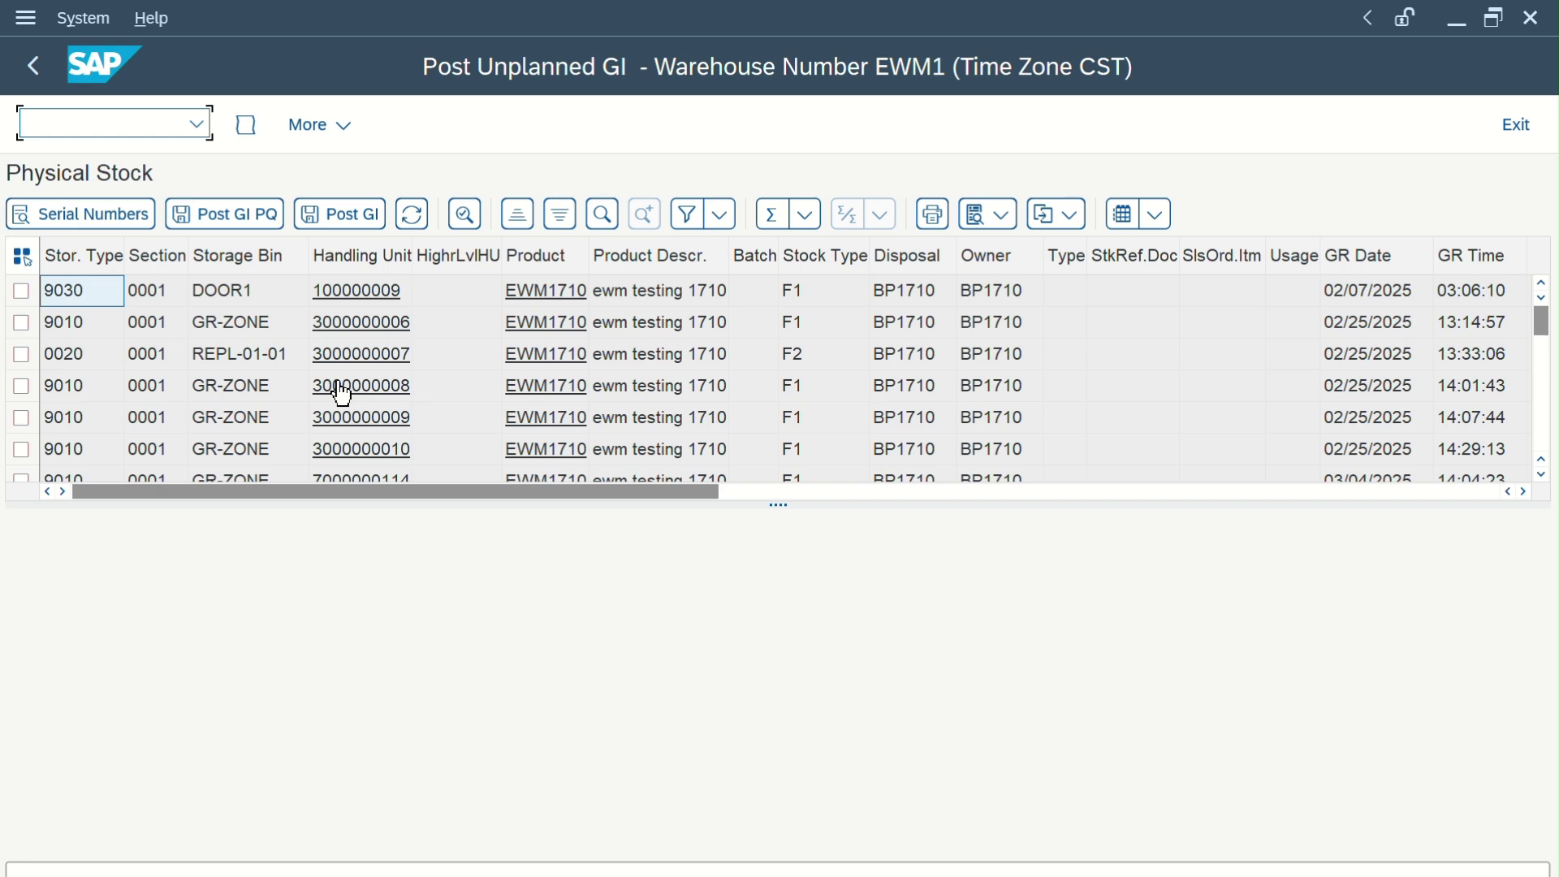
scroll(338, 380, down, 5)
scroll(338, 380, up, 5)
click(29, 70)
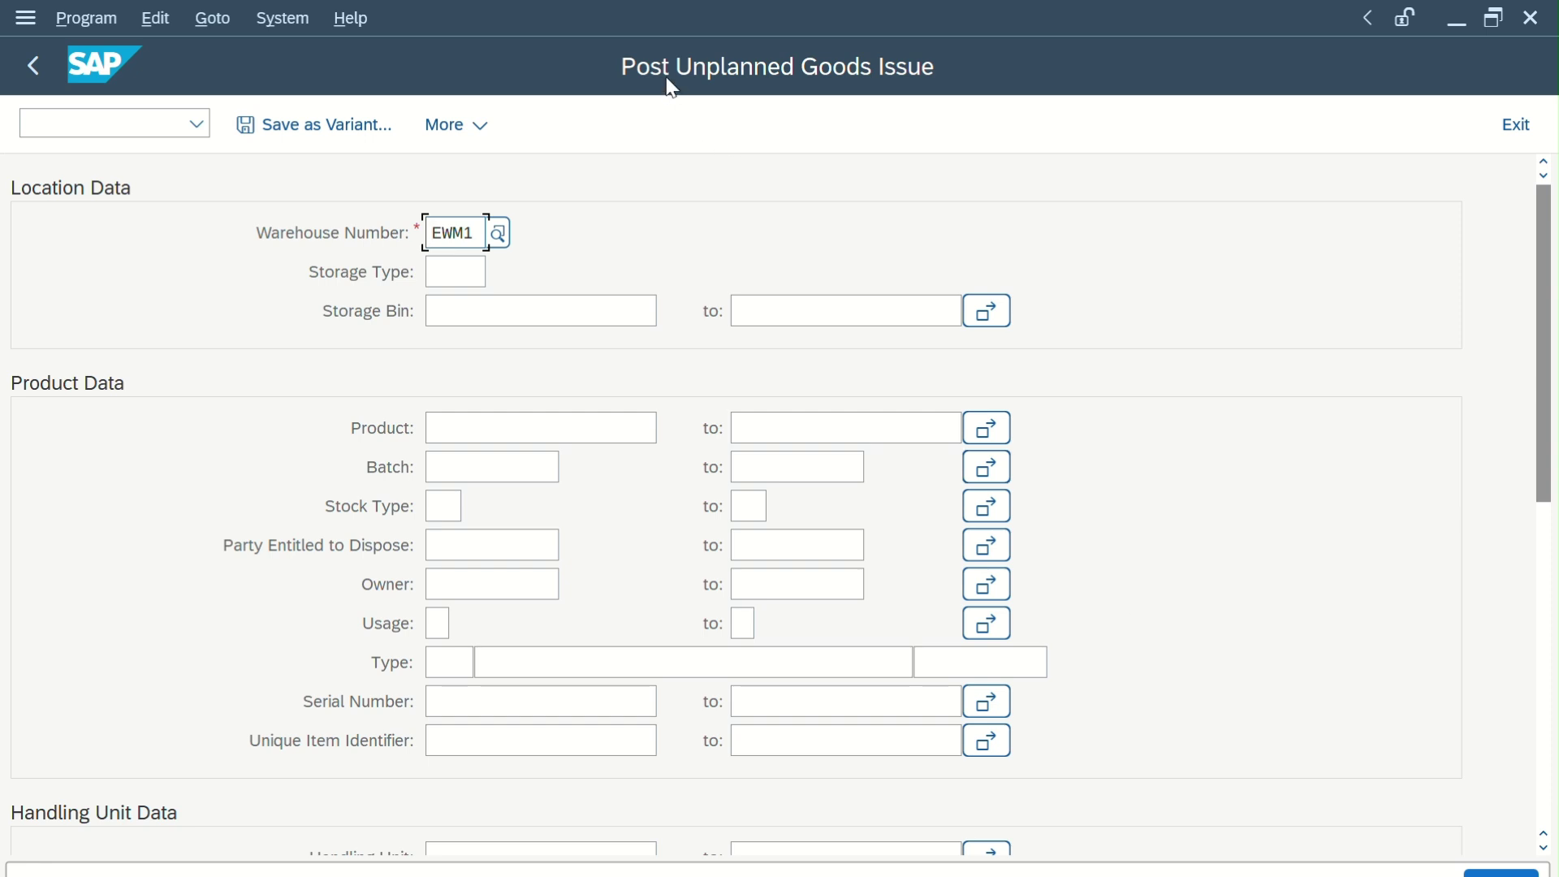
Limit the selection to scrap stock only and list the stock for the SCRP Scrapping process
scroll(926, 552, down, 5)
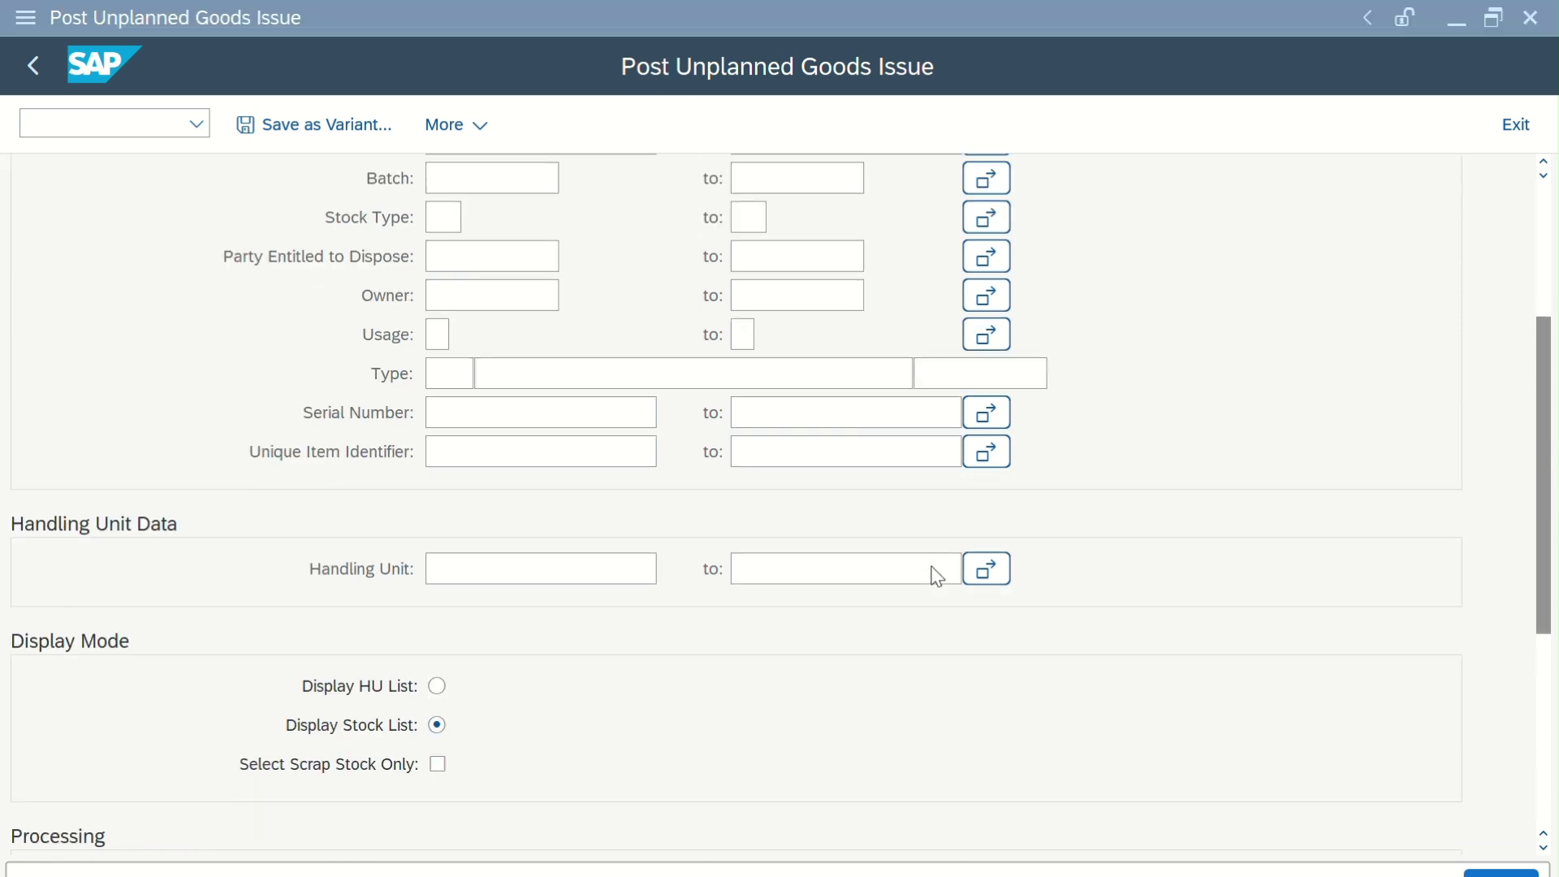
click(437, 629)
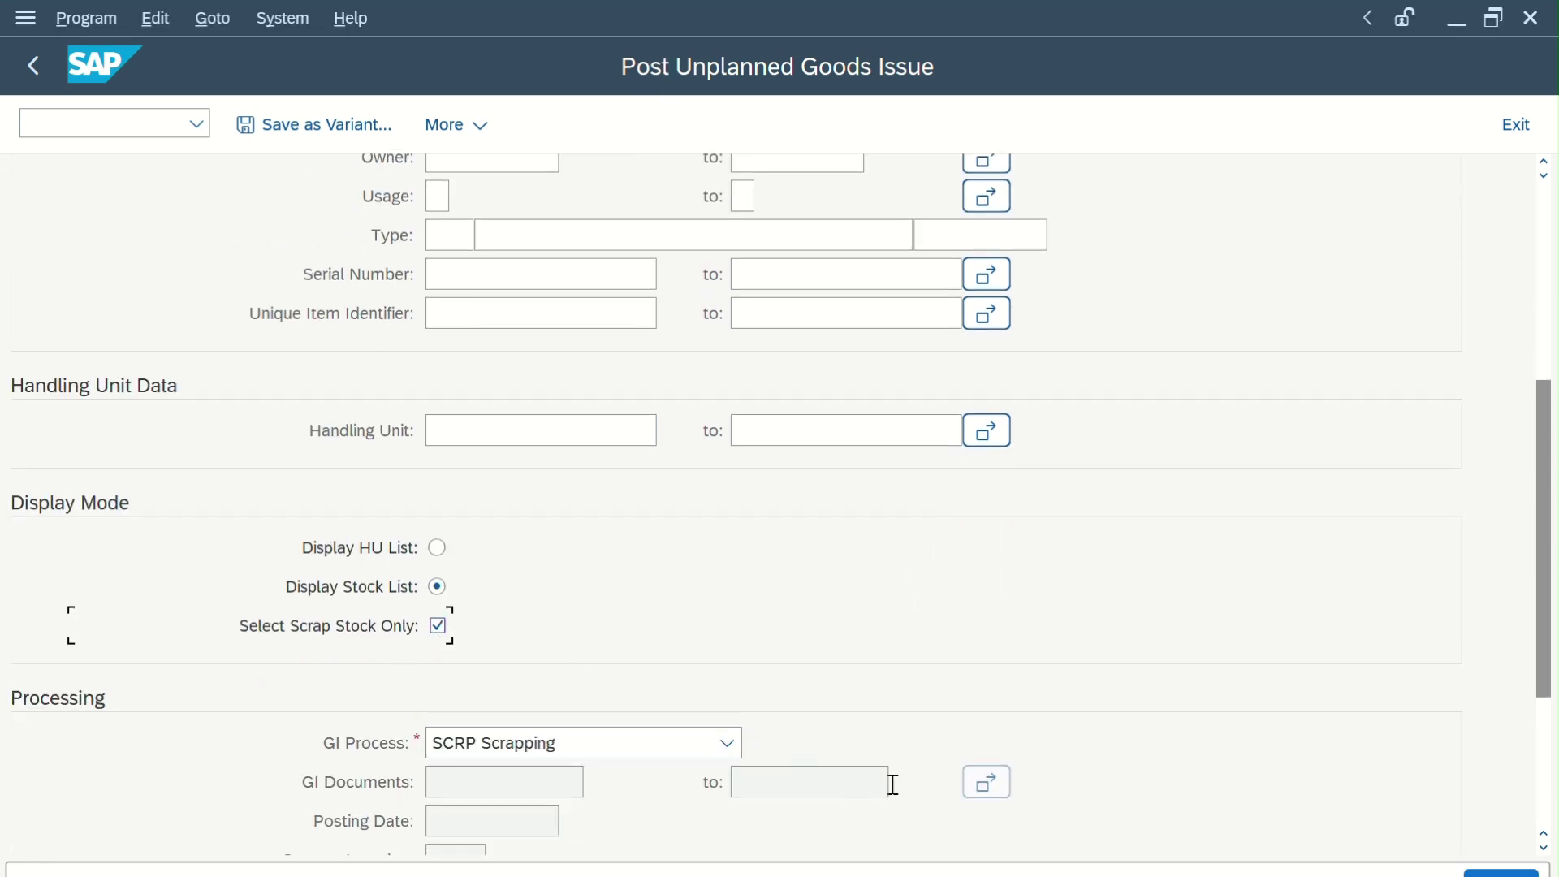
click(1503, 873)
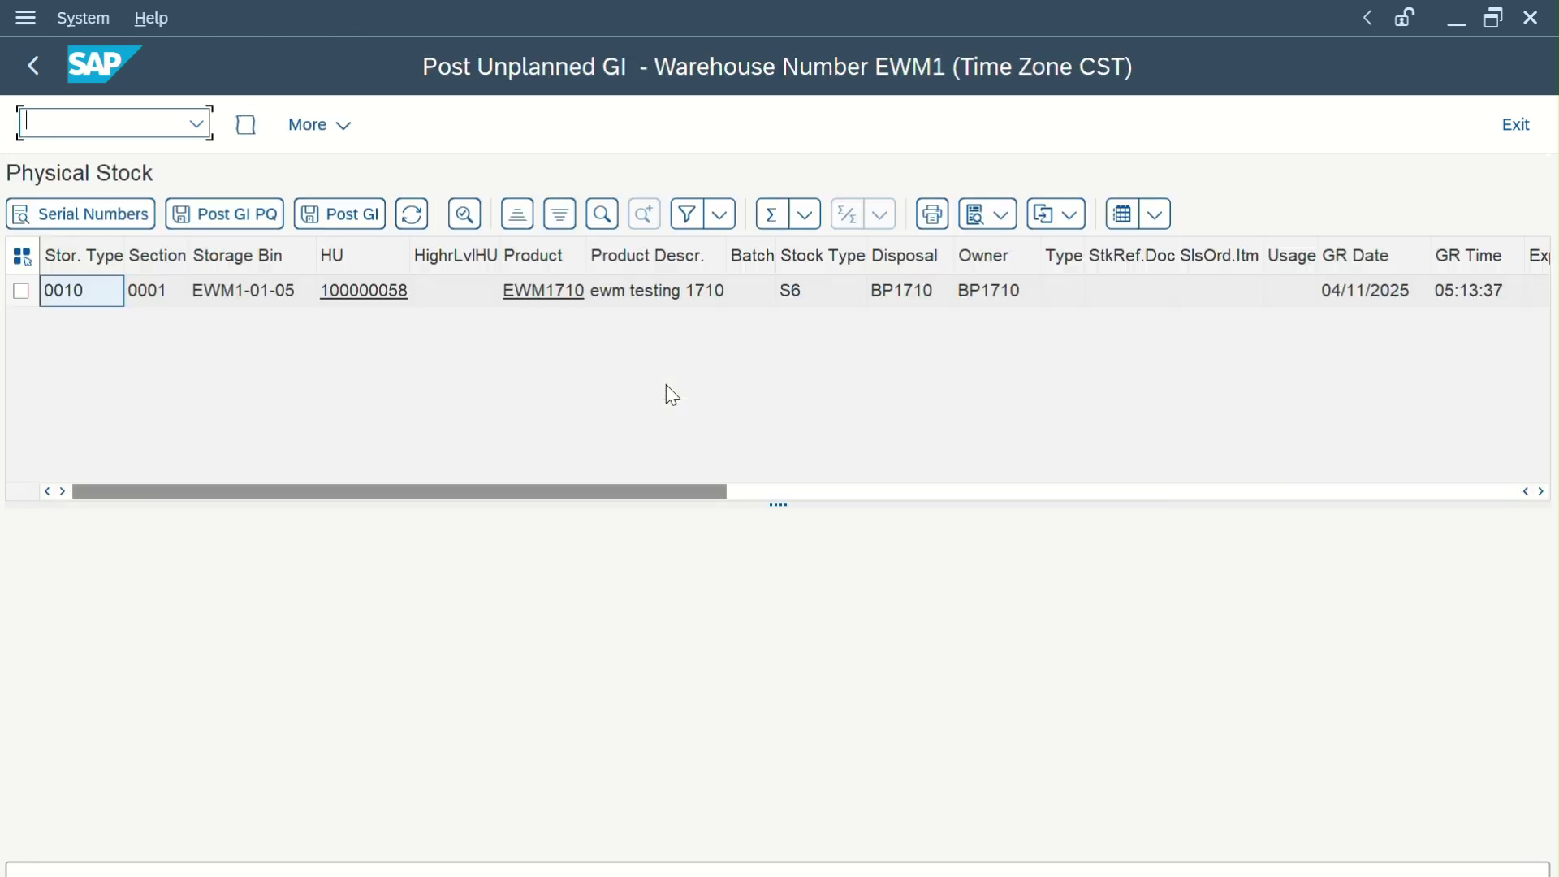
Select the EWM1710 stock in bin EWM1-01-05, open its partial-quantity goods issue, and review the quantity and movement reason fields
click(23, 292)
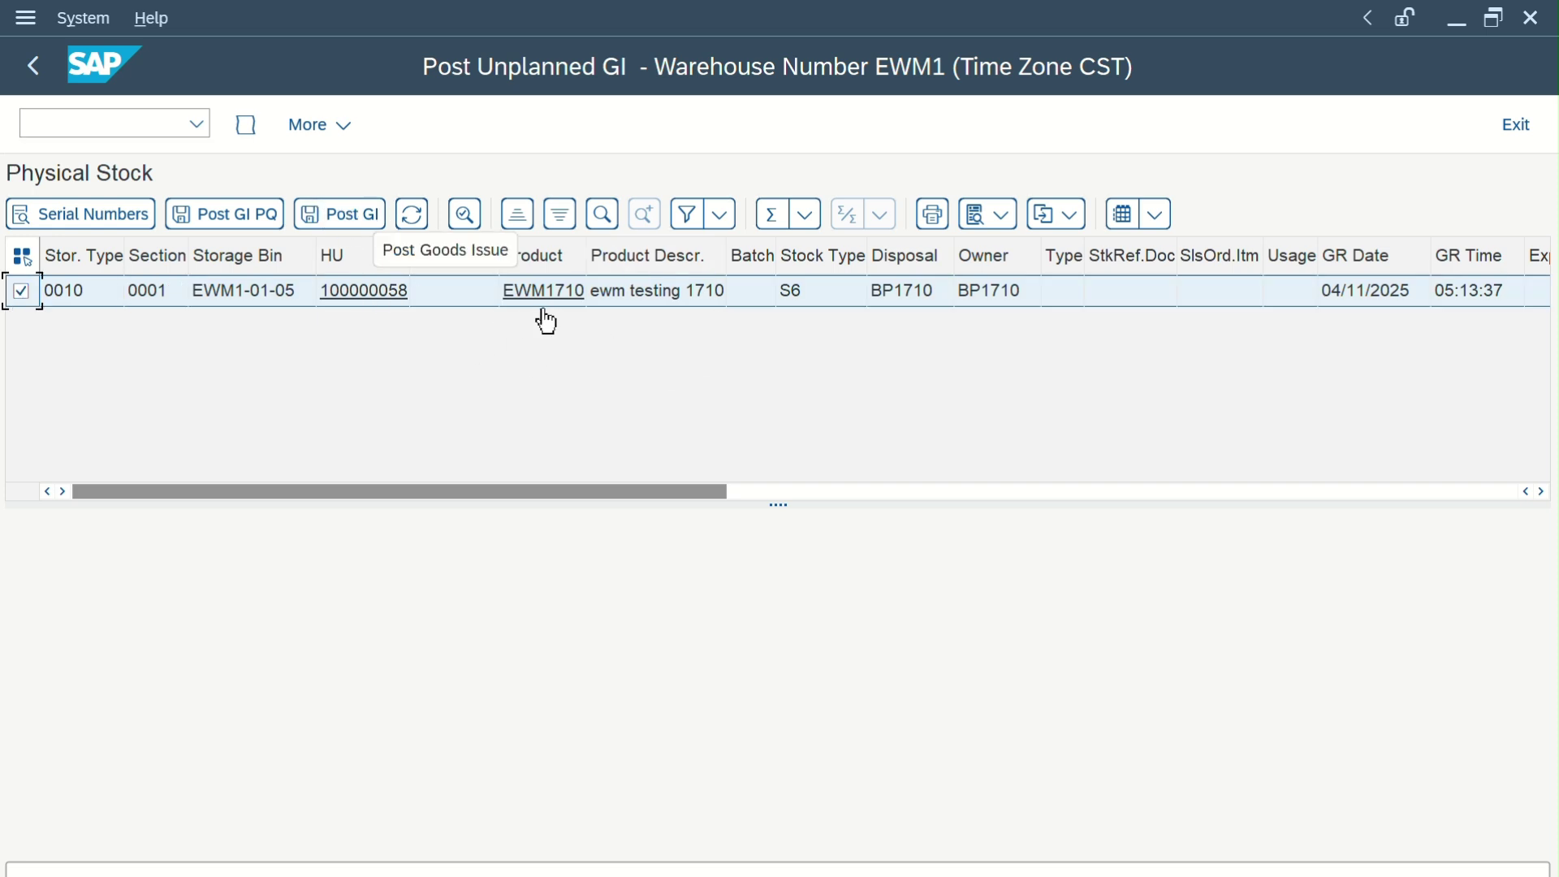
click(242, 221)
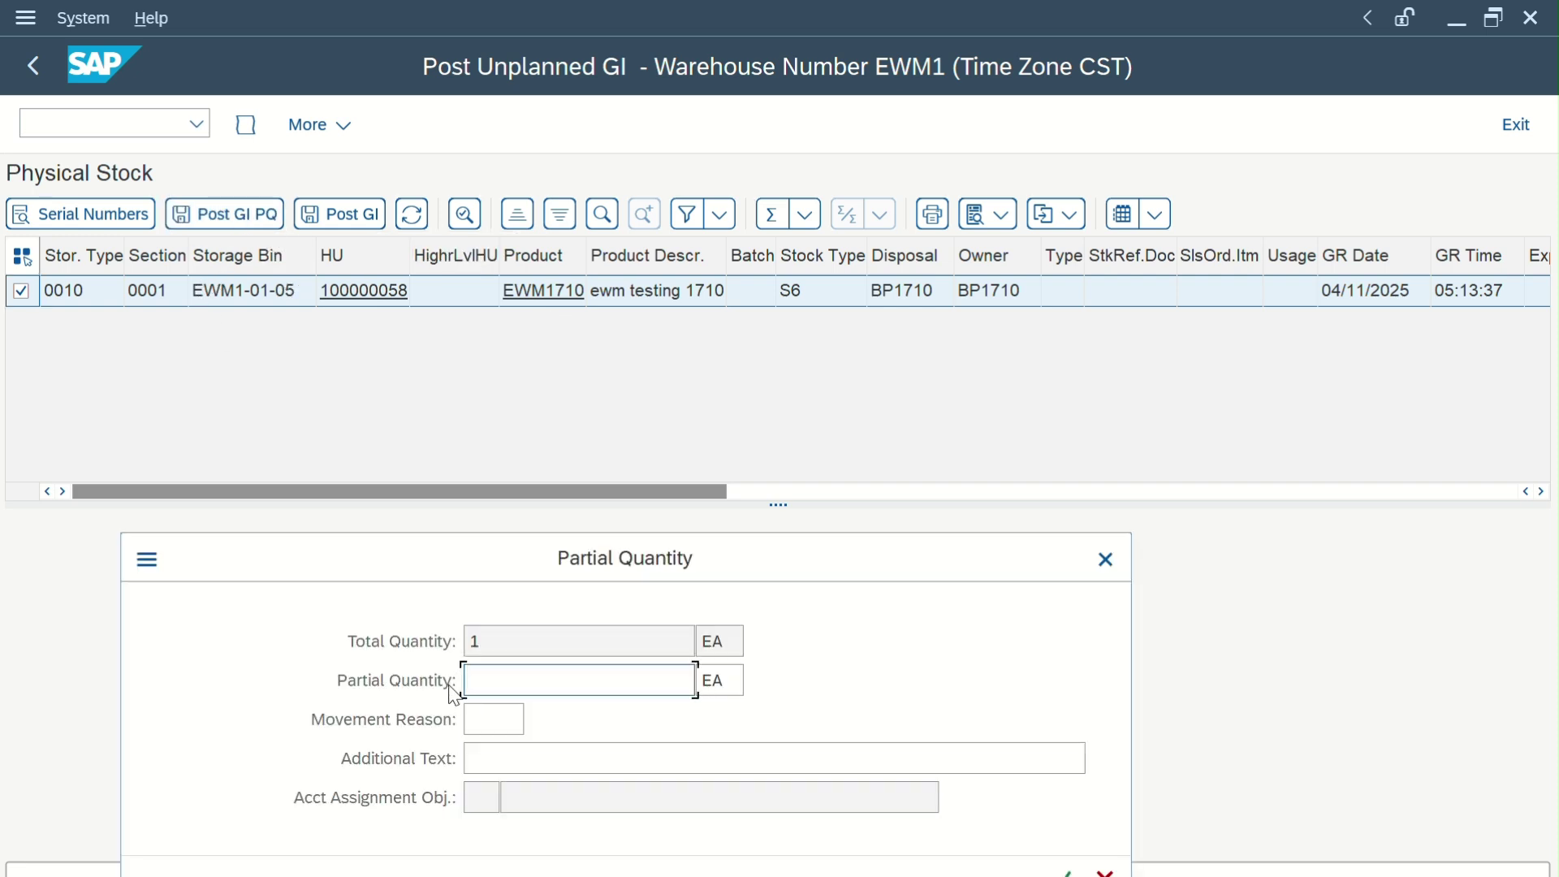
drag(545, 560, 552, 416)
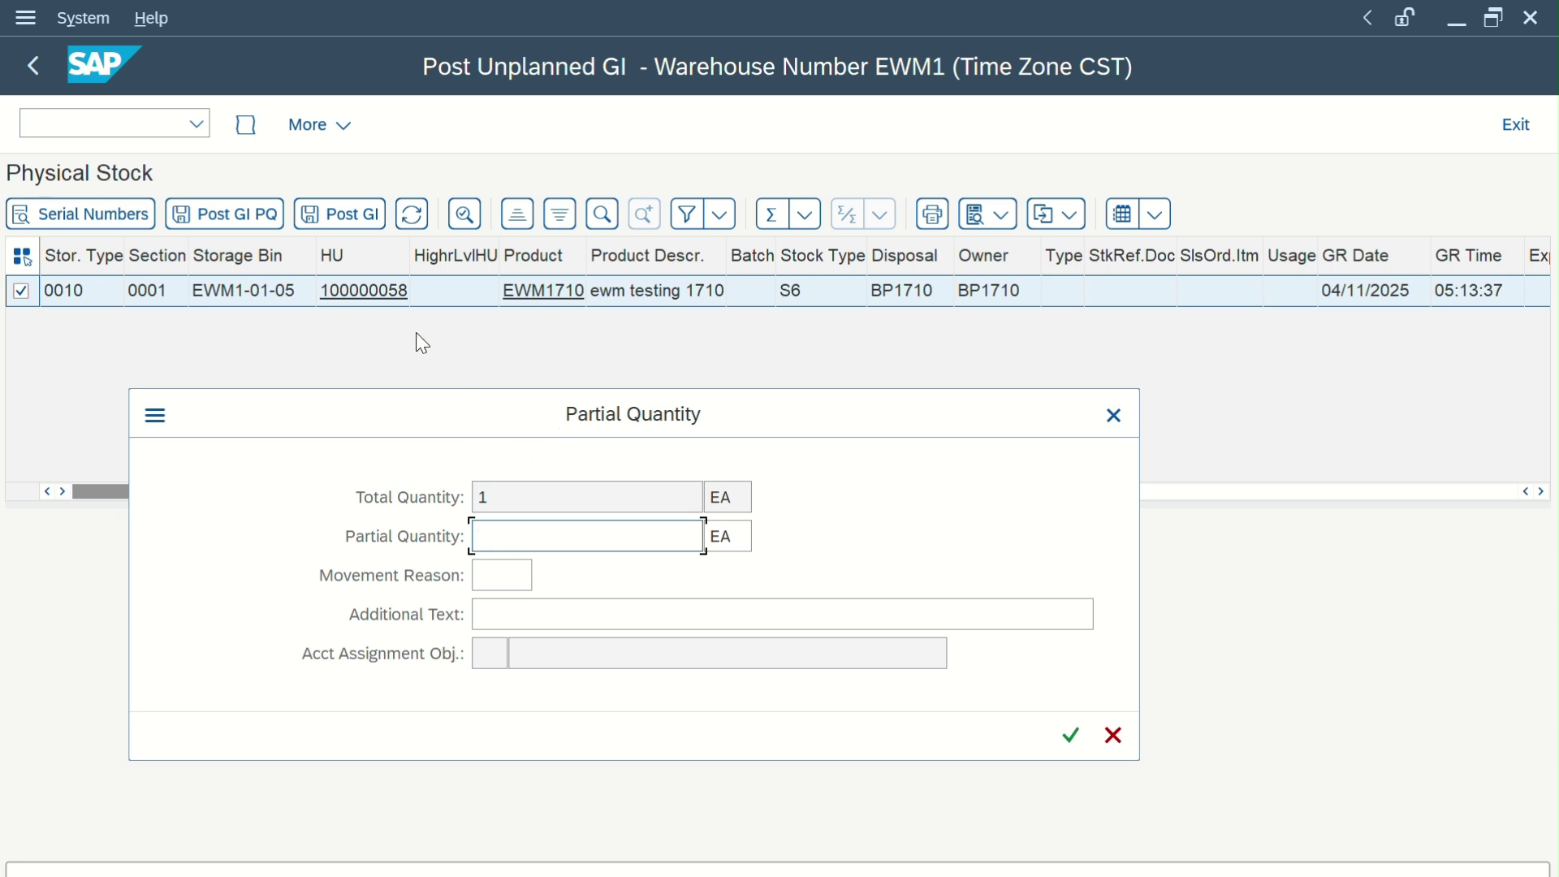
click(506, 496)
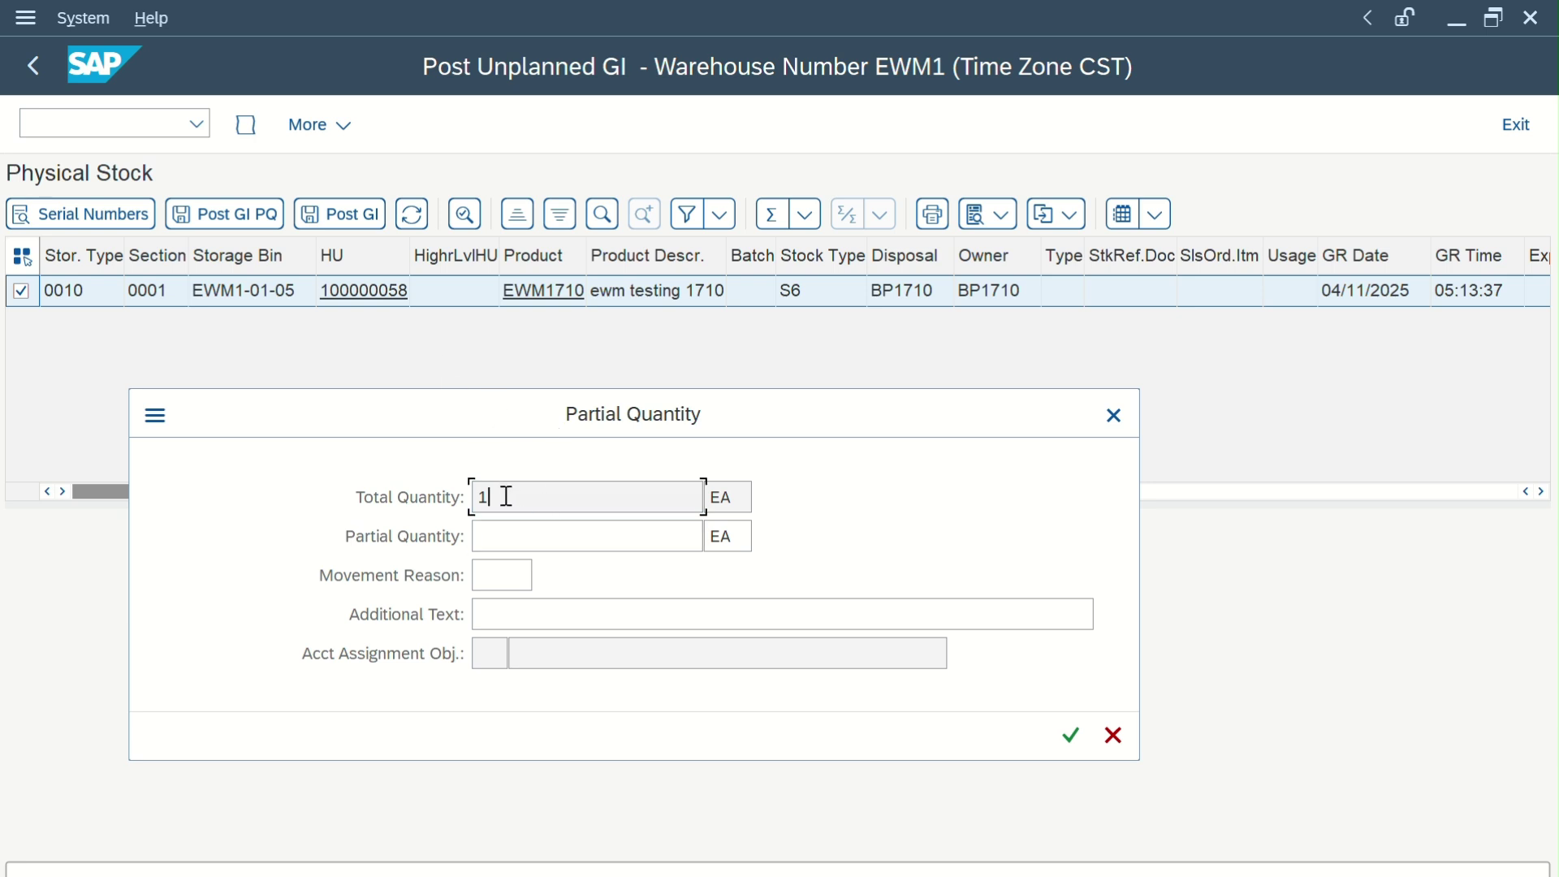
double_click(506, 496)
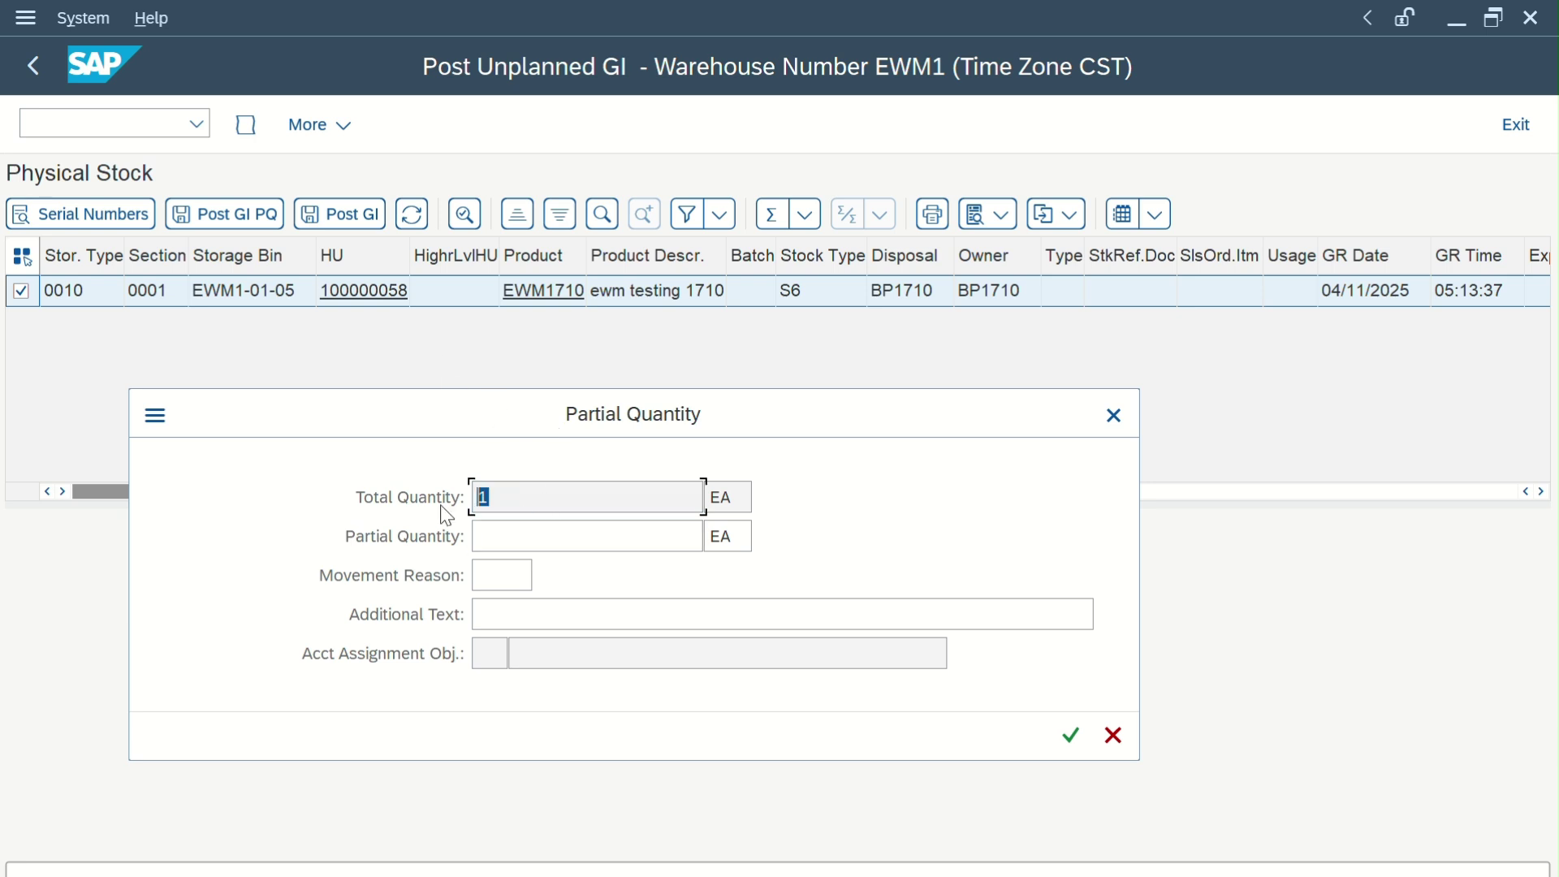
click(523, 542)
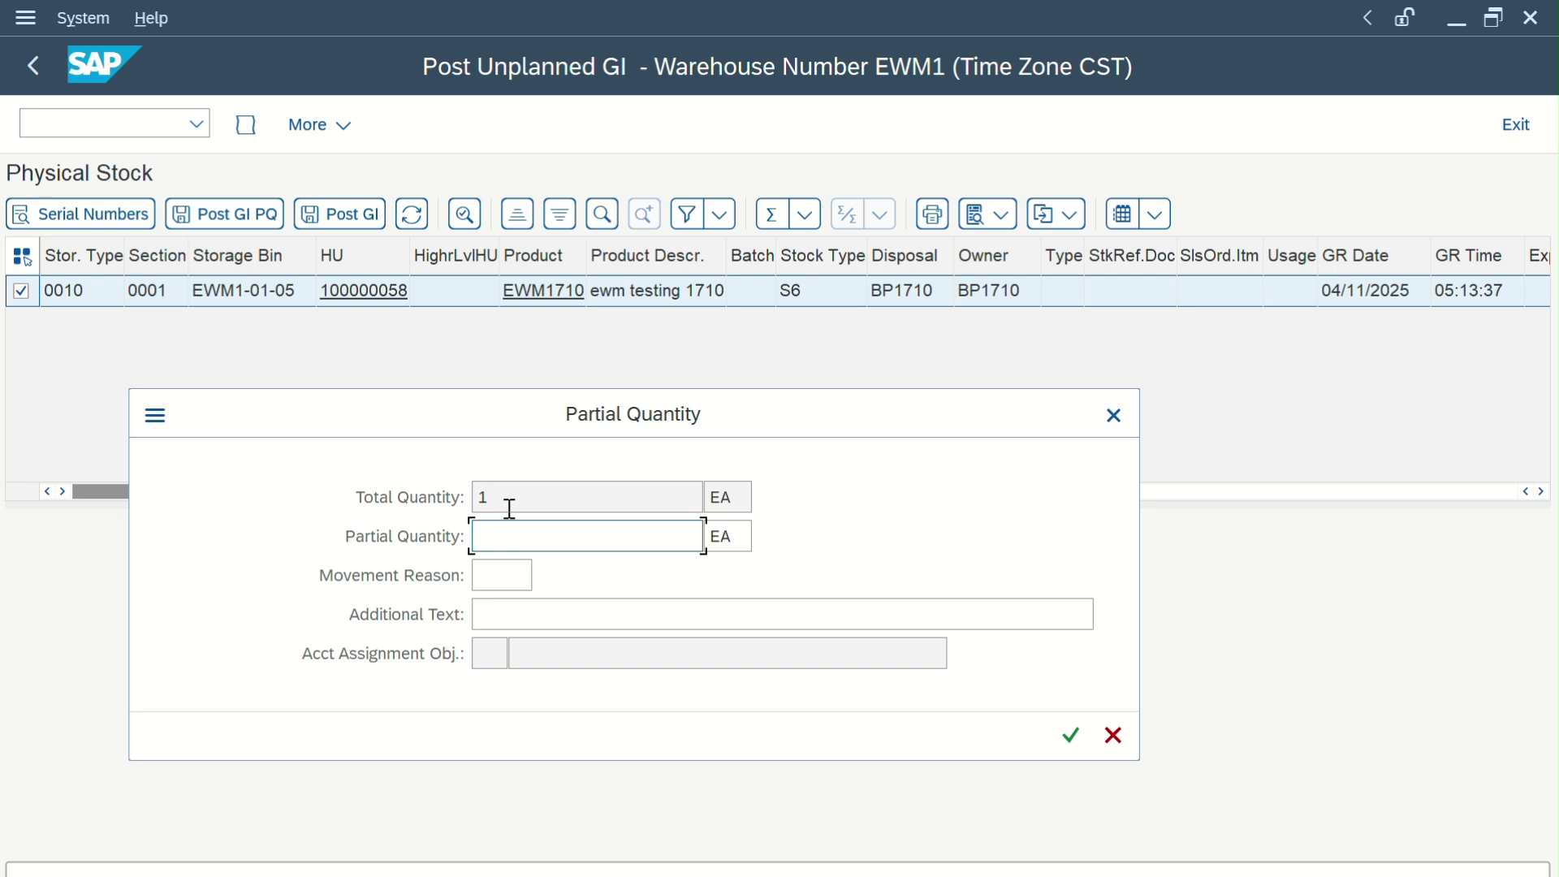
click(510, 509)
click(508, 545)
click(500, 576)
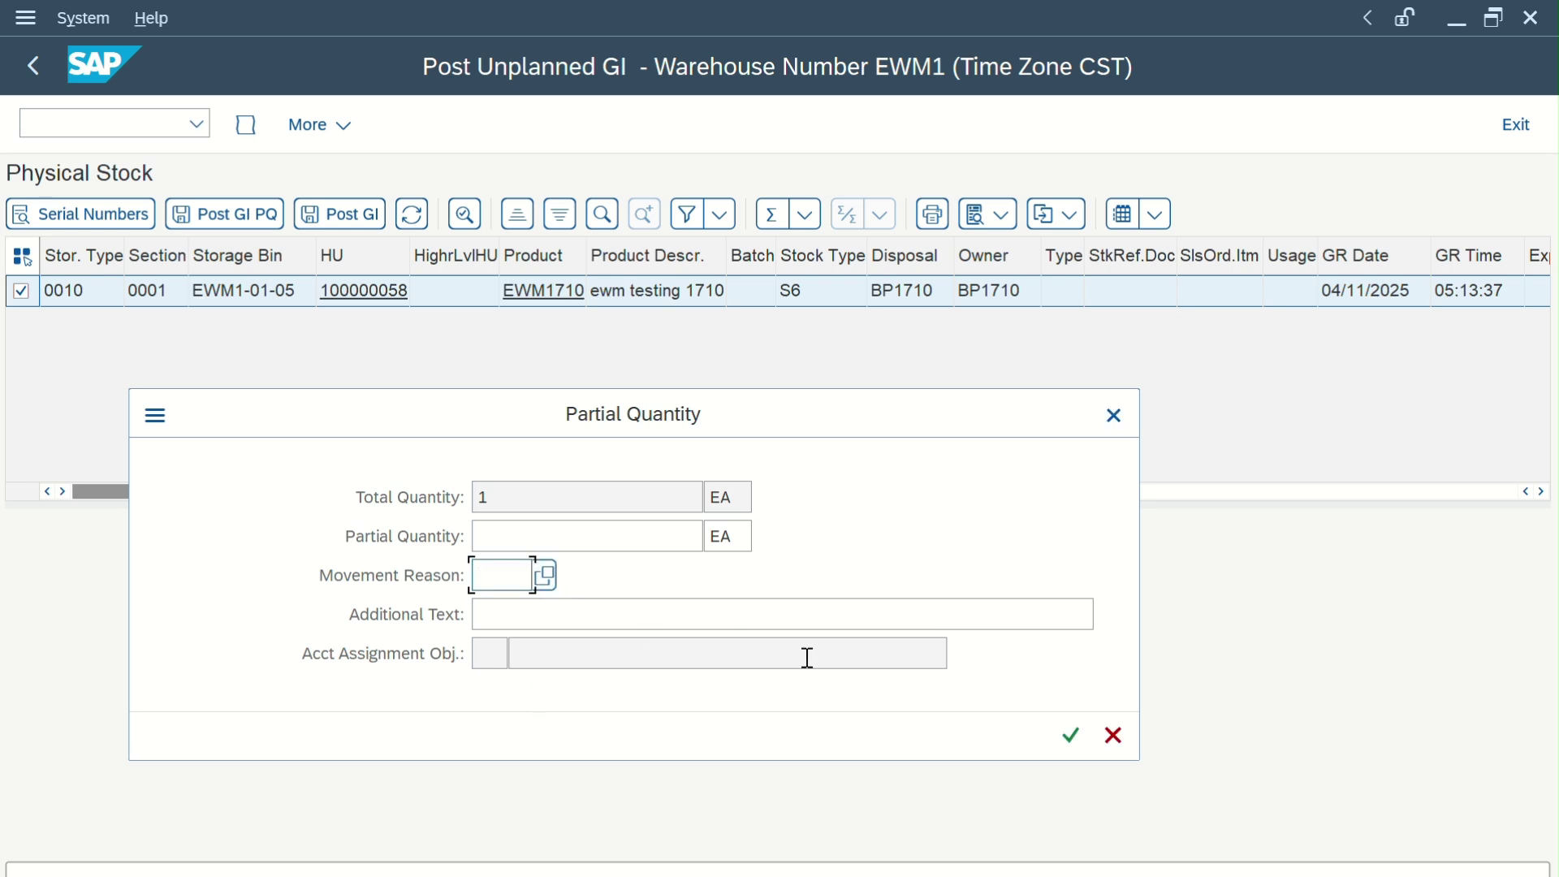
Try to confirm the goods issue without a partial quantity, then cancel the partial-quantity posting
click(1072, 735)
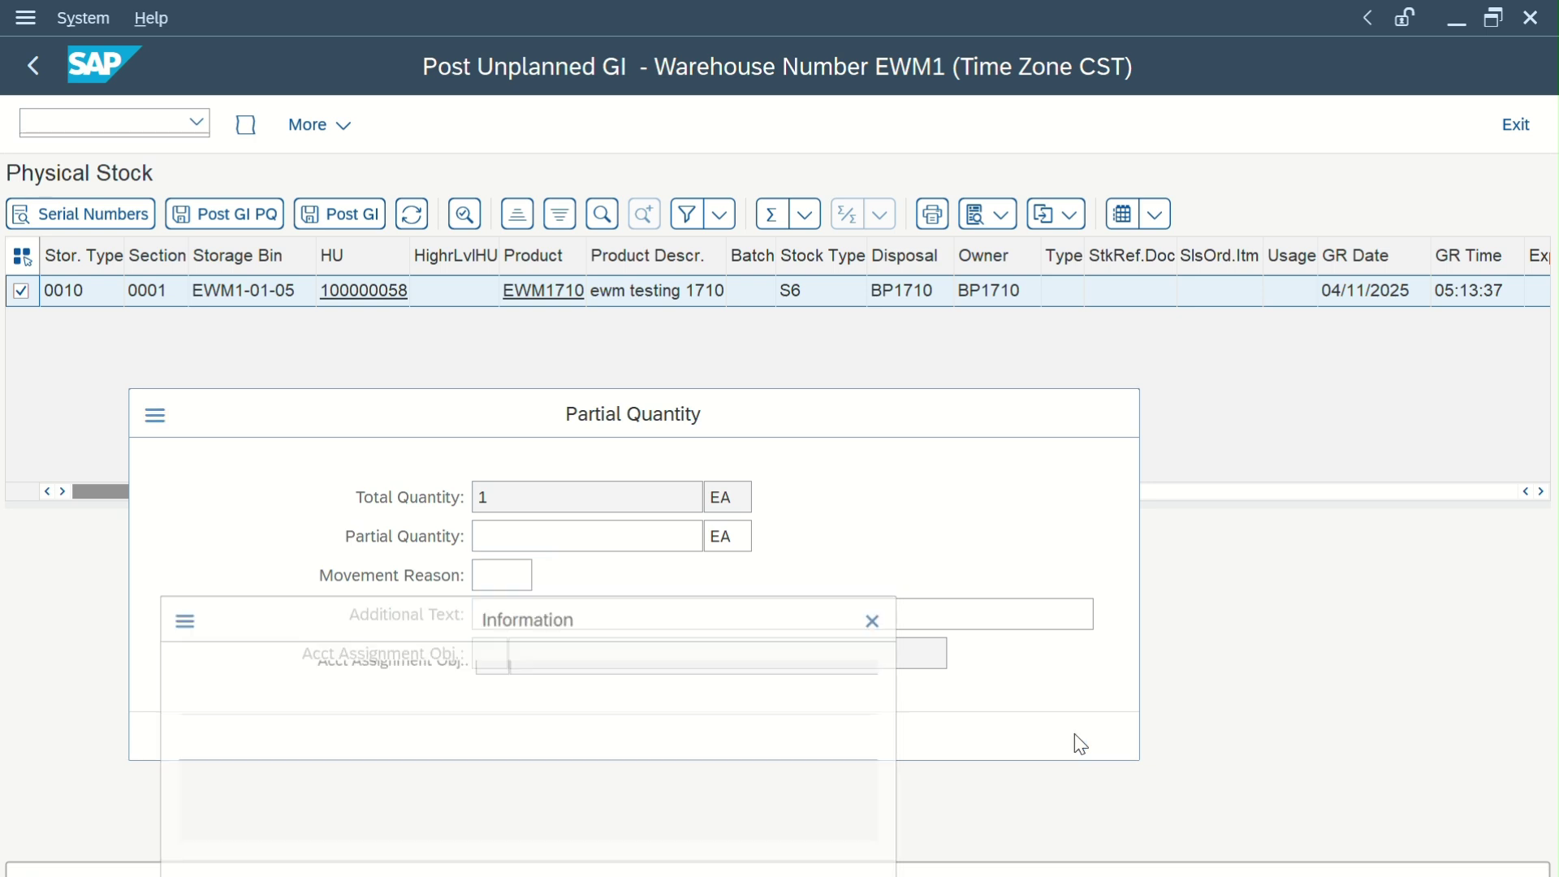
click(898, 609)
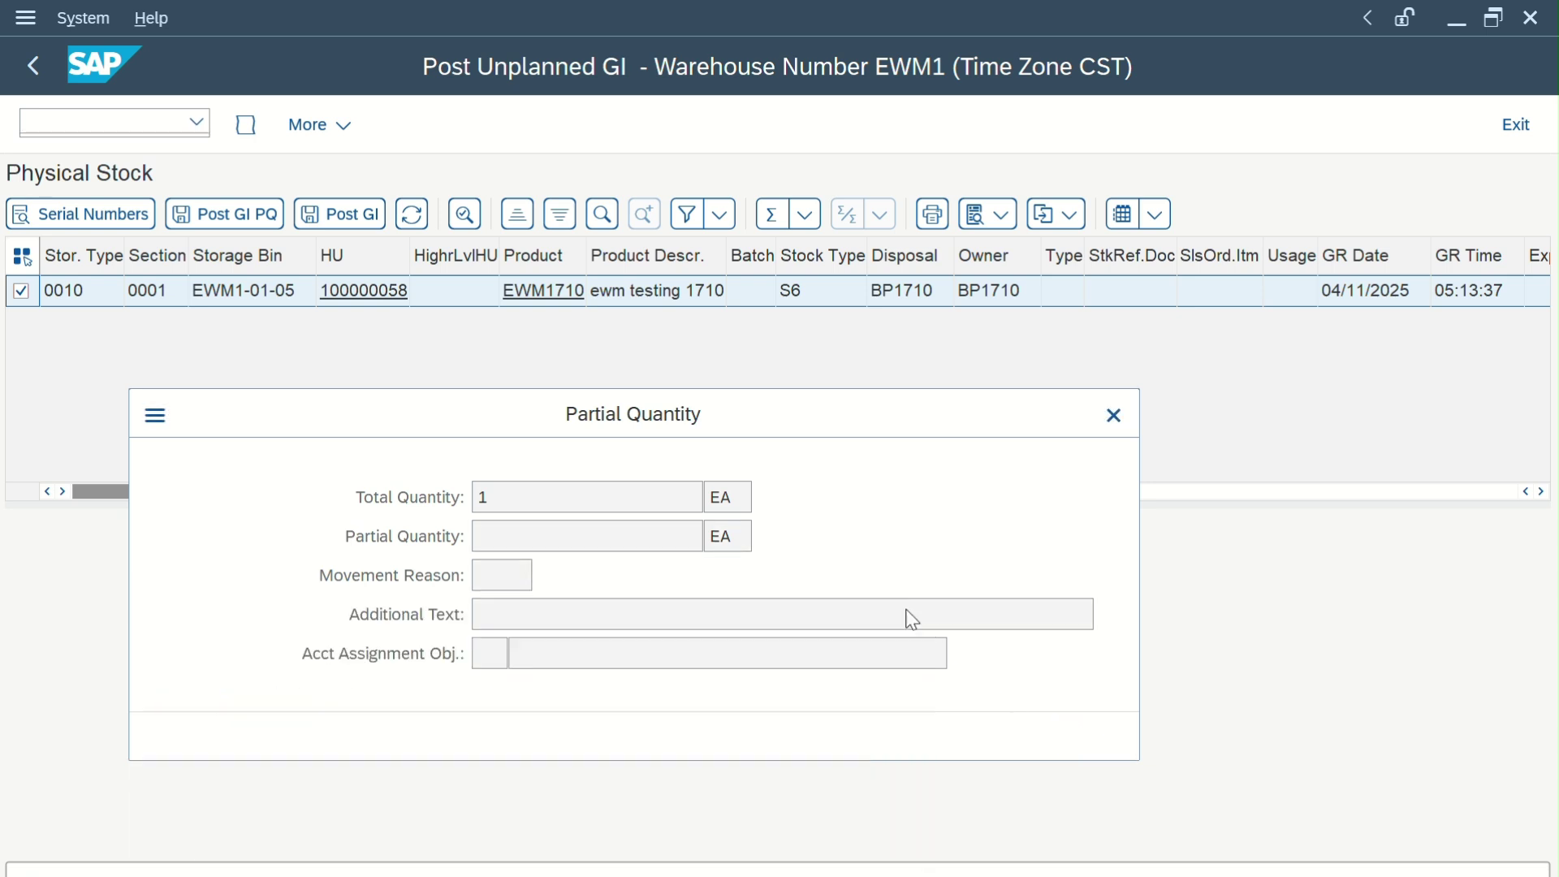
click(1113, 736)
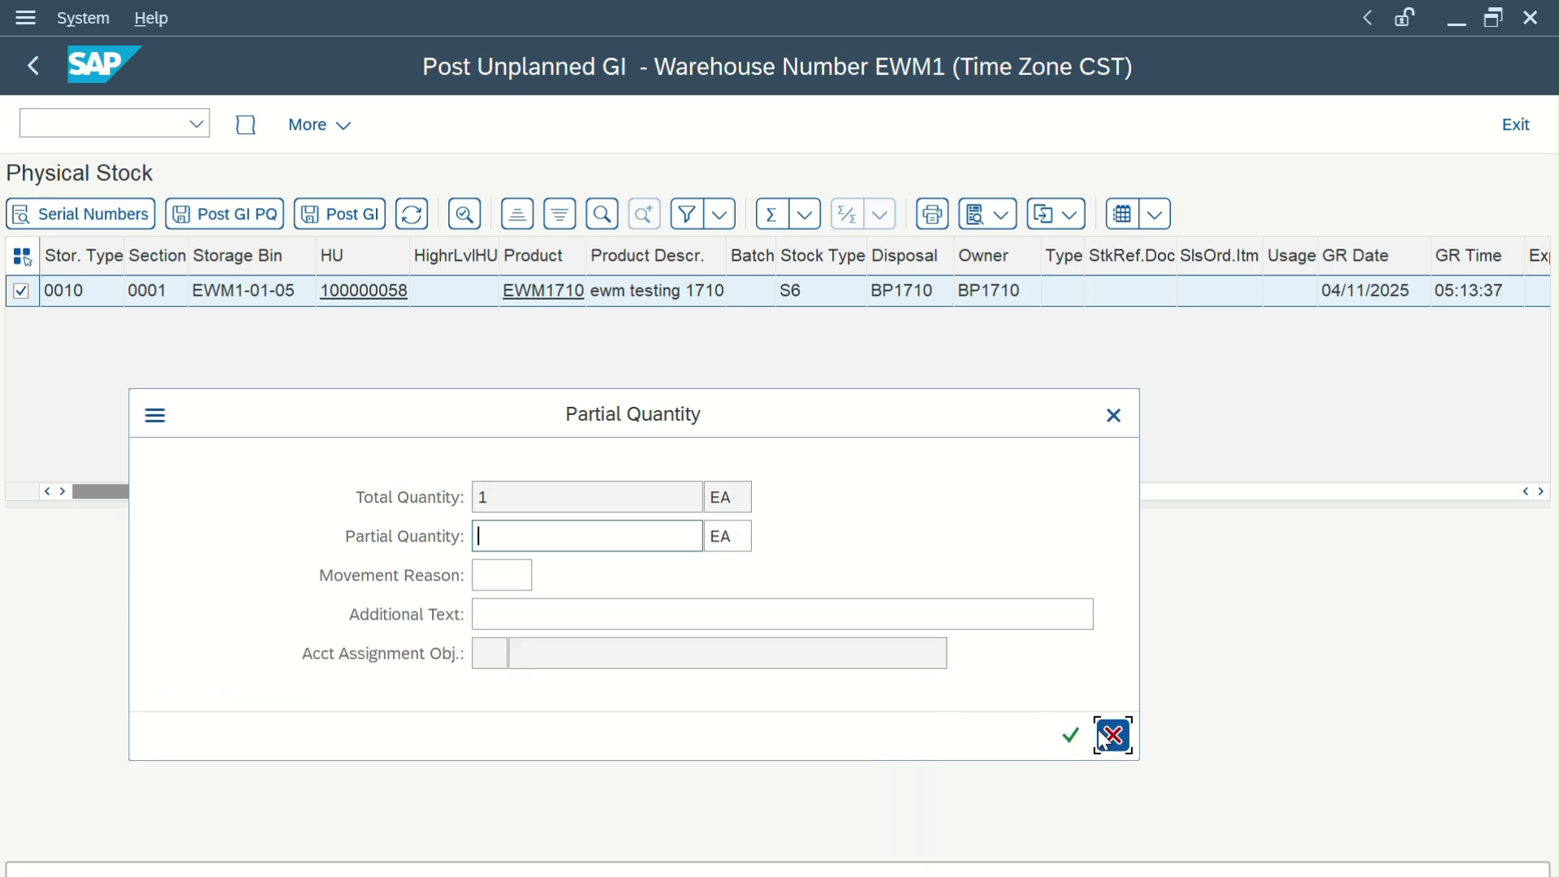
click(345, 215)
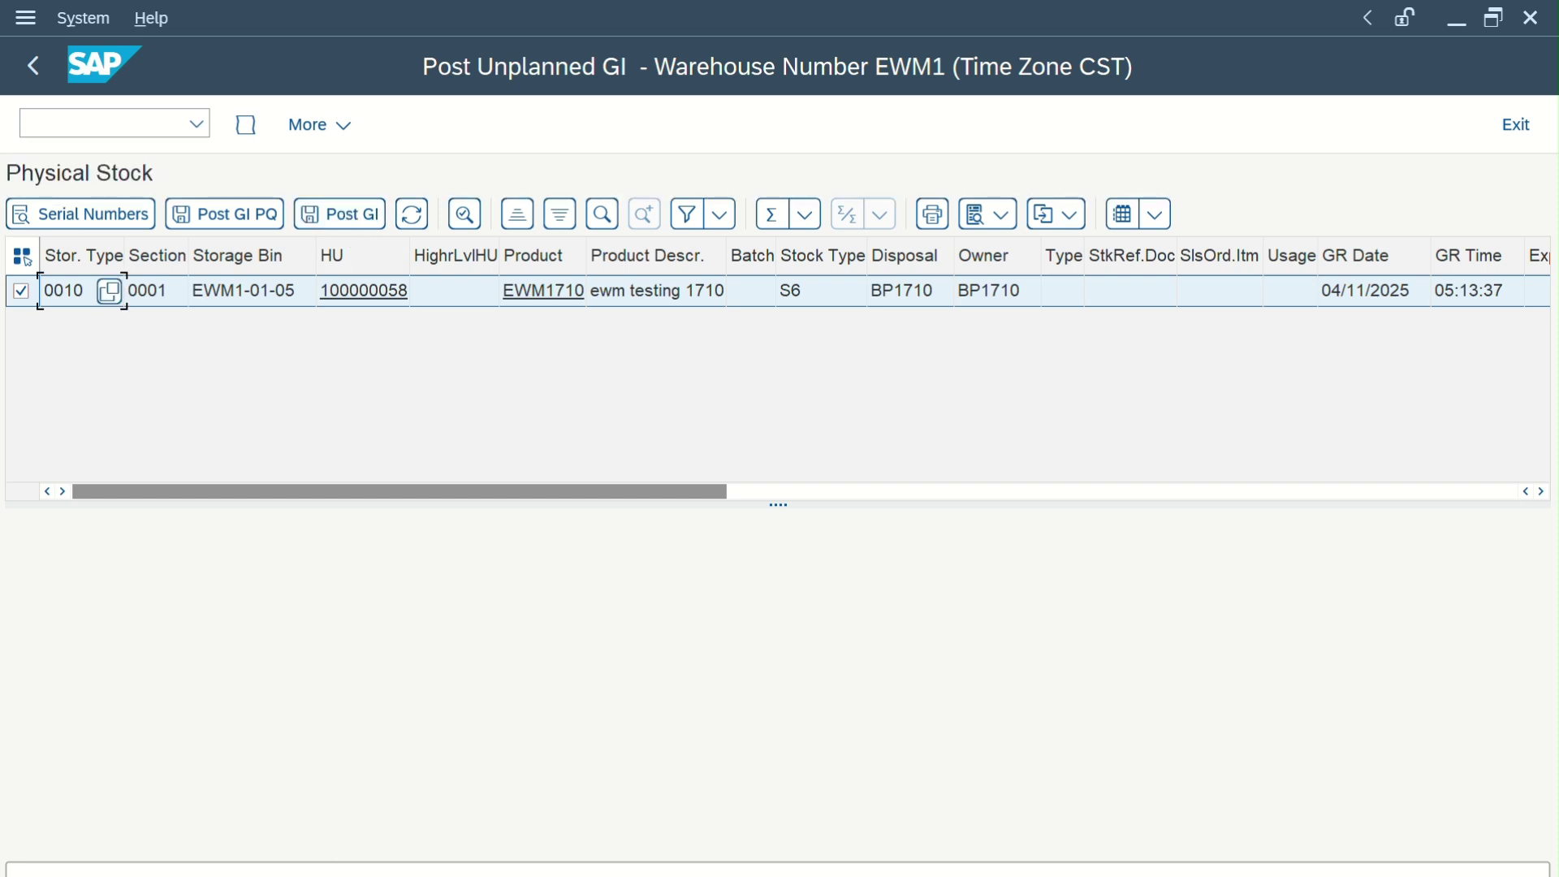
click(86, 21)
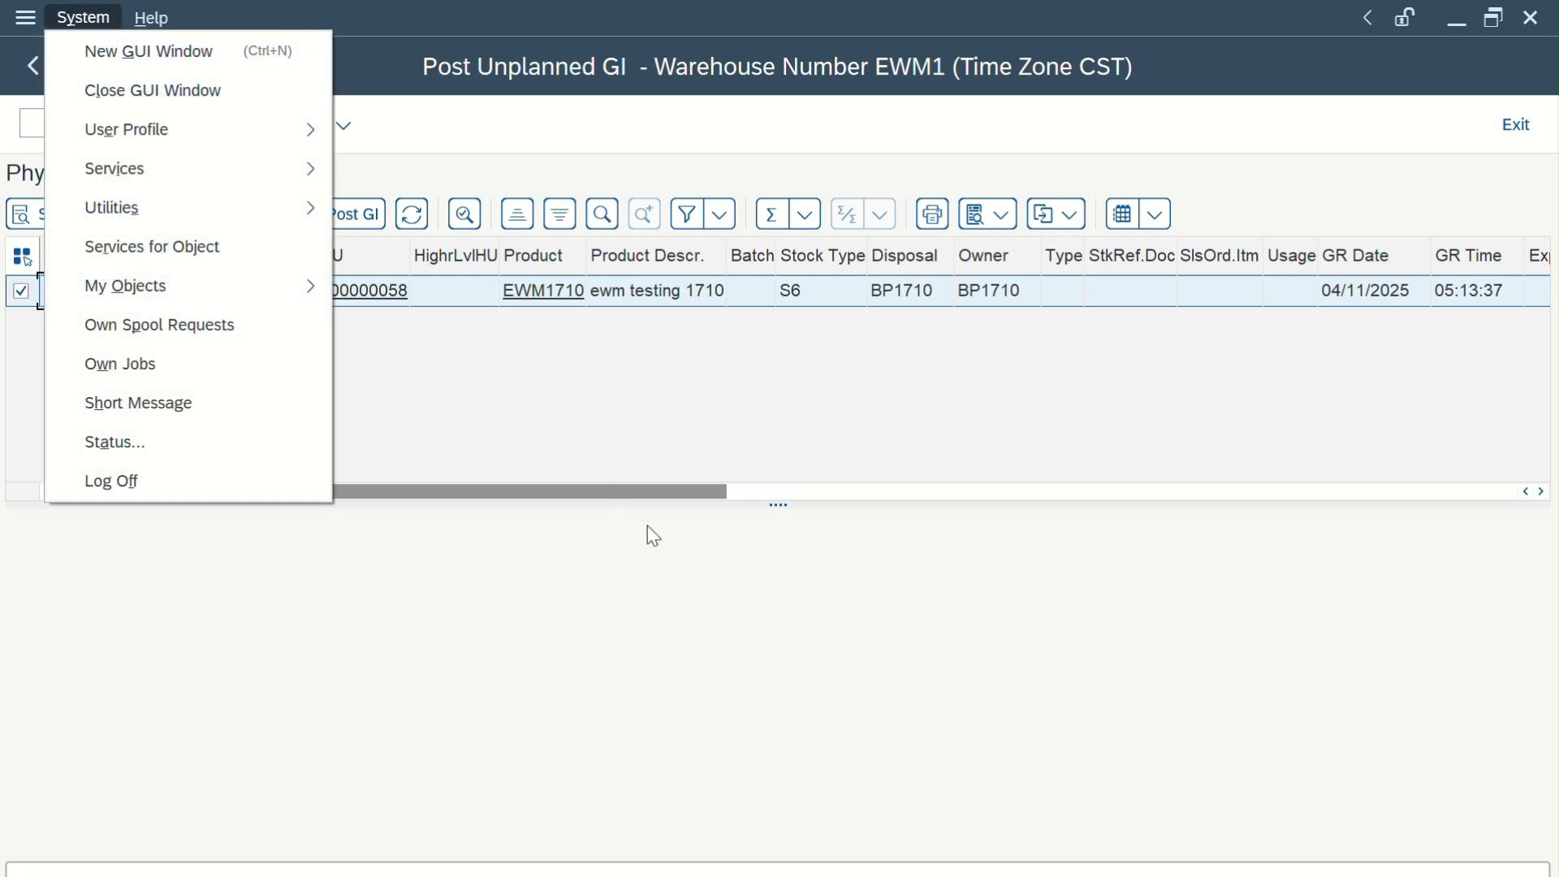
click(725, 619)
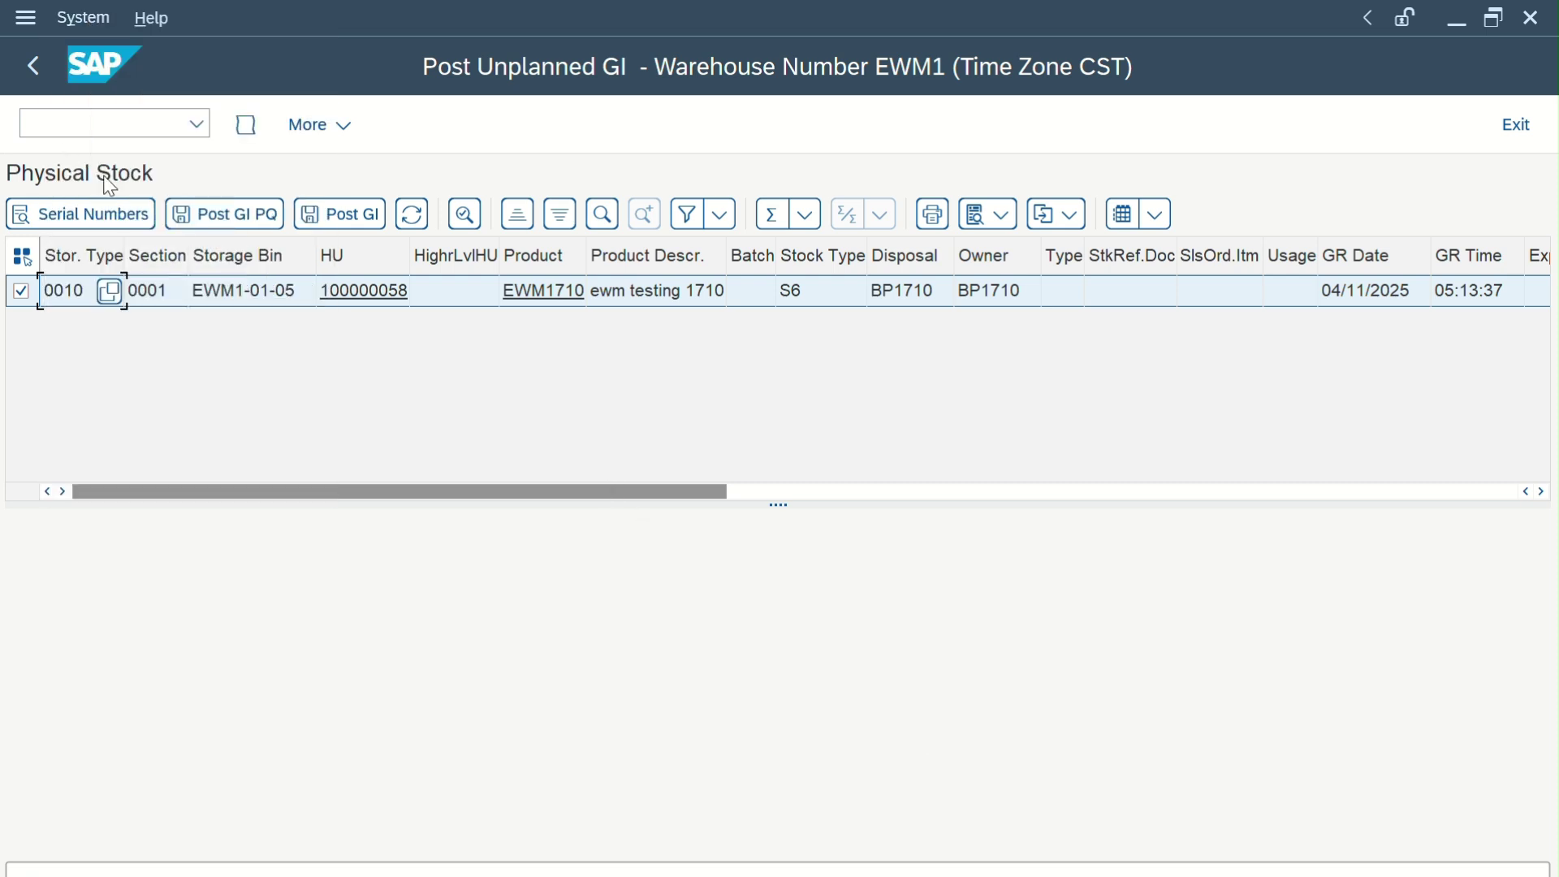
mouse_move(611, 828)
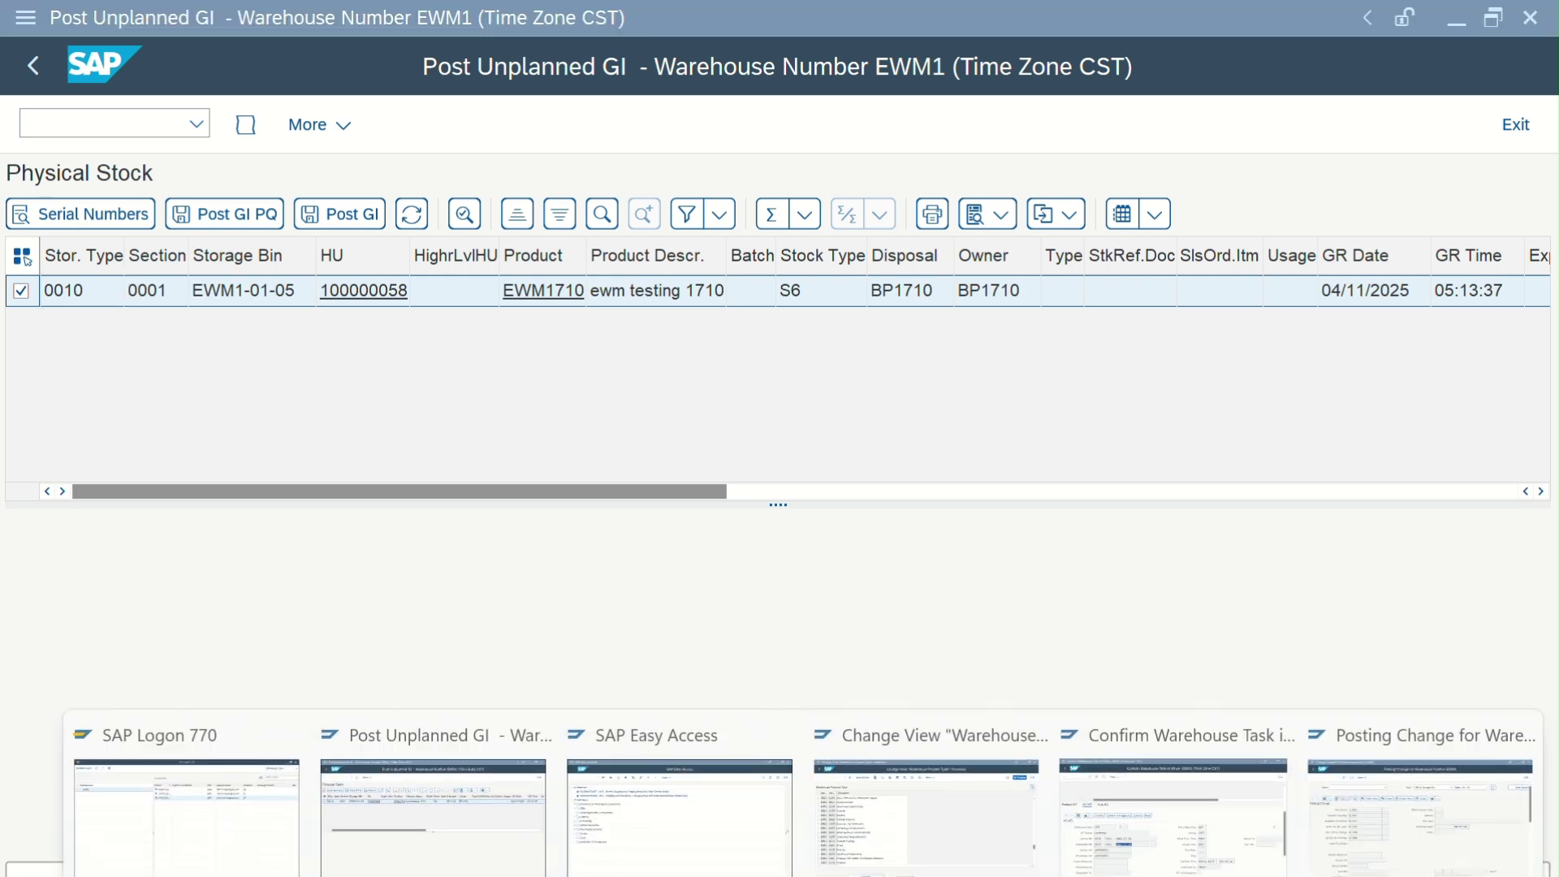
click(479, 855)
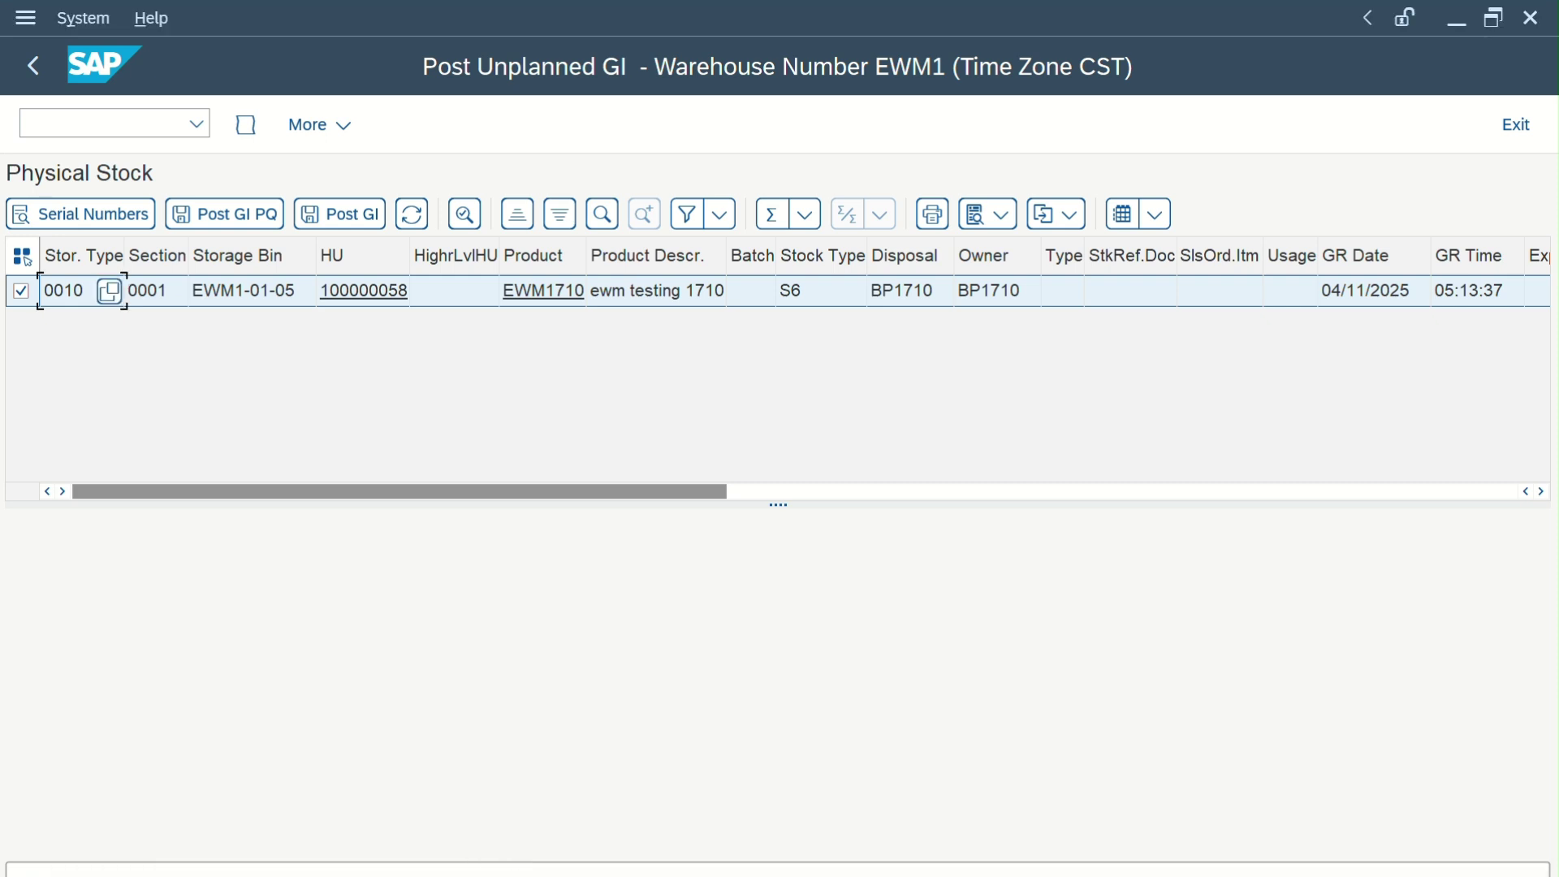
mouse_move(504, 854)
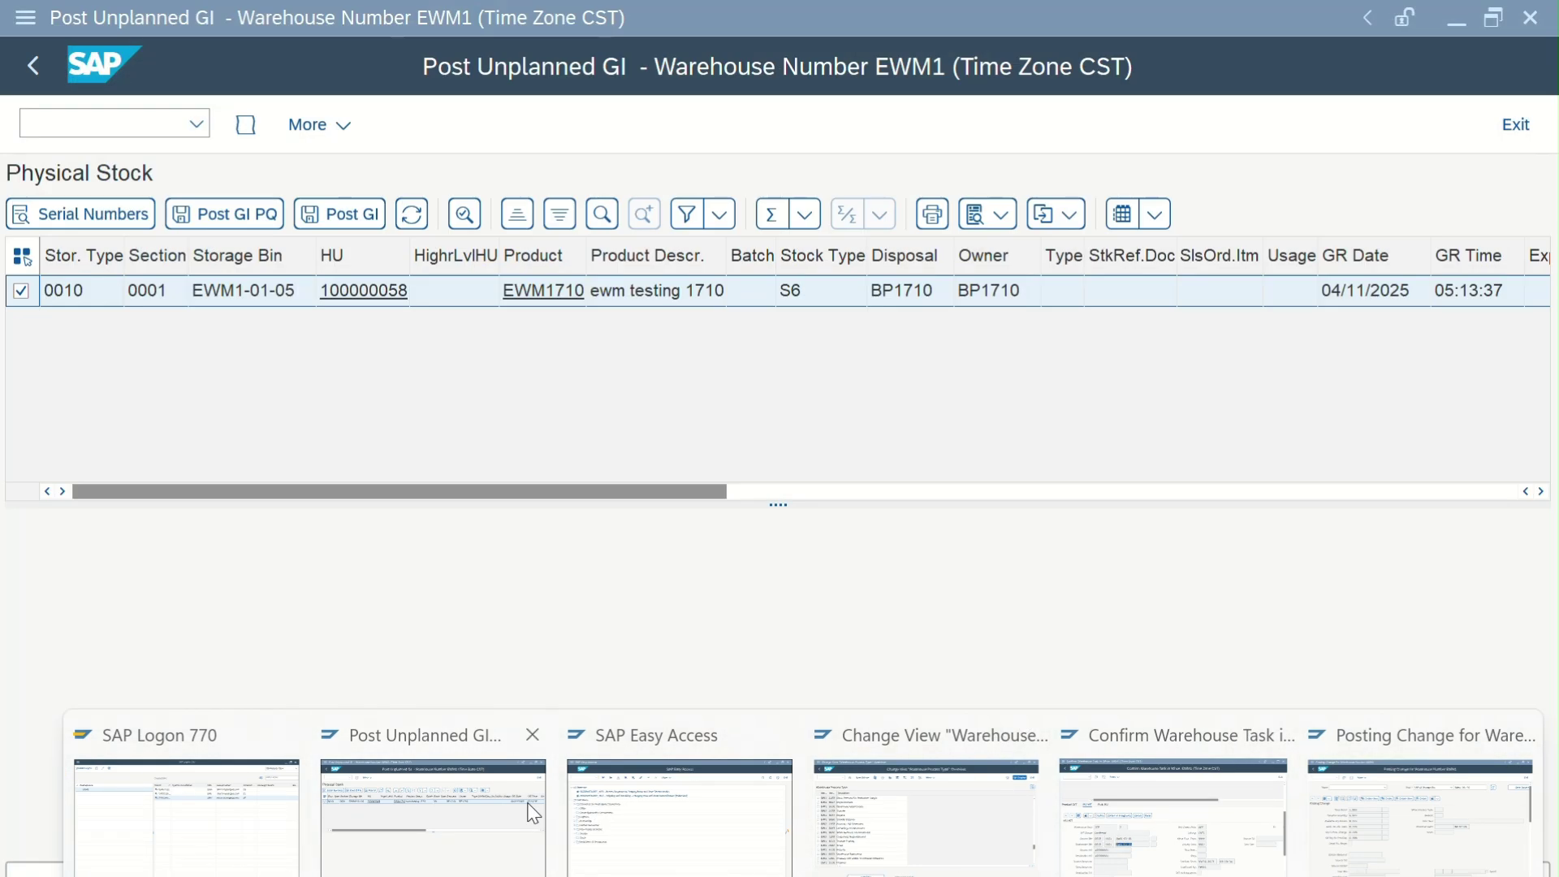
click(534, 813)
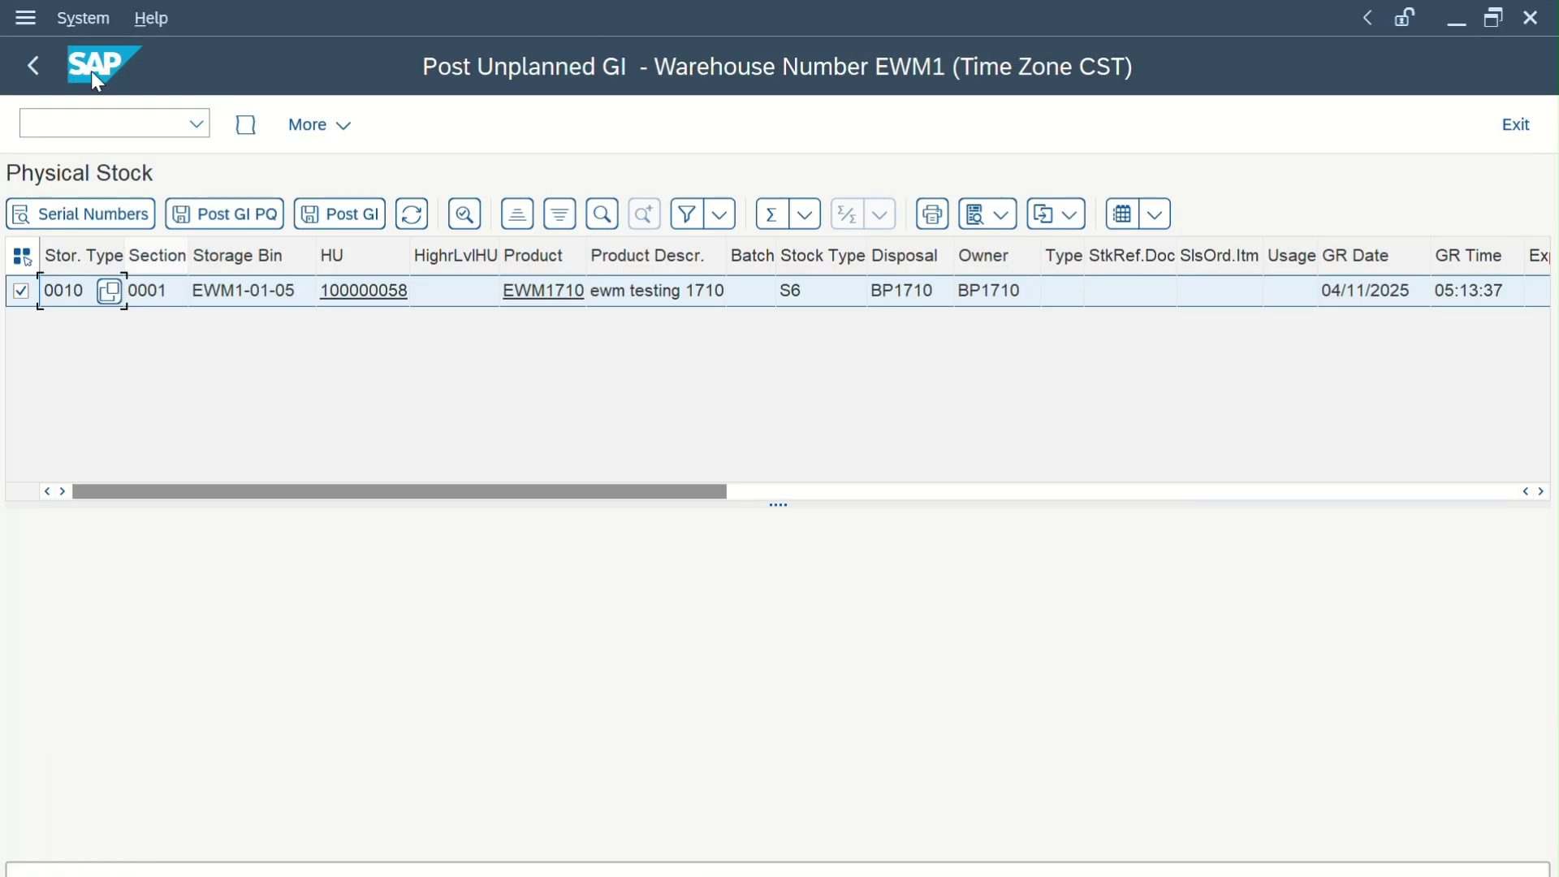
Switch to the warehouse monitor with /n/scwm/mon and run the Stock Overview for EWM1 without selection criteria
click(196, 123)
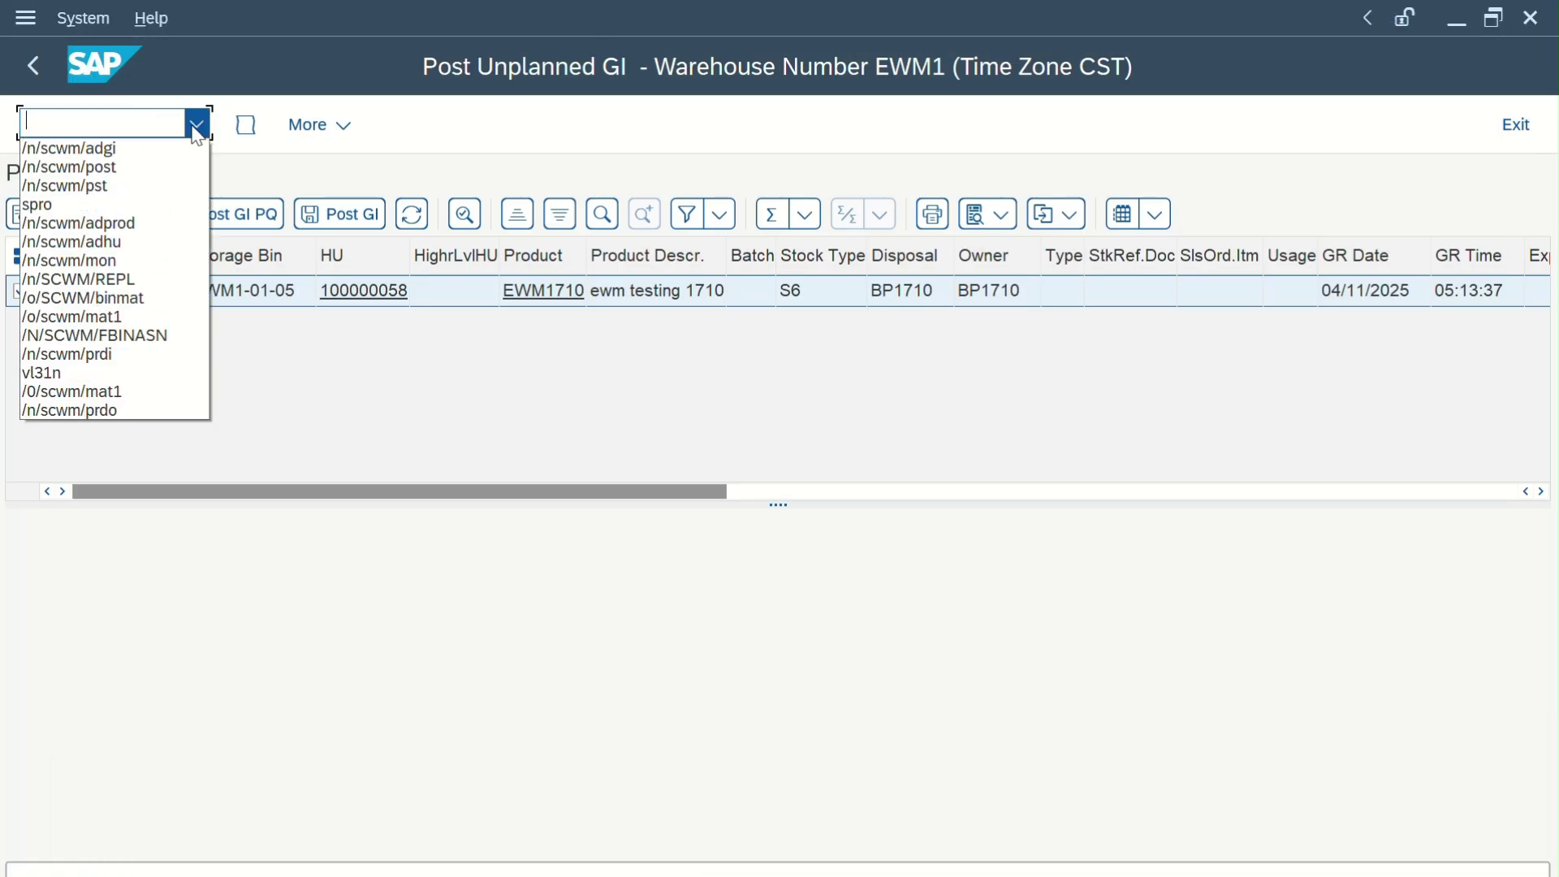
click(134, 263)
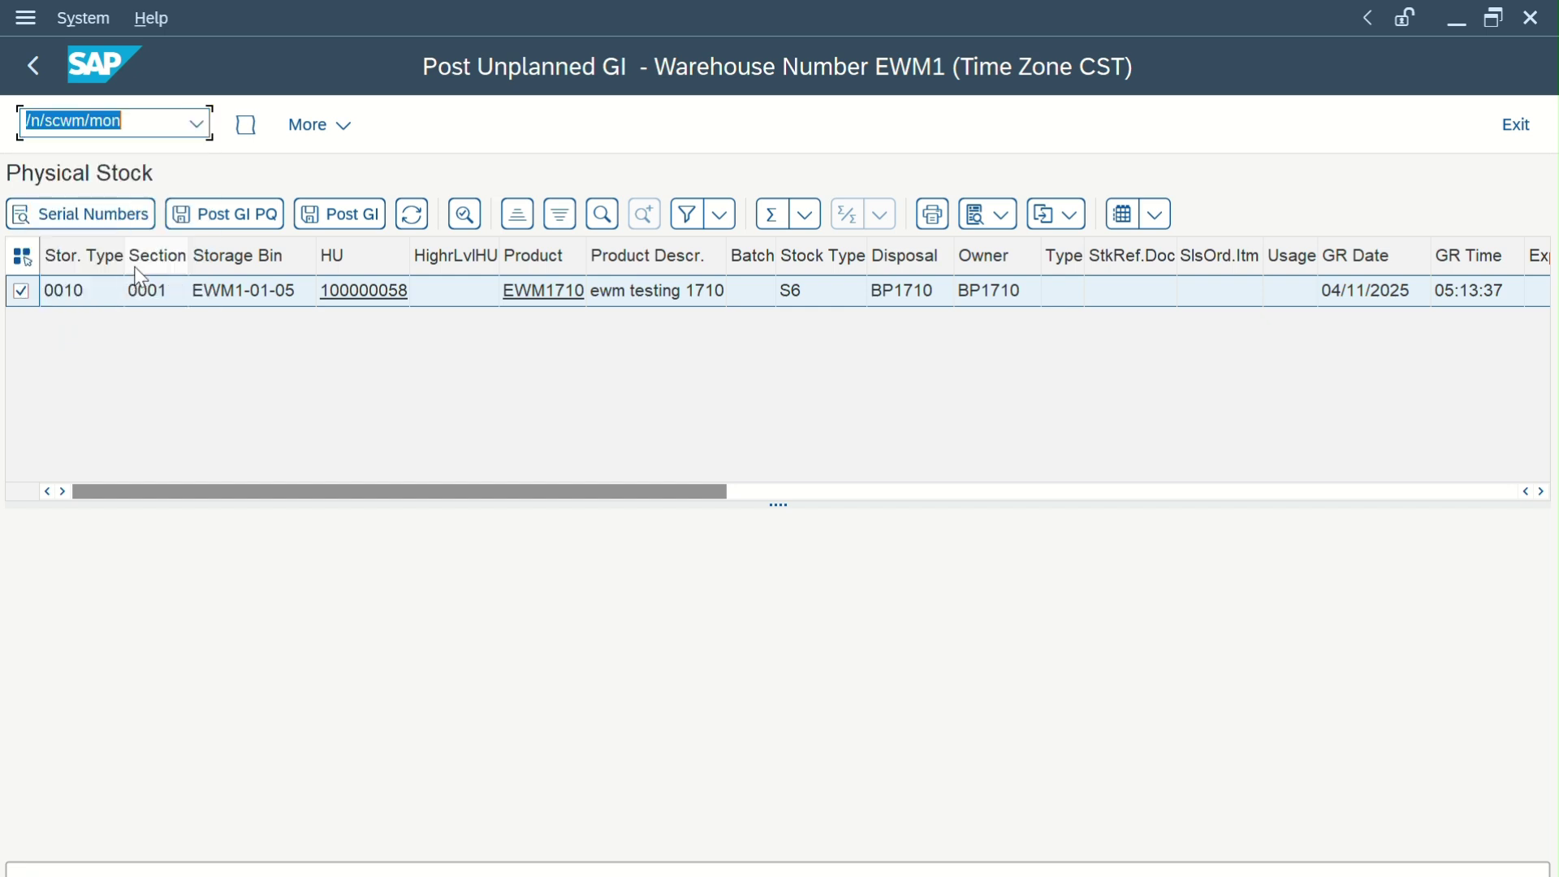
key(Return)
click(171, 557)
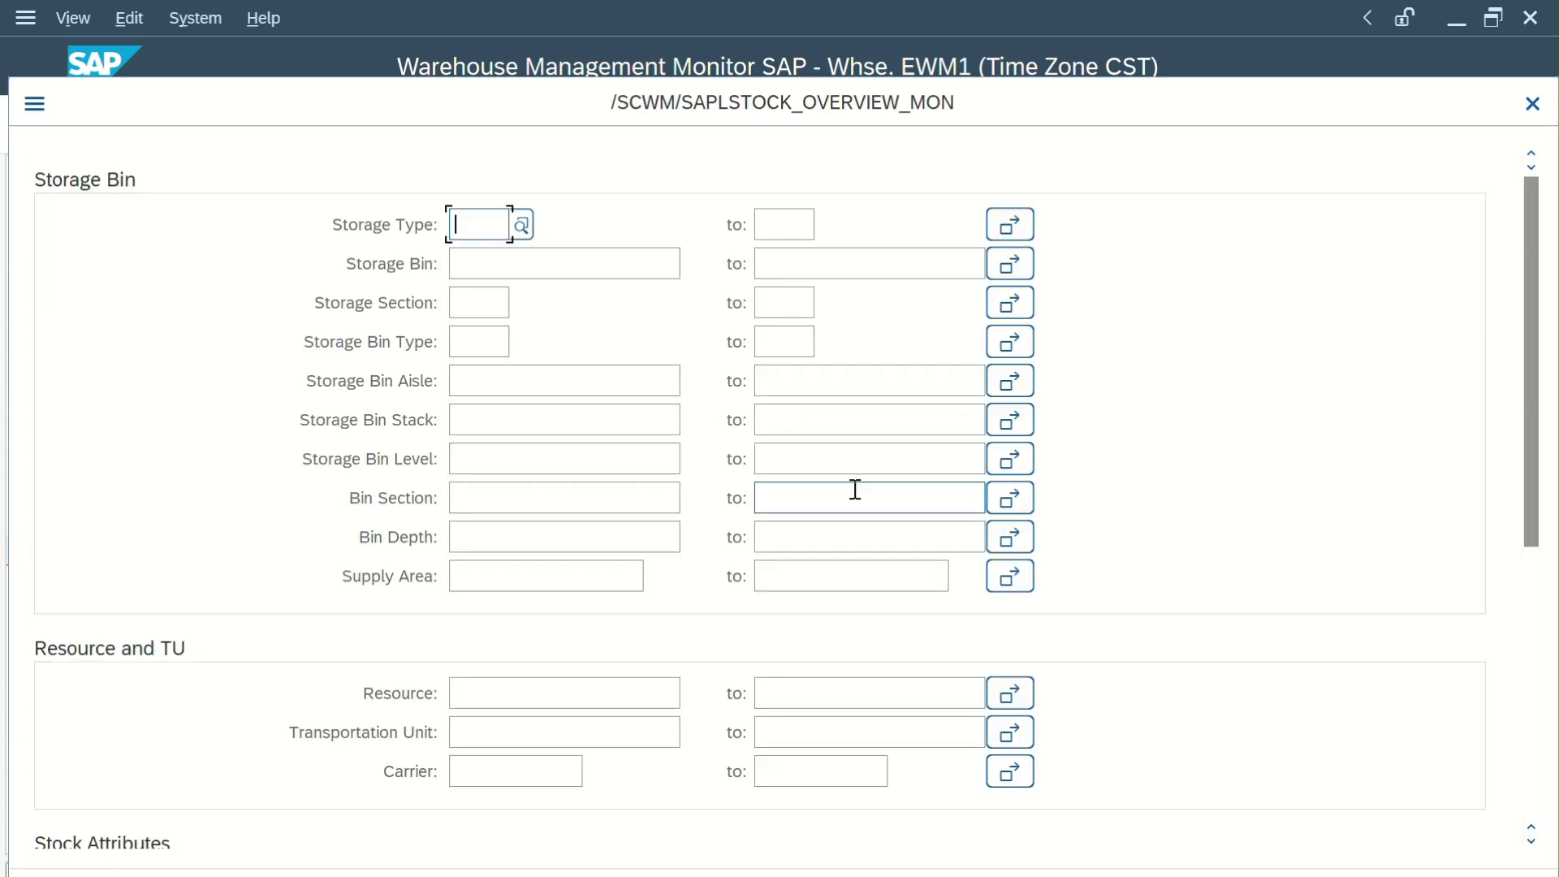
click(1340, 872)
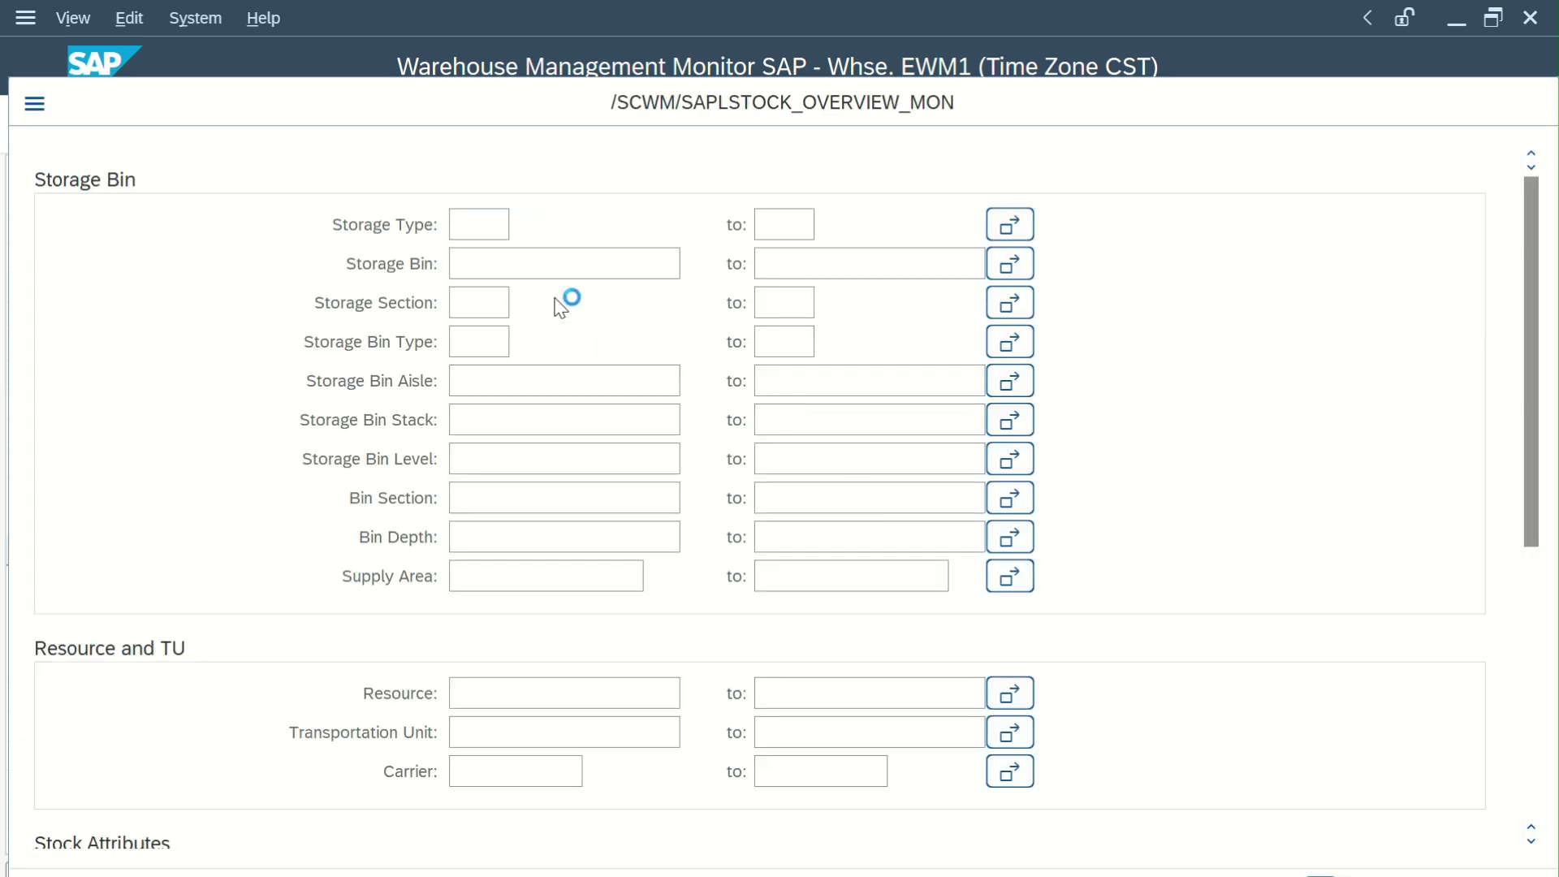
Select all stock overview rows, display their physical stock, and look through it for the items in bin EWM1-01-06
scroll(605, 398, down, 1)
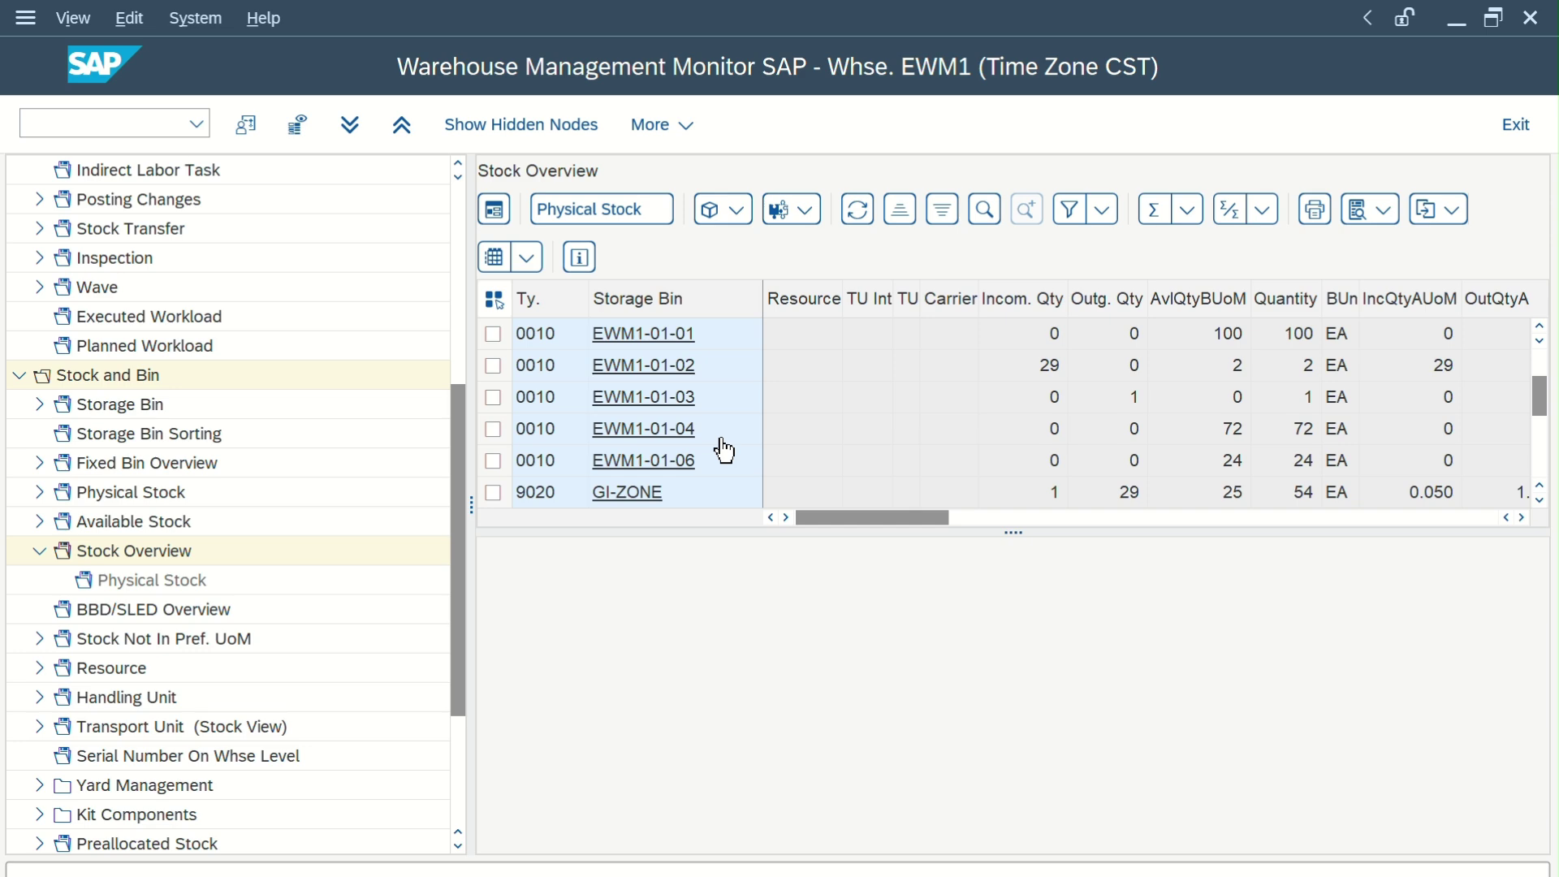
click(494, 298)
scroll(916, 689, down, 2)
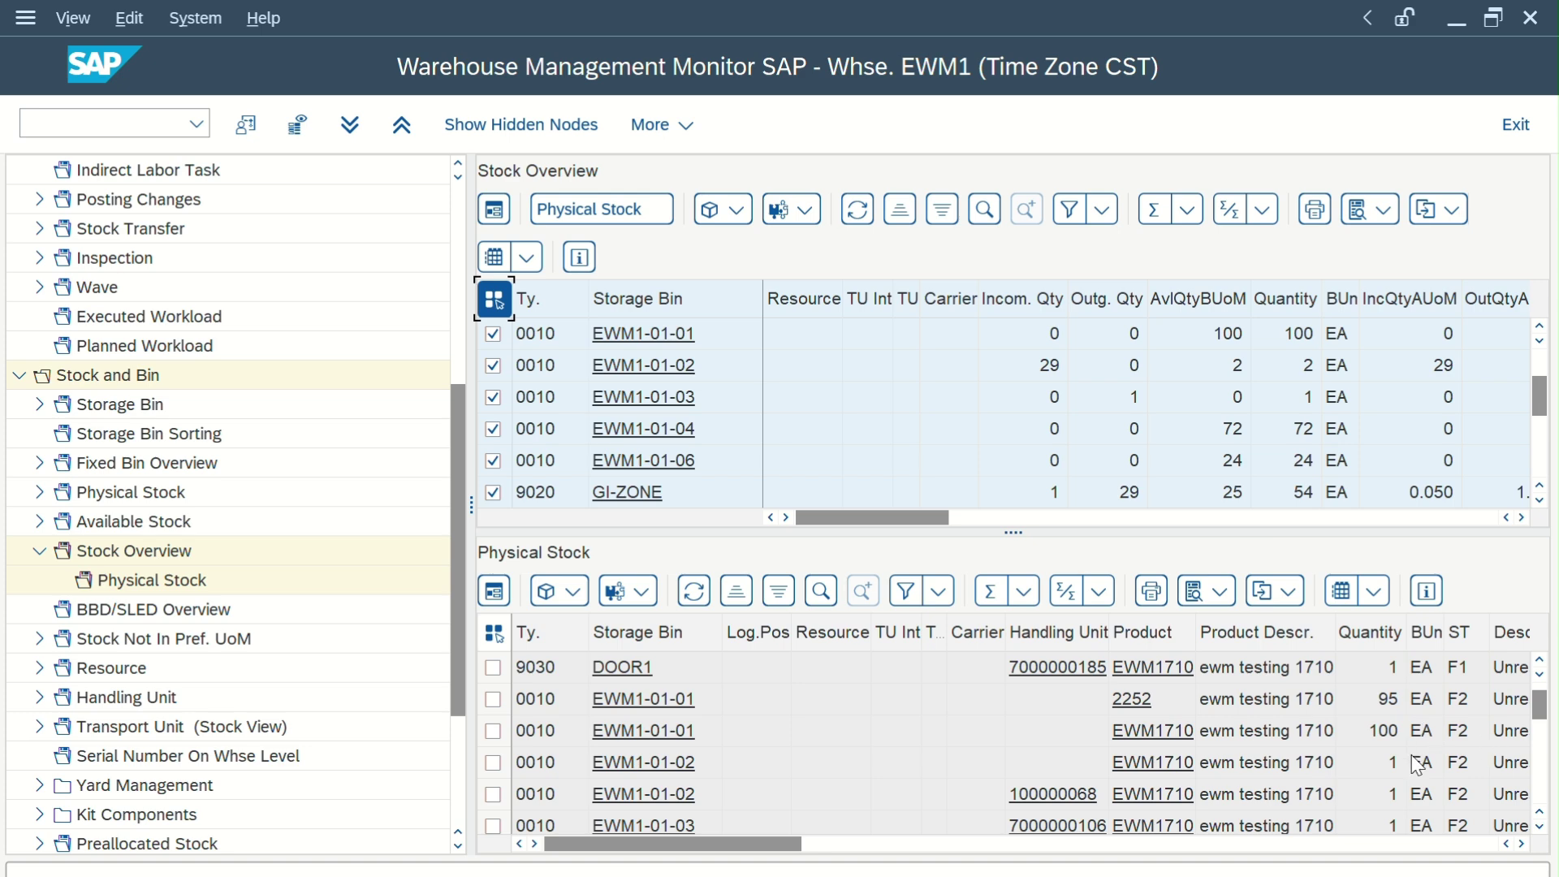
scroll(1417, 765, down, 2)
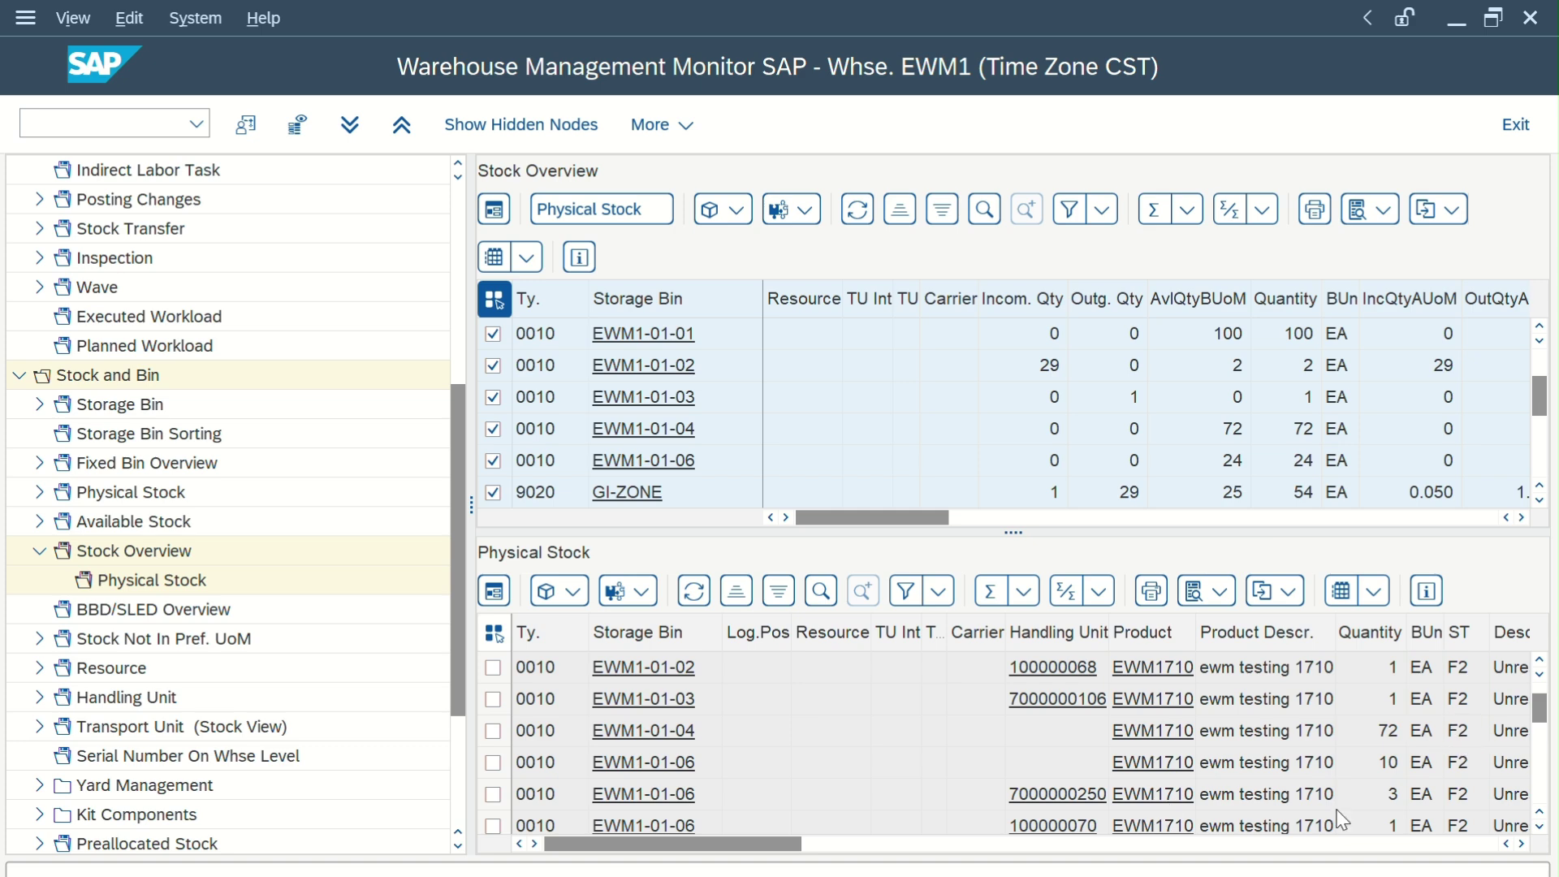
scroll(1342, 820, down, 1)
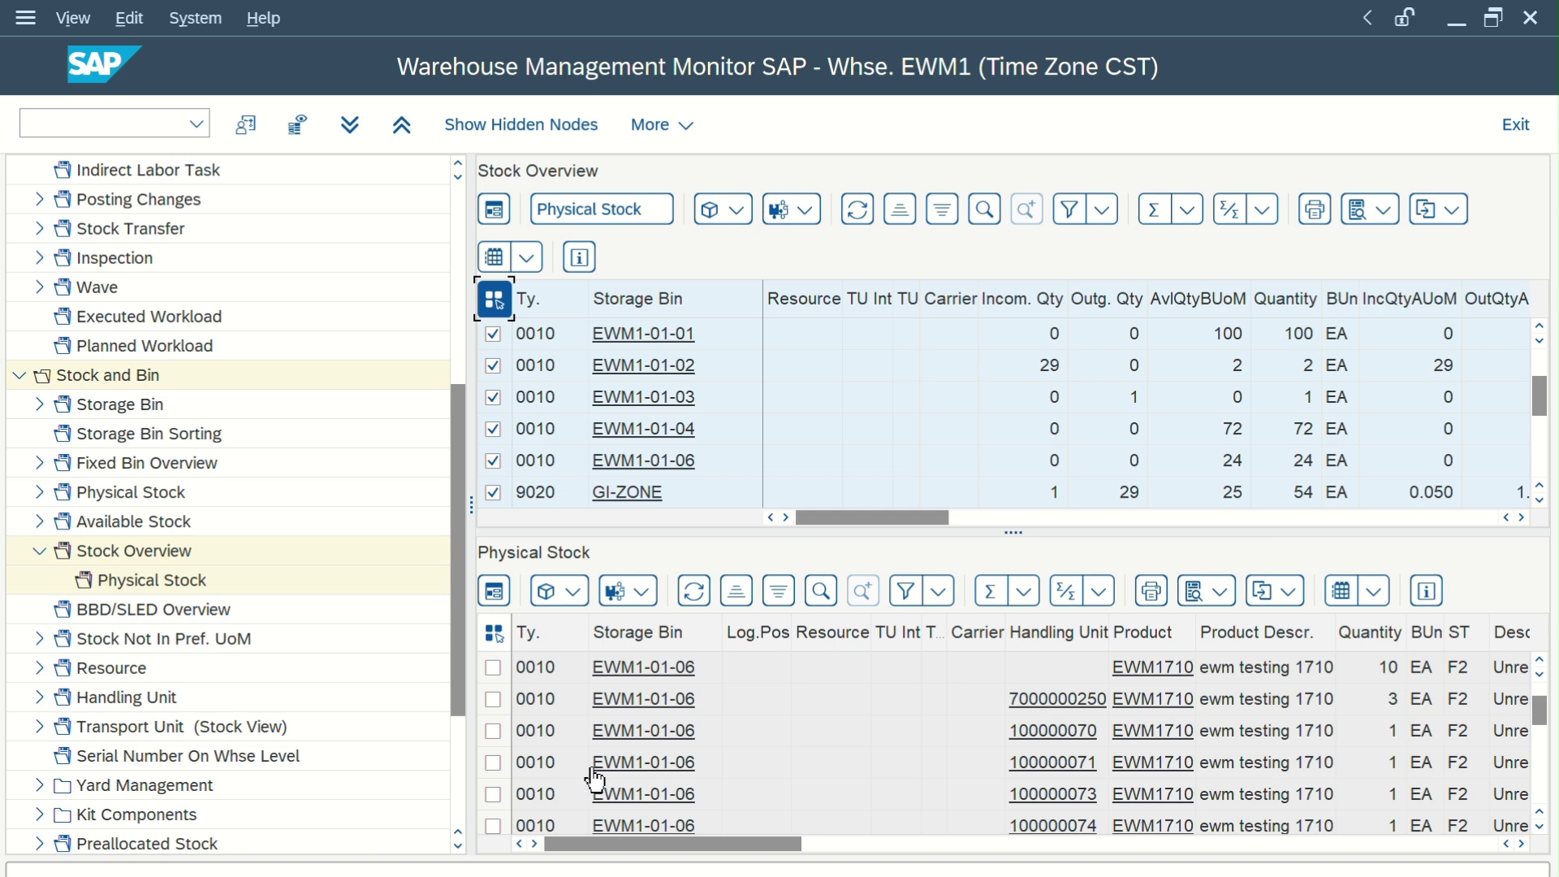
Change the stock type of handling unit 100000071 in bin EWM1-01-06 to Q4, Stock in QI in Warehouse, and close the log
click(494, 763)
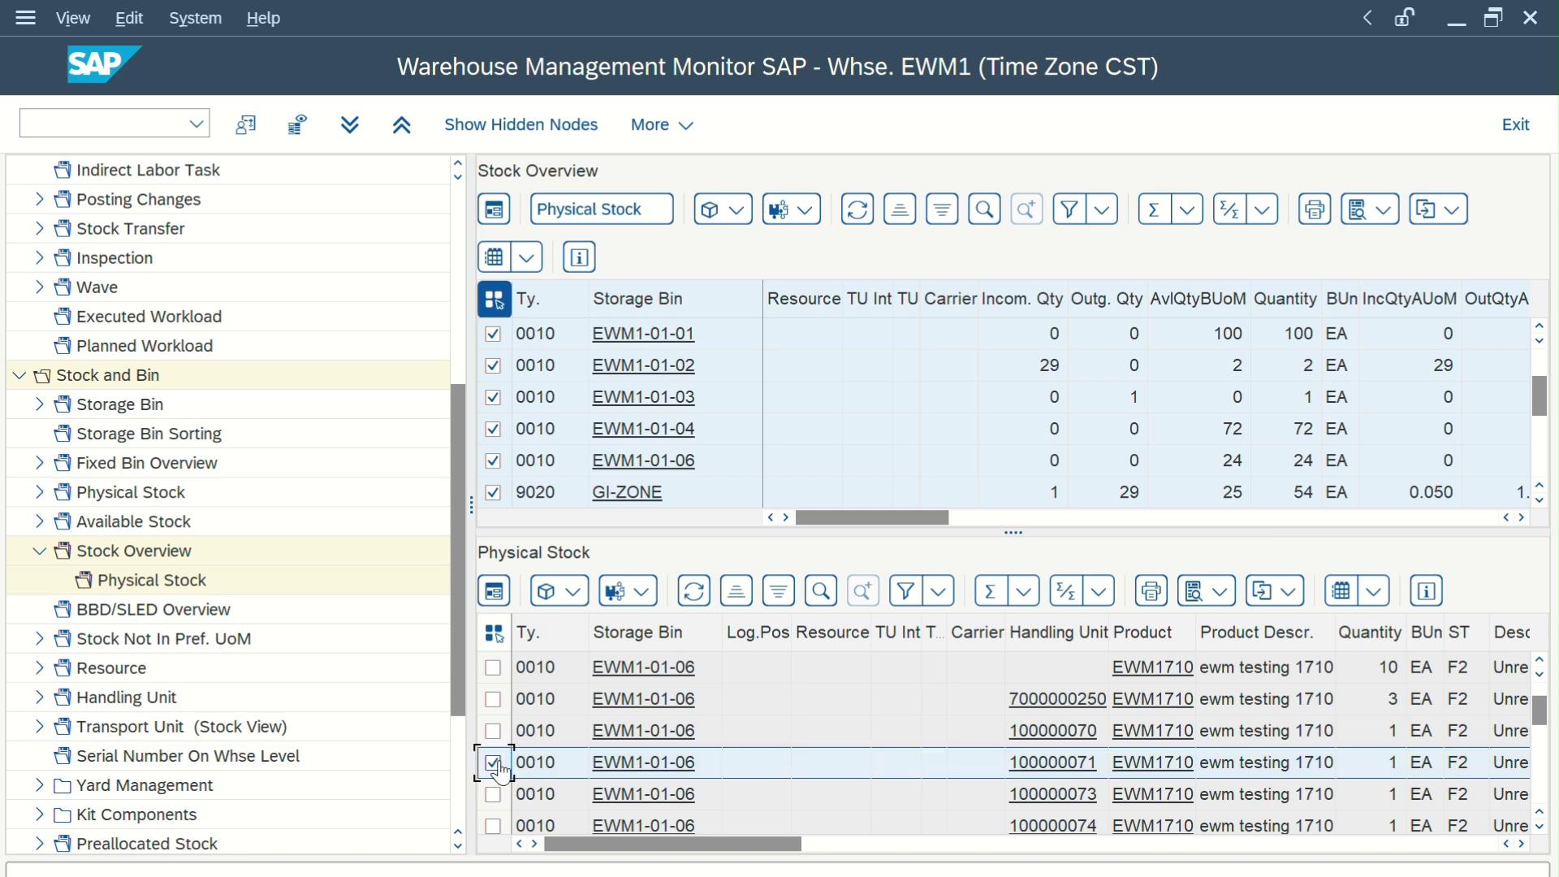
click(577, 593)
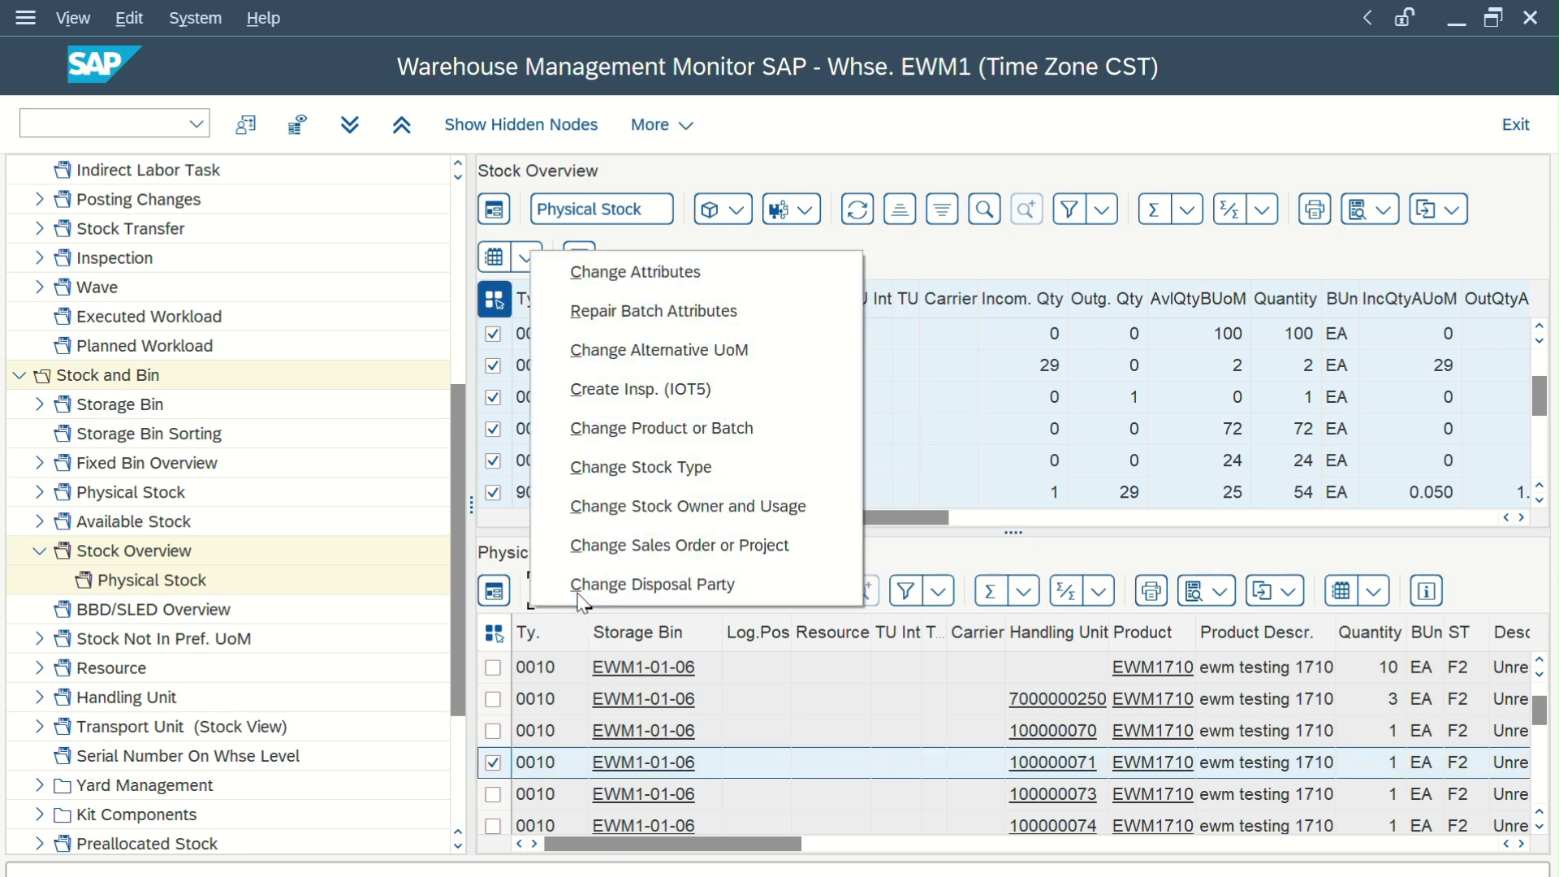
click(620, 469)
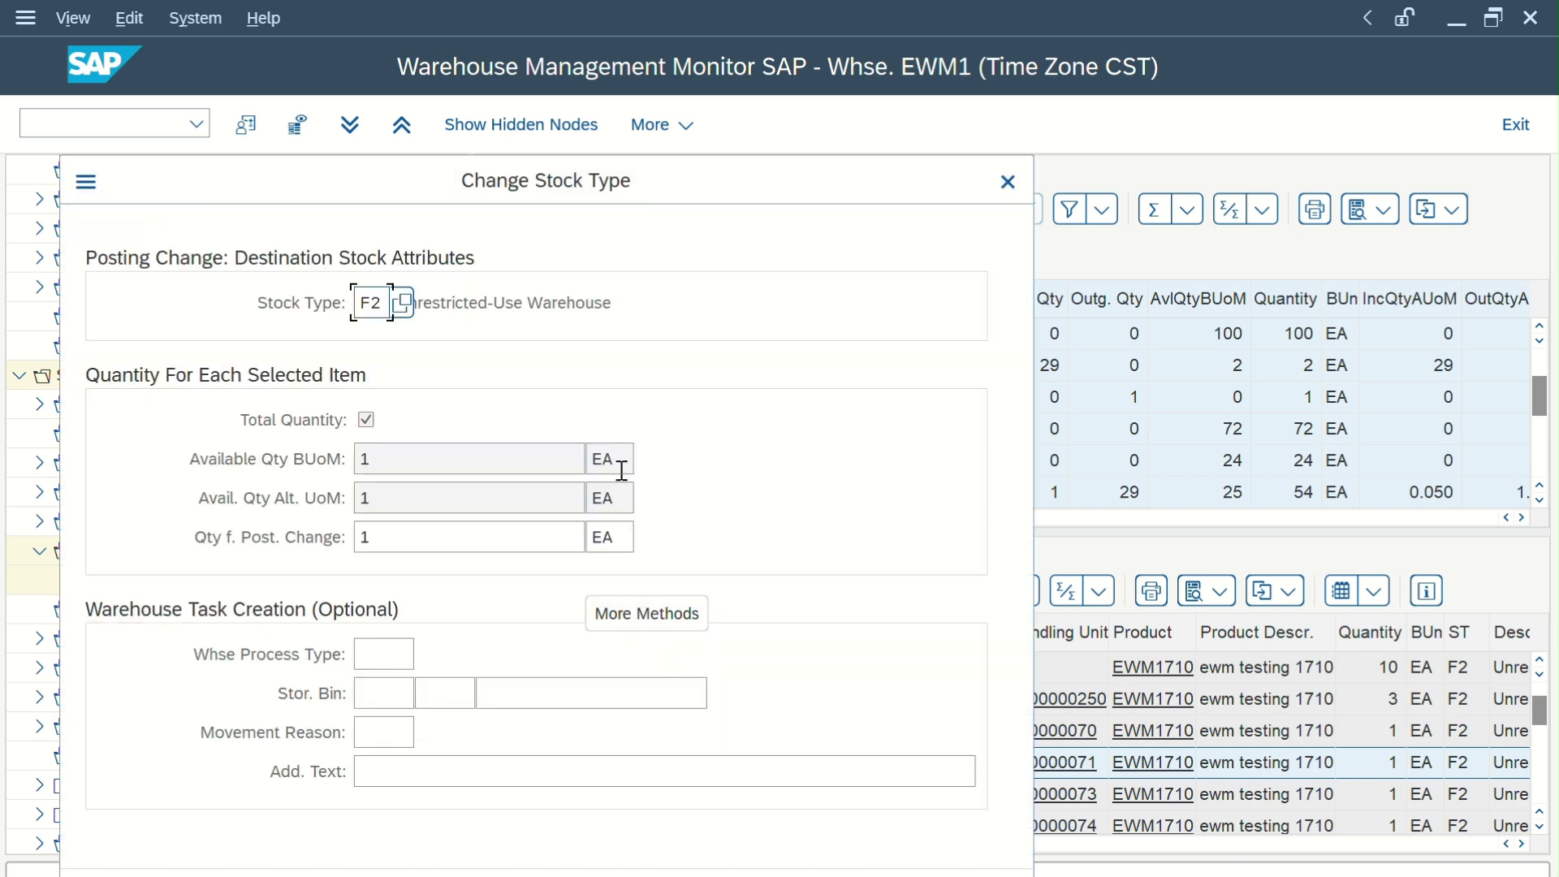
double_click(377, 305)
key(BackSpace)
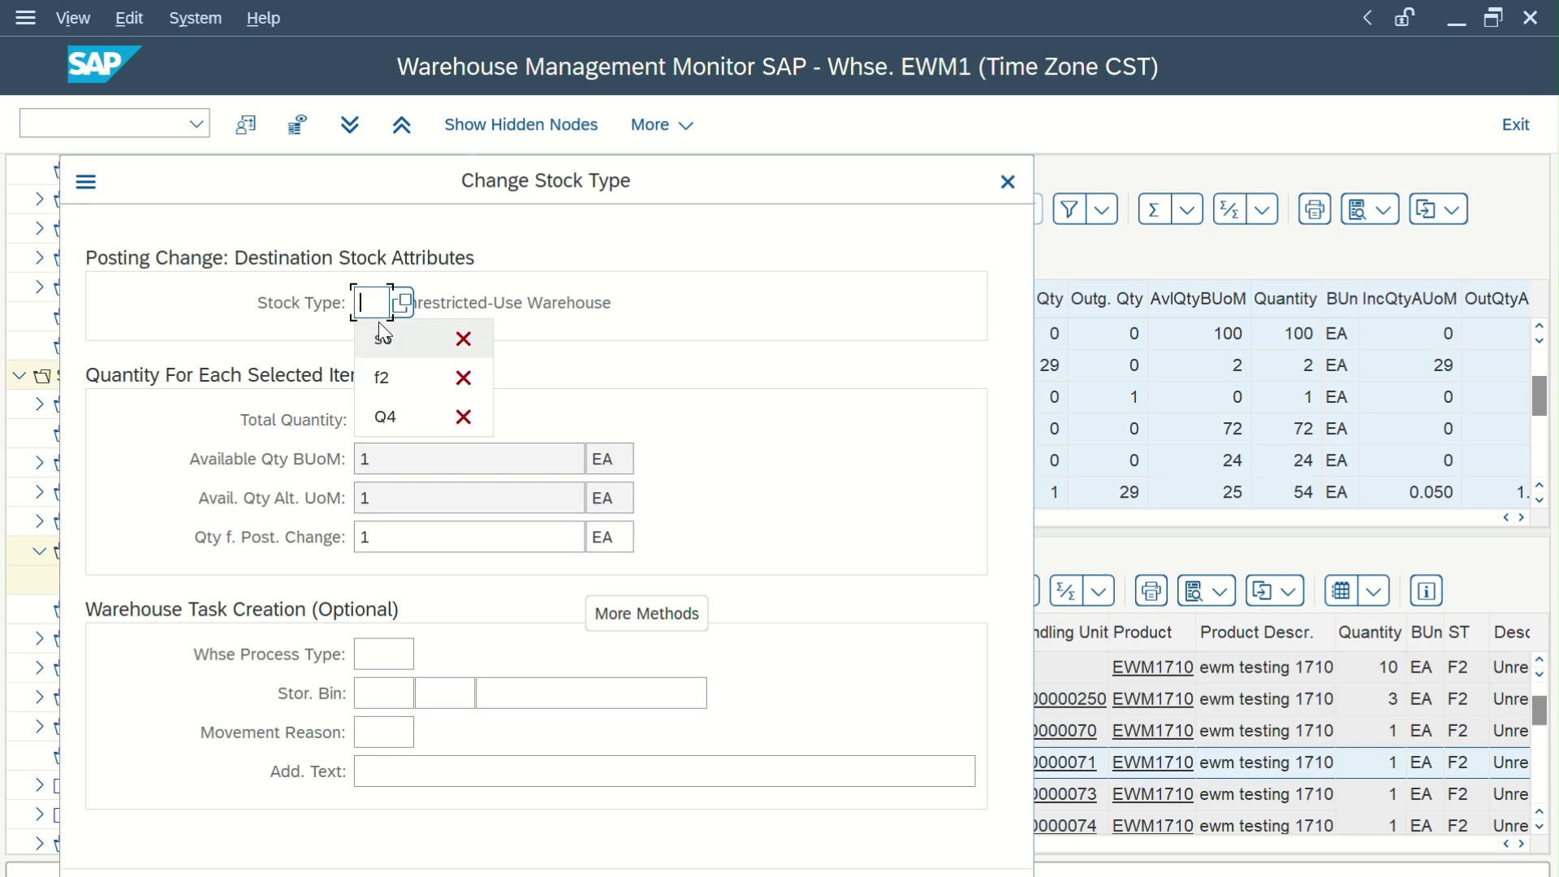
click(403, 305)
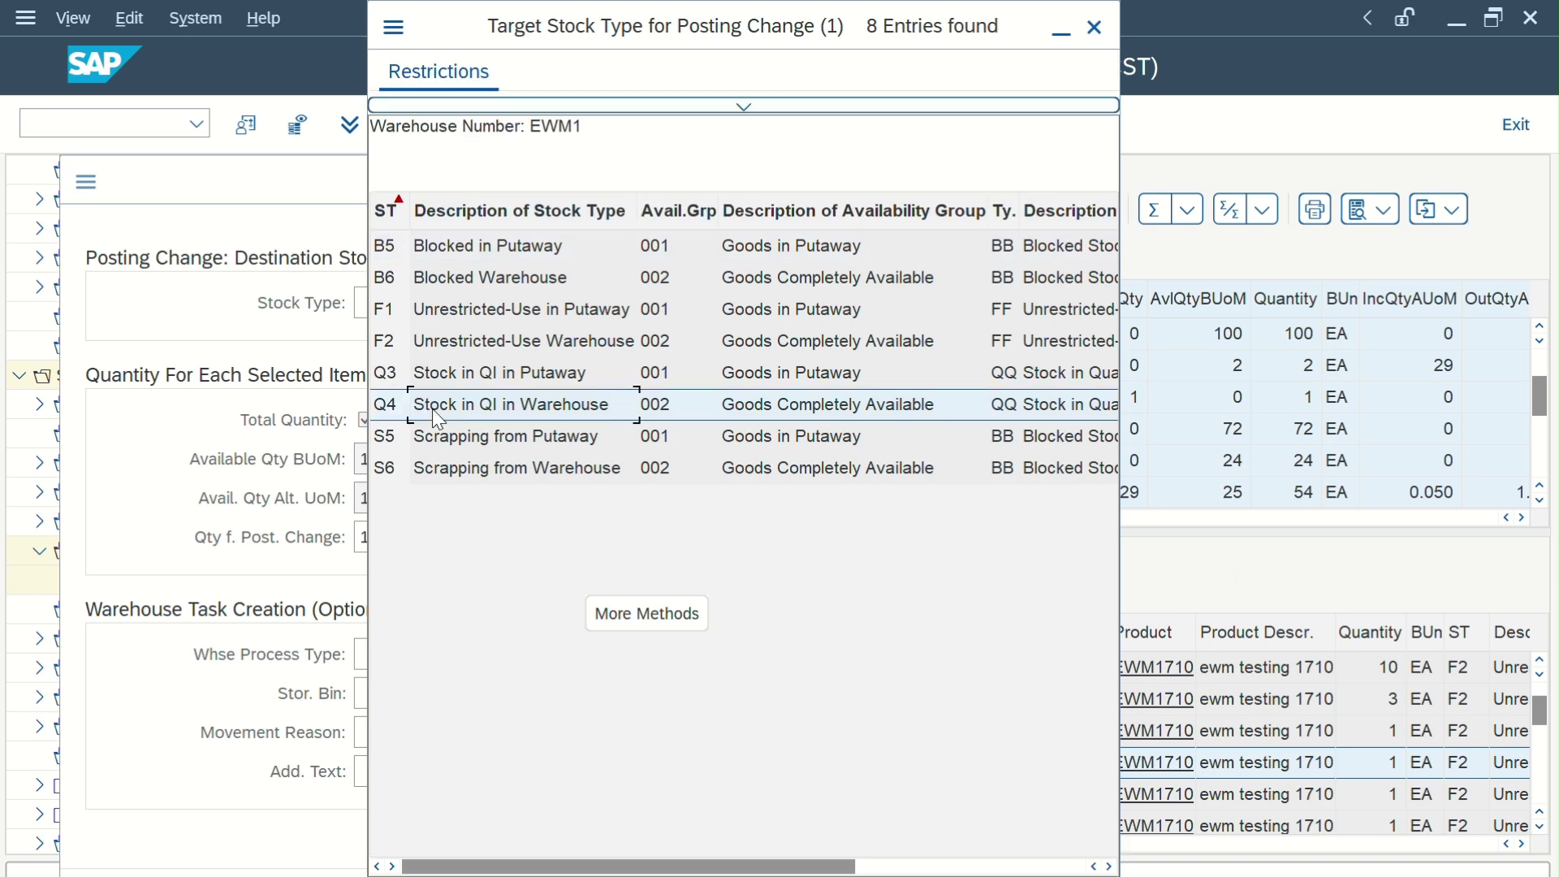
click(432, 407)
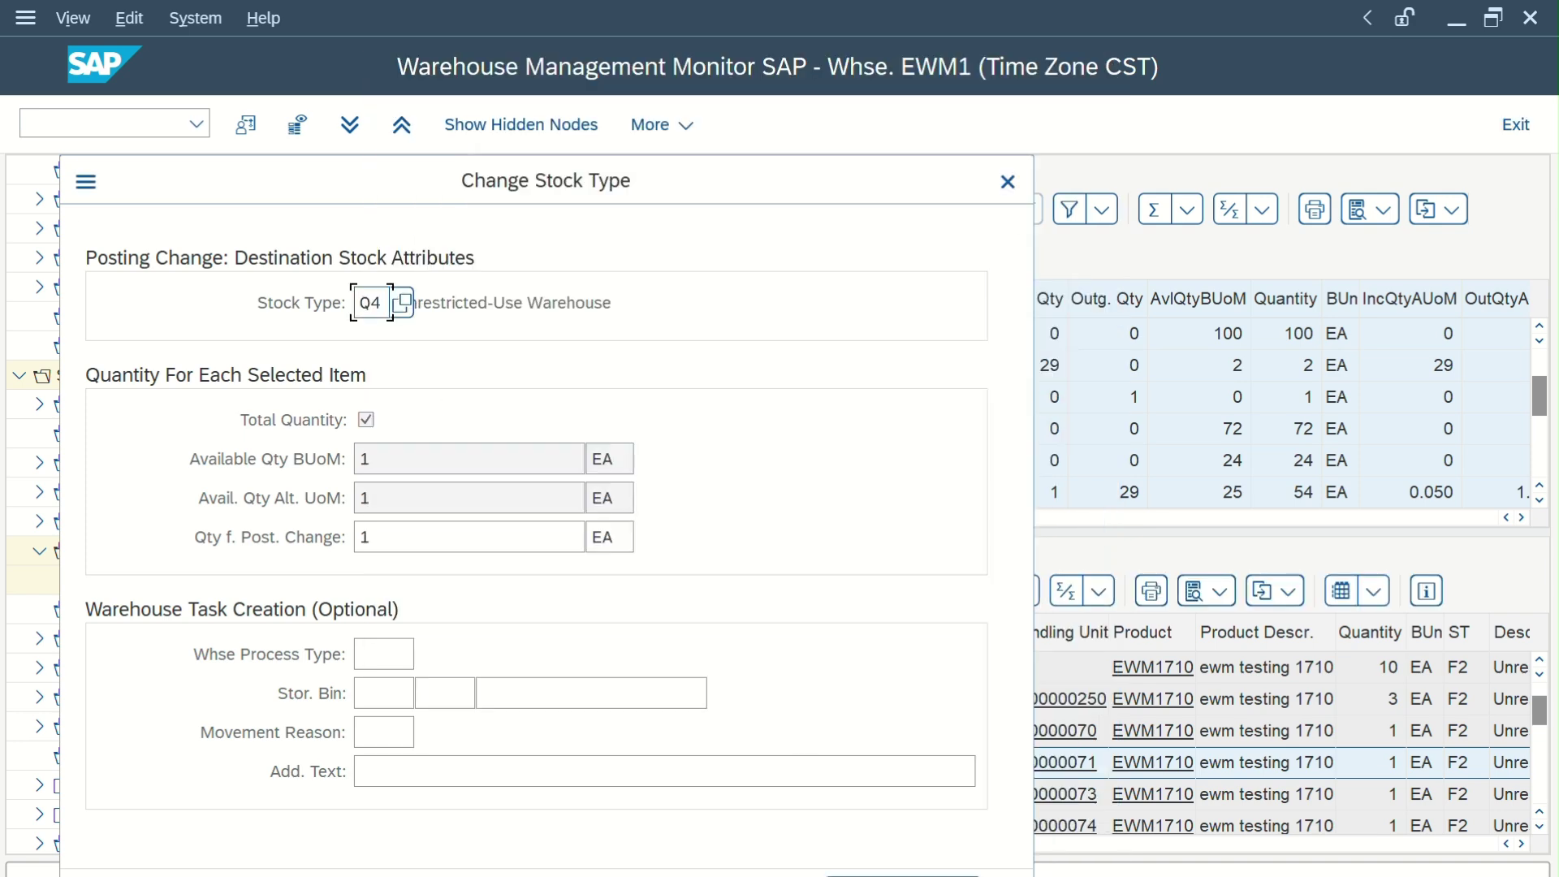
click(901, 875)
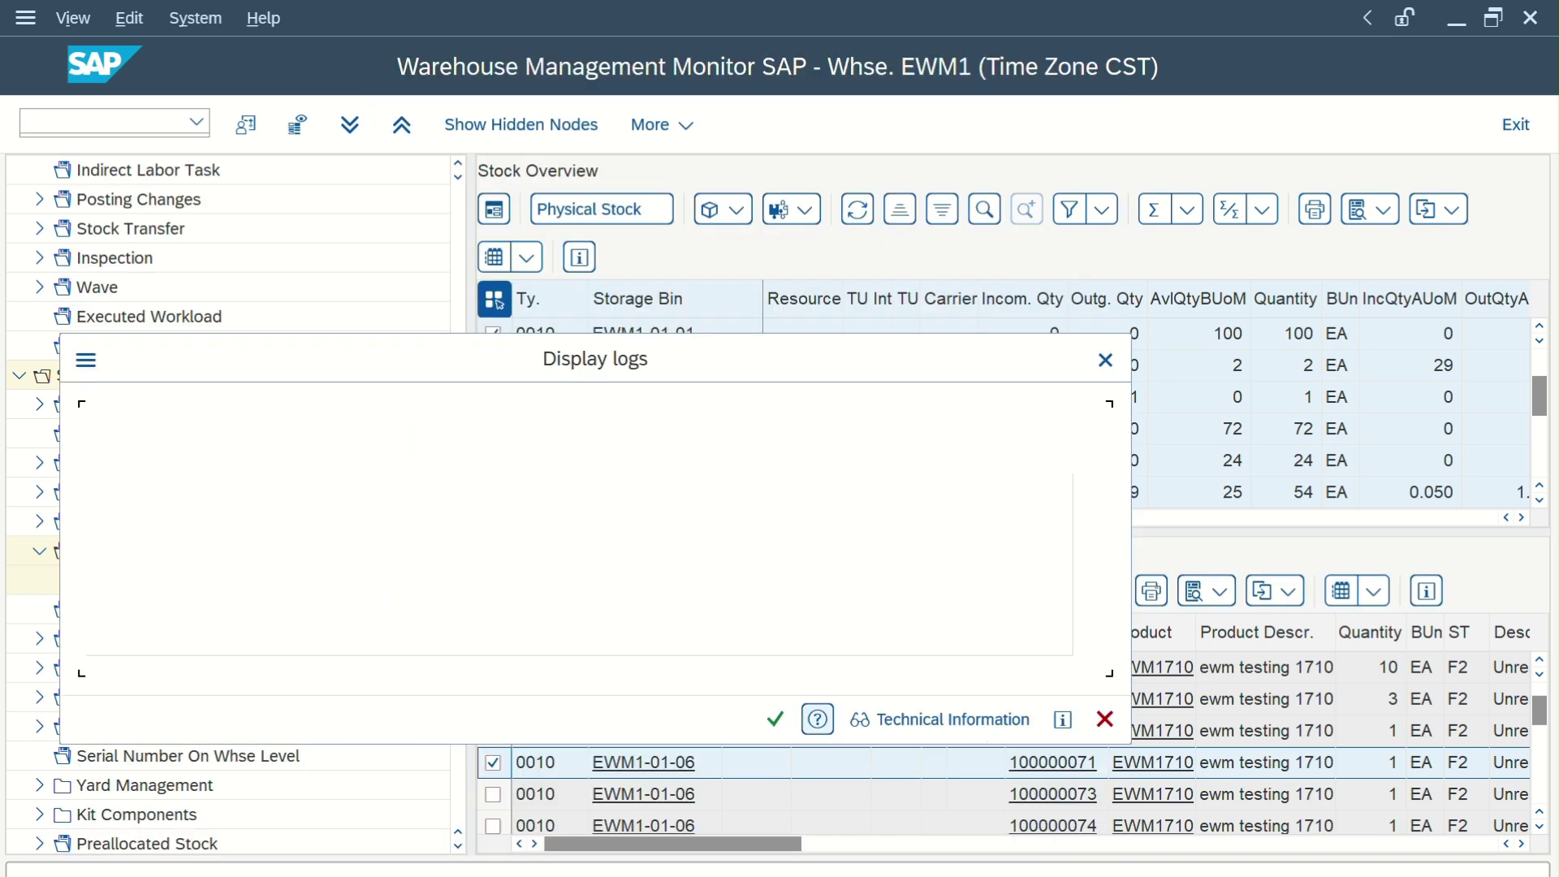
click(774, 717)
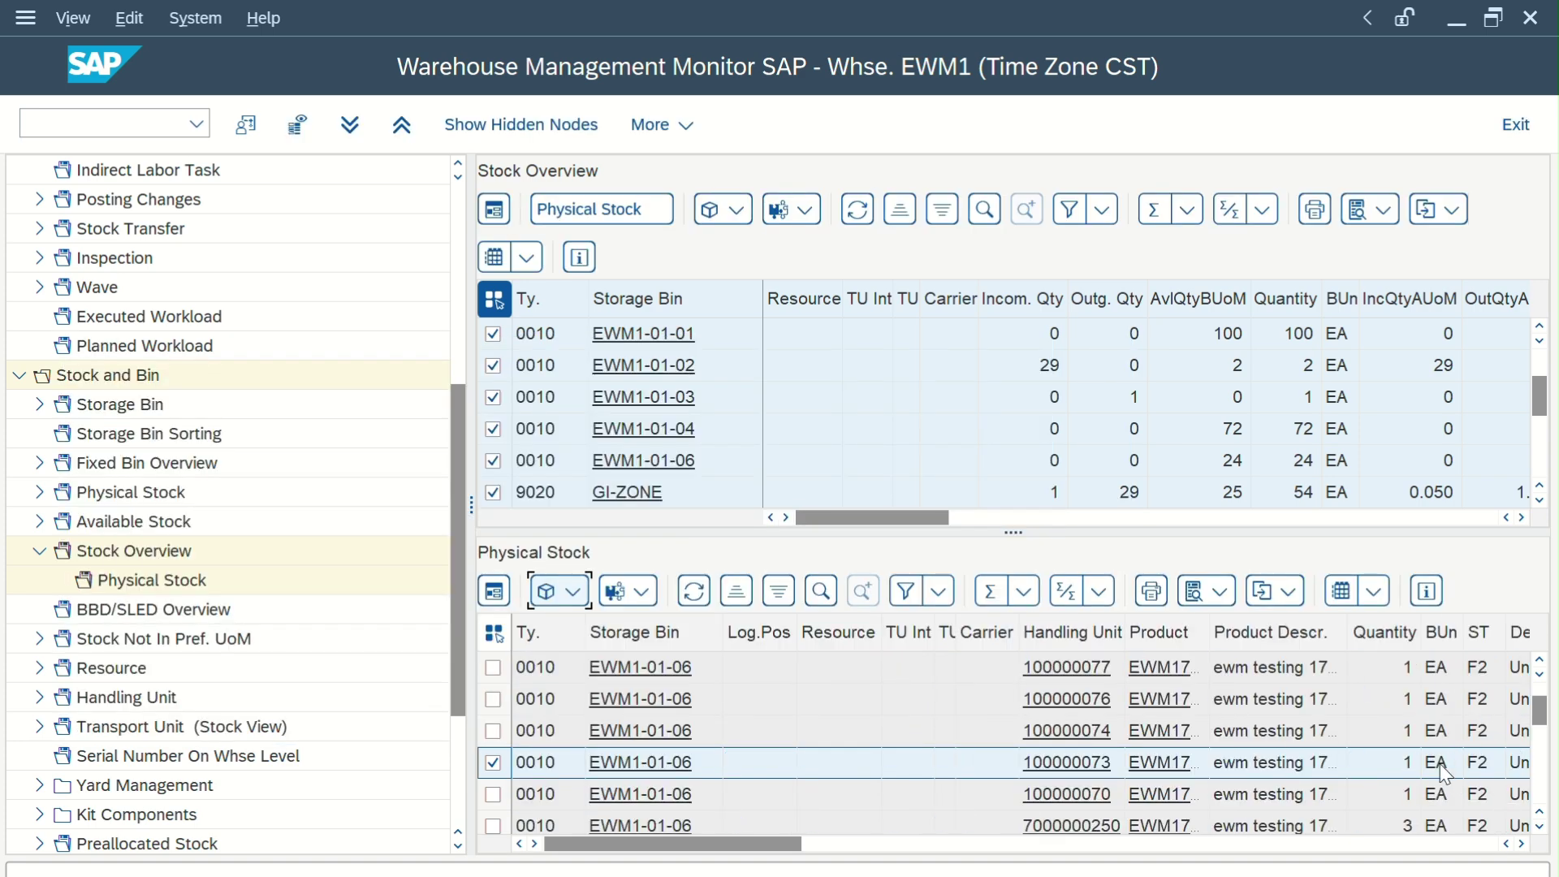
Refresh the stock overview, redisplay the physical stock, and select the Q4 item for handling unit 100000071 in bin EWM1-01-06
scroll(1445, 773, up, 3)
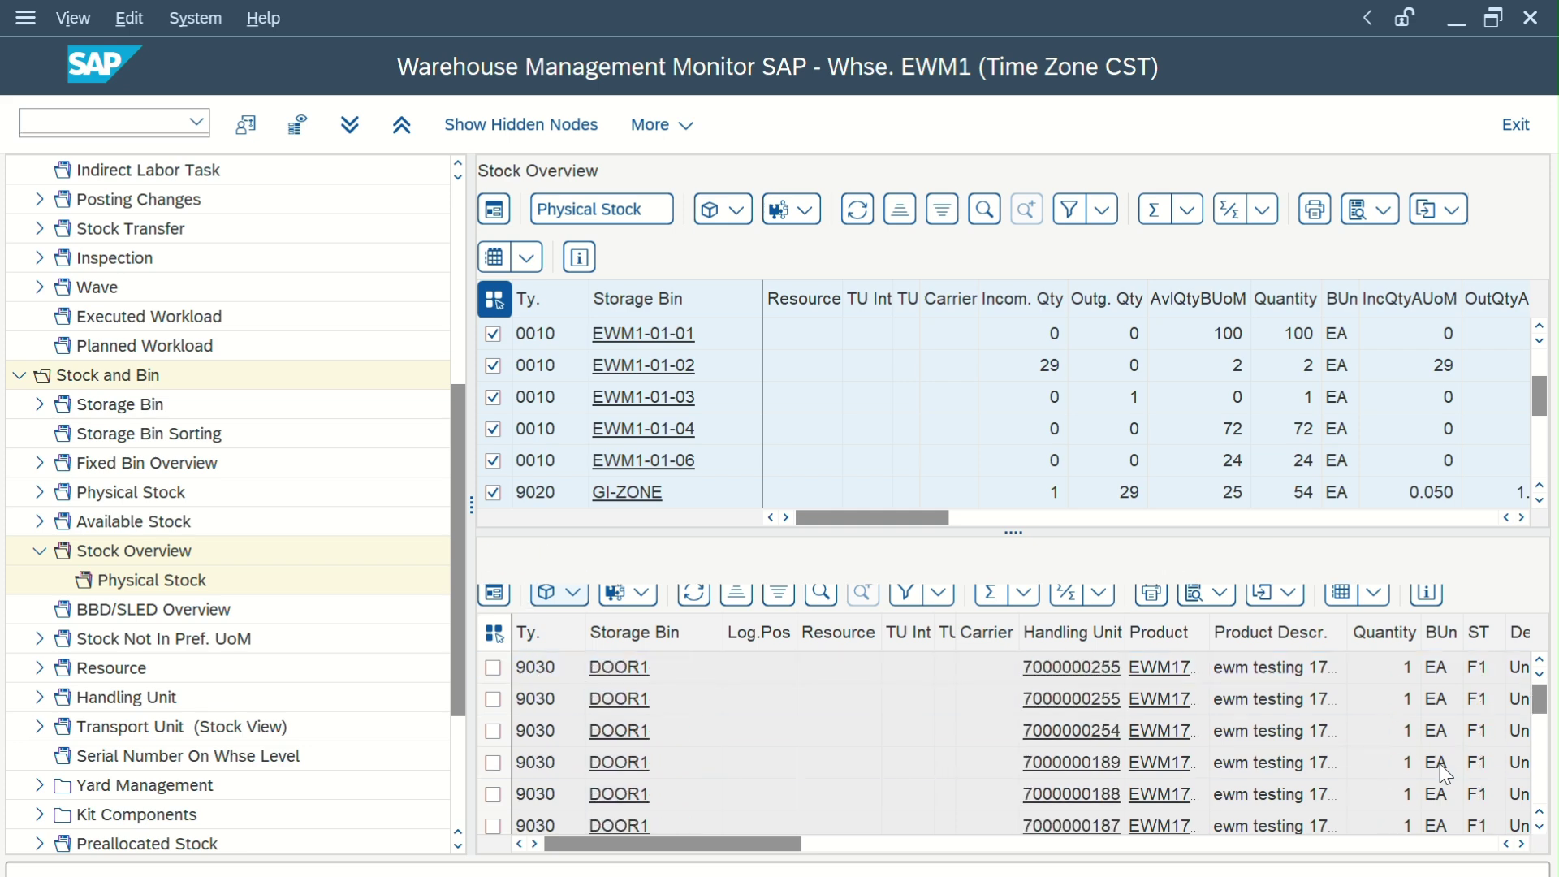
click(858, 210)
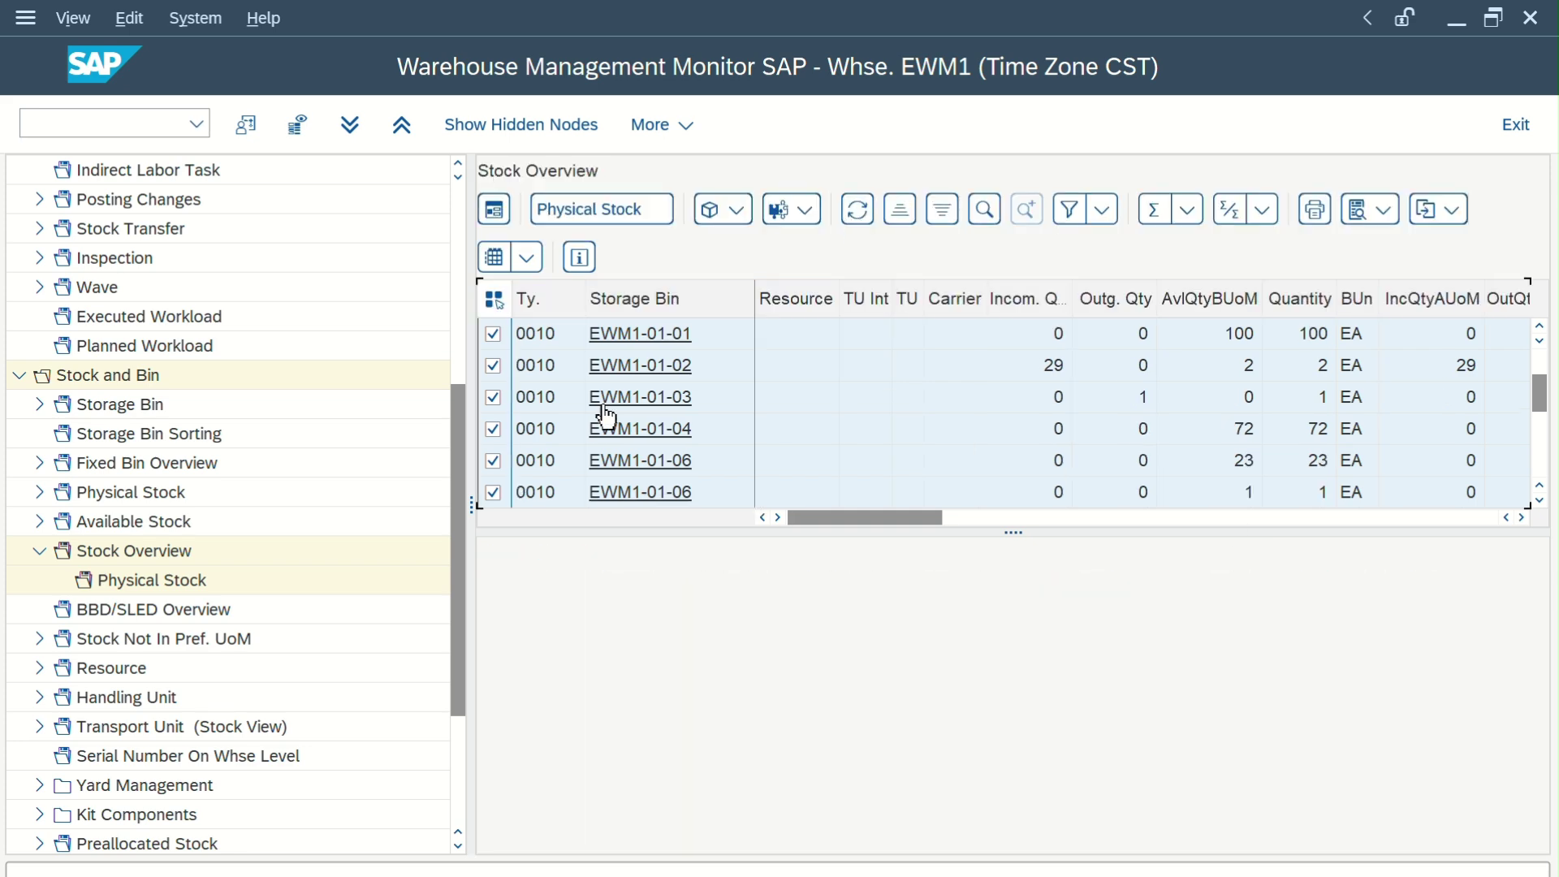
click(595, 213)
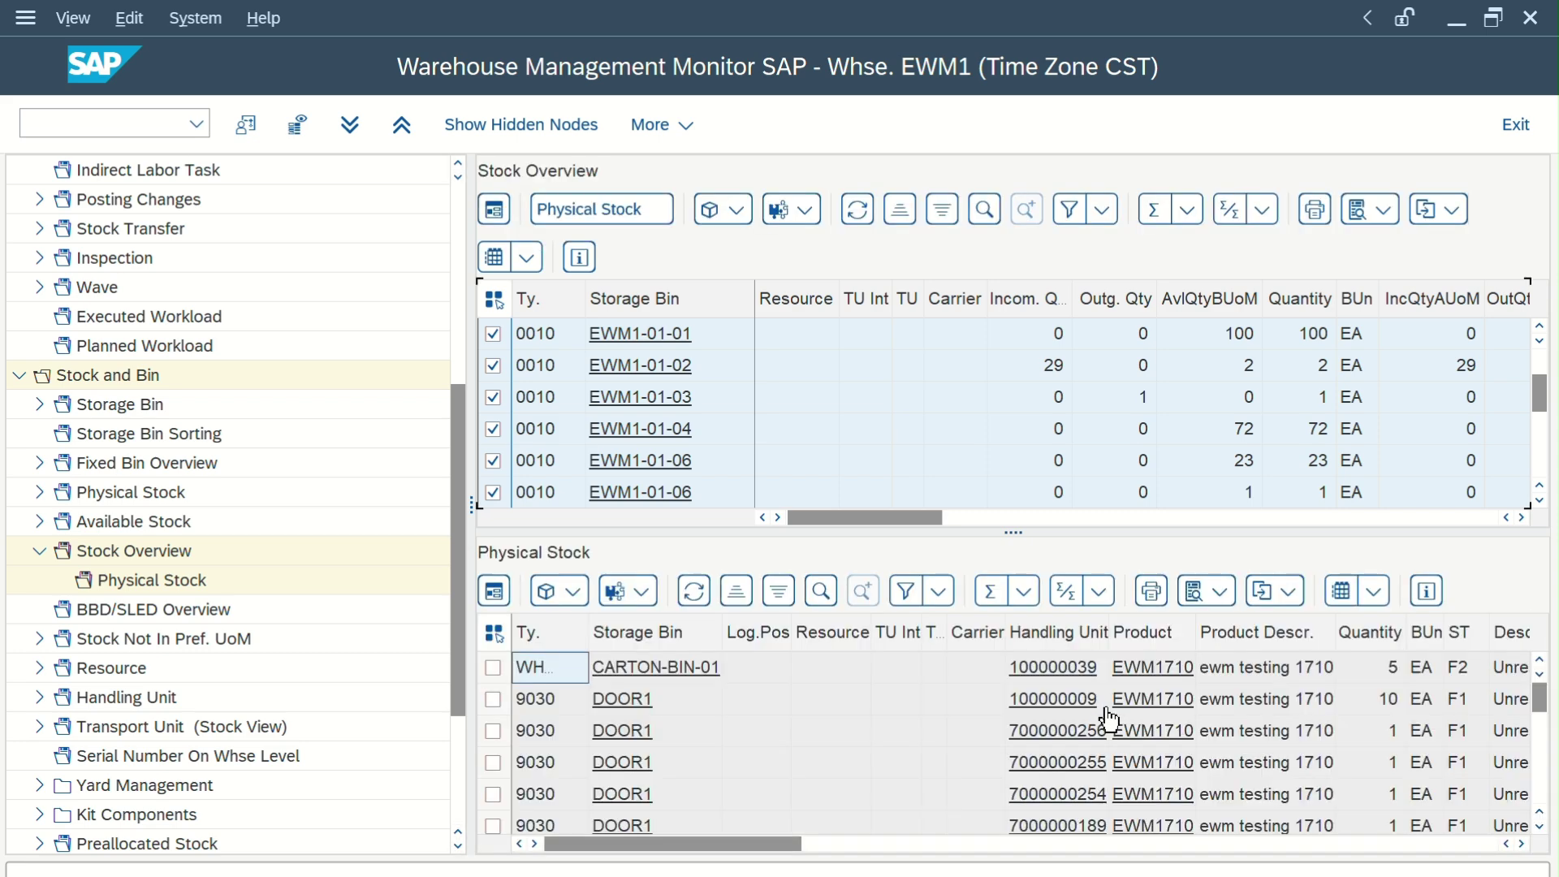
scroll(1109, 719, down, 10)
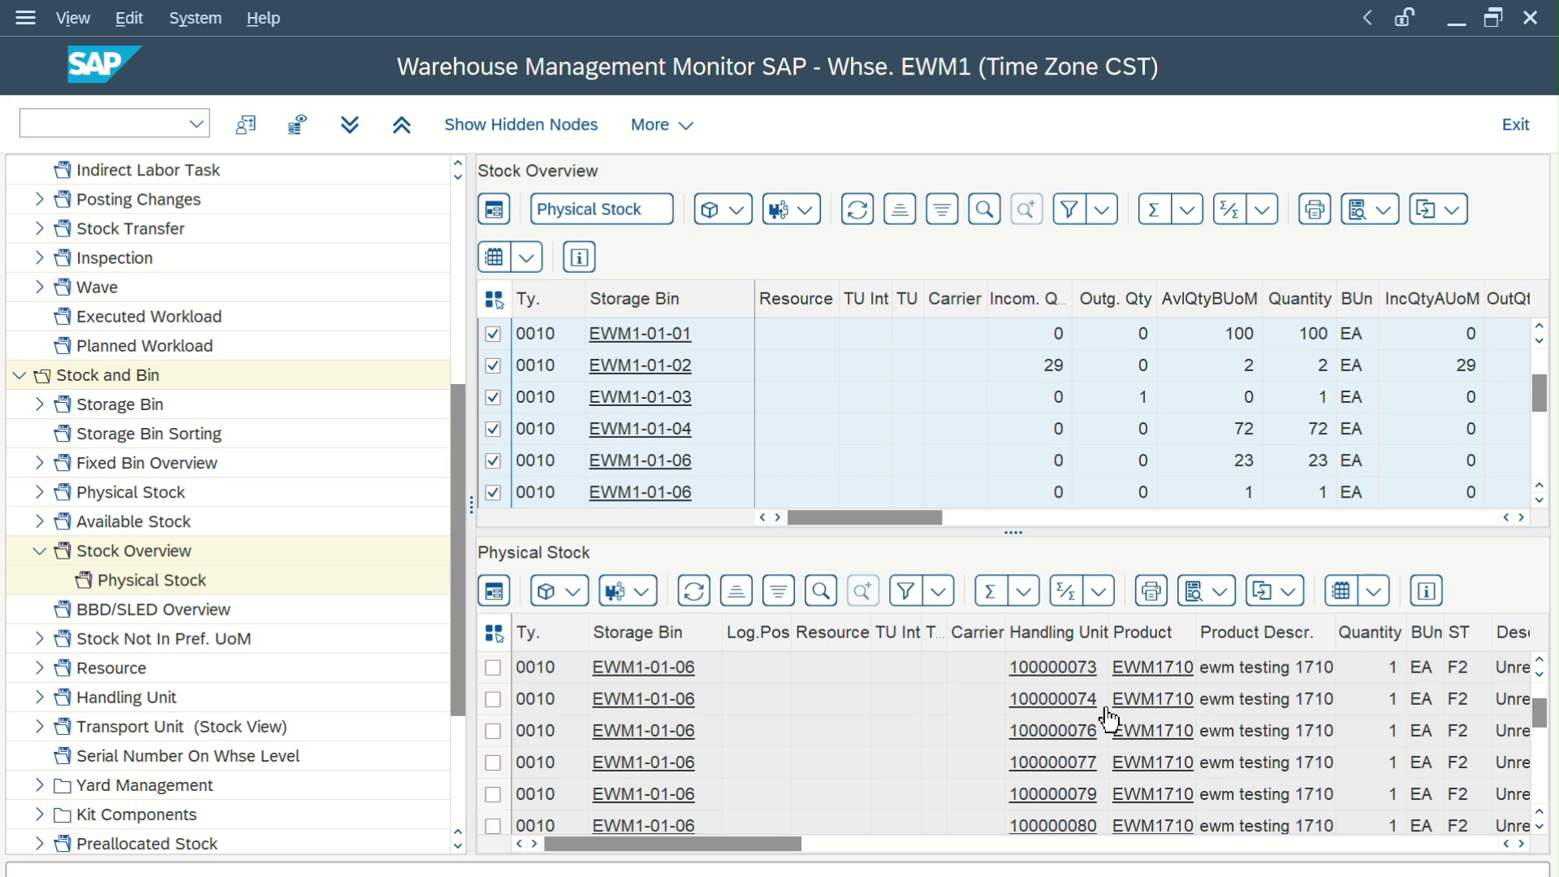
scroll(1109, 719, down, 2)
scroll(1109, 719, down, 2)
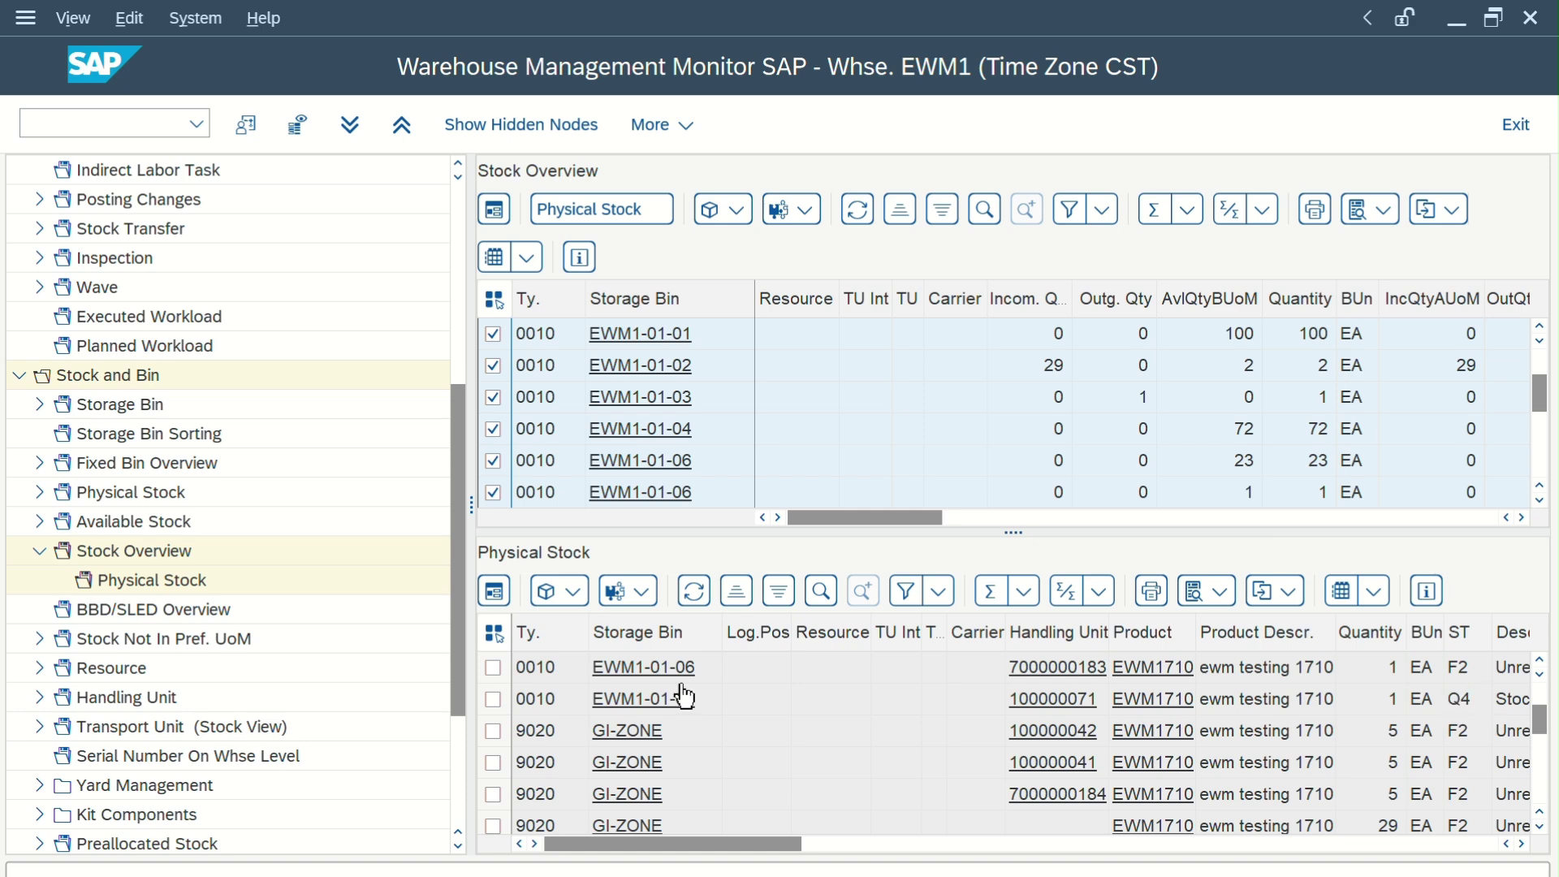
click(492, 702)
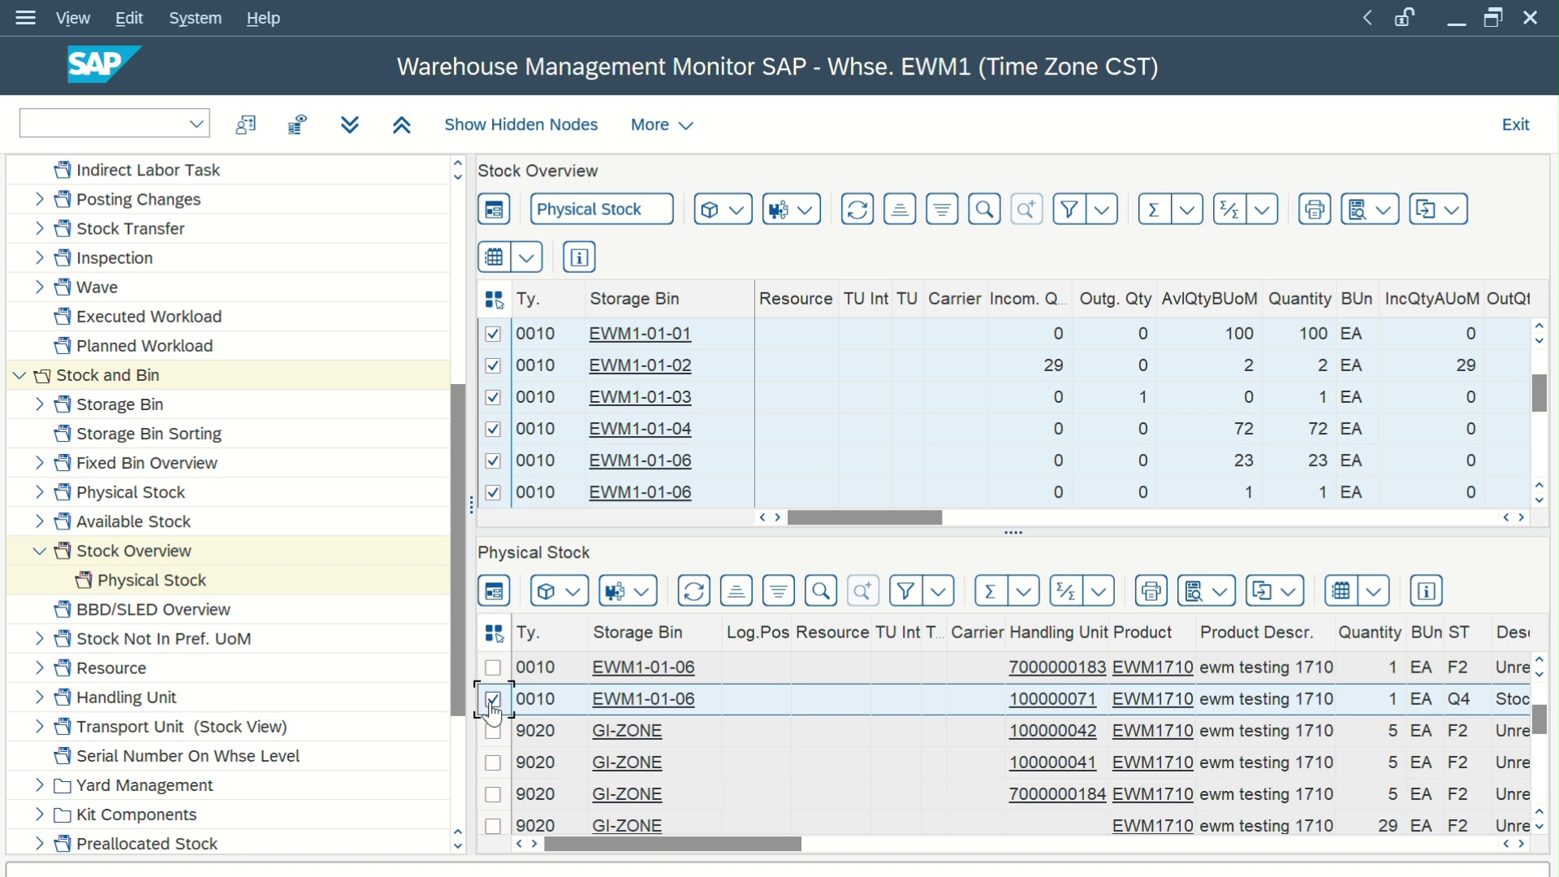